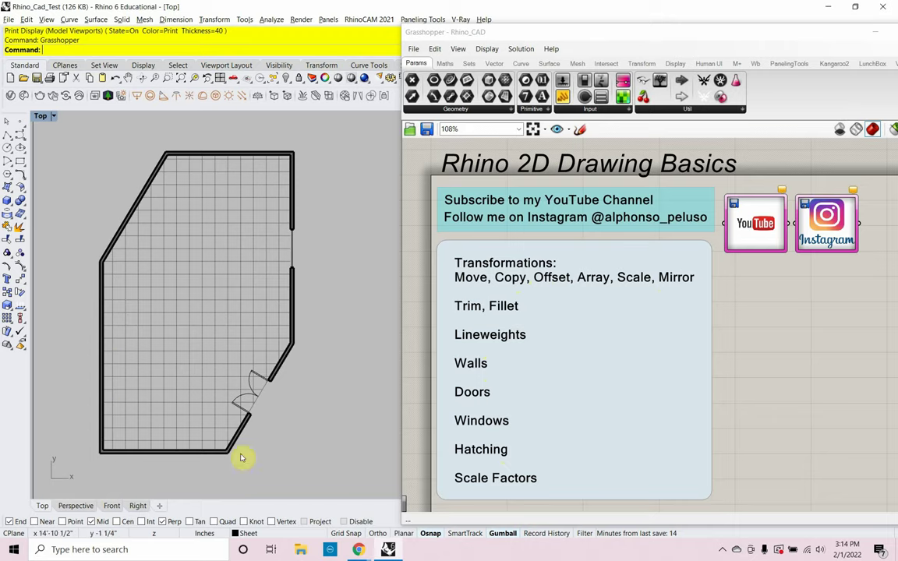
mouse_move(288, 310)
right_mouse_down()
mouse_move(308, 301)
mouse_move(316, 315)
mouse_move(284, 316)
right_mouse_up()
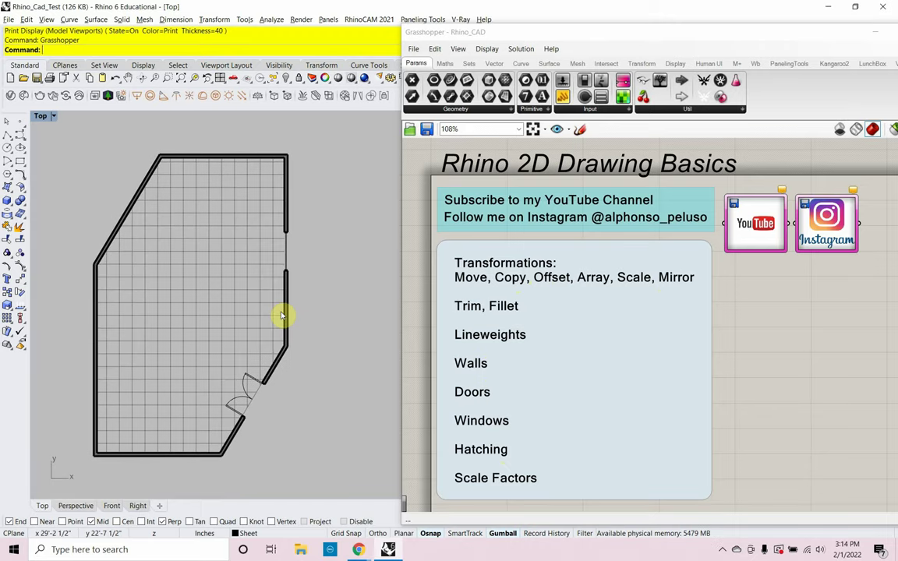
key("super+Tab")
key("Escape")
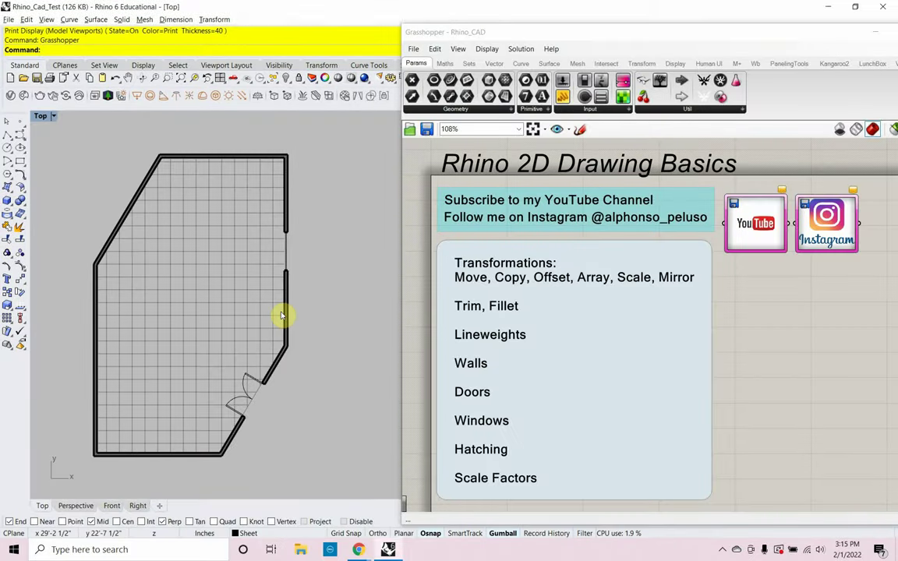
Switch to the web browser, subscribe to the open YouTube channel and set its notifications to All.
key("alt+Tab")
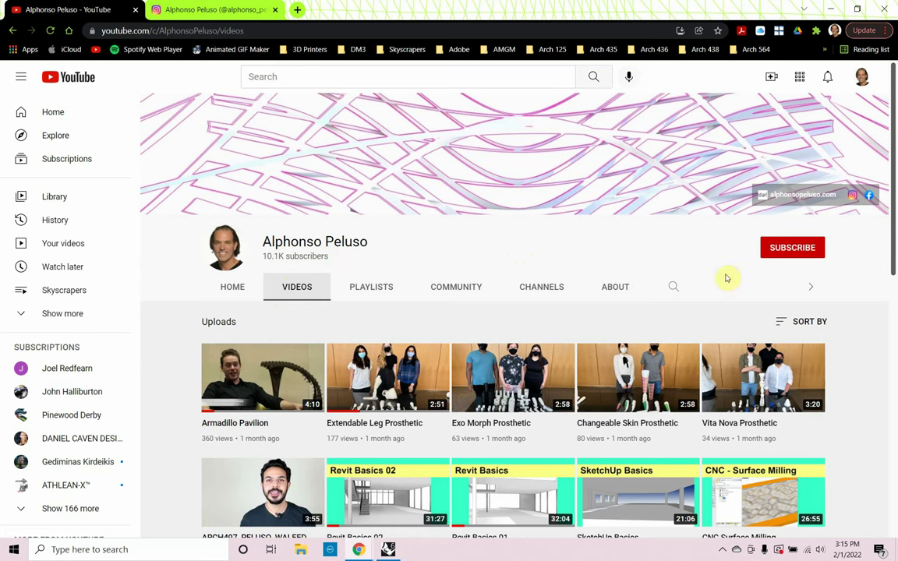
left_click(793, 249)
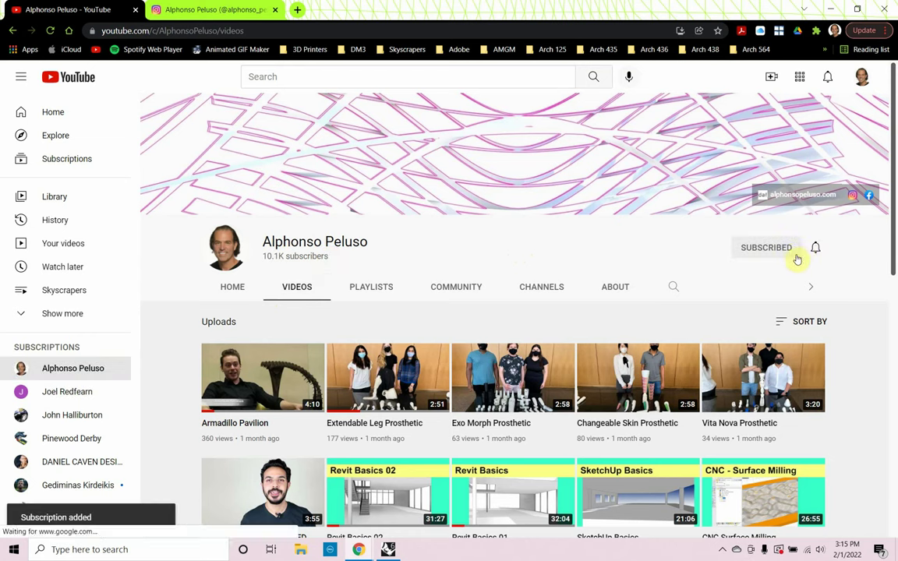
left_click(814, 250)
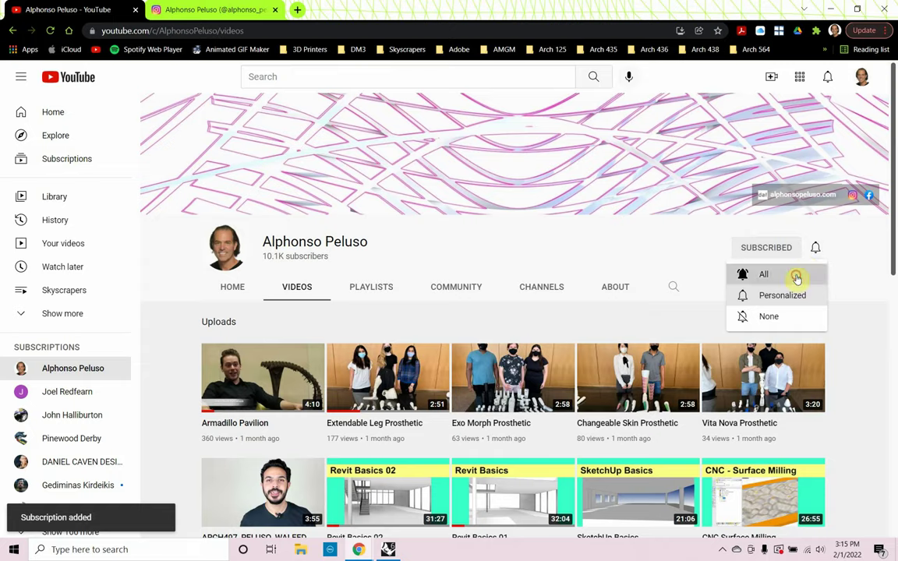
left_click(798, 278)
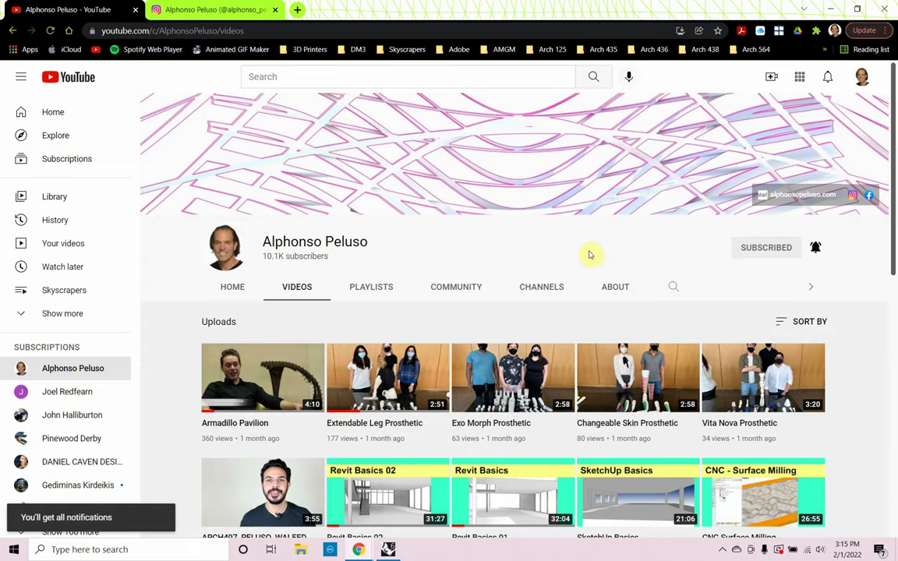
Look through the YouTube channel's uploaded videos and the posts on the Instagram profile.
scroll(440, 322, "down", 1)
scroll(440, 322, "down", 3)
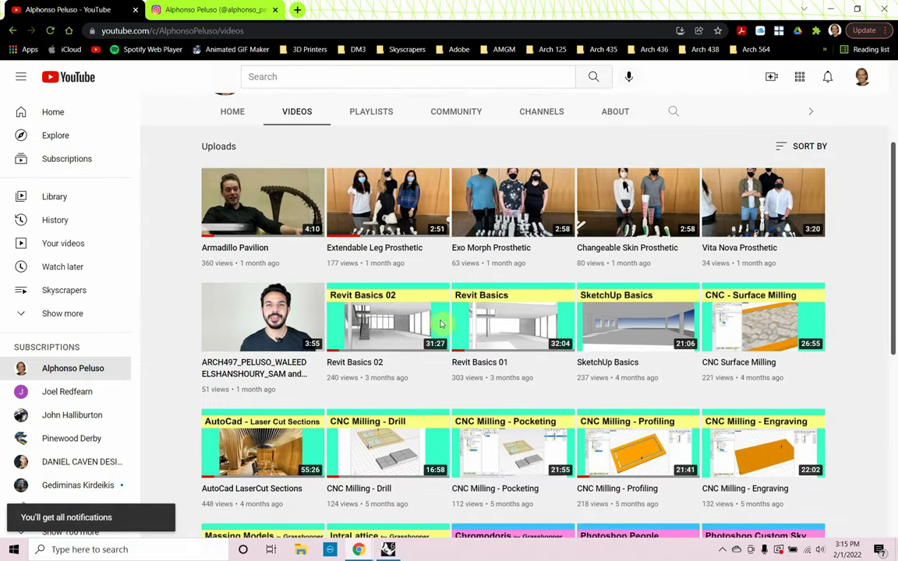
scroll(440, 291, "up", 1)
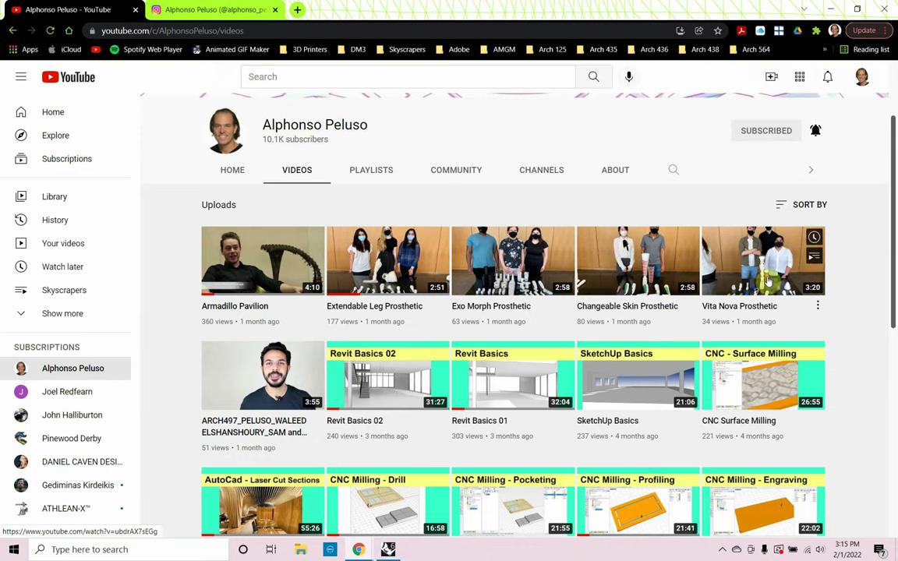
scroll(280, 351, "up", 2)
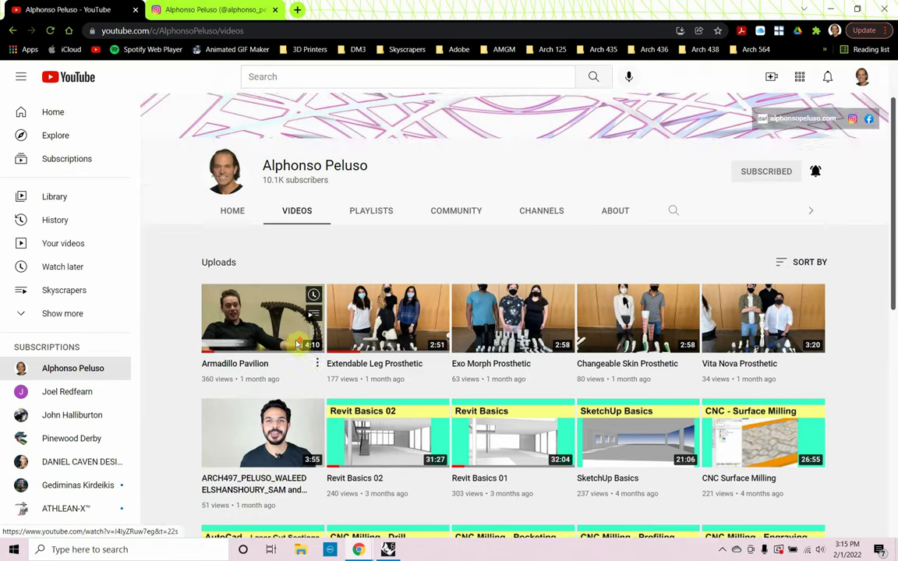
left_click(209, 11)
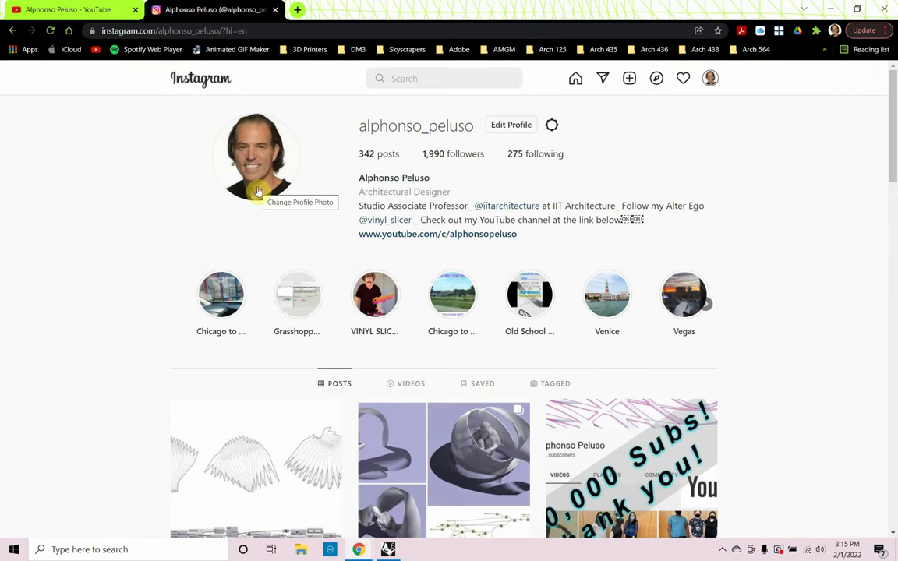
scroll(253, 210, "down", 3)
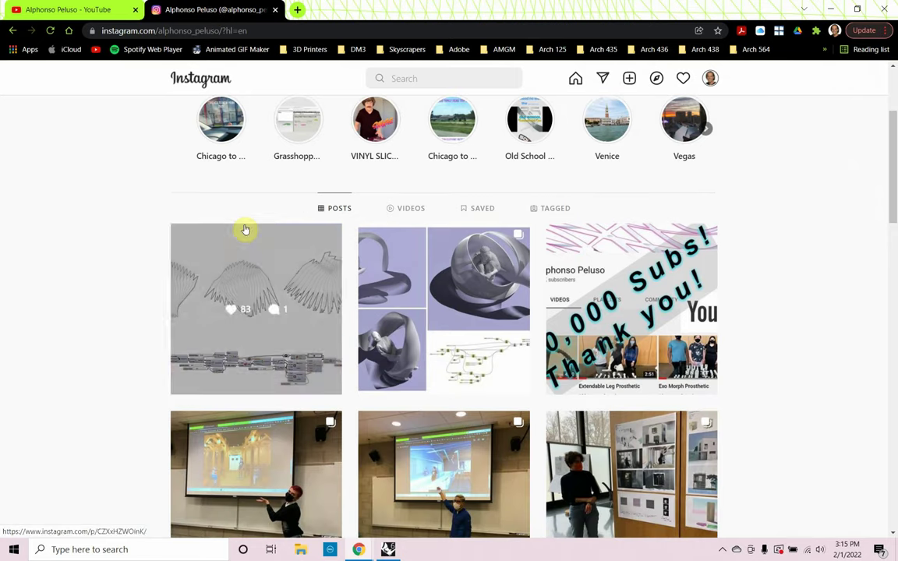
scroll(487, 269, "down", 3)
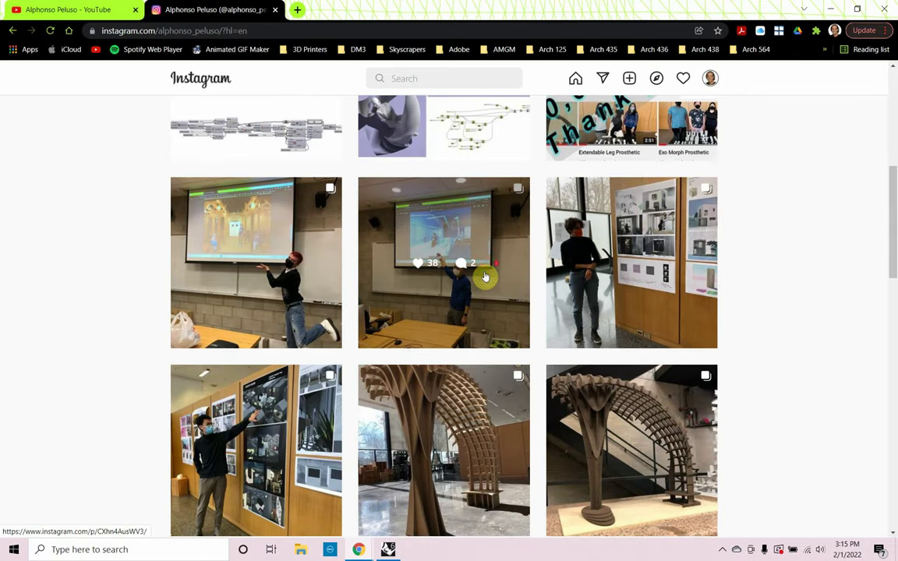
scroll(484, 276, "down", 2)
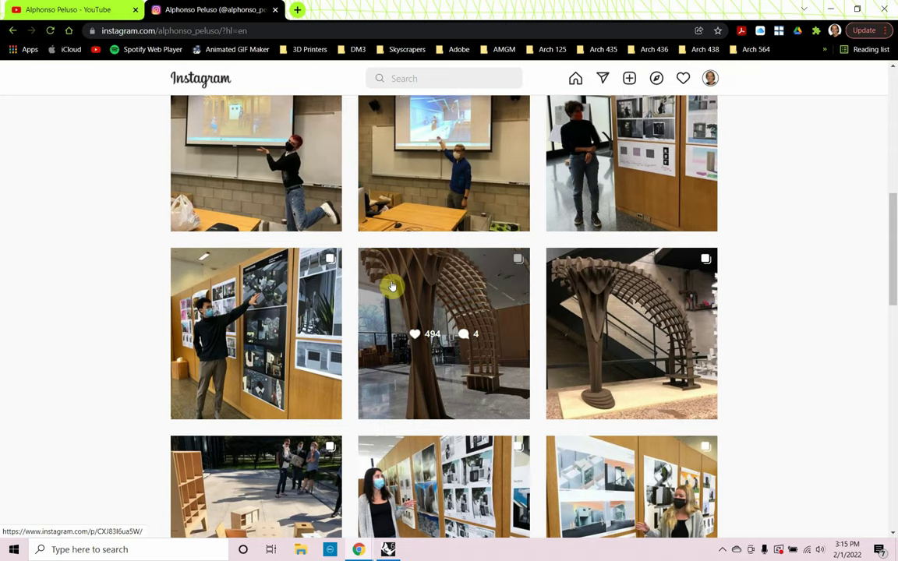
scroll(408, 326, "up", 3)
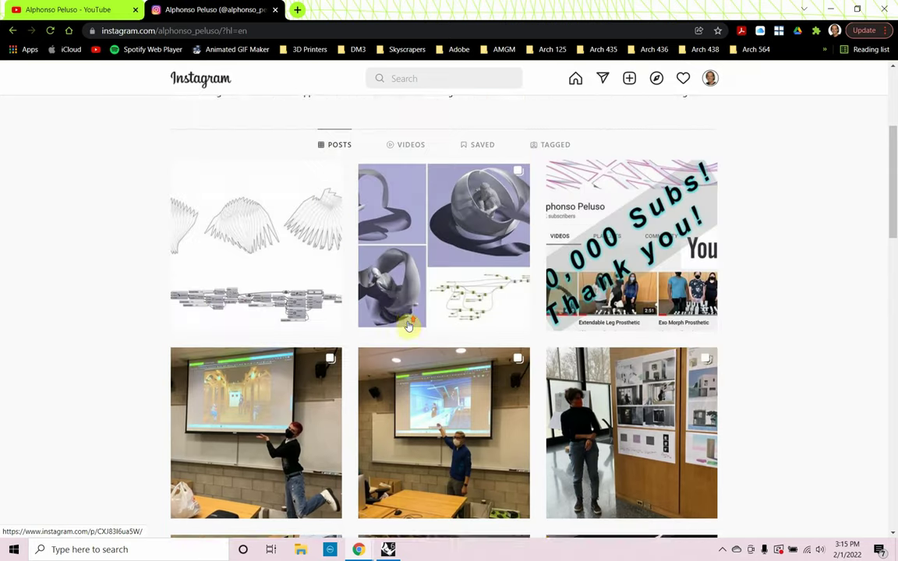
scroll(408, 324, "up", 3)
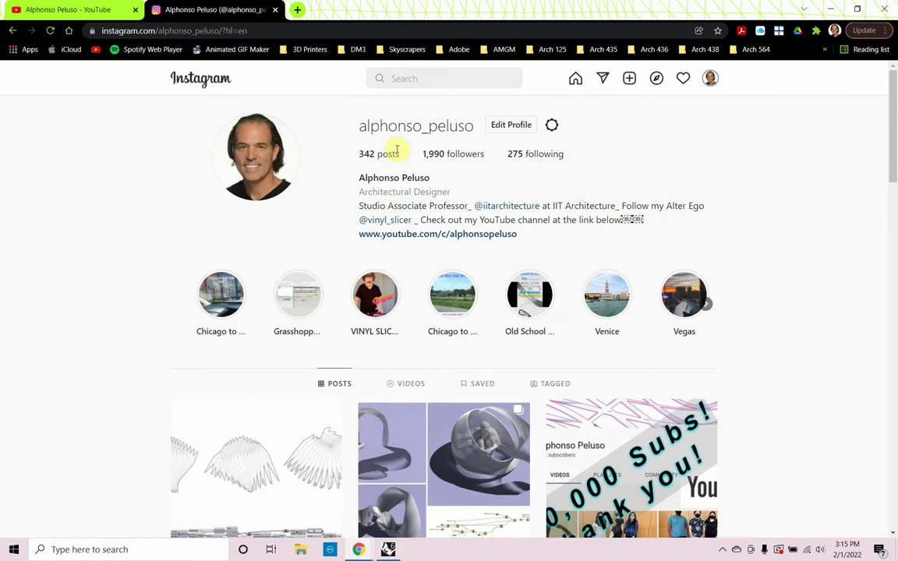
Switch to Rhino, create a new model from the Large Objects - Inches template and maximize the Top viewport.
key("alt+Tab")
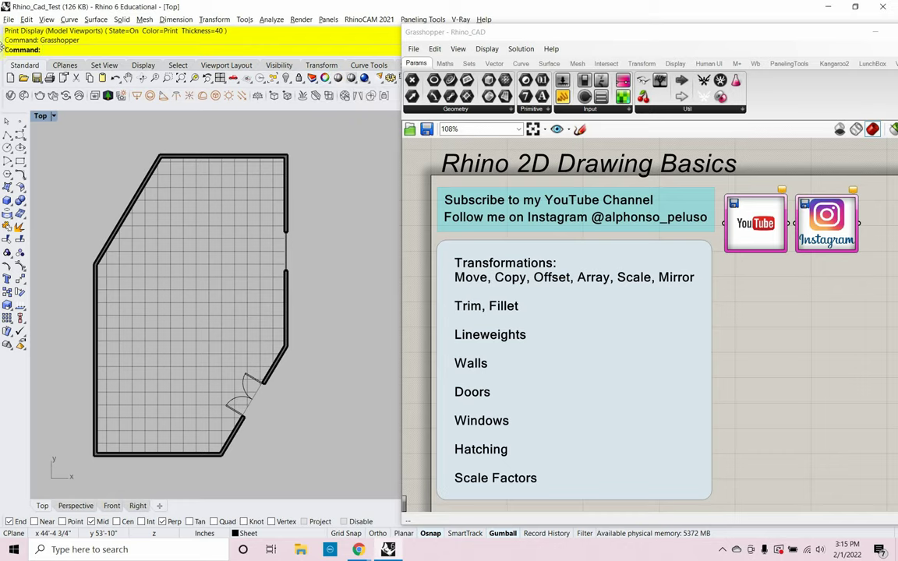
left_click(8, 20)
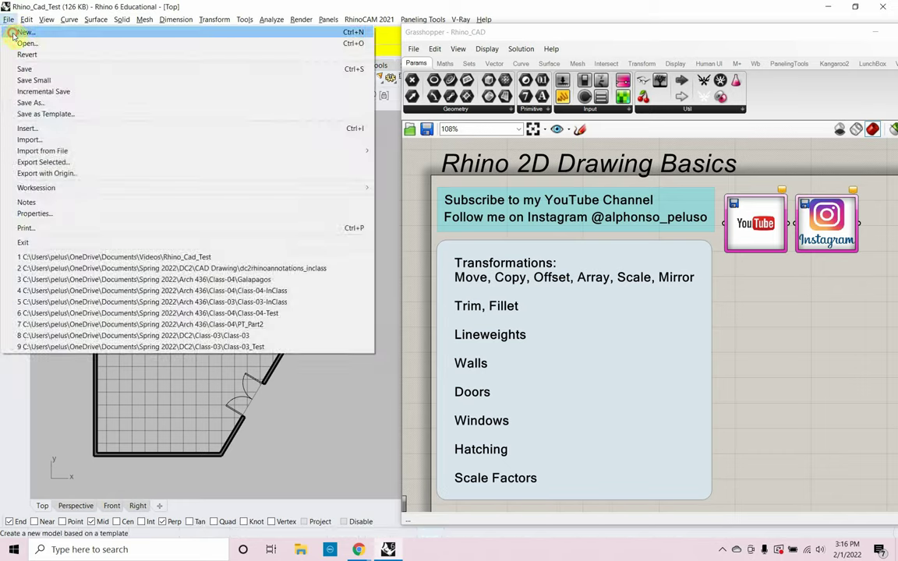
left_click(25, 32)
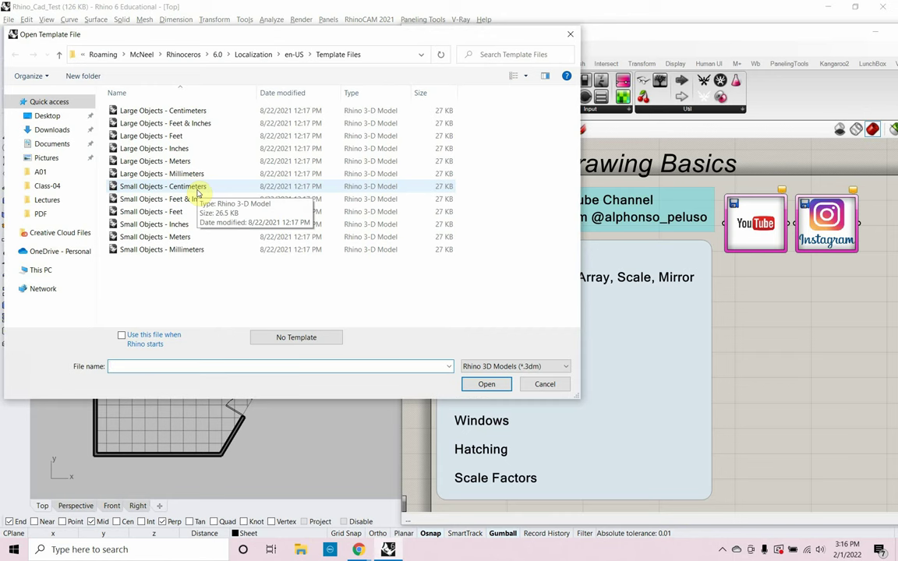
left_click(176, 151)
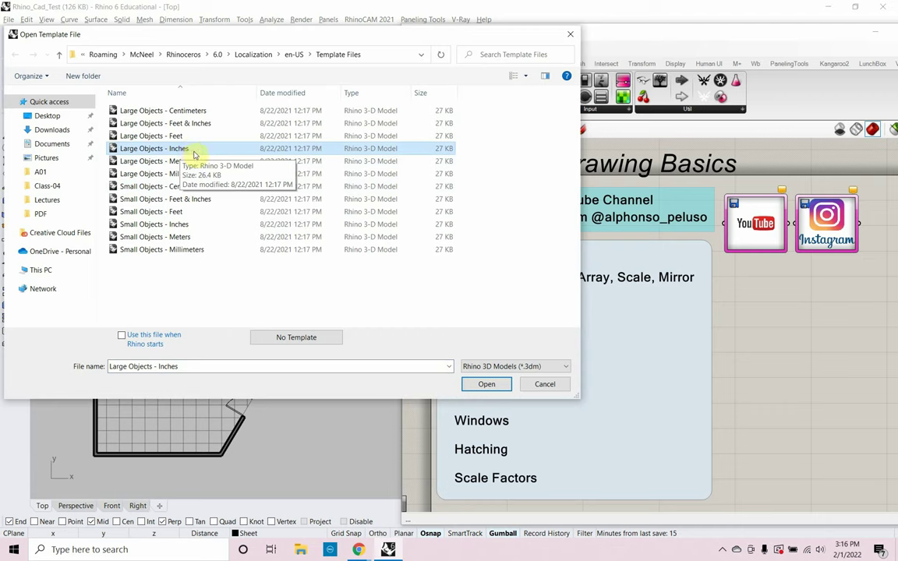
left_click(174, 148)
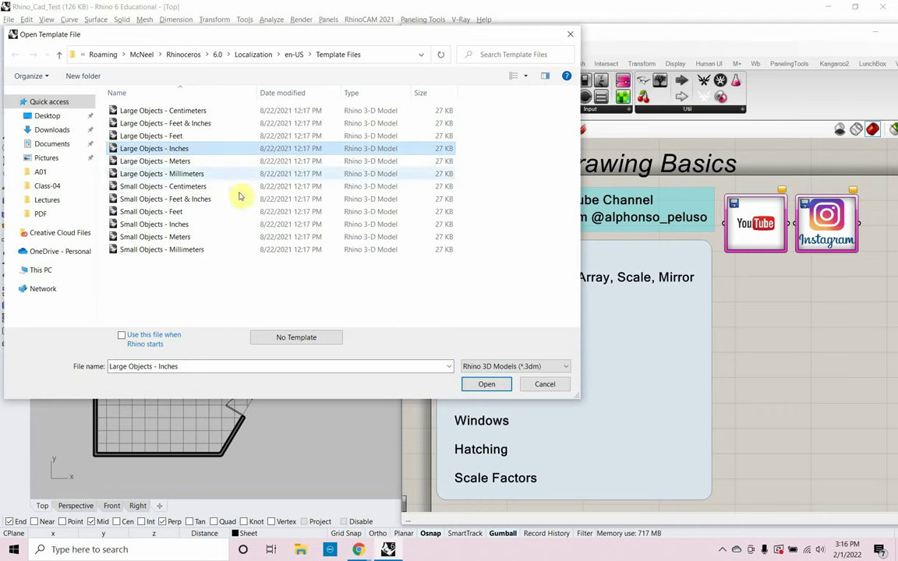
left_click(477, 386)
left_click(482, 387)
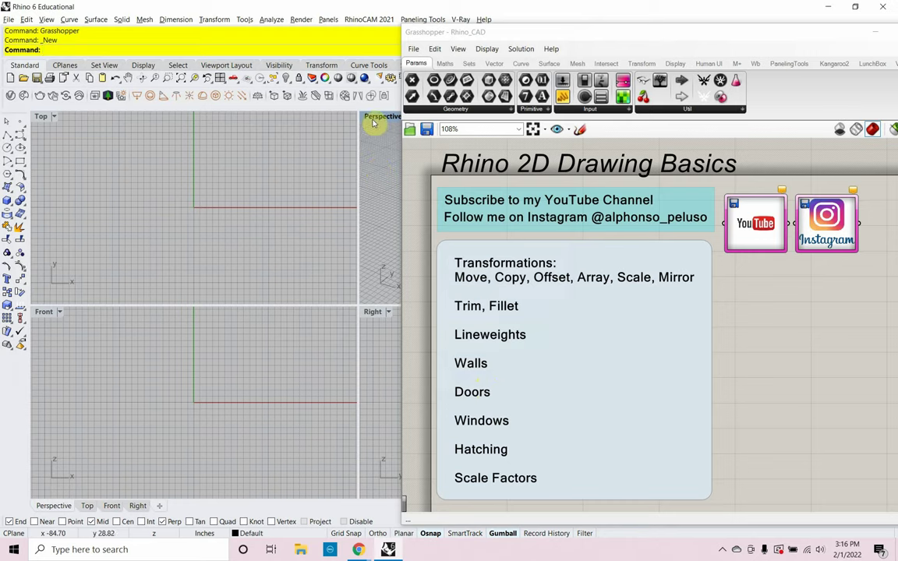
double_click(40, 117)
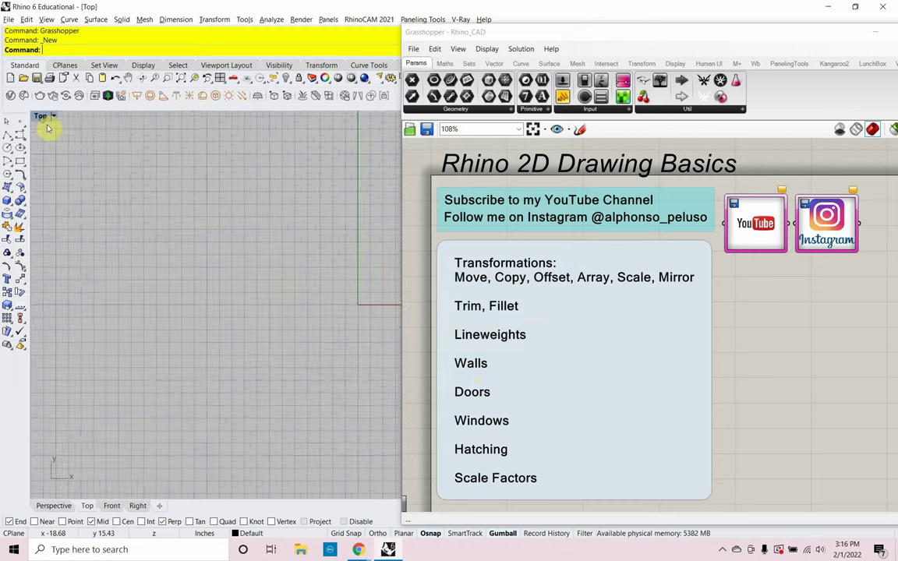
right_click_drag(211, 301, 161, 379)
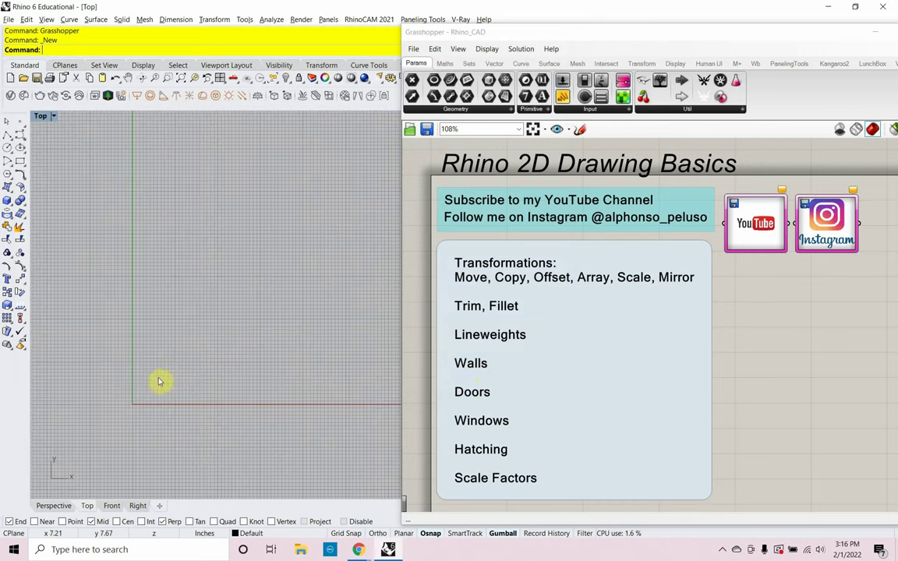
In the document's grid properties, set the grid line count to 50 and the minor grid line spacing to 12 inches.
key("ctrl+shift+p")
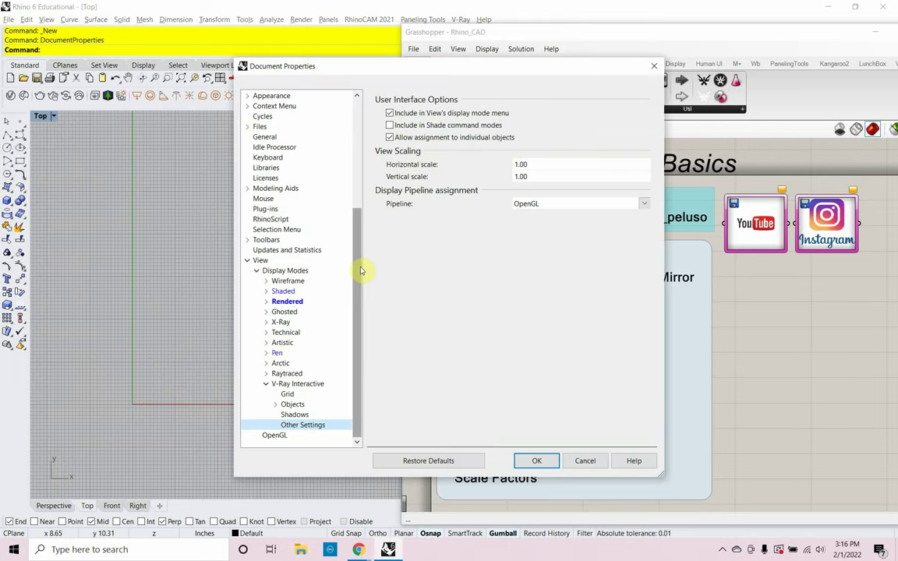
left_click_drag(358, 271, 373, 137)
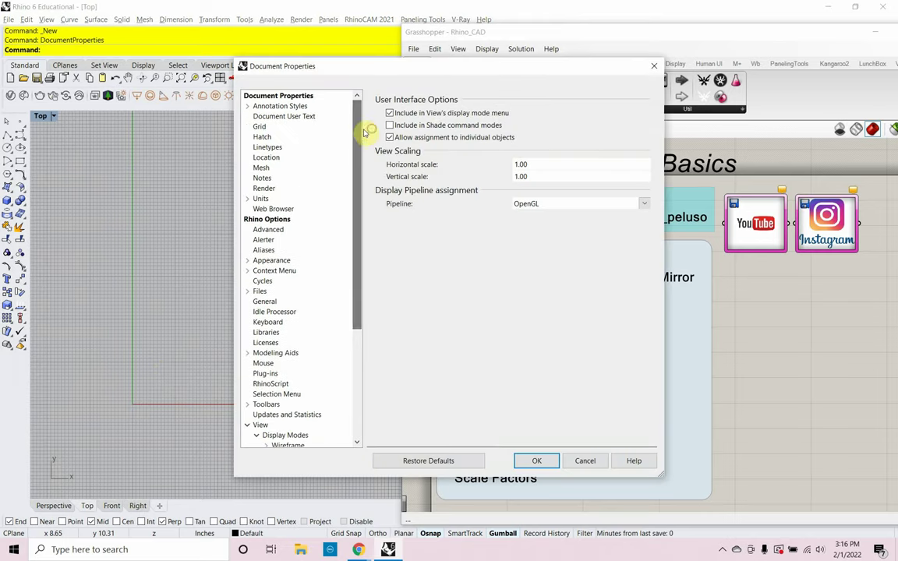
left_click(262, 126)
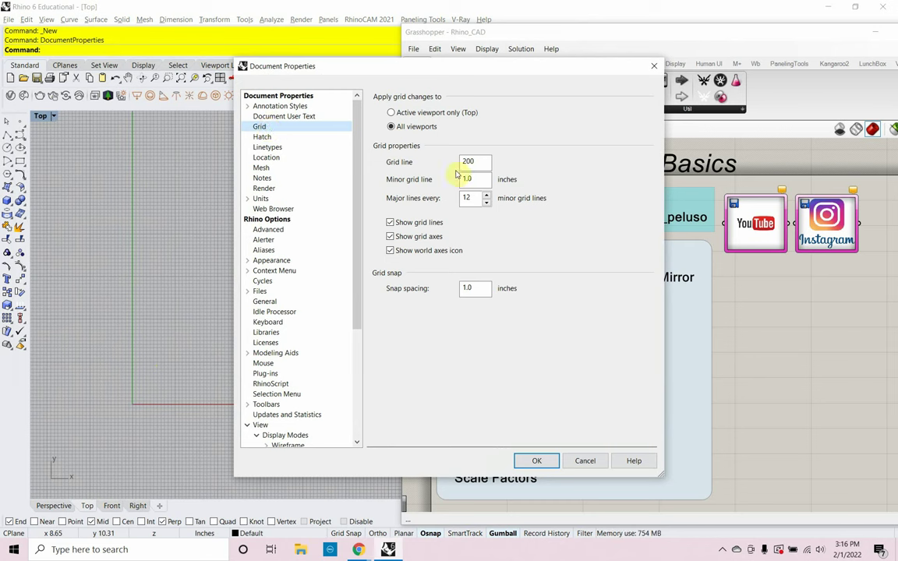
left_click(413, 162)
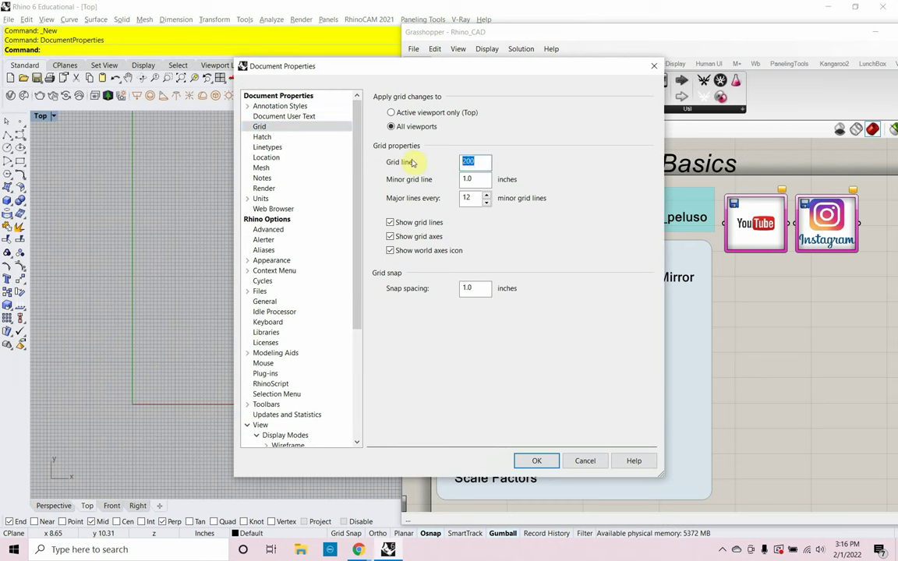
type("50")
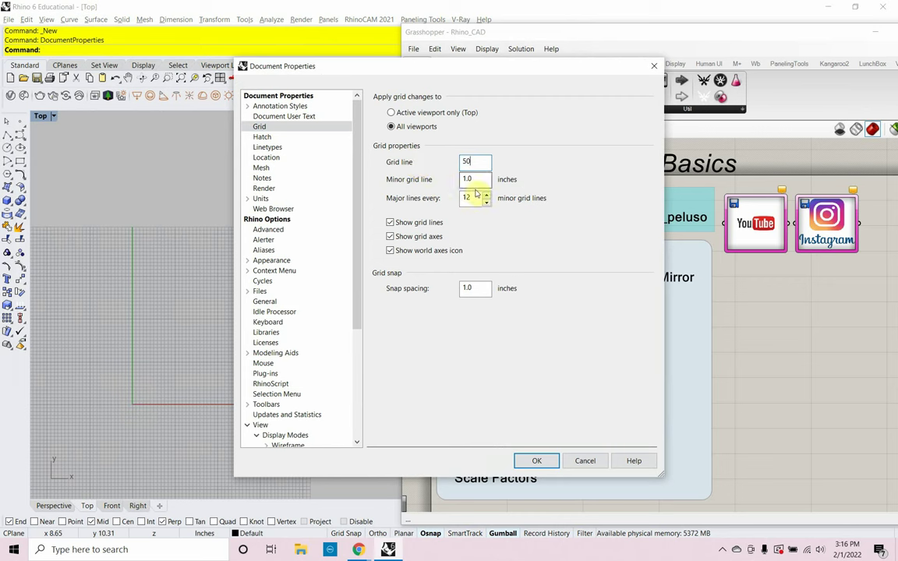
left_click(435, 179)
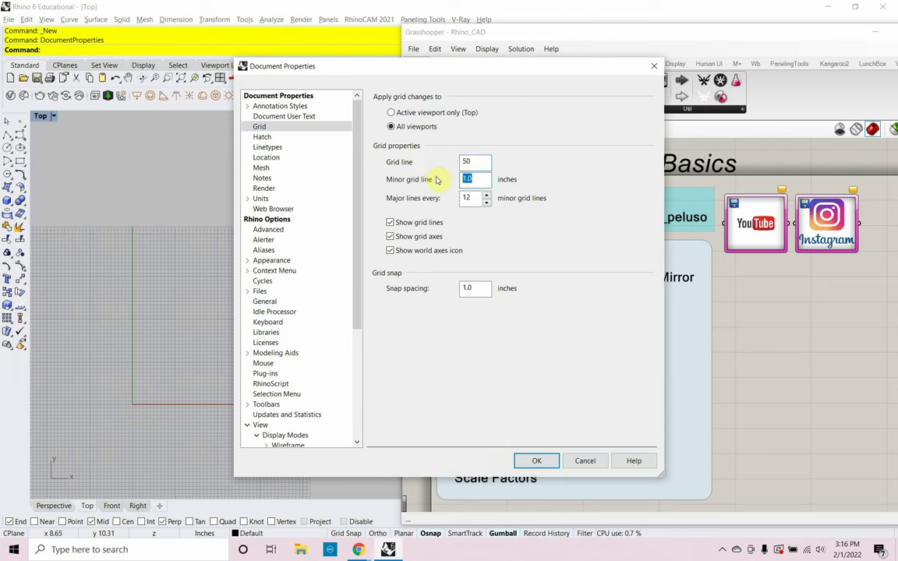
type("12")
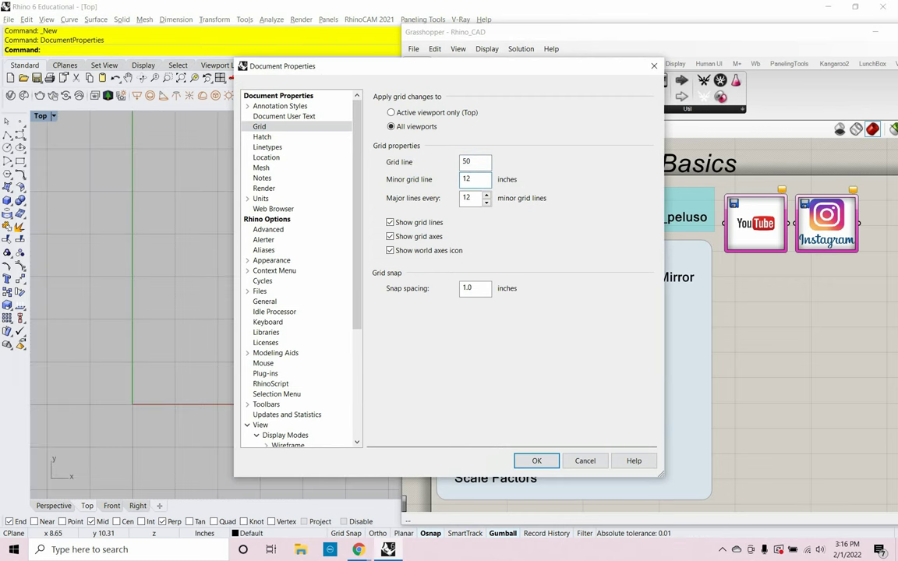
Set major grid lines to every 5 minor grid lines and open the grid snap spacing value for editing.
left_click(433, 200)
type("6")
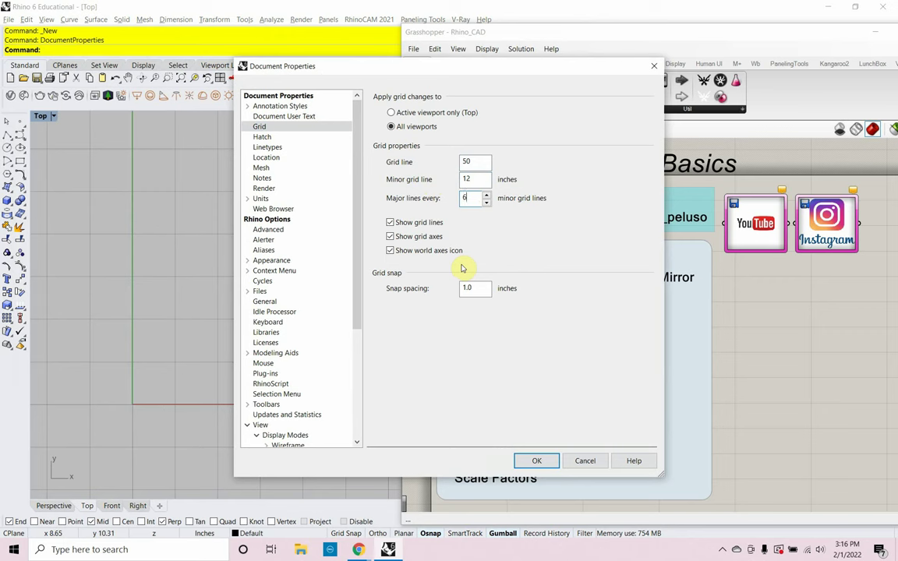
left_click_drag(475, 198, 452, 197)
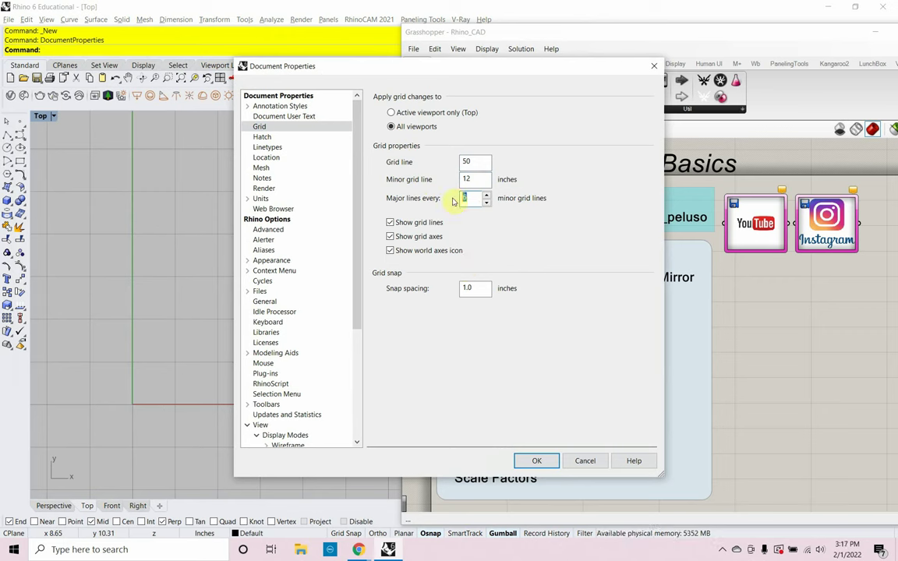
type("5")
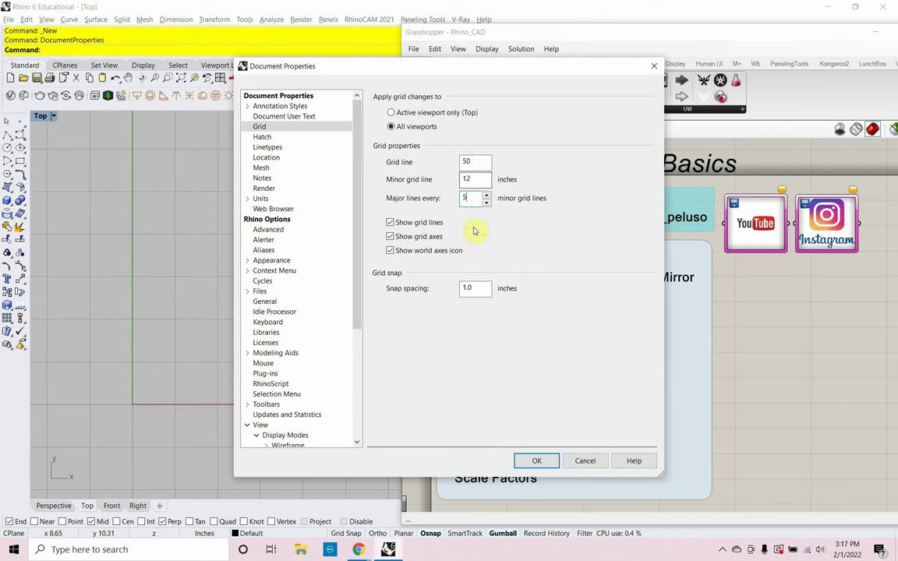
left_click_drag(471, 288, 393, 286)
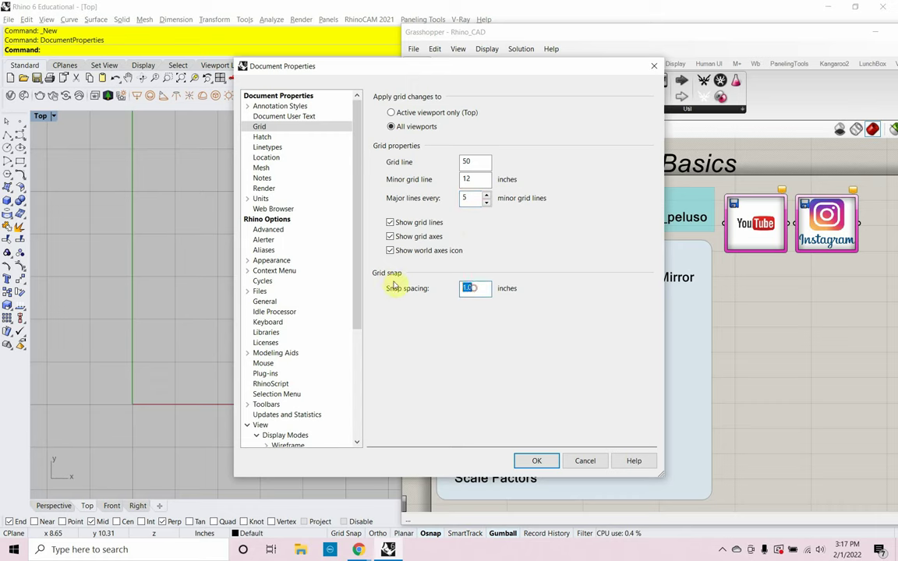
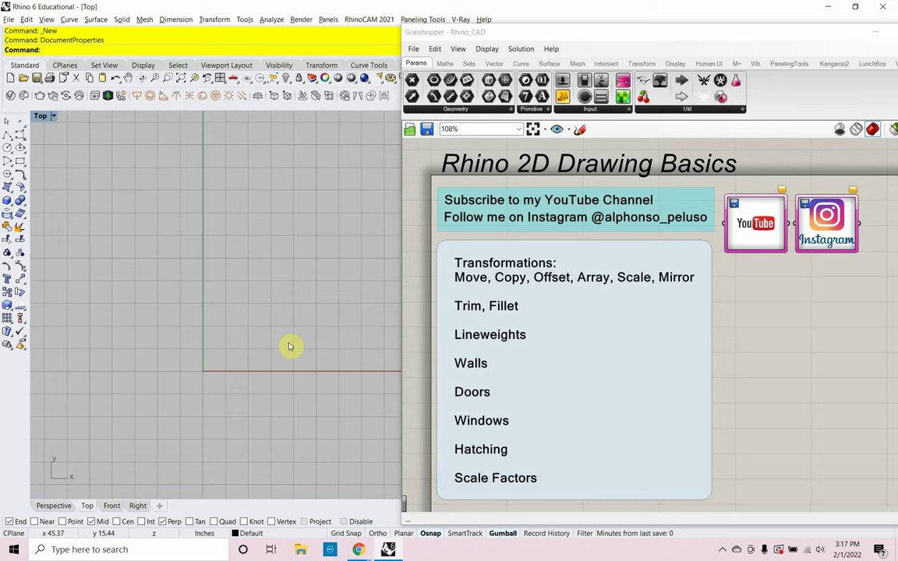
Shift the Grasshopper window aside to widen the Top viewport and draw a circle centred at about 36, 66.
left_click_drag(399, 305, 593, 340)
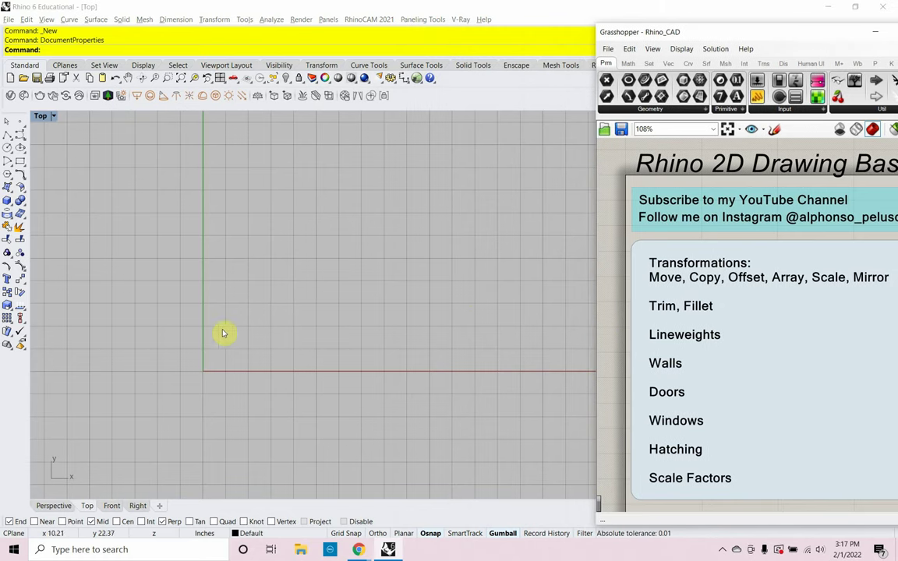
mouse_move(224, 333)
right_mouse_down()
mouse_move(248, 333)
mouse_move(234, 345)
right_mouse_up()
scroll(261, 356, "up", 5)
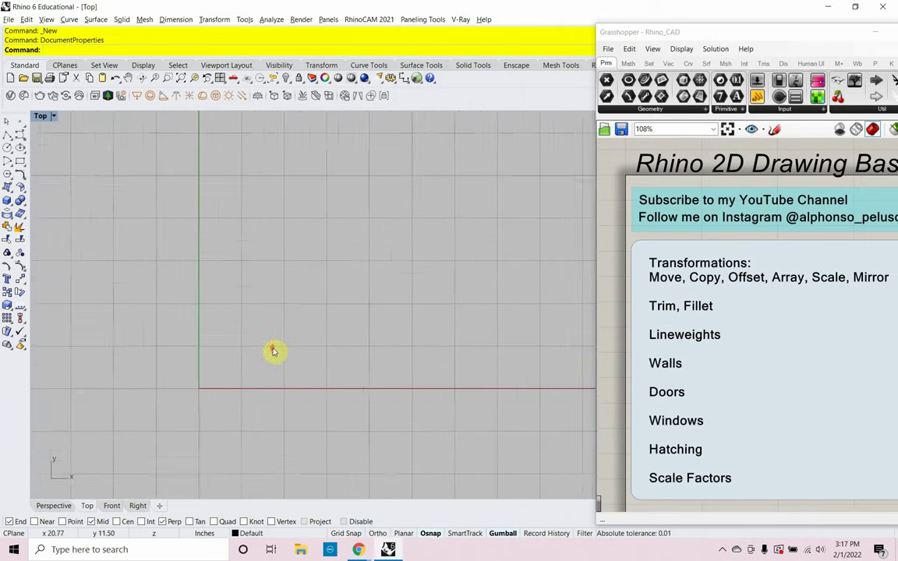
scroll(300, 329, "up", 2)
type("Circle")
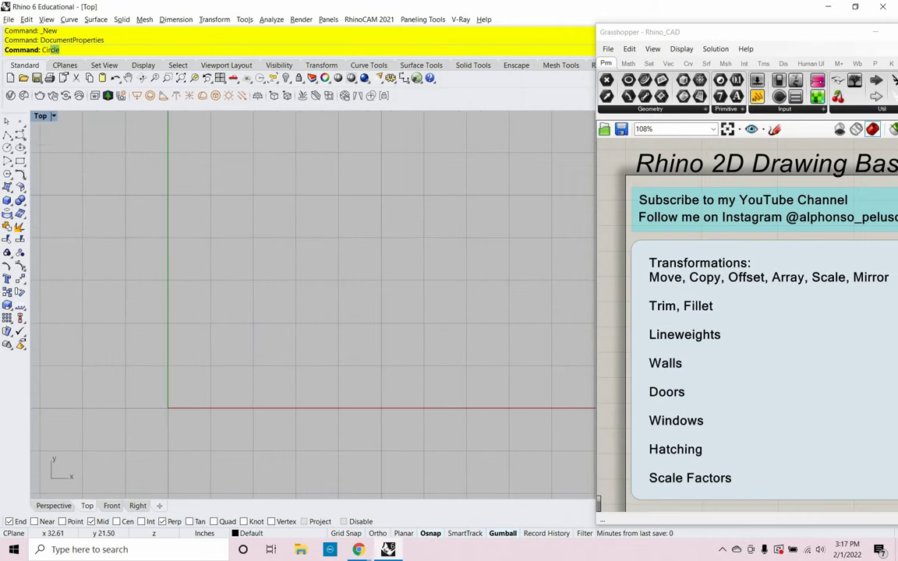
key("Return")
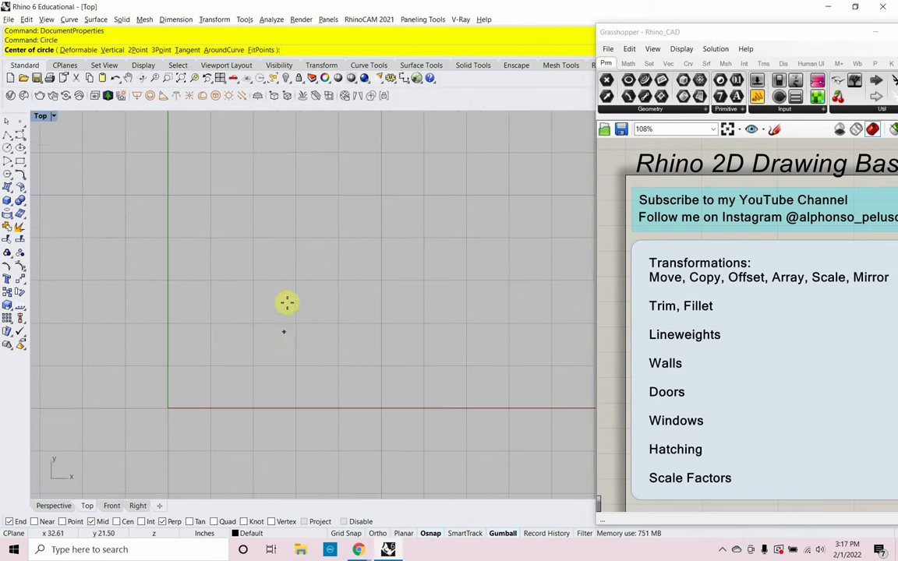
left_click(295, 175)
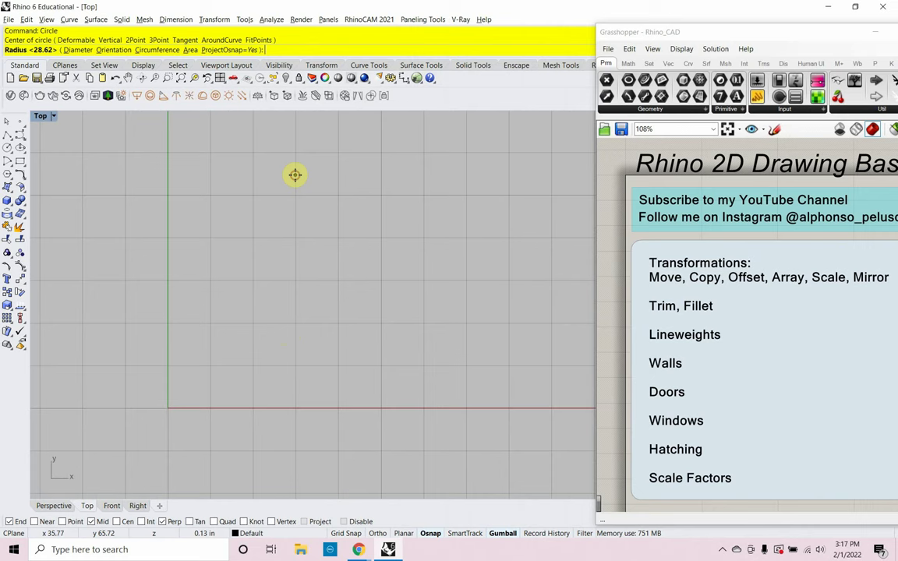
left_click(340, 227)
right_click_drag(337, 250, 306, 270)
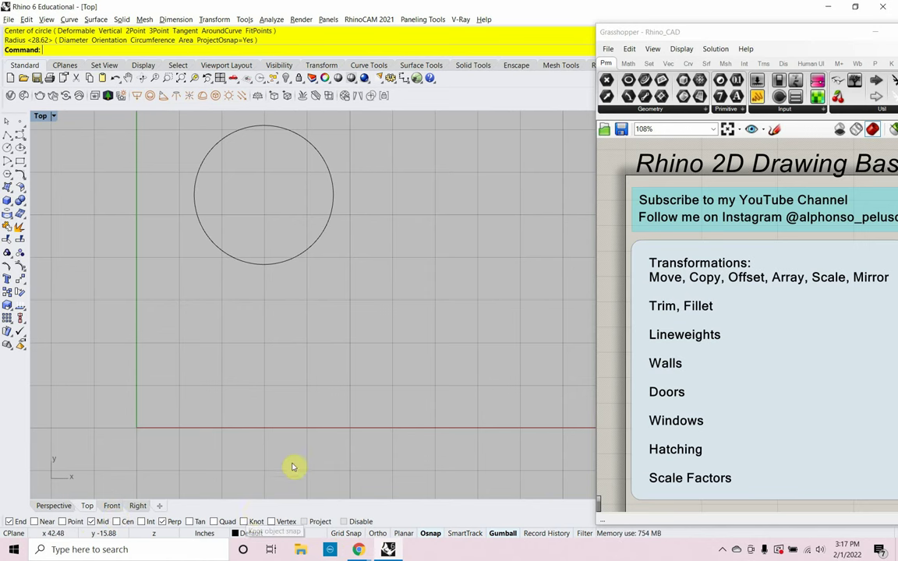
Draw a narrow upright rectangle just below the circle, with its upper corner at about 40, 41.
right_click_drag(304, 333, 311, 327)
key("Up")
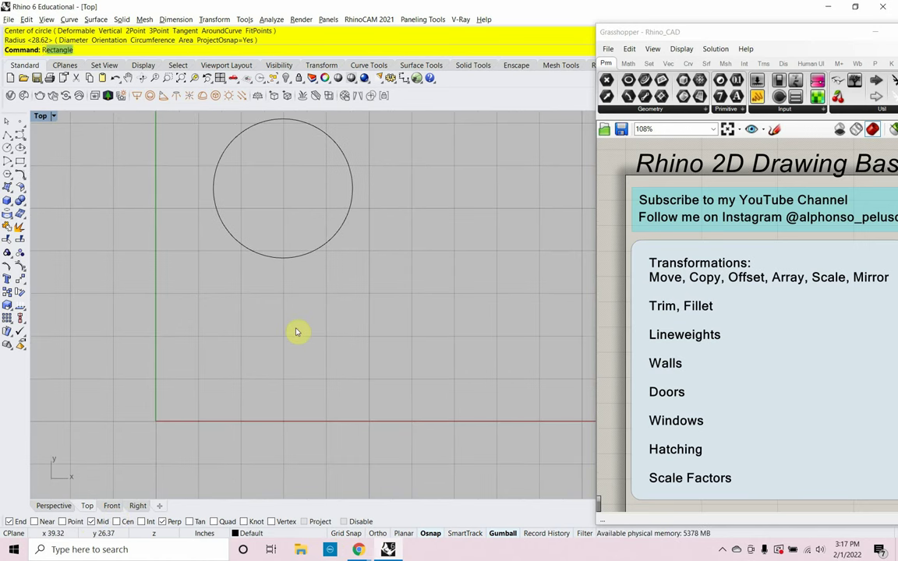
key("Return")
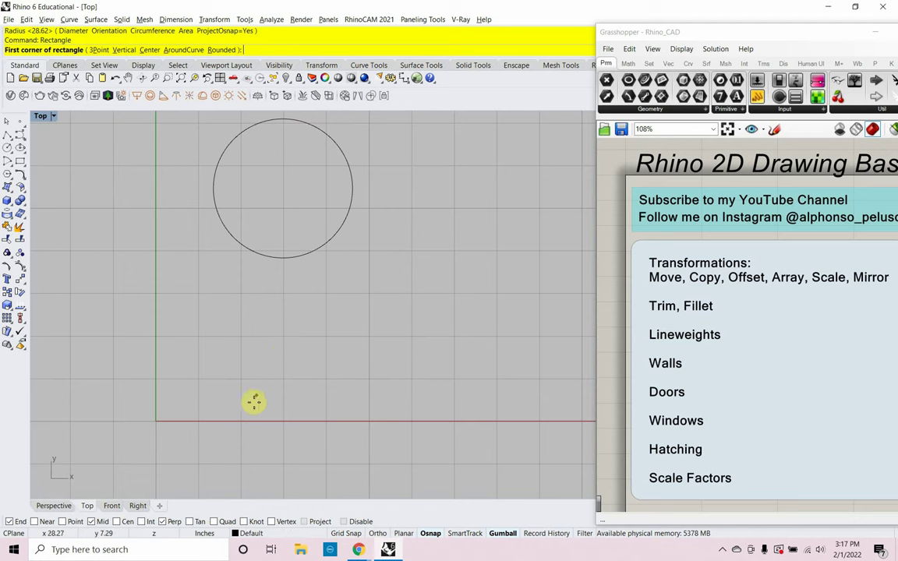
left_click(256, 406)
left_click(298, 275)
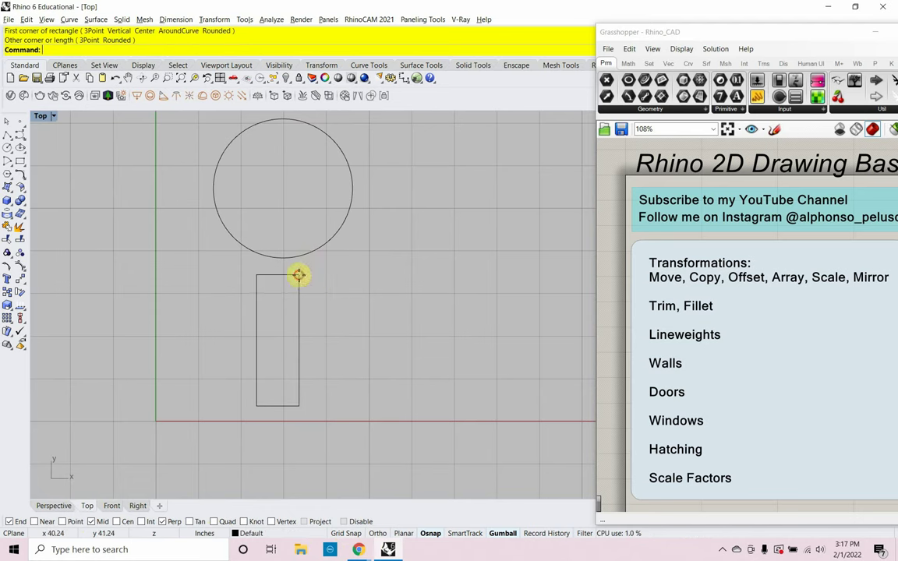
Move only the circle about 1.2 inches to the left and clear the selection.
scroll(339, 308, "down", 4)
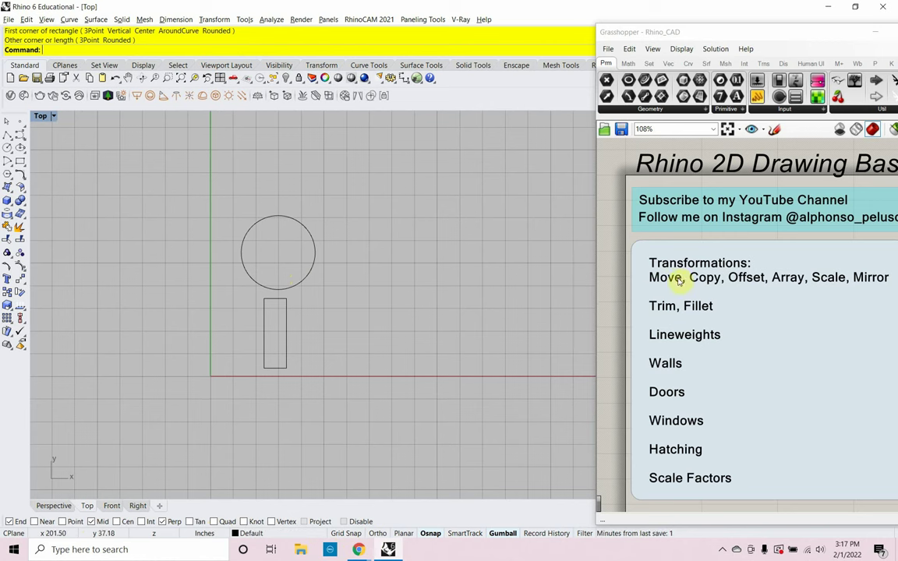
left_click(315, 264)
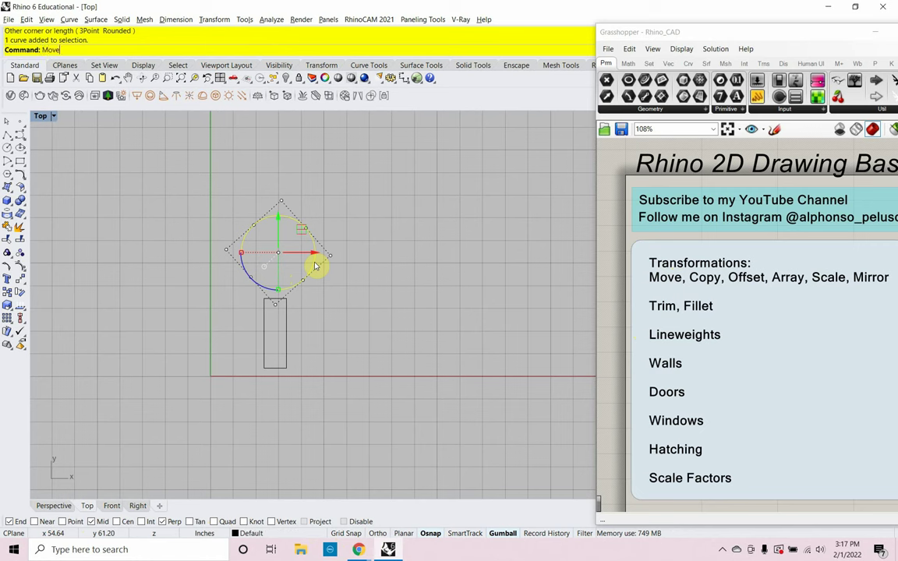
key("Return")
left_click(365, 279)
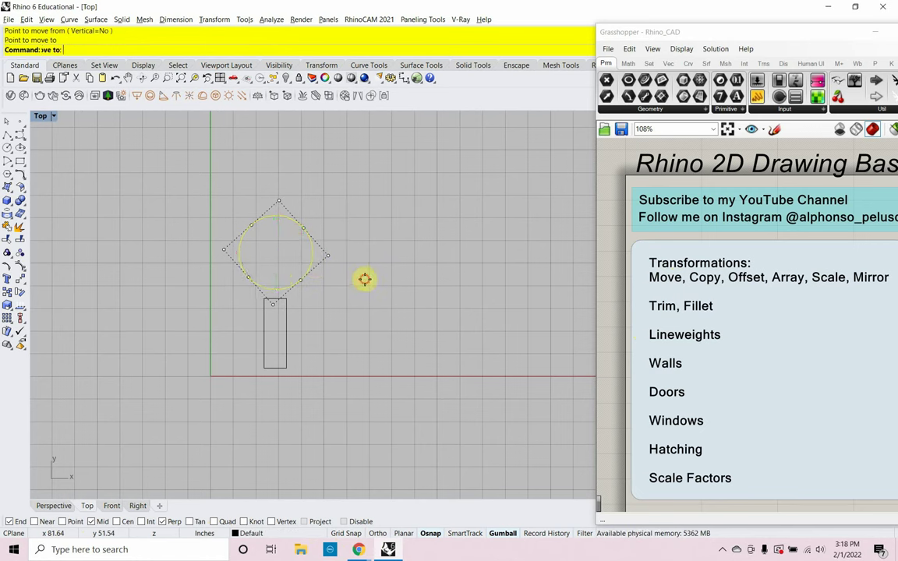
key("Escape")
key("Escape")
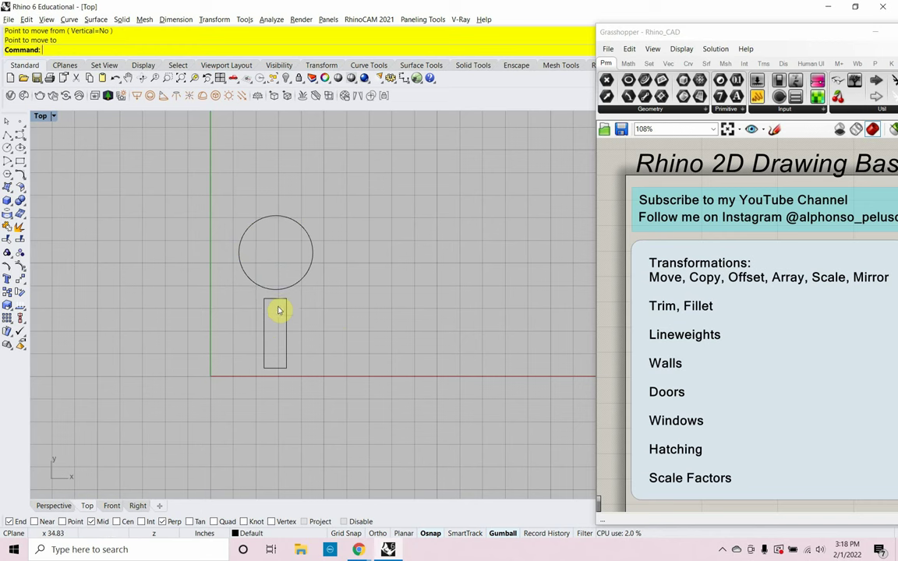
Try moving the circle and rectangle together about 94 inches up and to the right, and undo the move.
left_click_drag(312, 327, 251, 258)
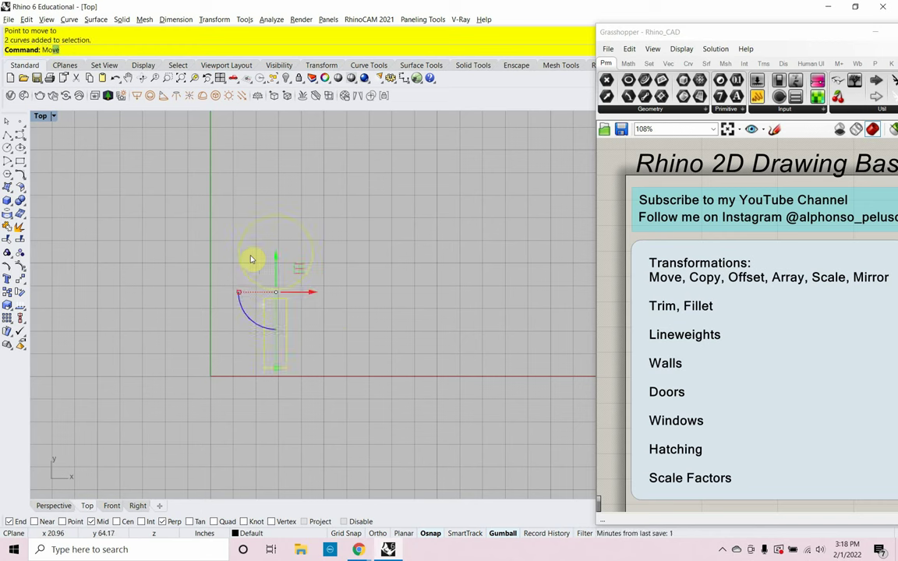
key("Return")
left_click(250, 254)
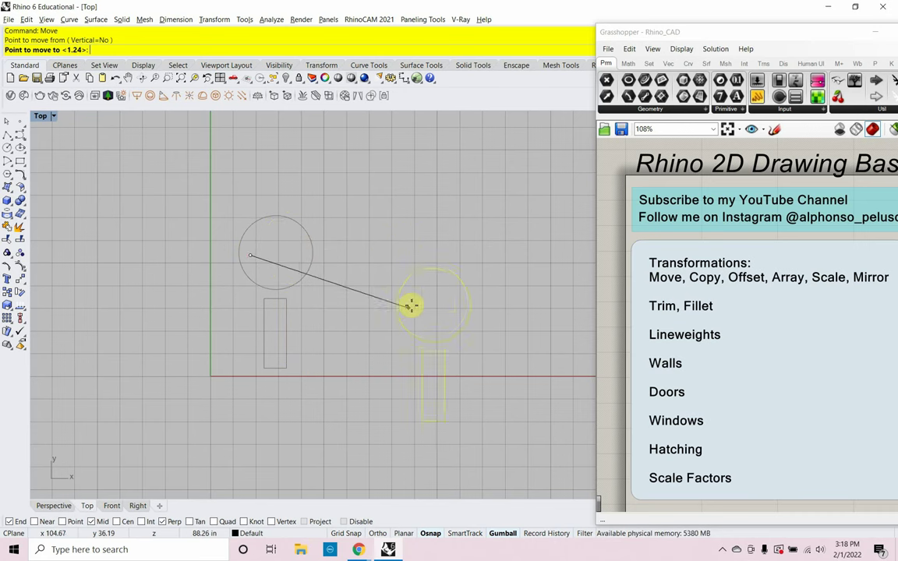
left_click(418, 201)
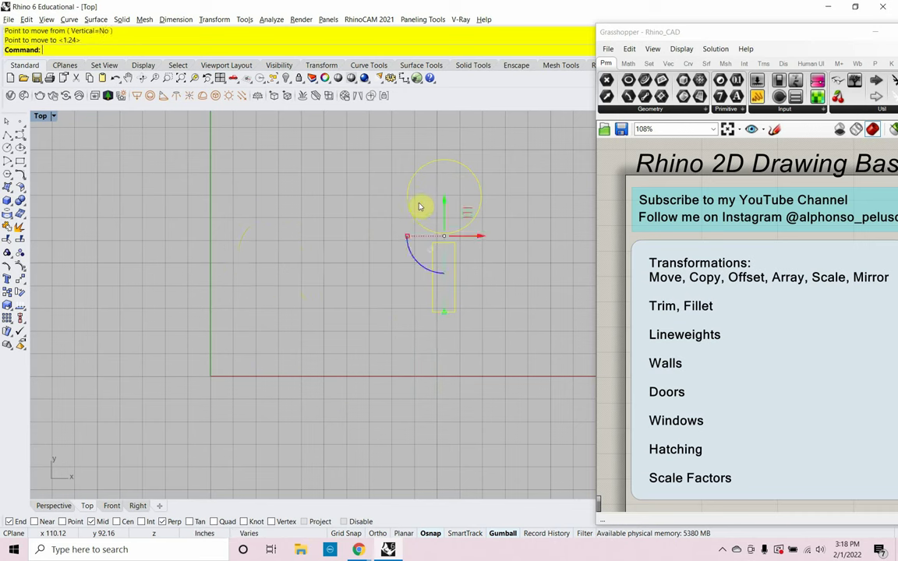
key("ctrl+z")
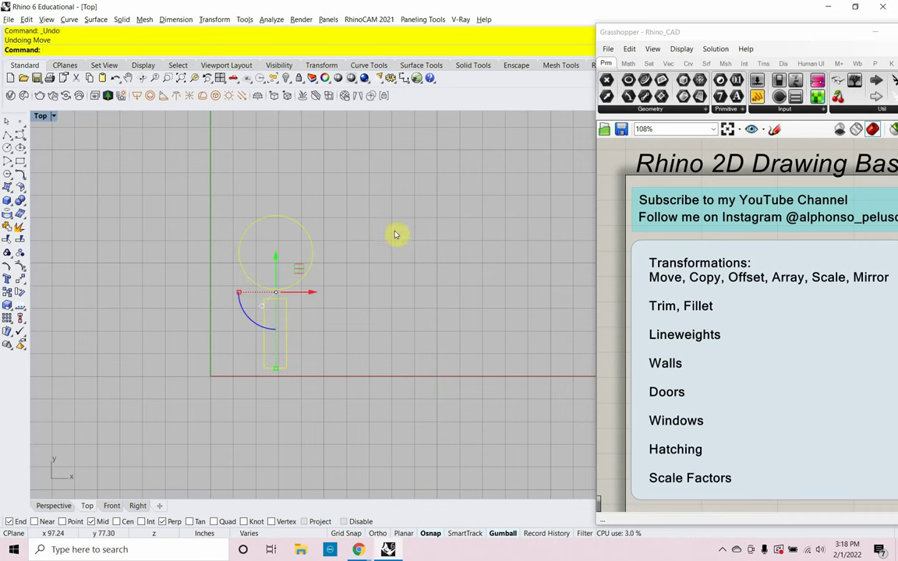
Turn on Ortho while moving the circle and rectangle straight to the right, and undo that move.
type("Move")
key("Return")
left_click(304, 263)
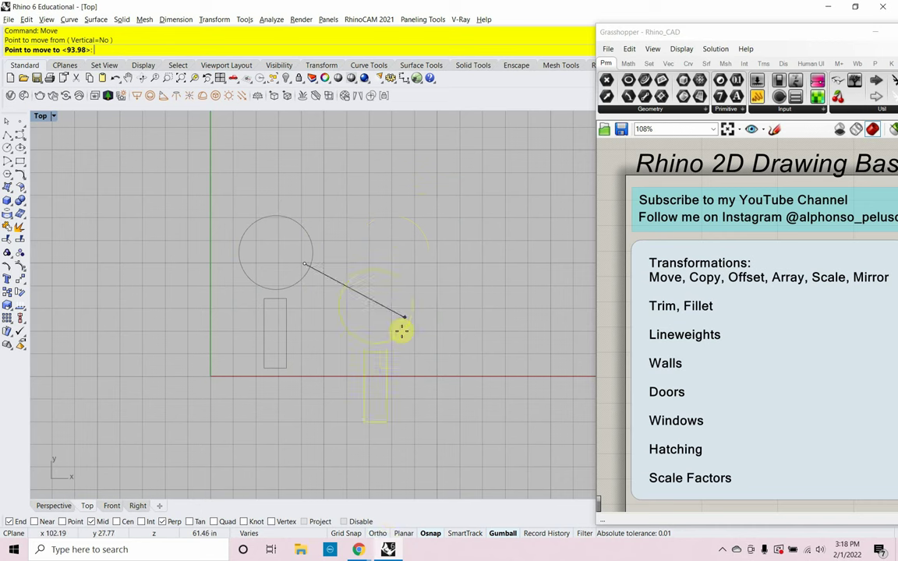
left_click(377, 535)
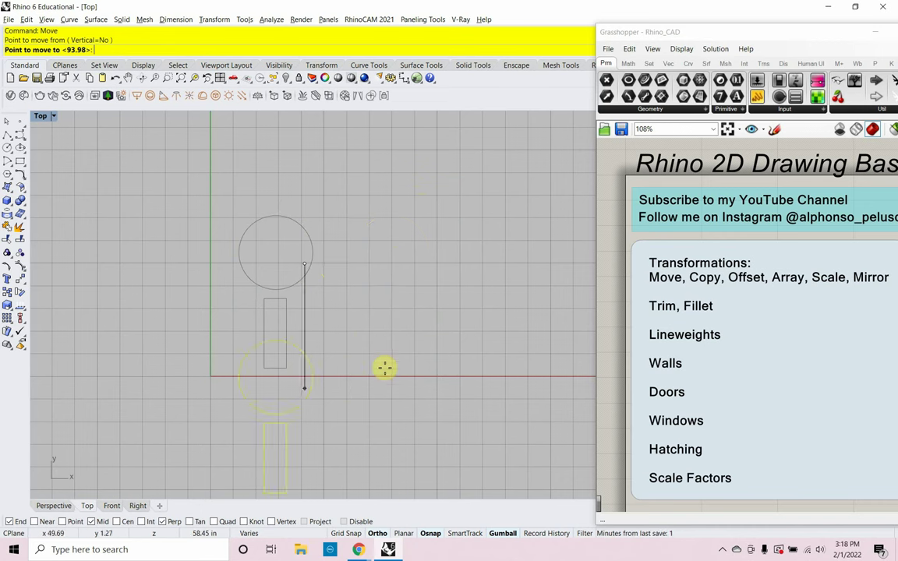
left_click(403, 316)
key("ctrl+z")
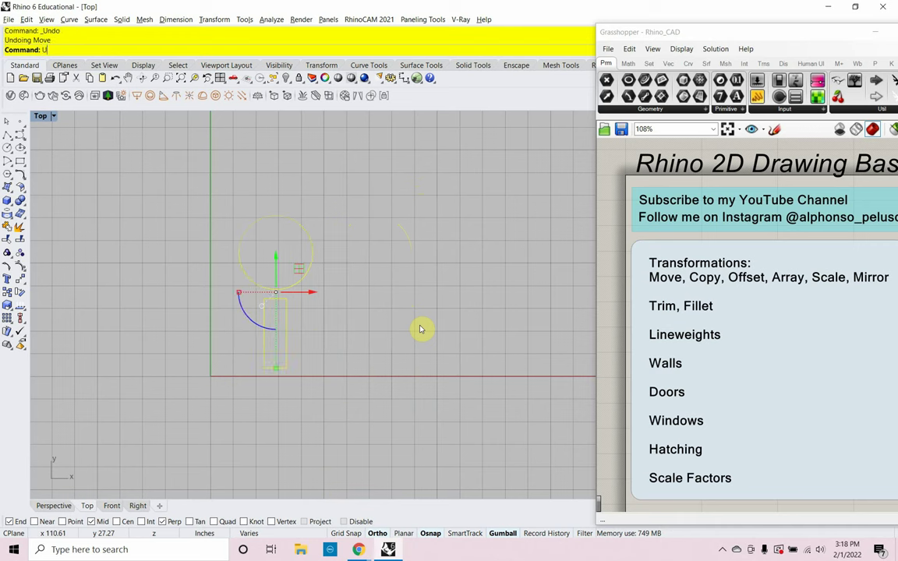
key("Escape")
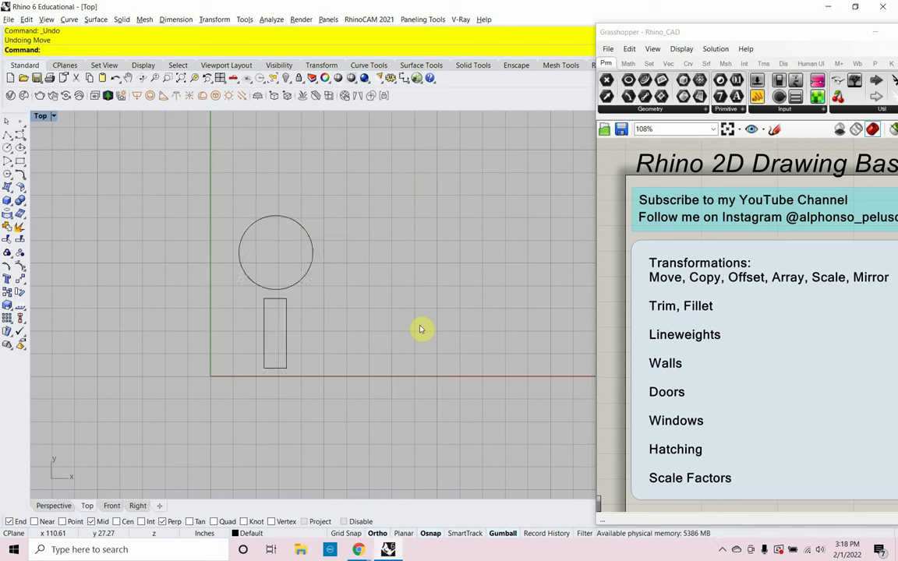
Copy the circle and rectangle horizontally to the right three times with Ortho on, placing the first copy about 44 inches away.
left_click_drag(333, 340, 222, 262)
type("py")
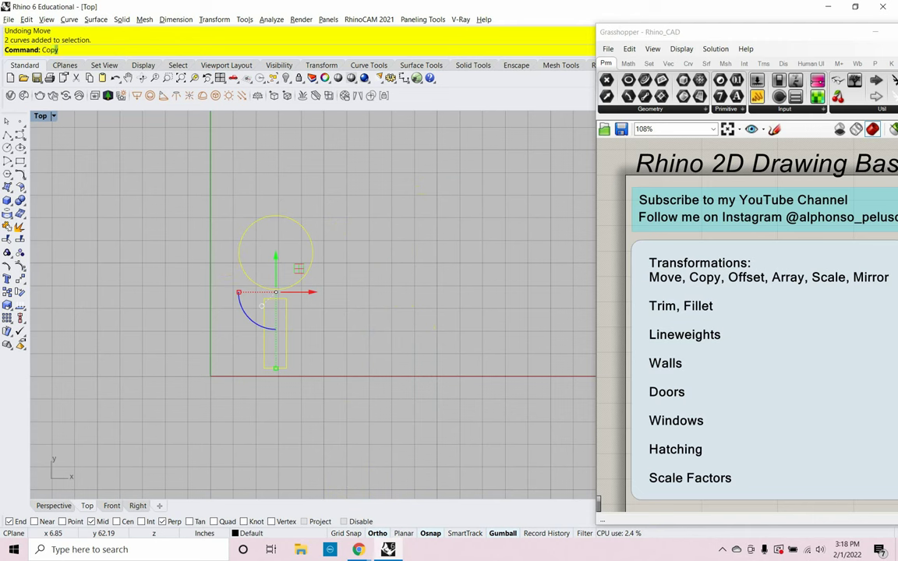
key("Return")
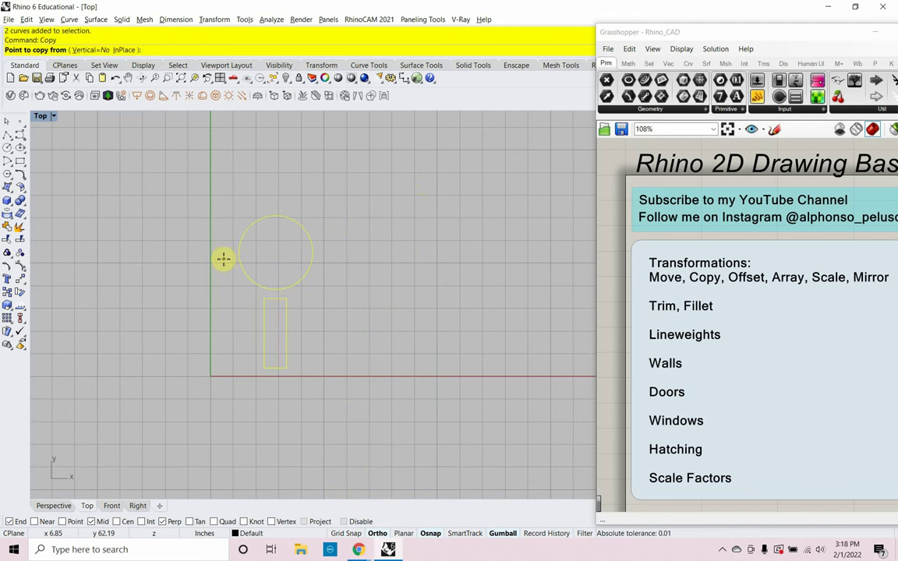
left_click(233, 305)
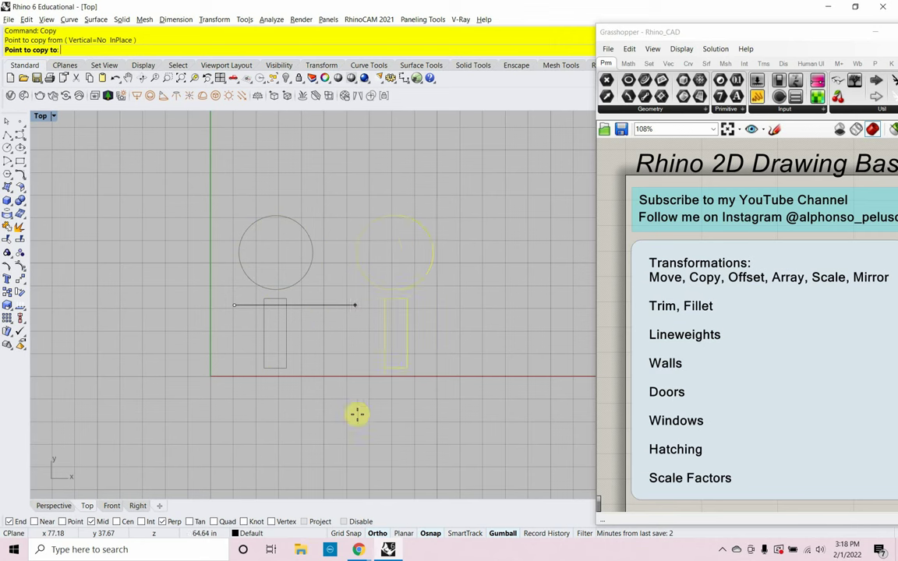
left_click(377, 535)
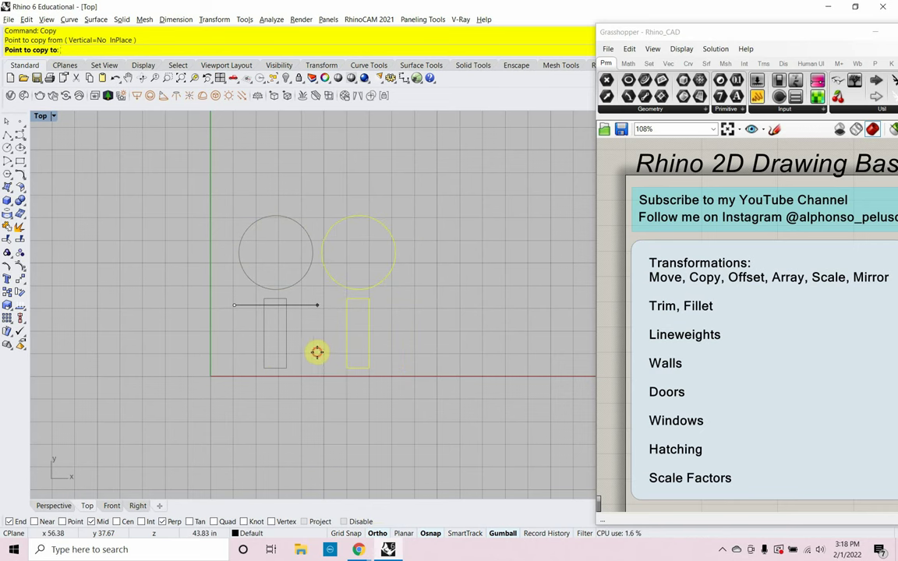
left_click(316, 352)
left_click(398, 350)
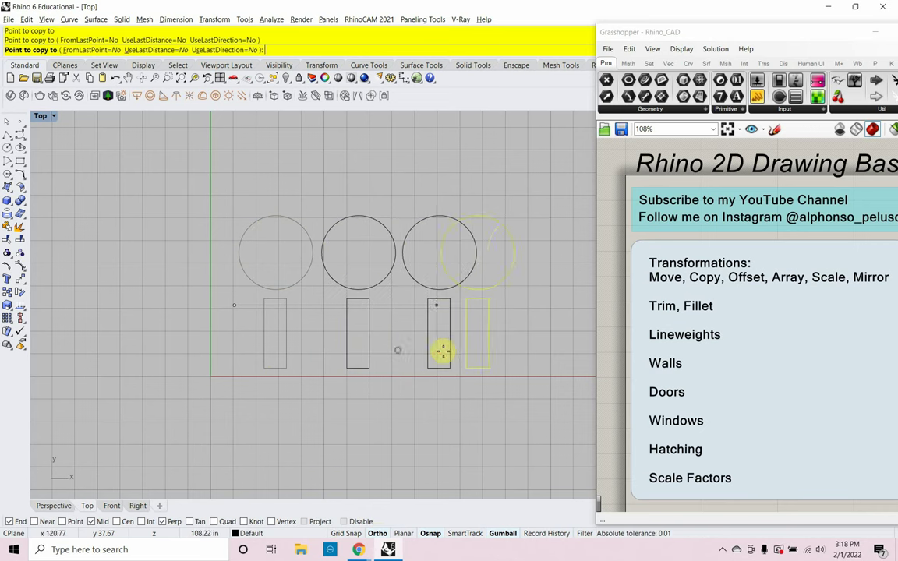
left_click(490, 375)
key("Return")
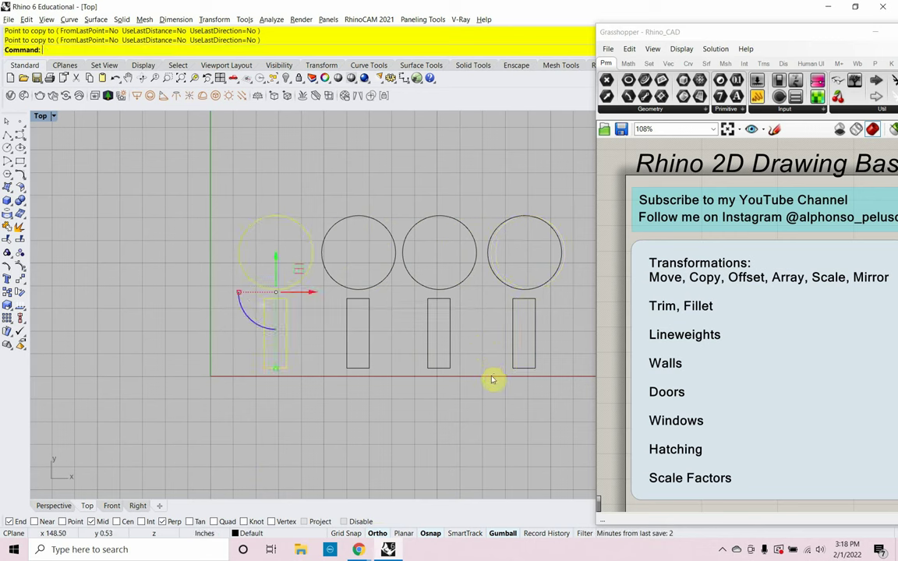
key("Escape")
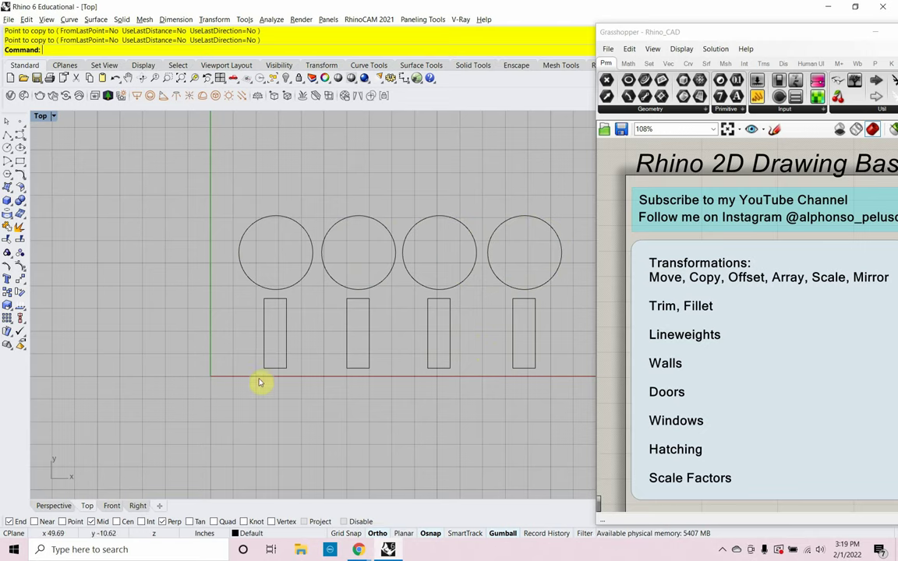
Offset the leftmost circle inward with an offset distance of 1 inch.
scroll(294, 265, "up", 8)
scroll(276, 306, "up", 4)
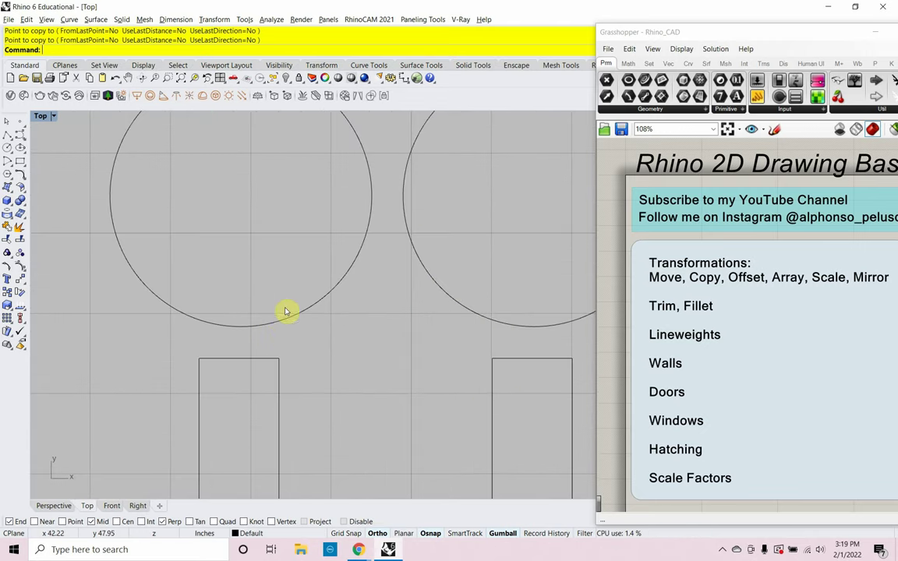
right_click_drag(272, 308, 300, 351)
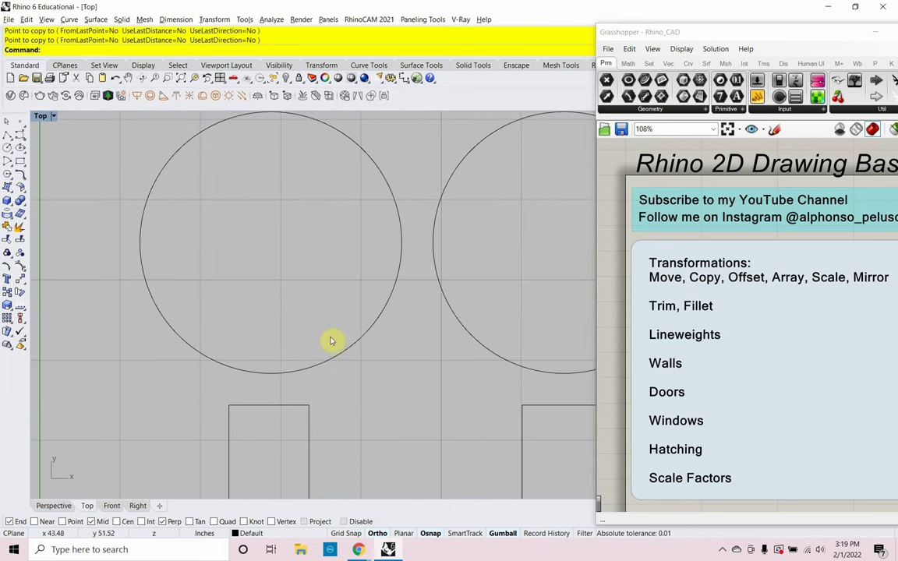
right_click_drag(298, 303, 287, 321)
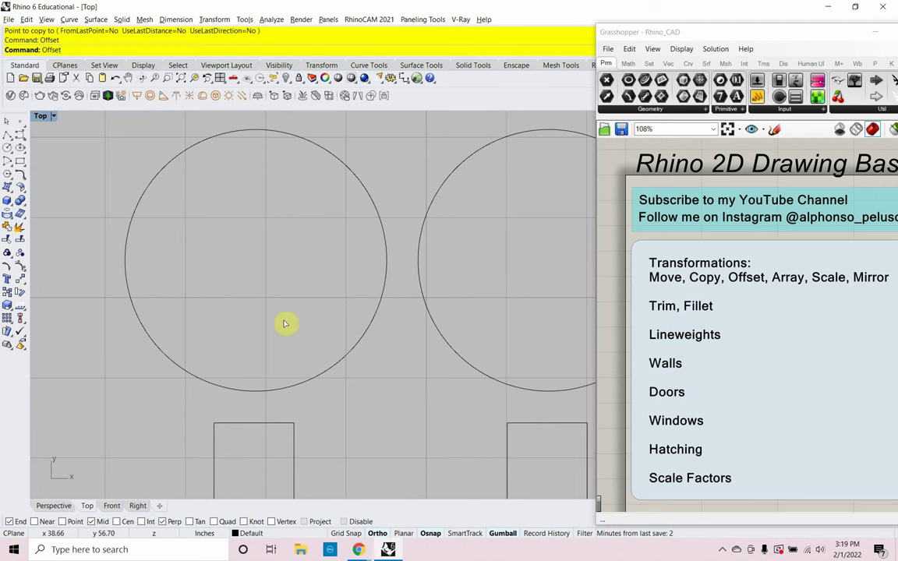
key("Return")
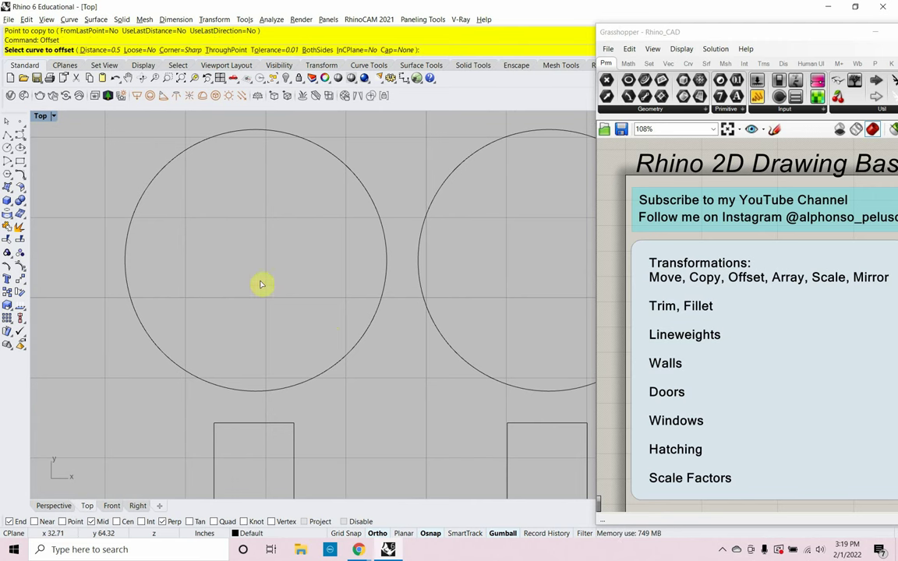
left_click(90, 49)
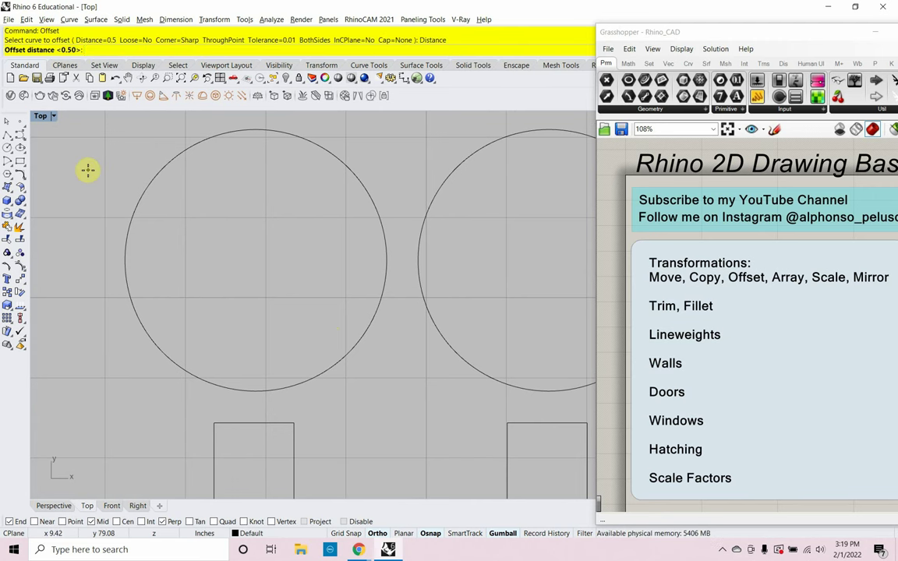
type("1")
key("Return")
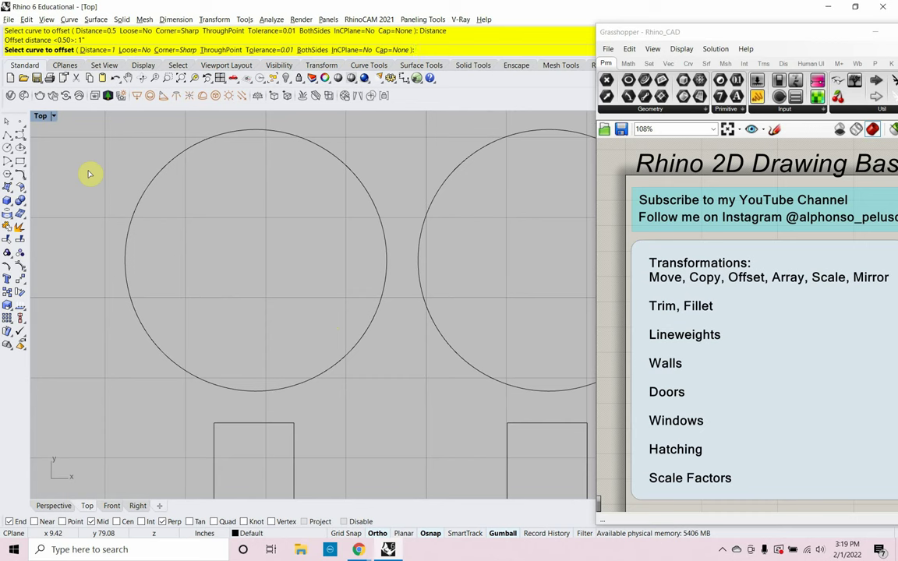
left_click(166, 170)
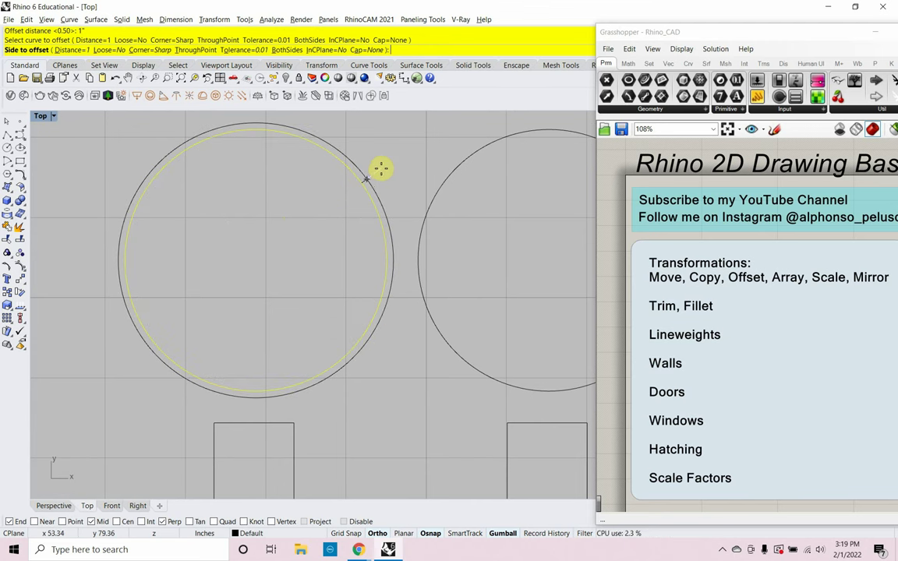
left_click(343, 197)
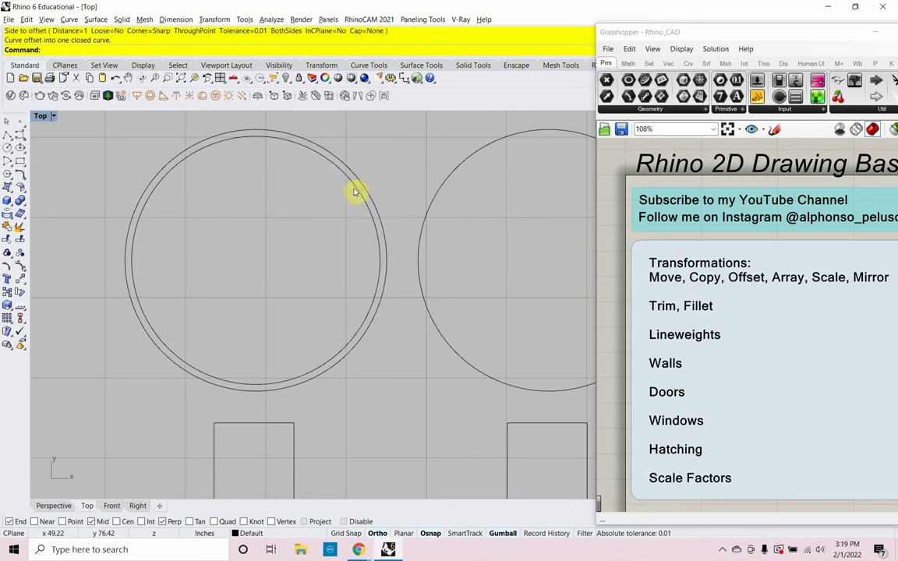
Offset the innermost circle inward twice more at 1 inch each and clear the selection.
left_click(355, 191)
key("Return")
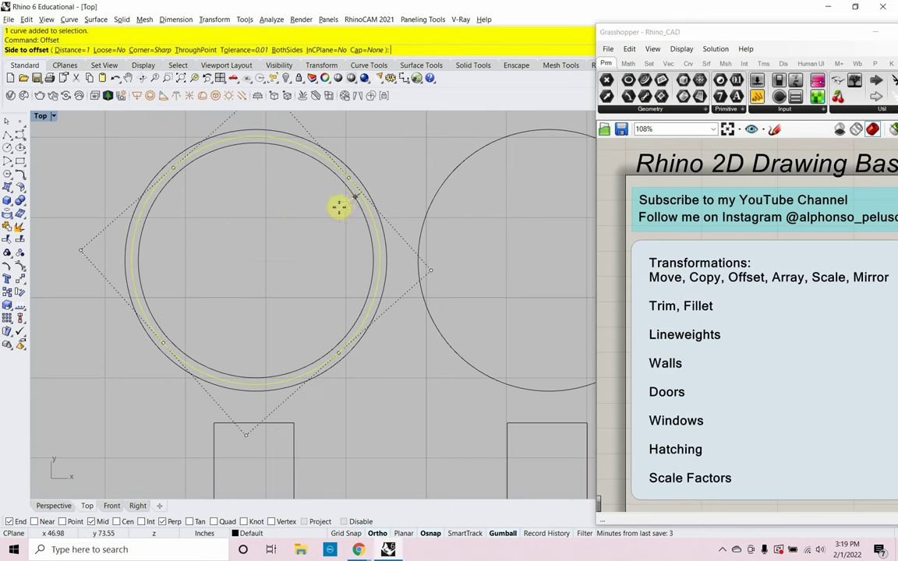
left_click(342, 217)
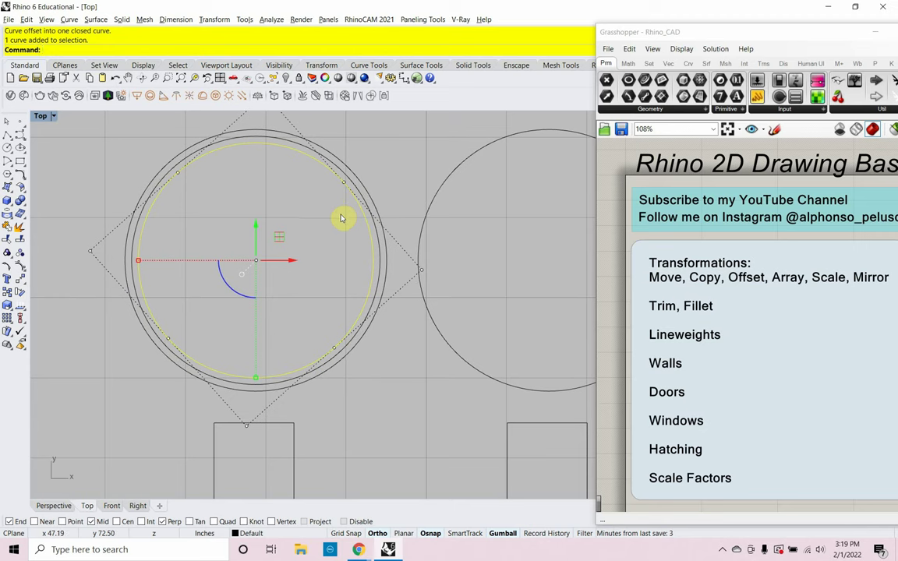
key("Return")
left_click(339, 216)
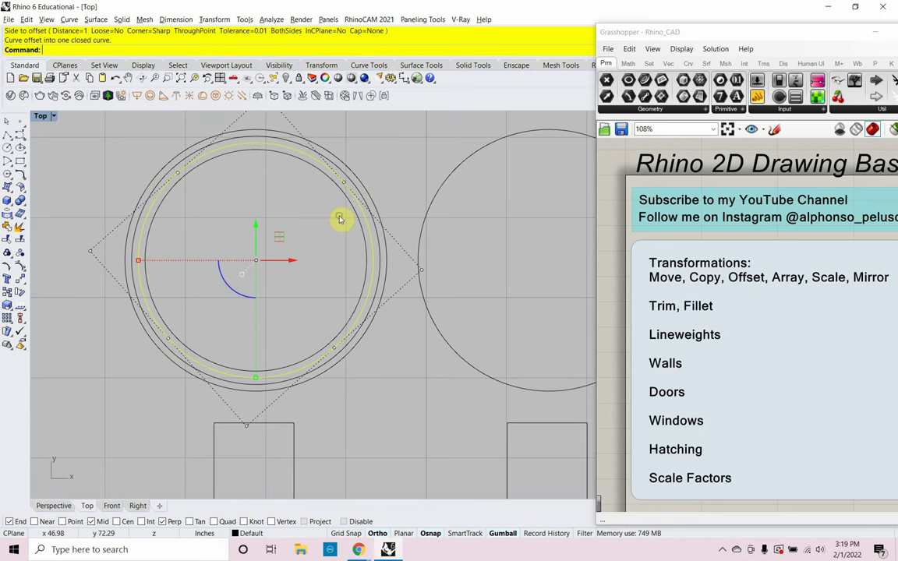
left_click(300, 244)
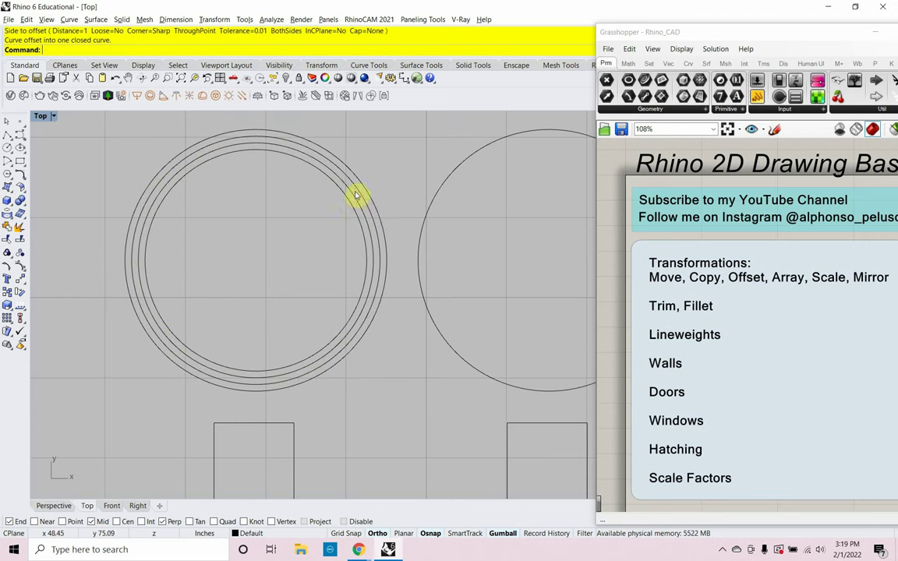
Offset the leftmost rectangle outward twice, 1 inch each time, and clear the selection.
key("Return")
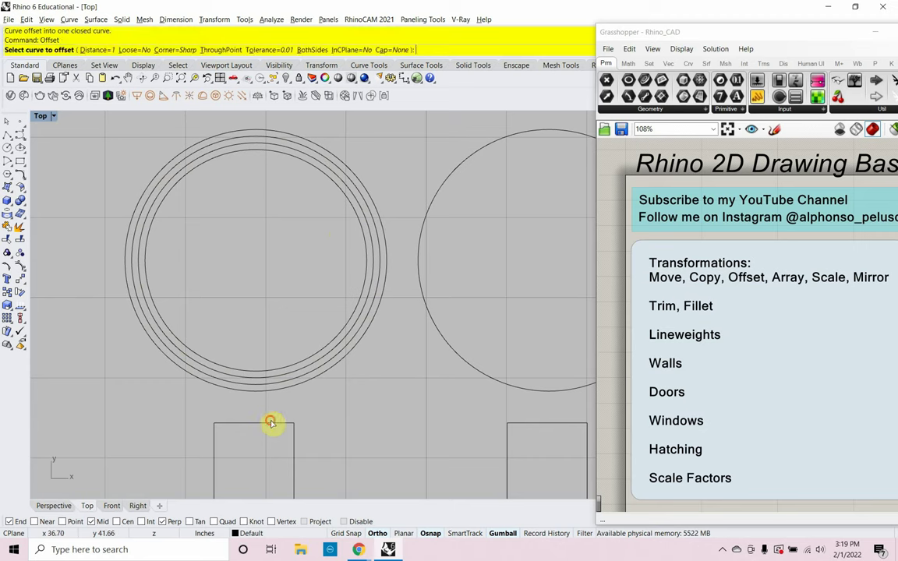
left_click(270, 422)
left_click(288, 415)
left_click(302, 413)
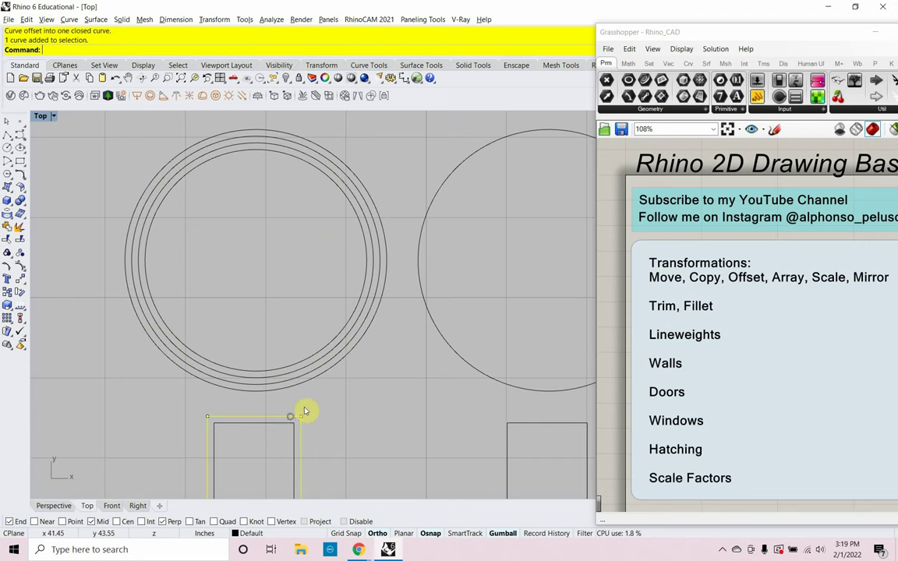
key("Return")
left_click(323, 422)
right_click_drag(324, 421, 333, 357)
key("Escape")
Offset the original leftmost rectangle inward twice, 1 inch each time.
key("Return")
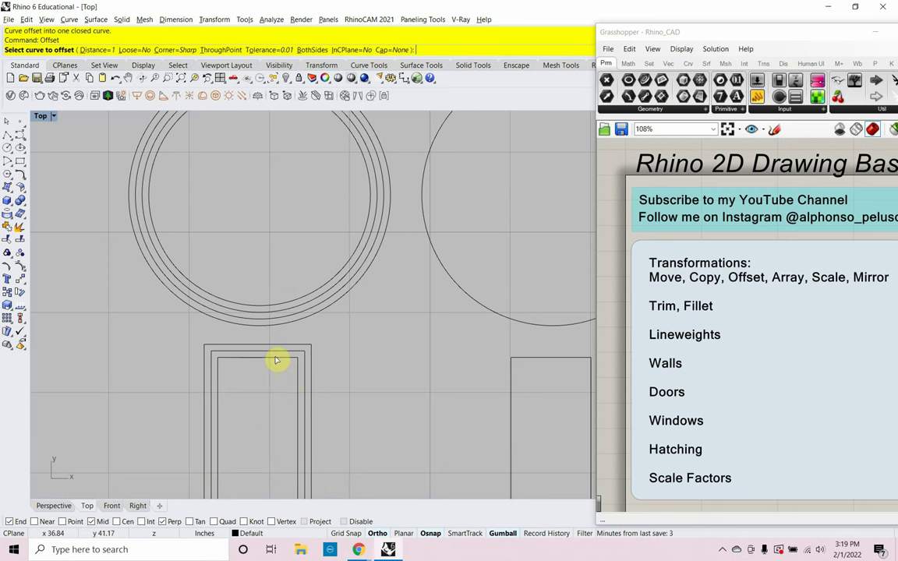
left_click(276, 359)
left_click(277, 371)
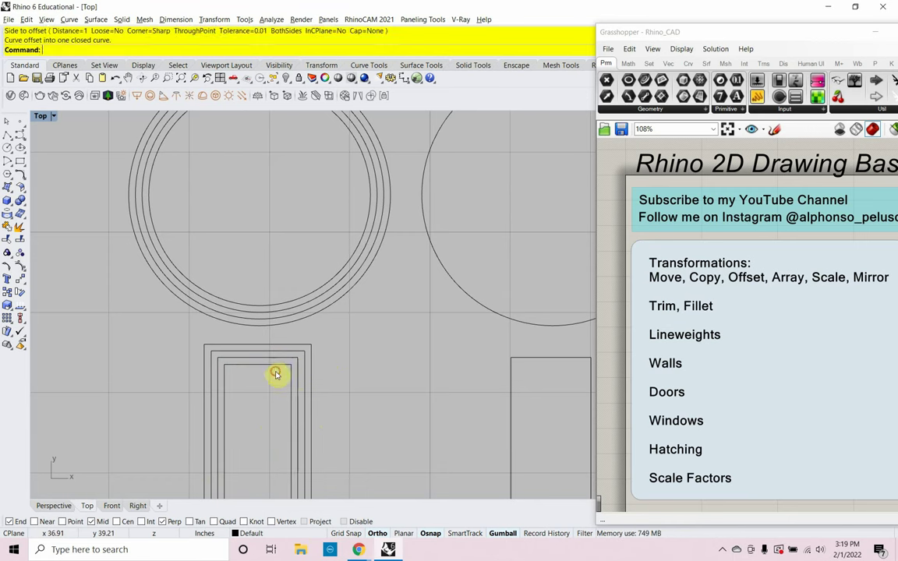
key("Return")
left_click(270, 366)
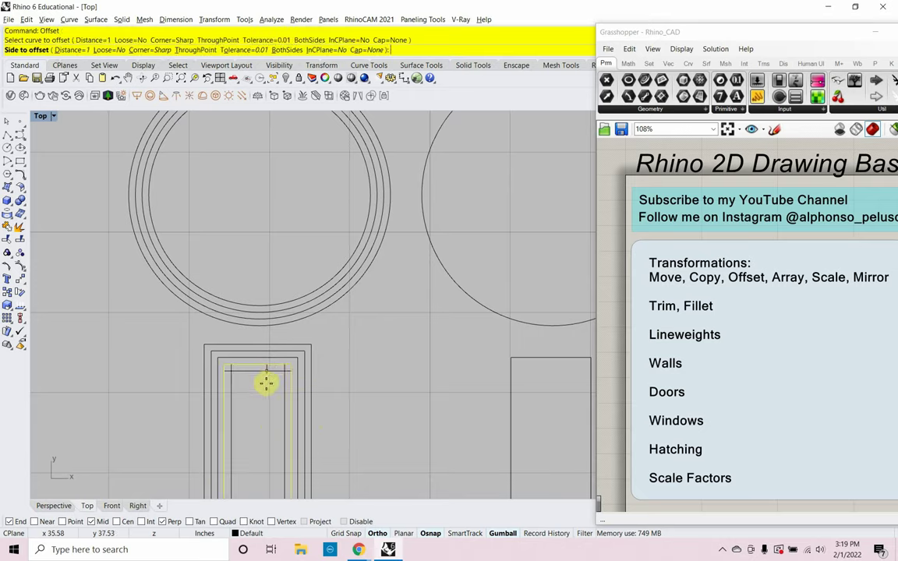
left_click(266, 387)
Start an Array of all the circles and rectangles with 1 in X, 5 in Y and 1 in Z.
scroll(265, 386, "down", 5)
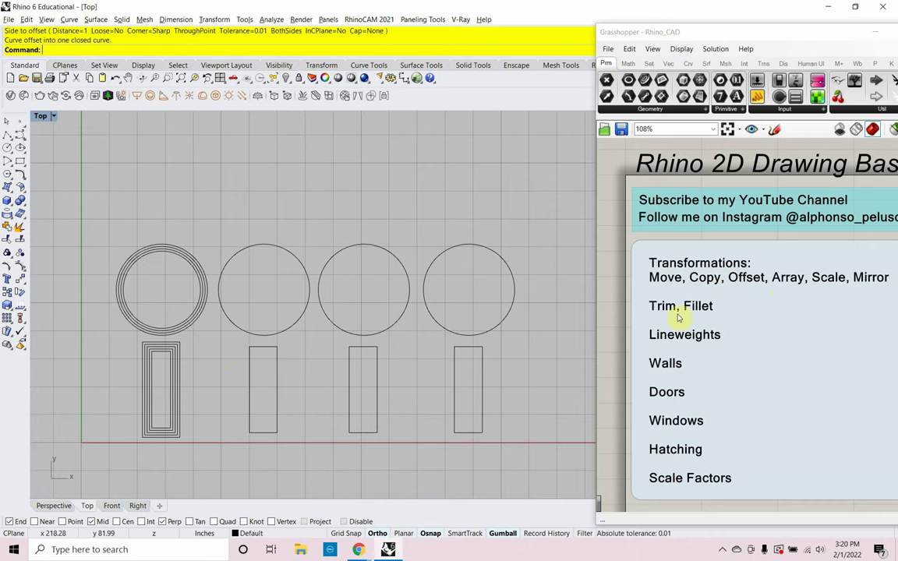
scroll(455, 349, "down", 3)
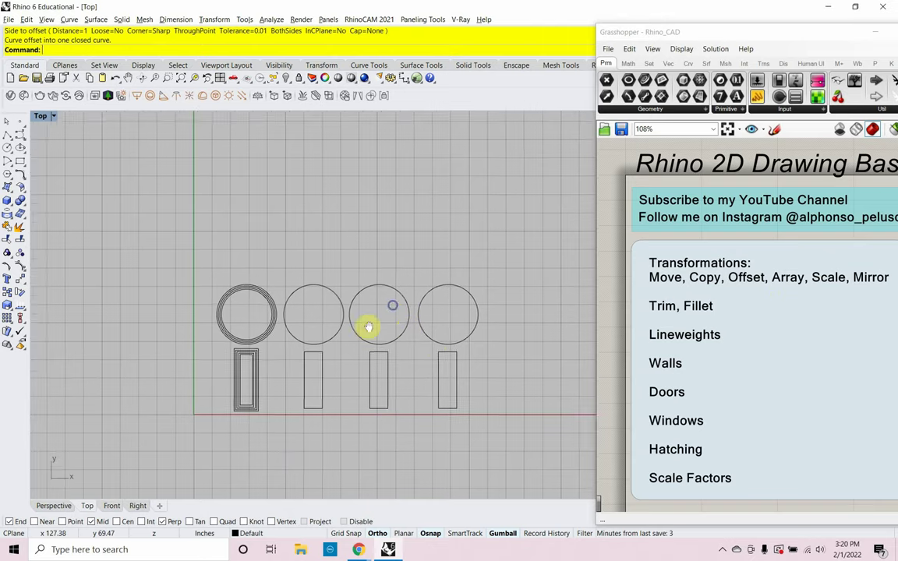
right_click_drag(367, 326, 344, 341)
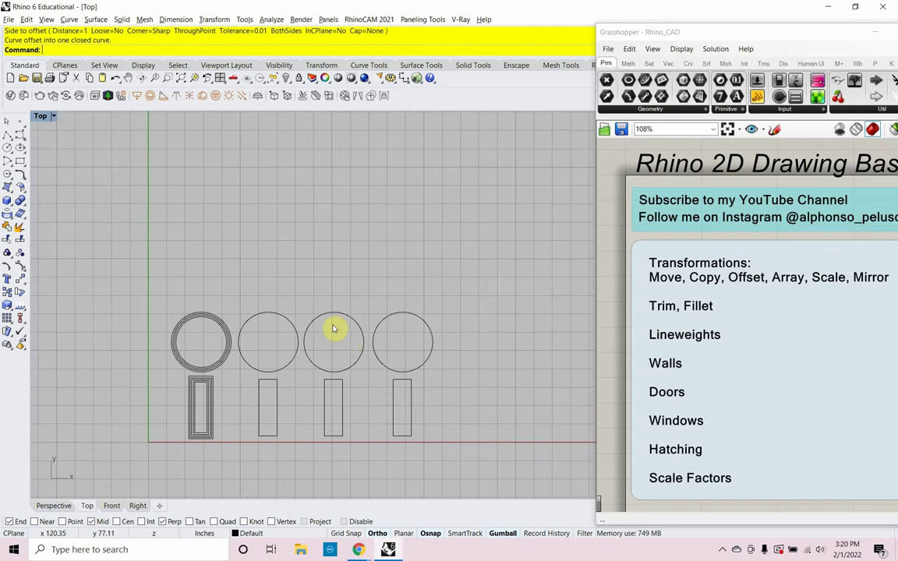
scroll(246, 372, "up", 2)
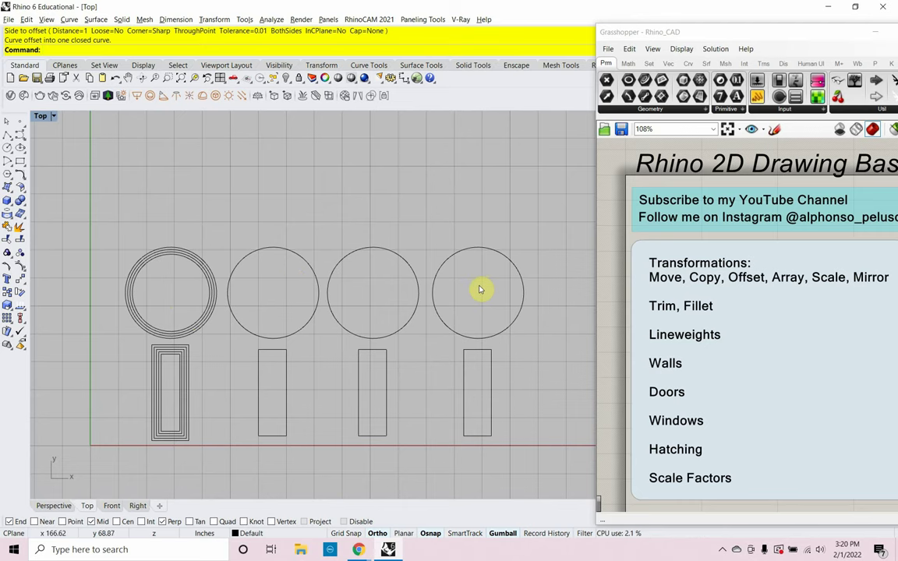
scroll(480, 290, "down", 5)
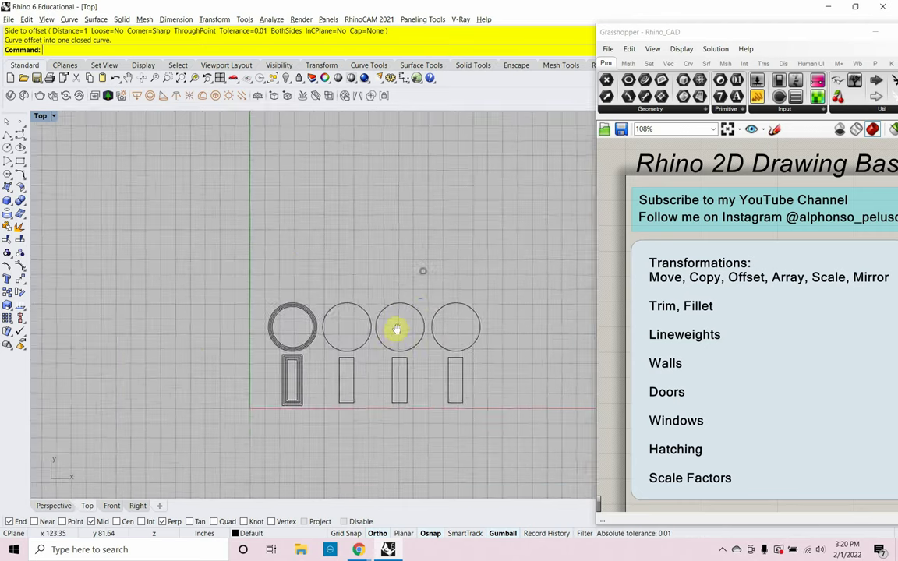
scroll(325, 373, "down", 3)
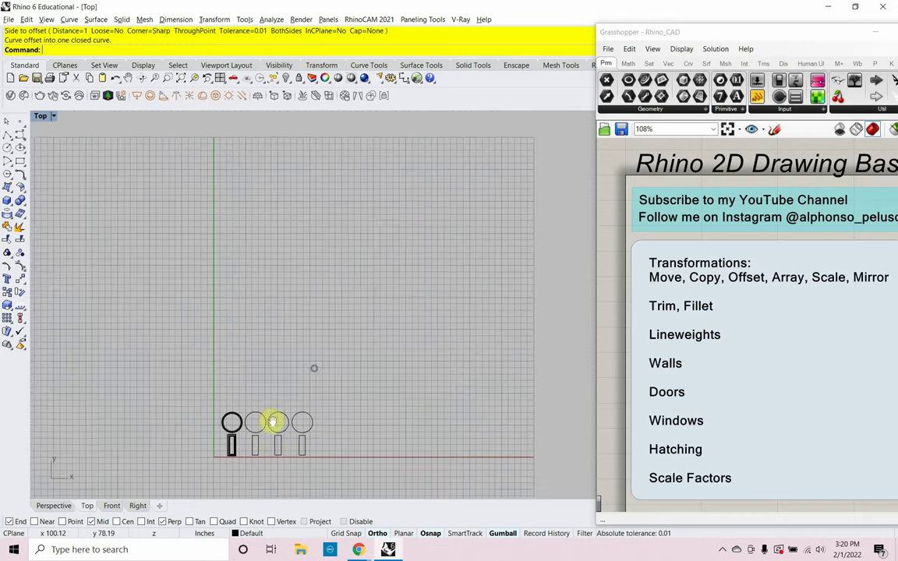
left_click_drag(184, 476, 345, 361)
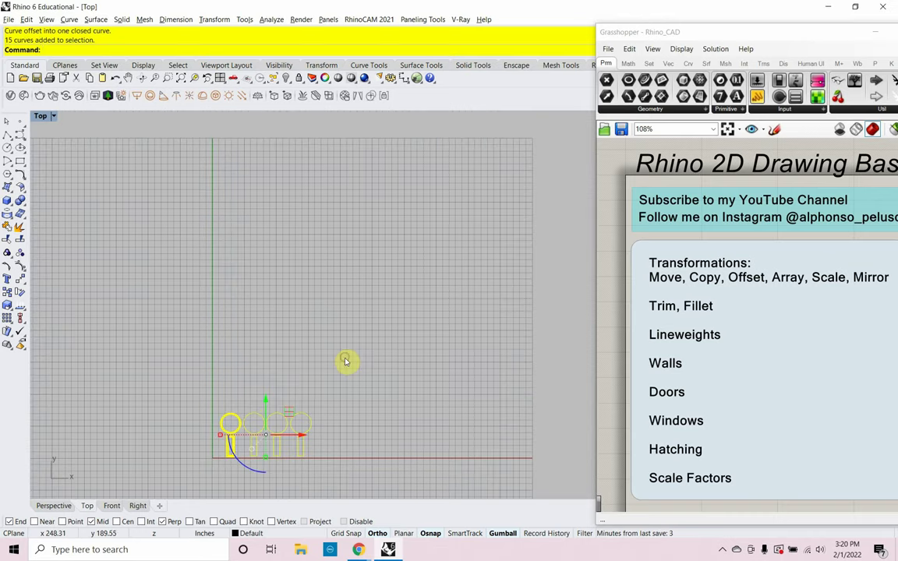
type("Array")
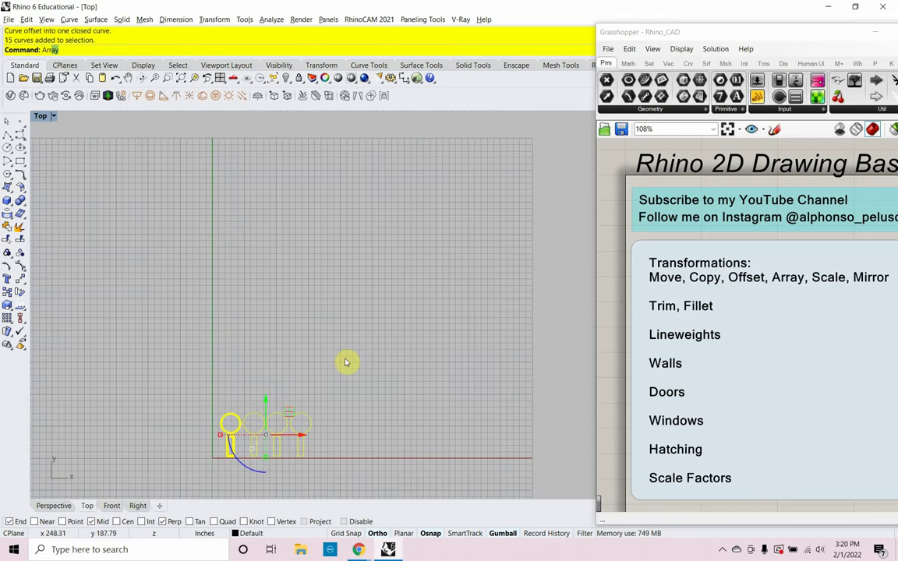
key("Return")
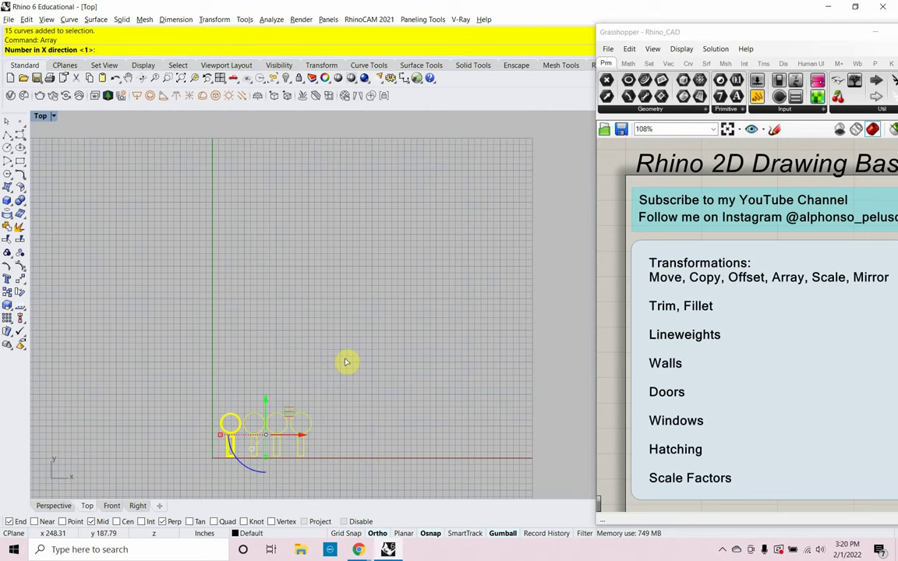
scroll(285, 413, "up", 4)
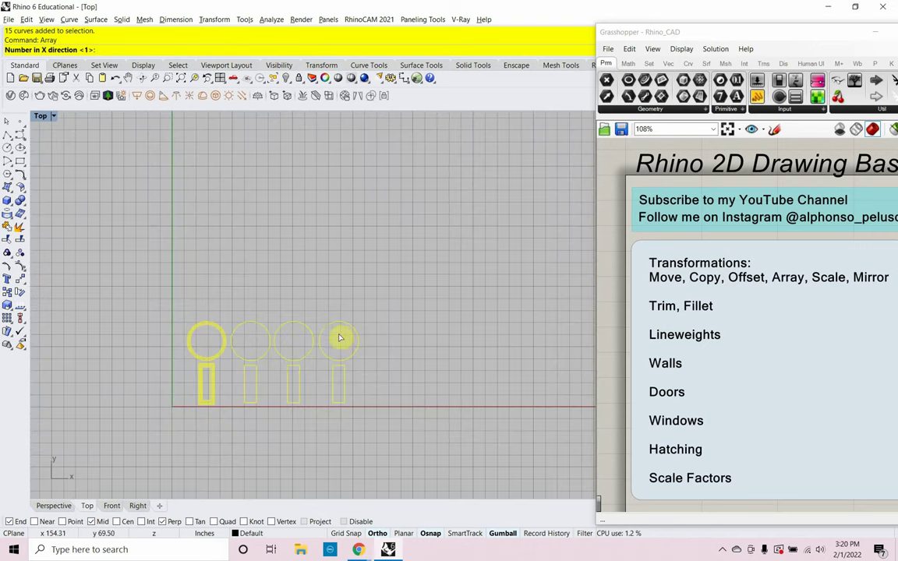
scroll(343, 338, "down", 4)
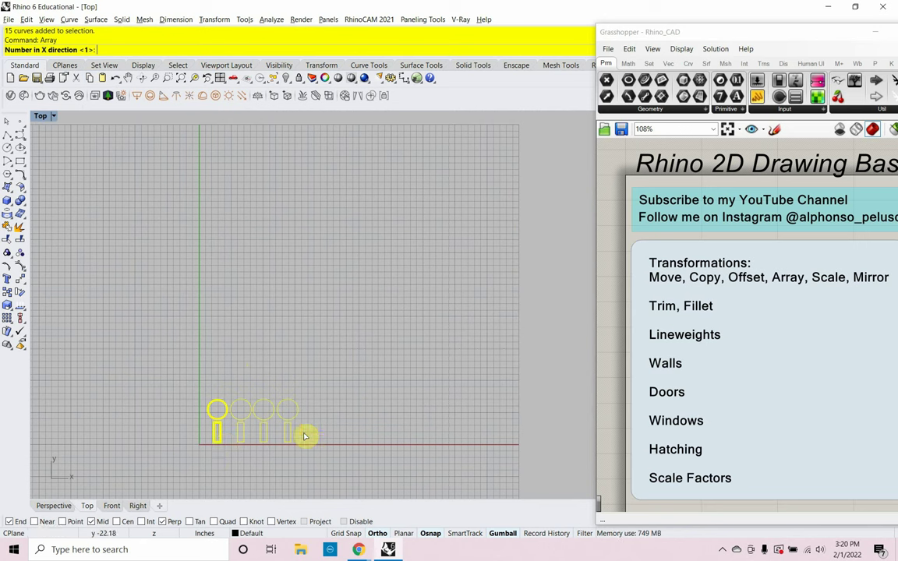
key("Return")
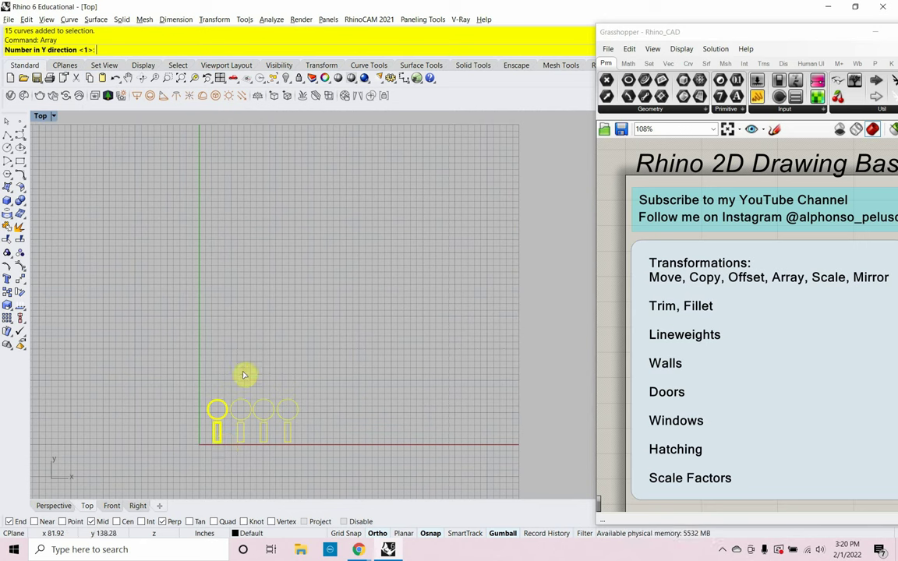
type("5")
key("Return")
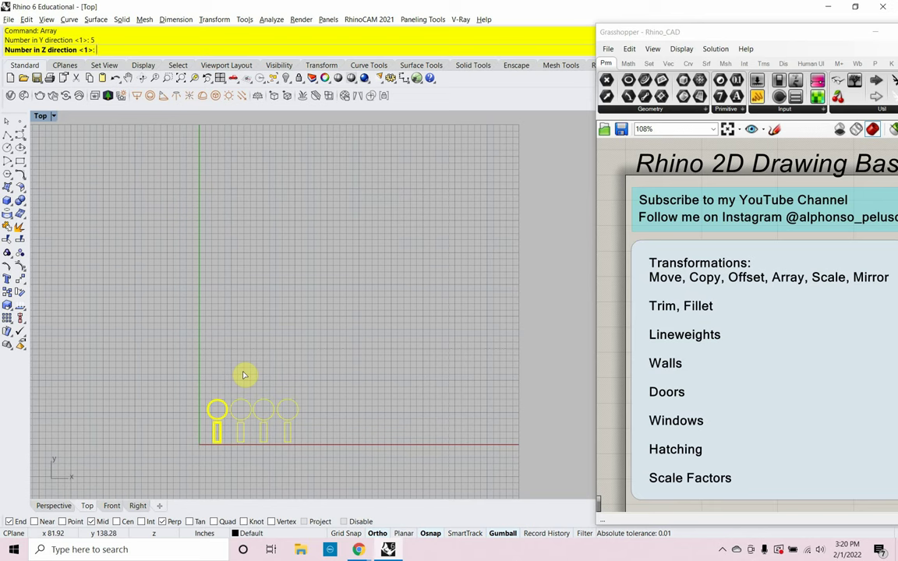
key("Return")
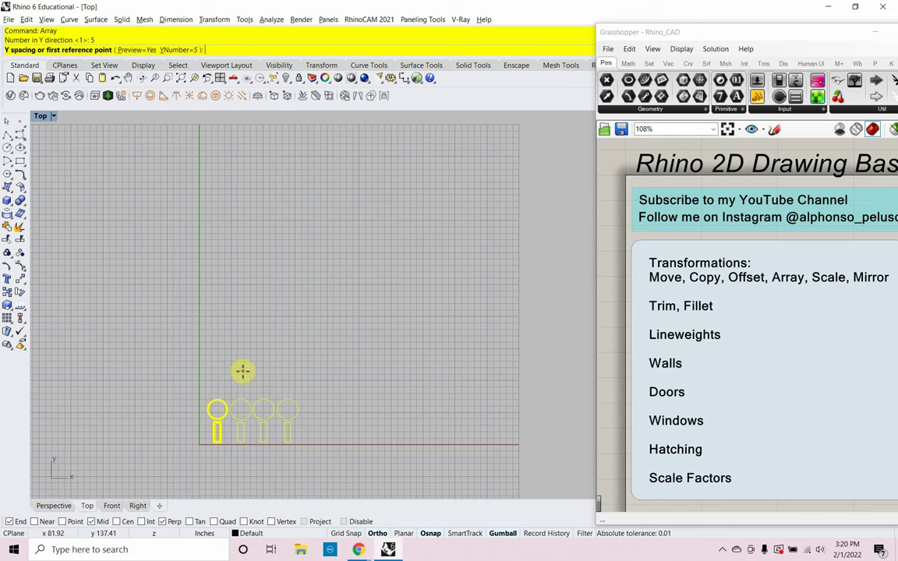
Set the array's Y spacing to about 130 inches upward with two reference points, accept it and clear the selection.
left_click(311, 437)
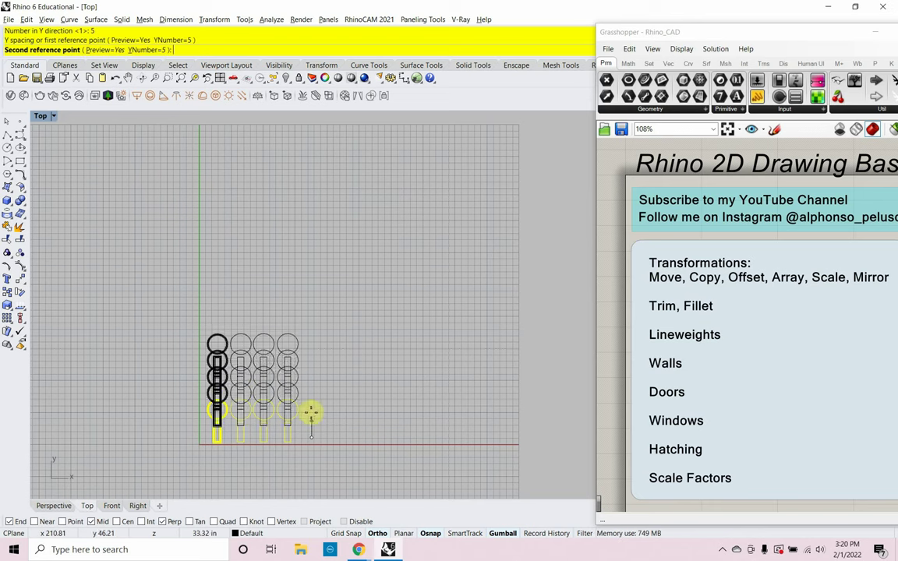
left_click(317, 369)
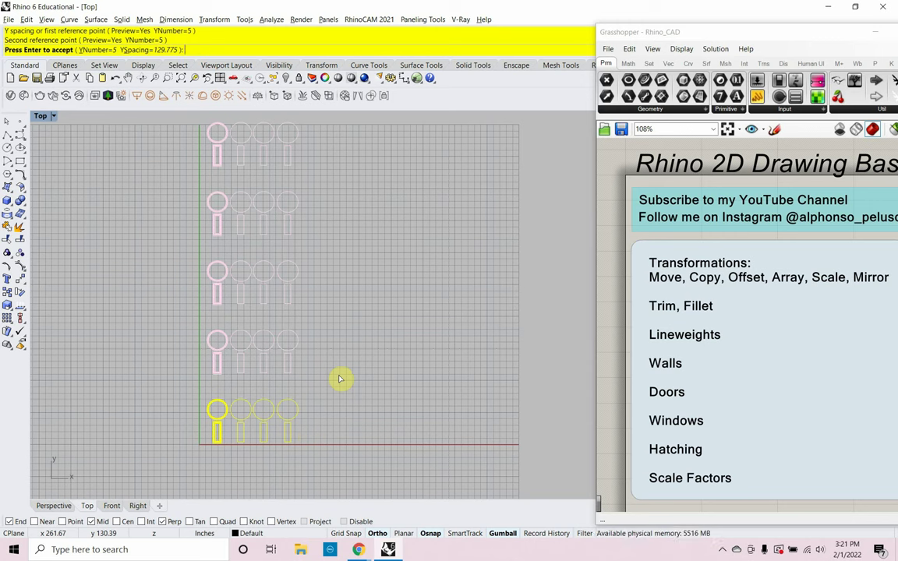
key("Return")
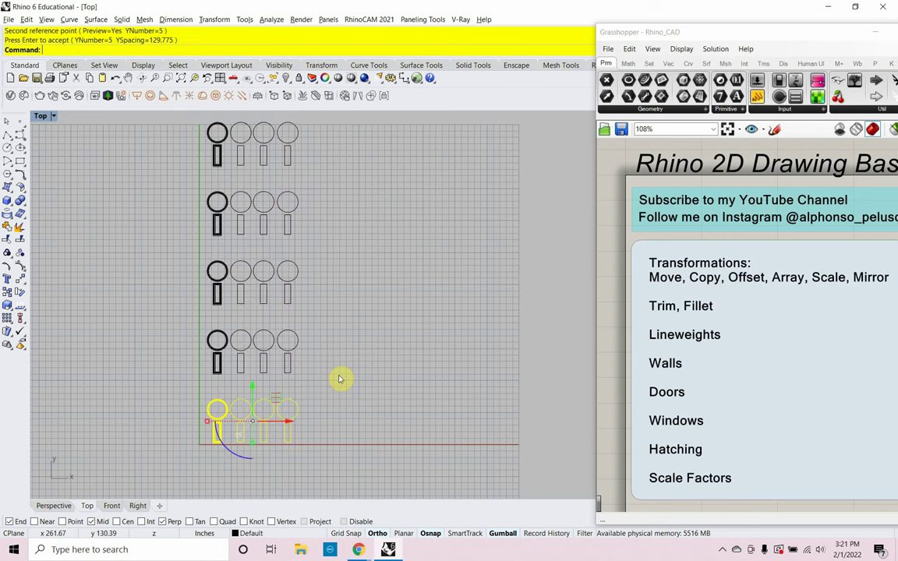
key("Escape")
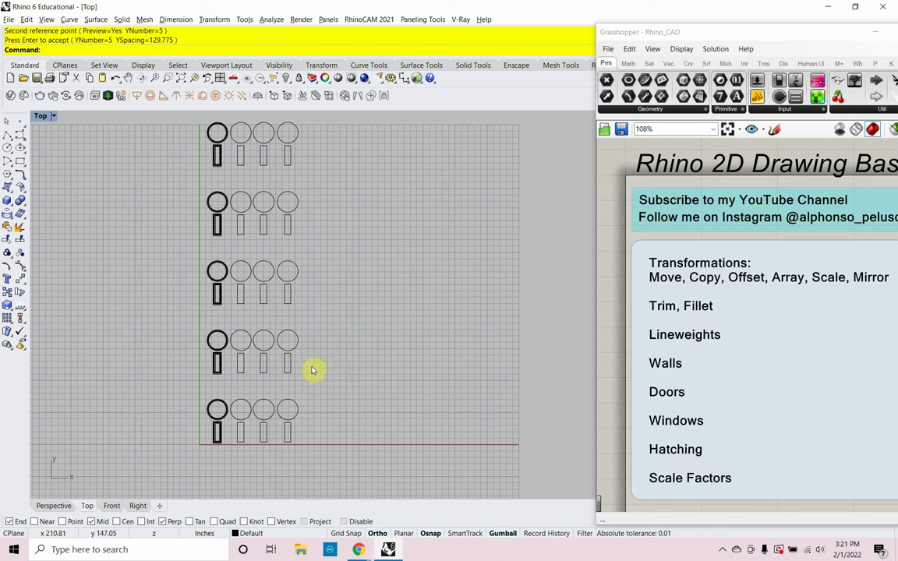
Start Scale on the rightmost circle of the bottom row and enable the Cen object snap for picking the base point.
left_click(296, 417)
scroll(281, 427, "up", 5)
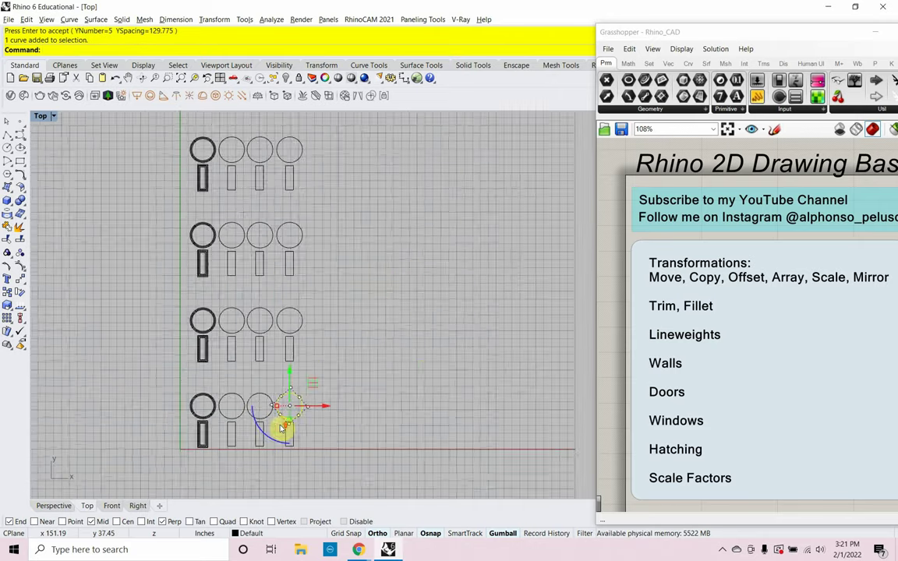
scroll(277, 430, "up", 2)
type("scale")
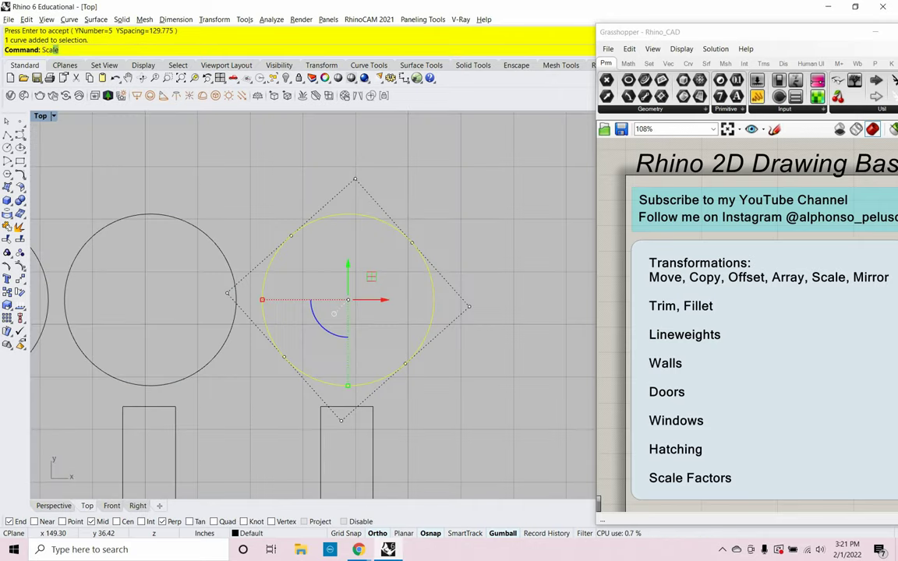
key("Return")
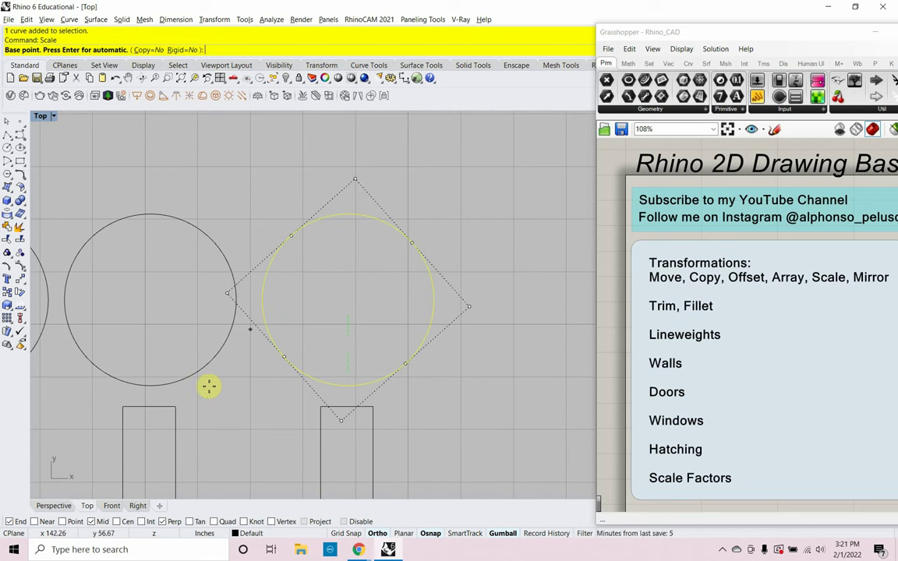
left_click(117, 522)
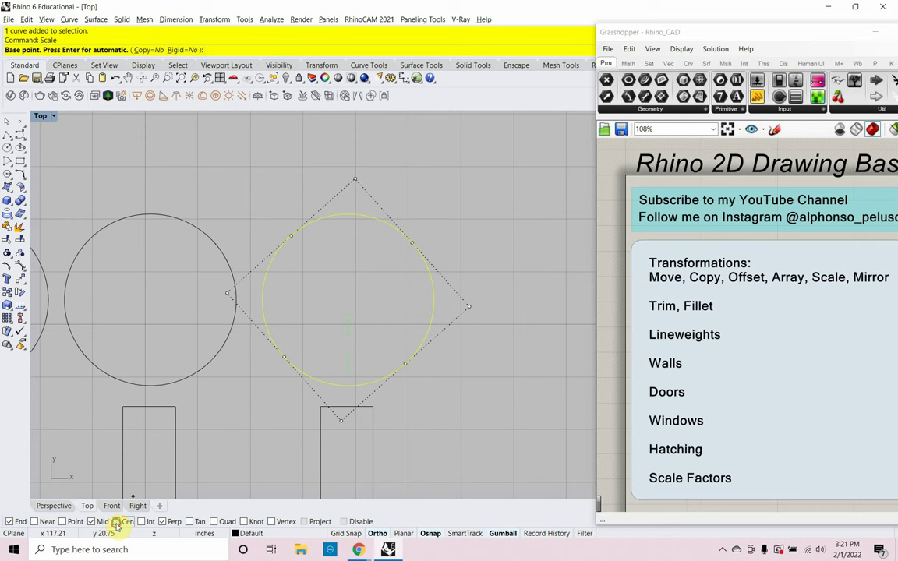
Try scaling the circle down about its center to roughly 0.8 with two reference points, and undo the scale.
left_click(334, 377)
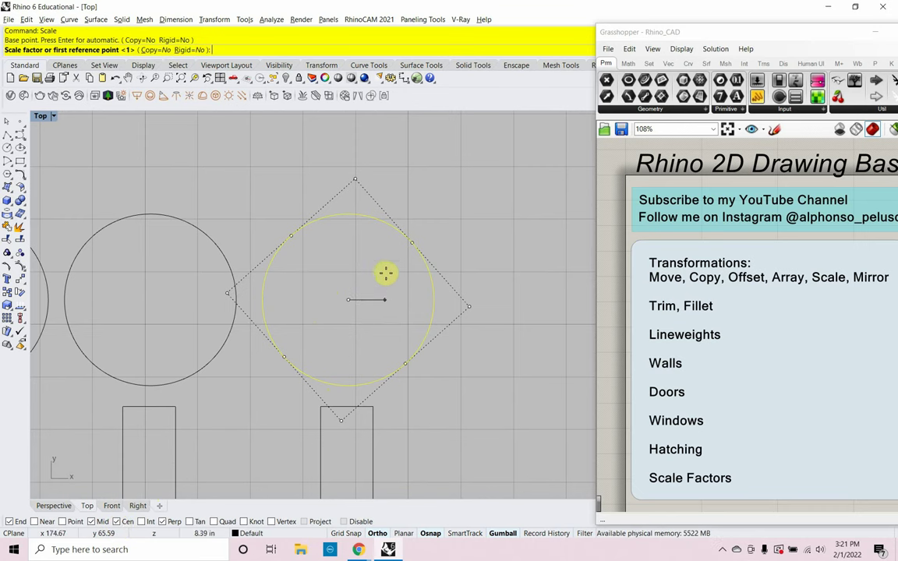
left_click(534, 310)
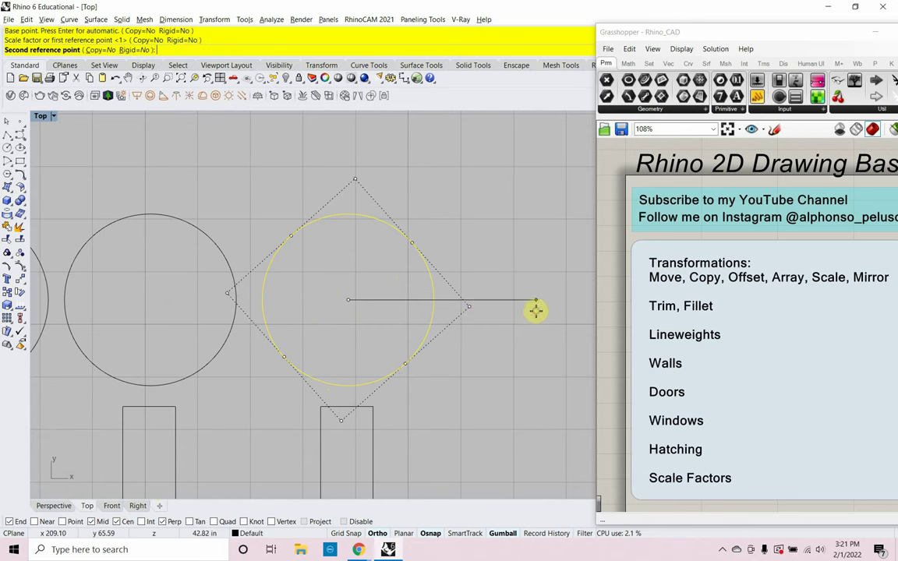
left_click(498, 300)
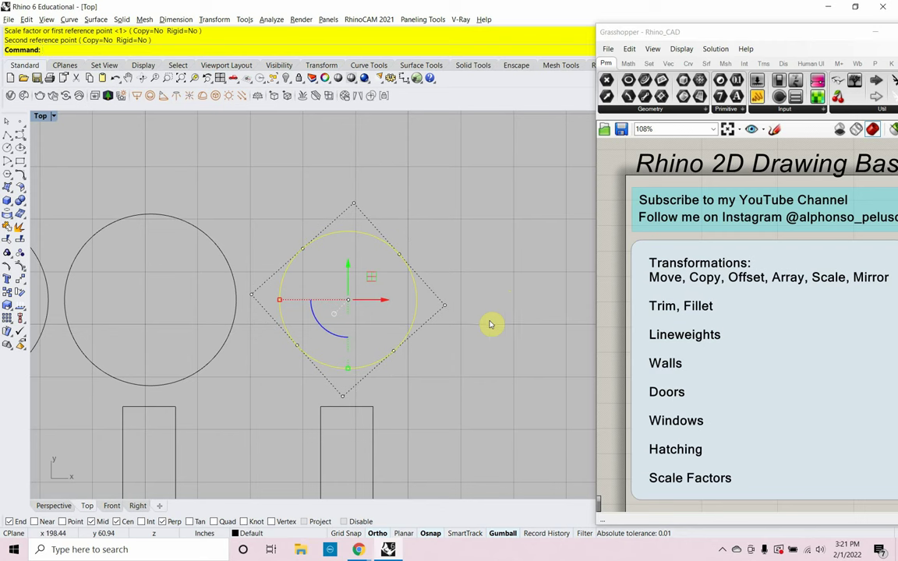
key("ctrl+z")
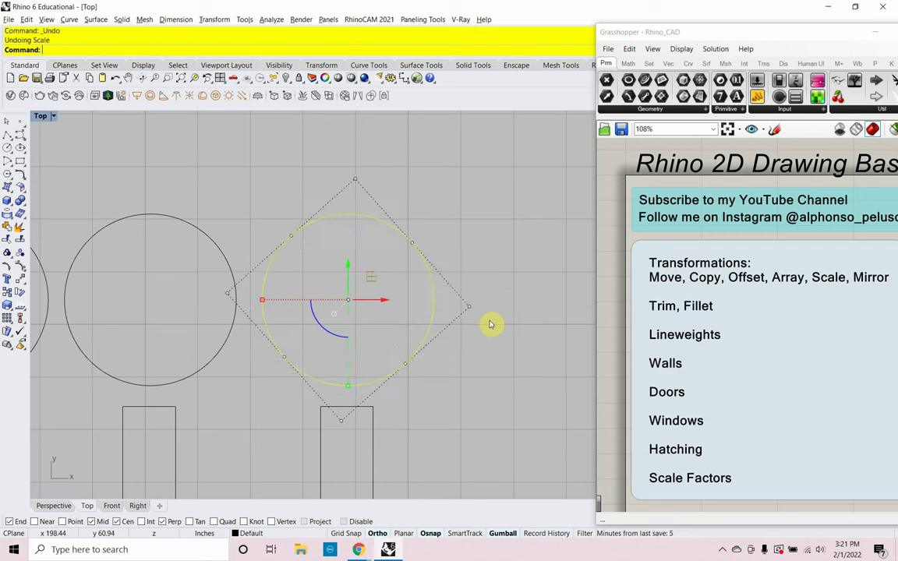
Scale the bottom row's rightmost circle about its center with Copy=Yes, making three progressively smaller concentric copies.
key("Escape")
type("Scale")
key("Return")
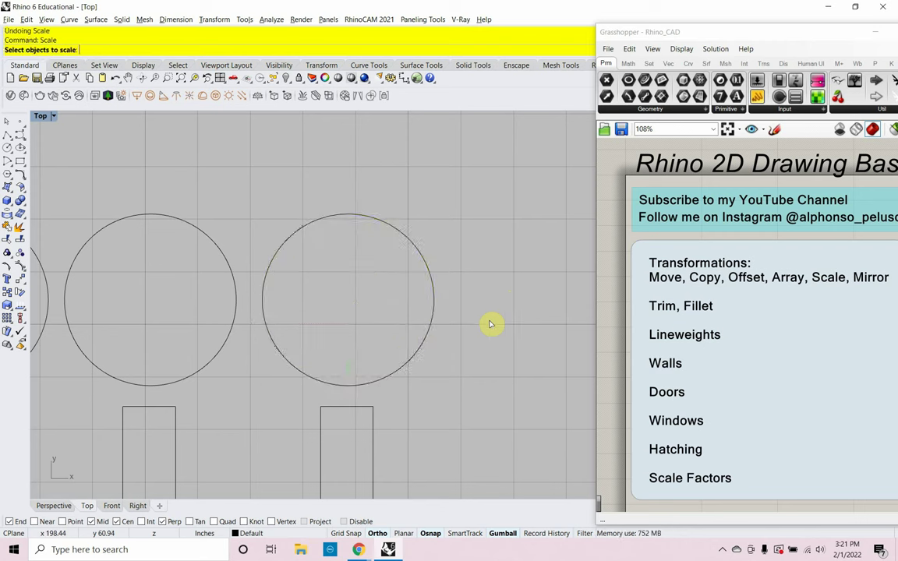
left_click(433, 316)
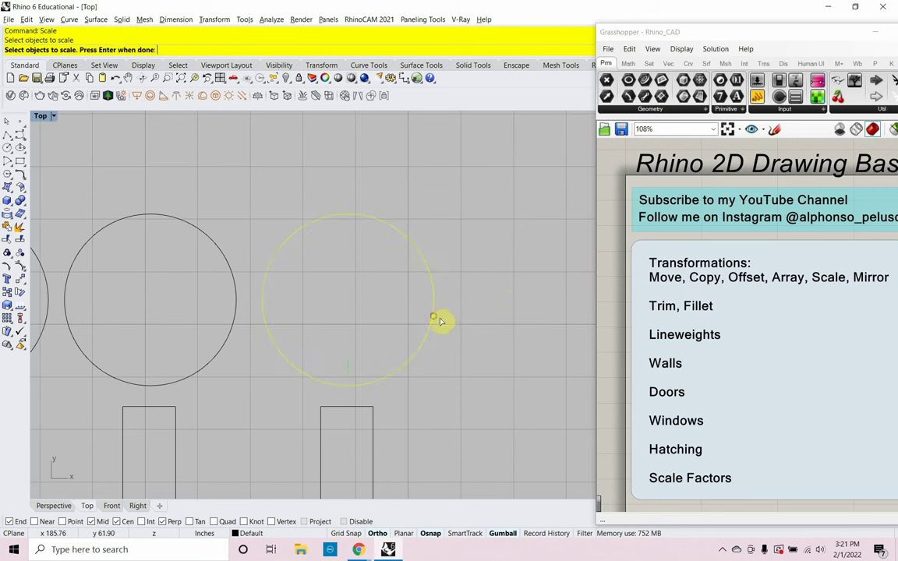
key("Return")
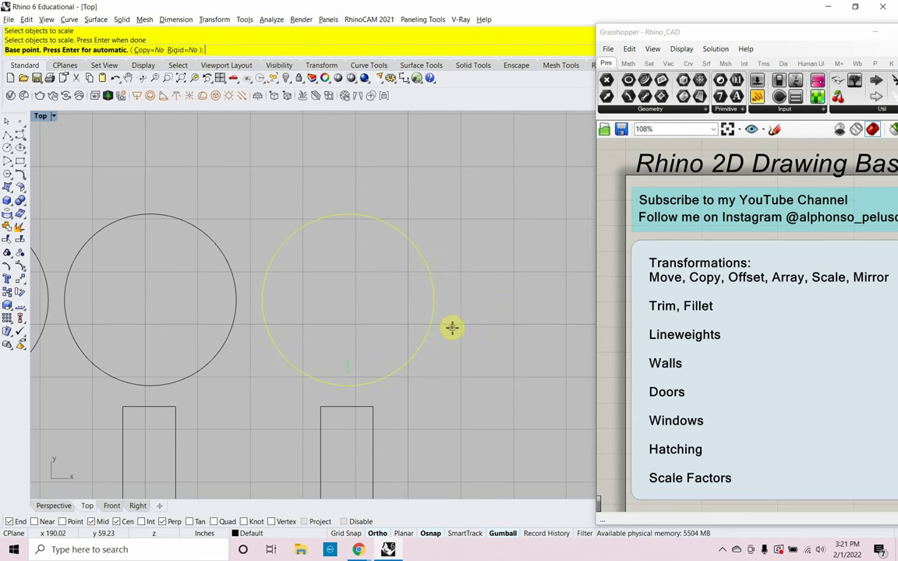
left_click(148, 51)
left_click(303, 233)
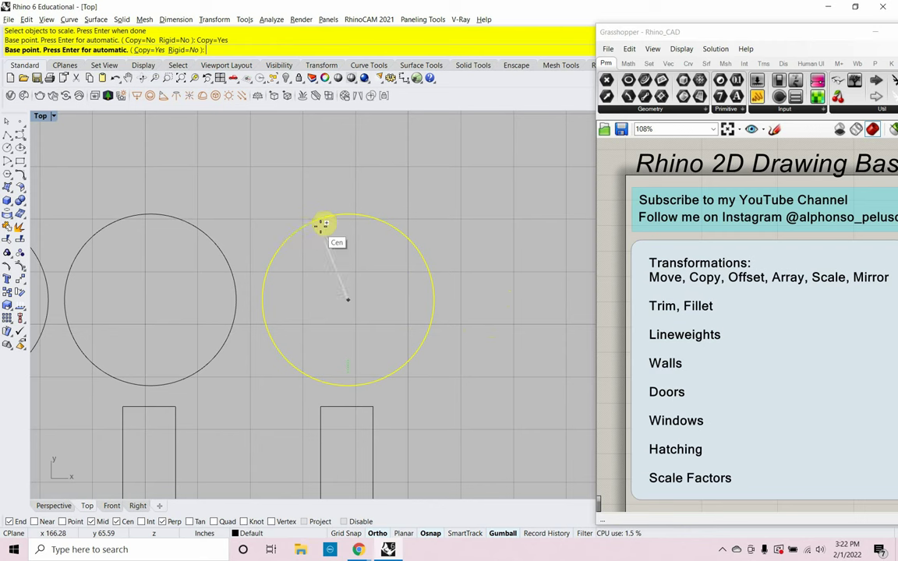
left_click(511, 288)
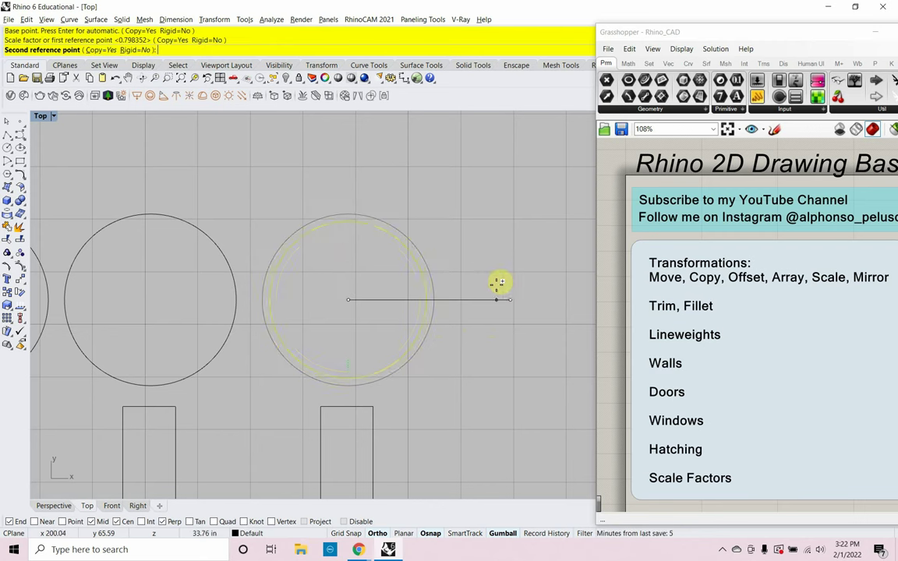
left_click(485, 278)
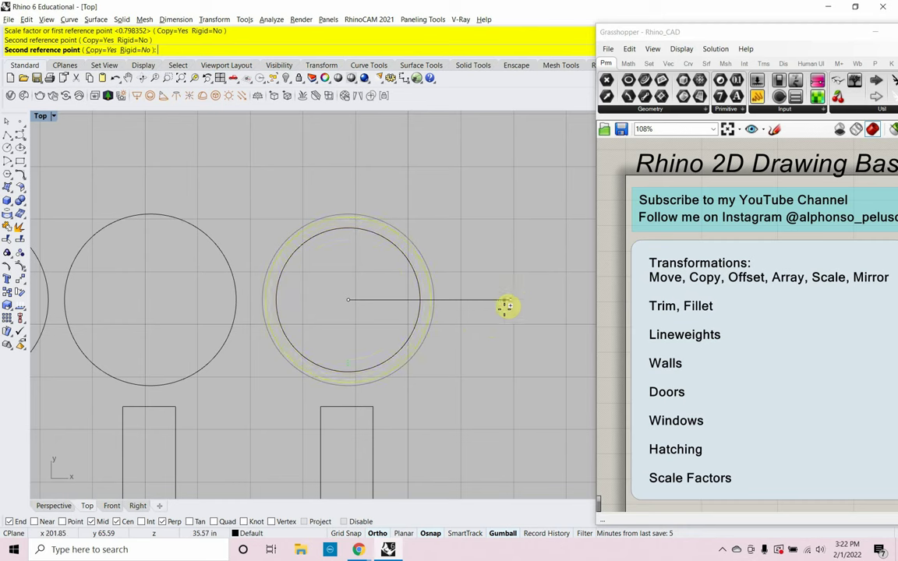
left_click(461, 260)
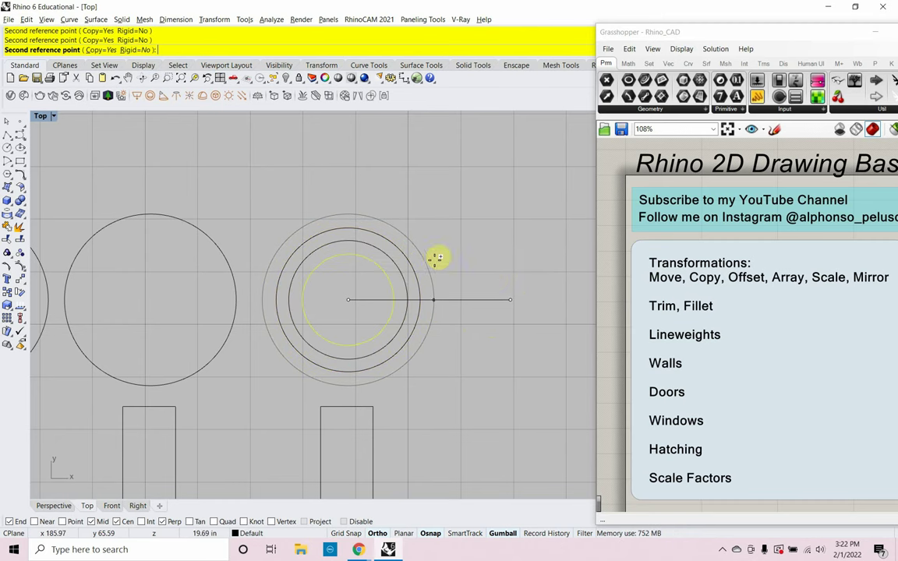
left_click(380, 293)
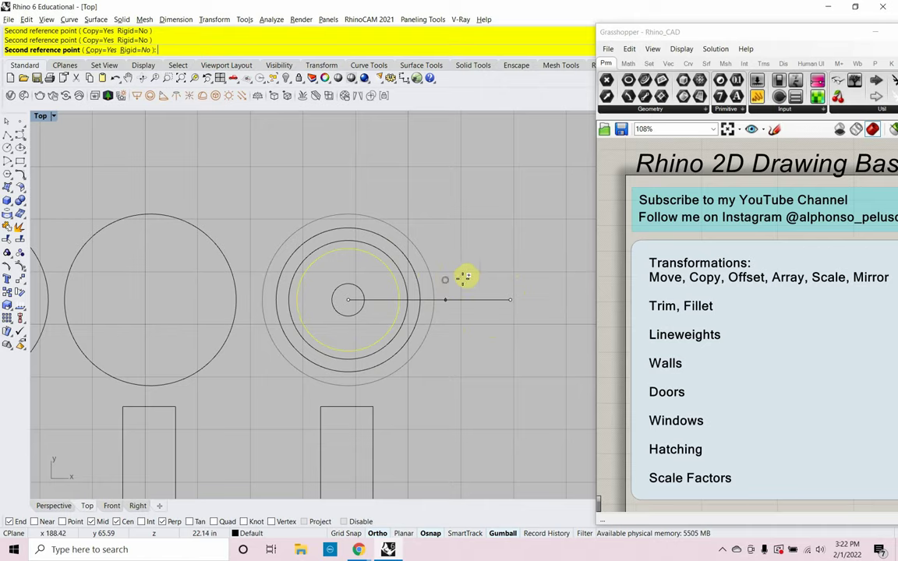
key("Return")
Examine the arrayed rows of circles and rectangles and the concentric circles in the bottom row.
scroll(345, 262, "down", 4)
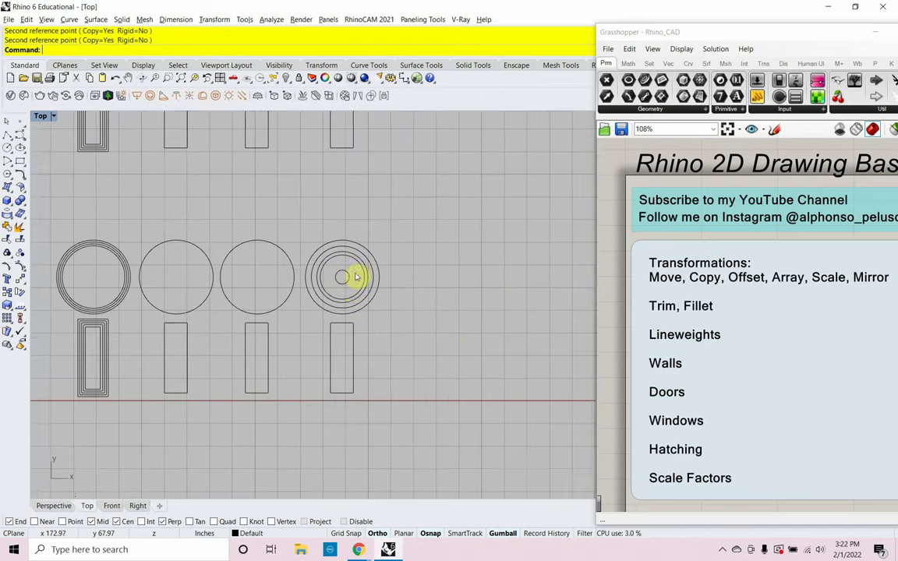
right_click_drag(353, 273, 274, 384)
scroll(341, 297, "down", 5)
scroll(282, 346, "down", 3)
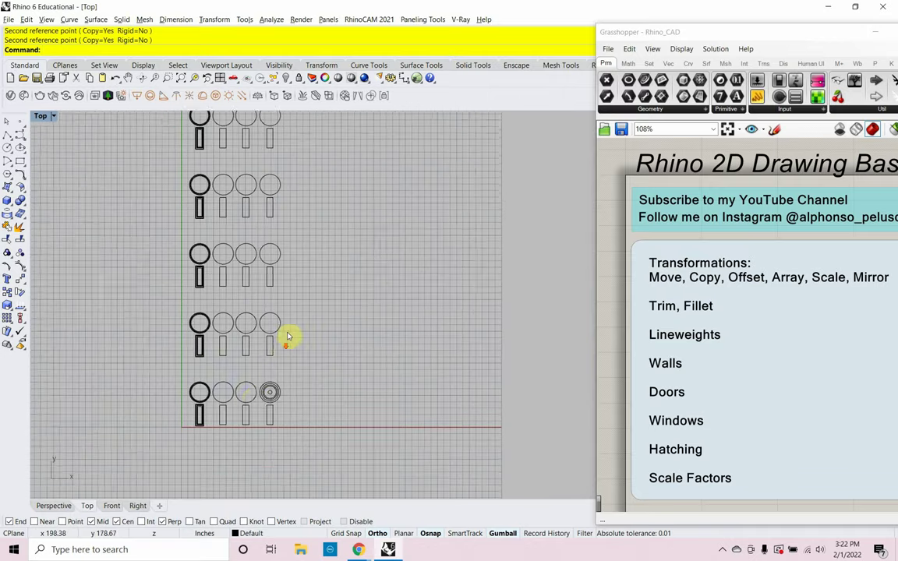
right_click_drag(290, 340, 283, 355)
scroll(233, 446, "up", 6)
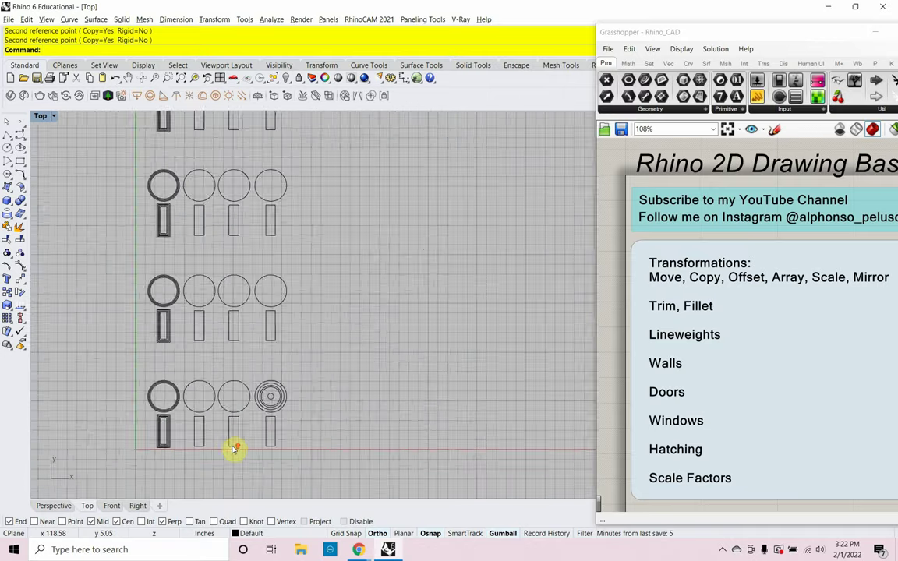
scroll(281, 381, "down", 4)
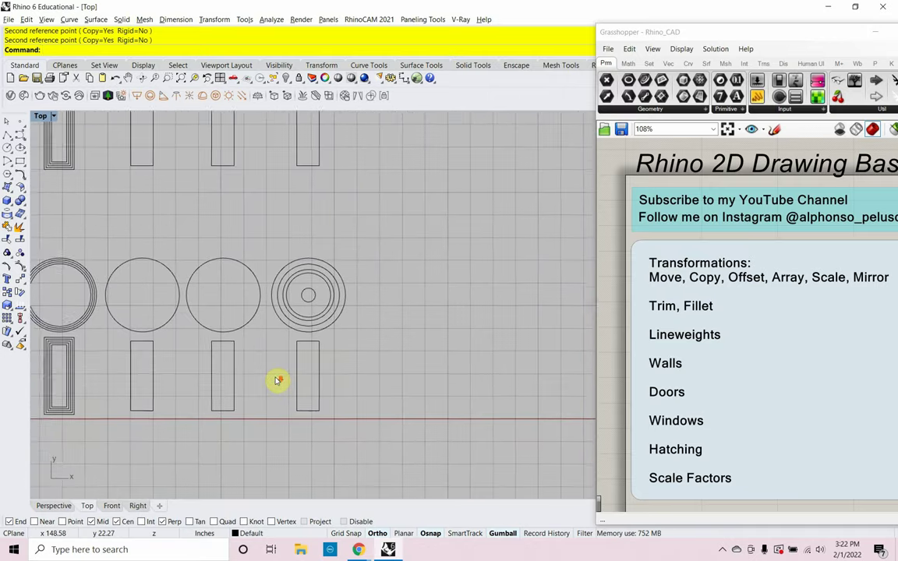
right_click_drag(280, 379, 262, 380)
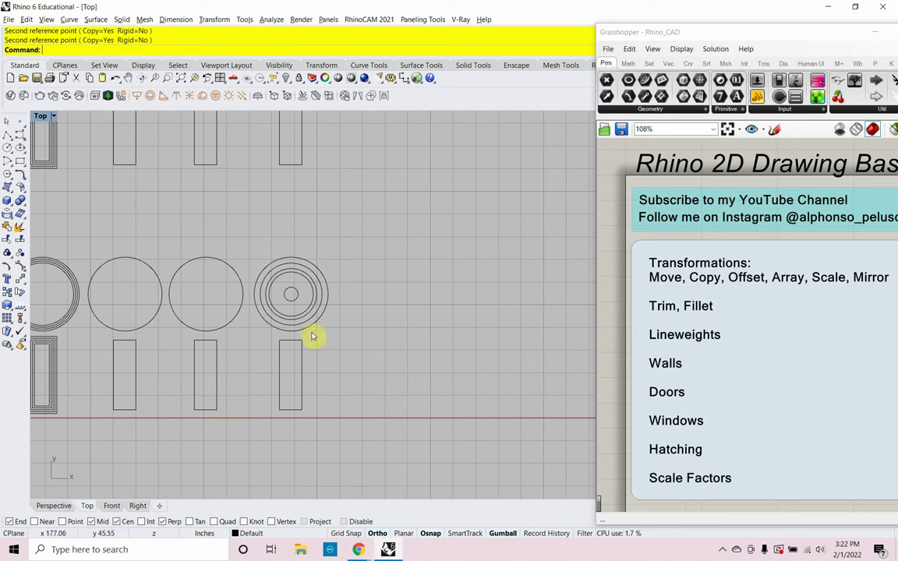
Mirror the concentric circles and the rectangle below them across a vertical line to their right, keeping the originals.
left_click_drag(240, 433, 346, 235)
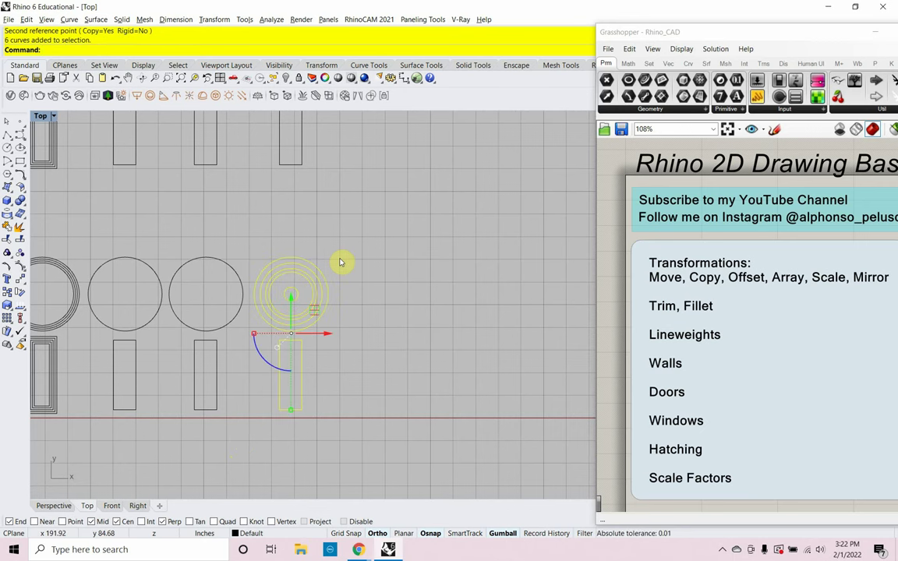
type("Mirror")
key("Return")
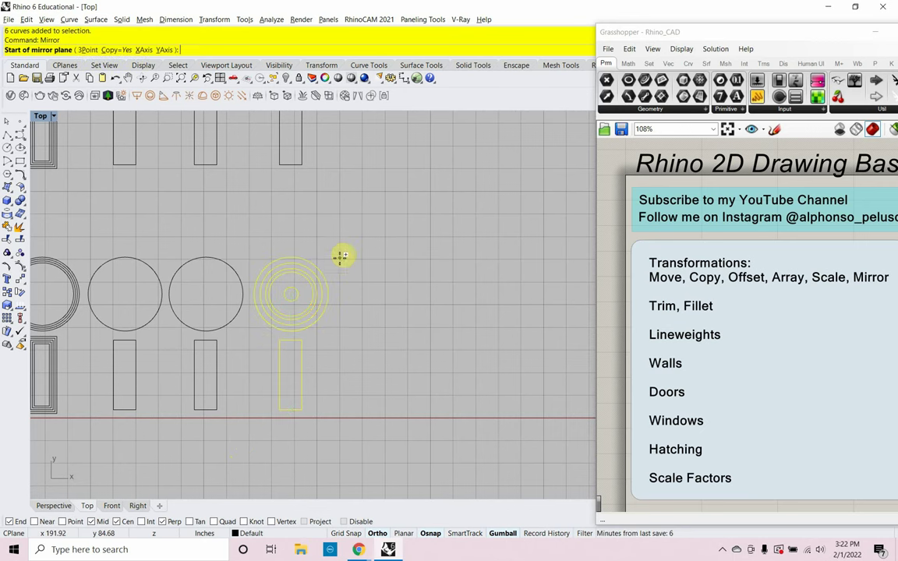
left_click(362, 411)
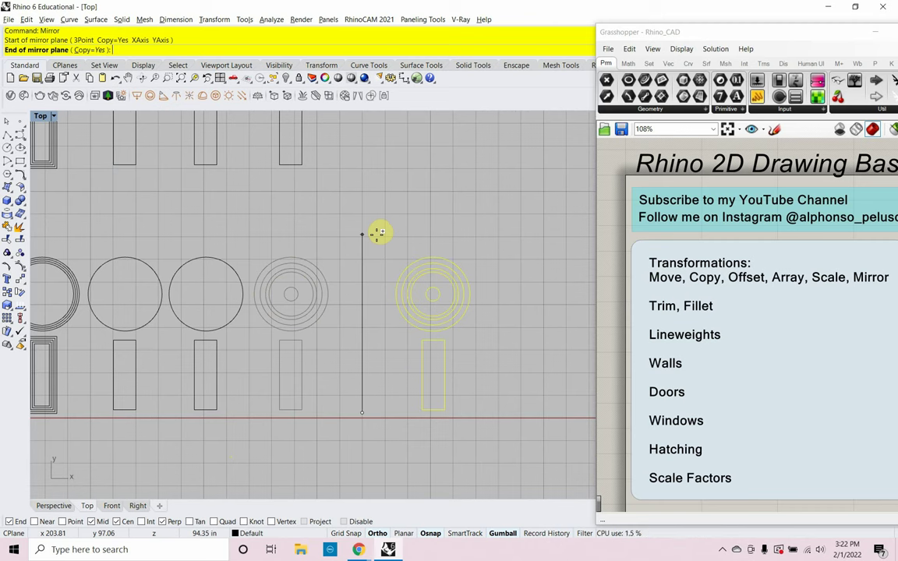
left_click(378, 232)
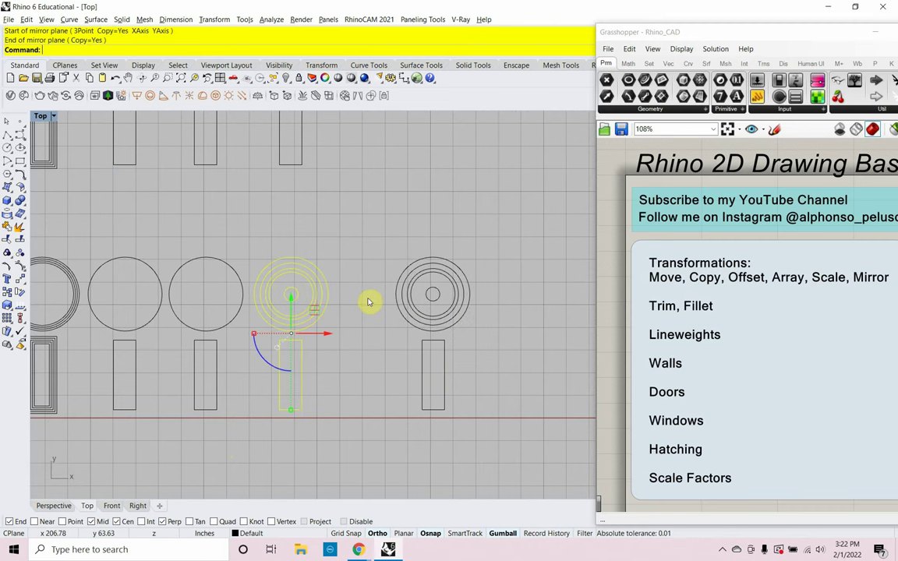
Mirror the same circles and rectangle again across a slanted line with Ortho off, and clear the selection.
key("Return")
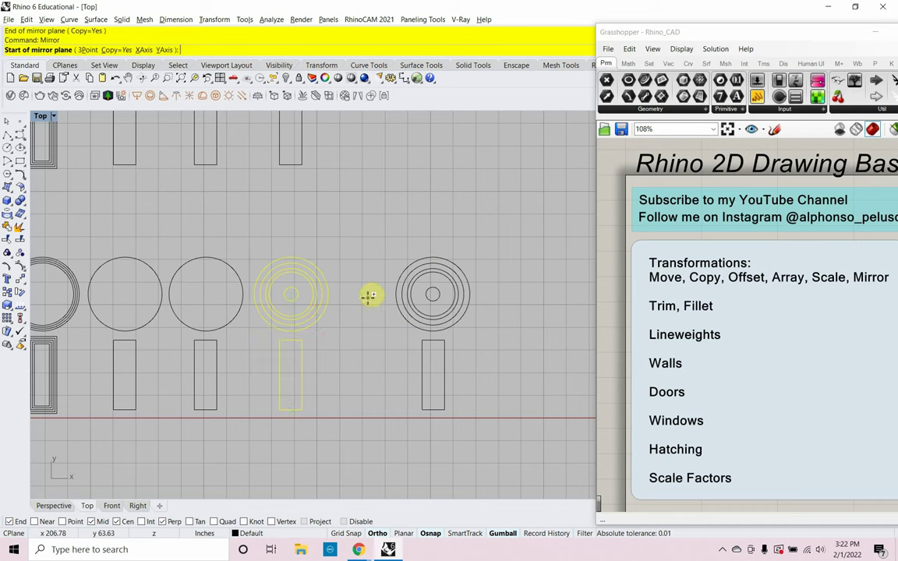
left_click(384, 350)
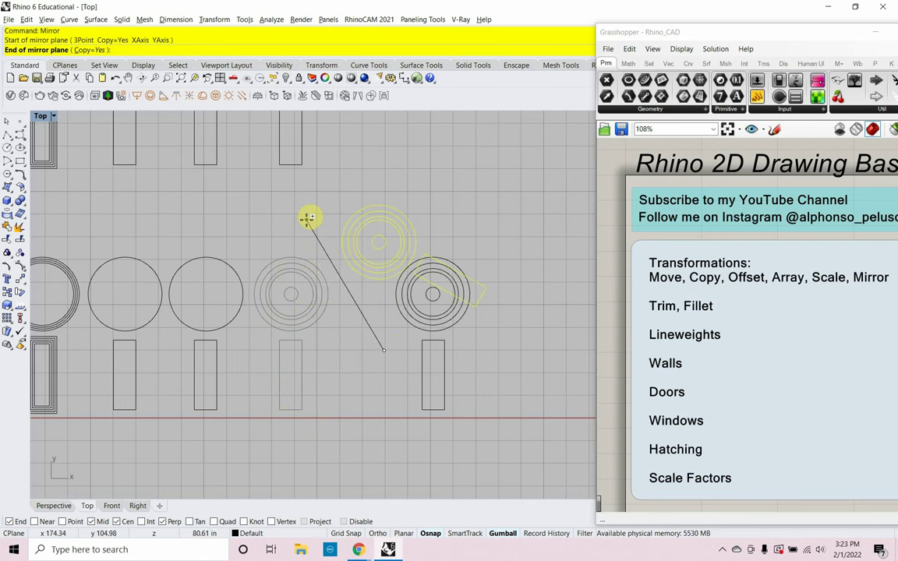
left_click(308, 219)
left_click(352, 352)
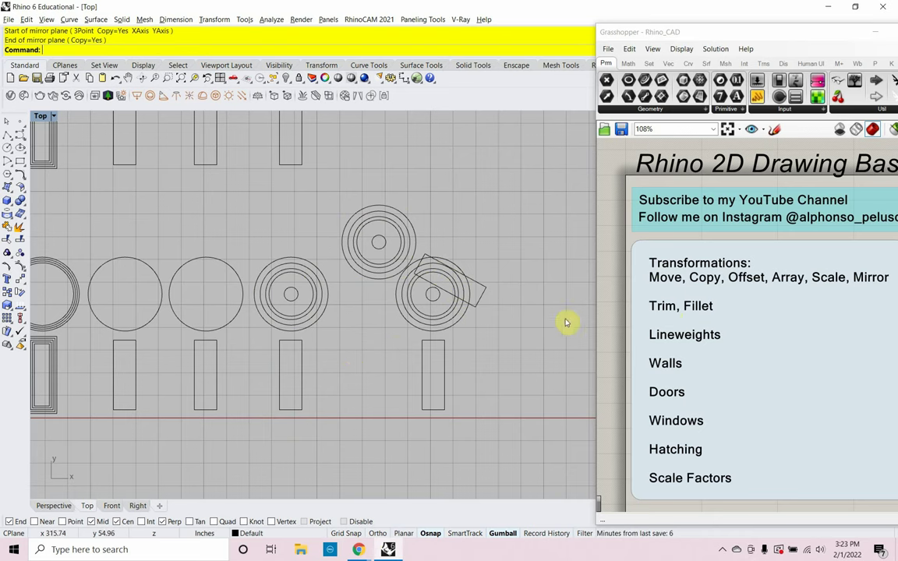
Draw a vertical line in the empty area right of the mirrored shapes, with Ortho turned on.
scroll(467, 367, "down", 4)
scroll(407, 385, "up", 4)
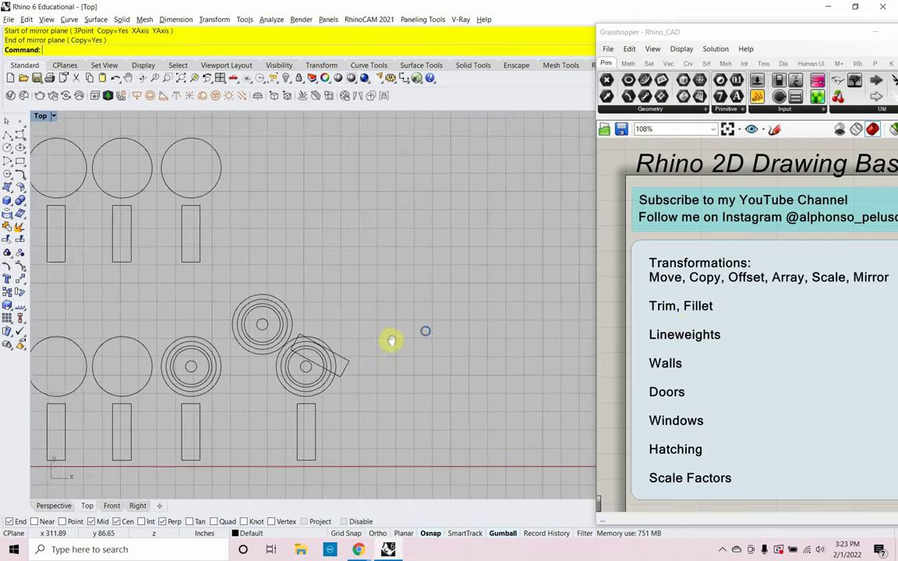
scroll(392, 343, "up", 3)
type("line")
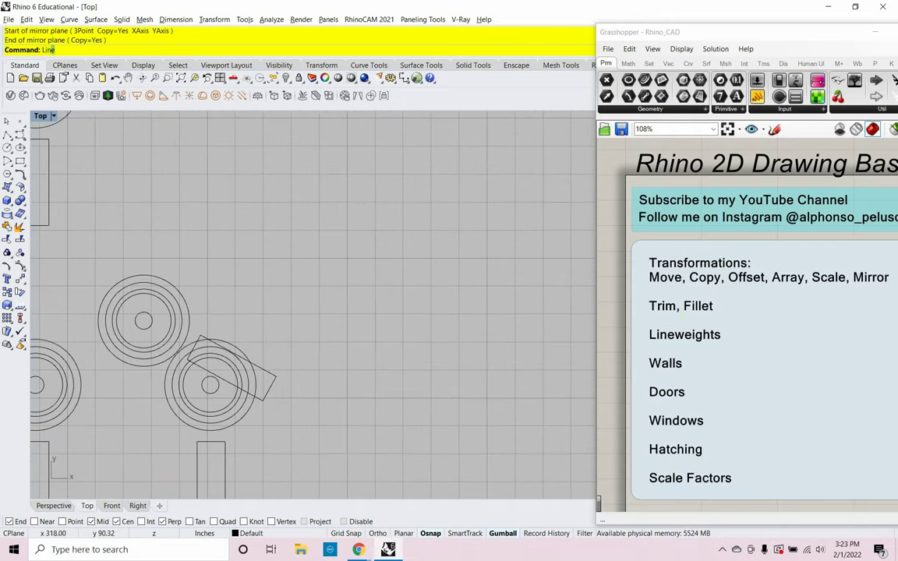
key("Return")
left_click(382, 357)
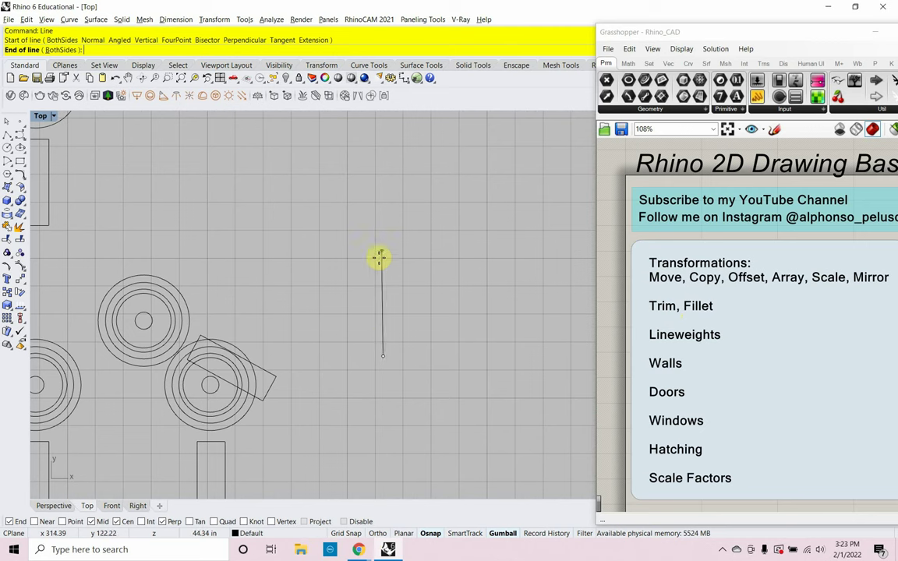
left_click(376, 533)
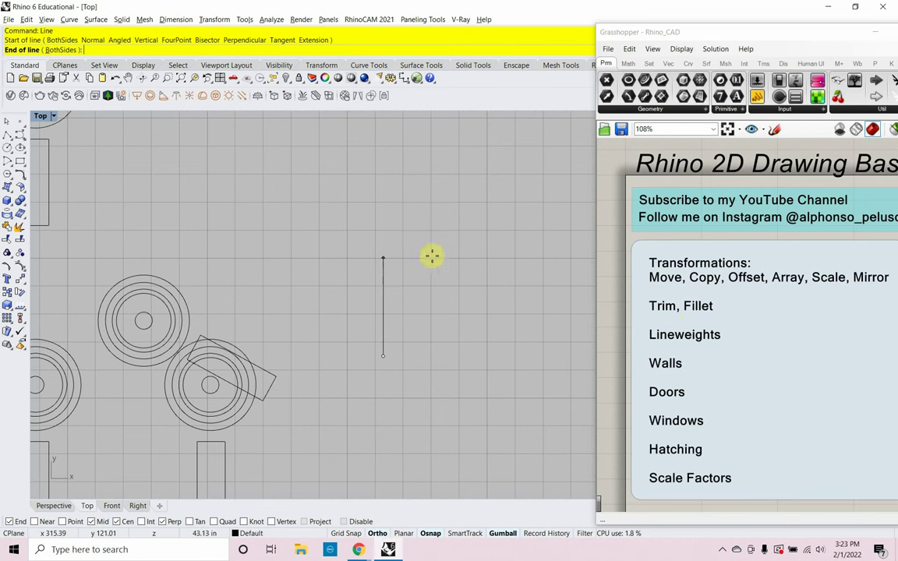
left_click(405, 196)
Draw a horizontal line that crosses the vertical line near its upper end and extends farther to the left.
key("Return")
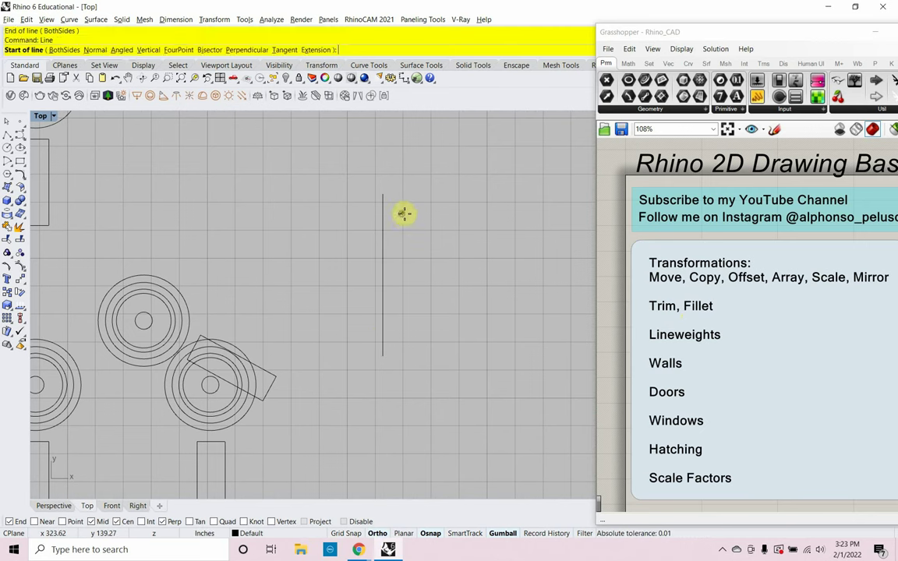
left_click(427, 213)
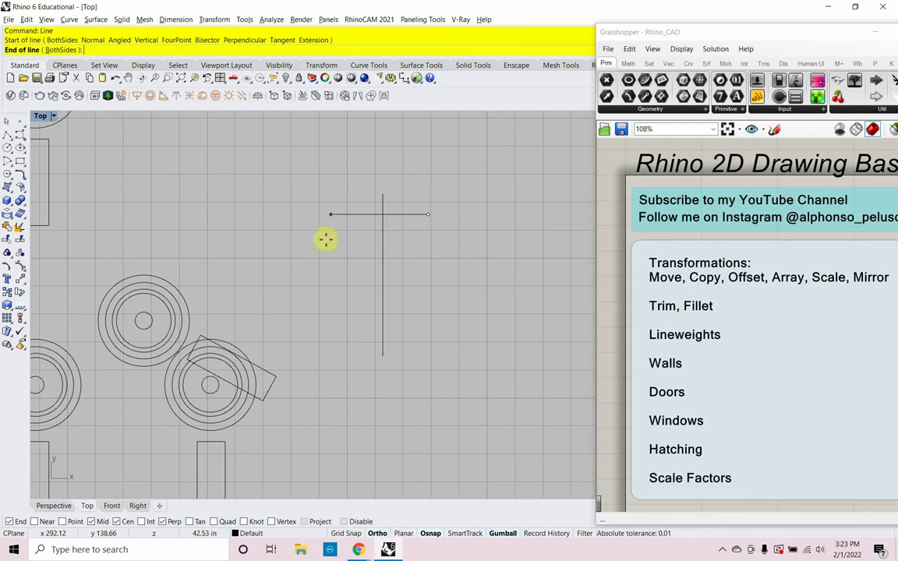
left_click(278, 234)
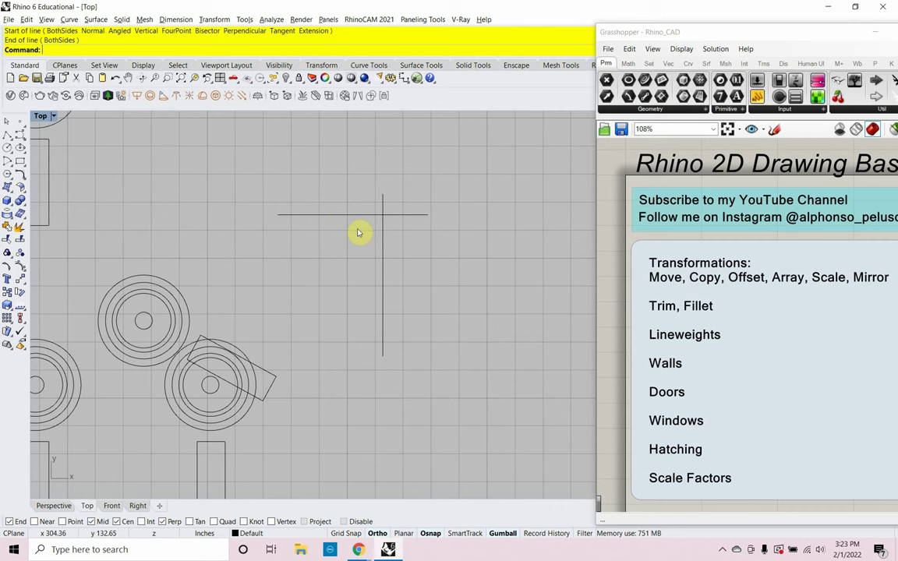
Trim the overhanging ends of the crossing lines so the horizontal and vertical lines form a square corner.
type("n")
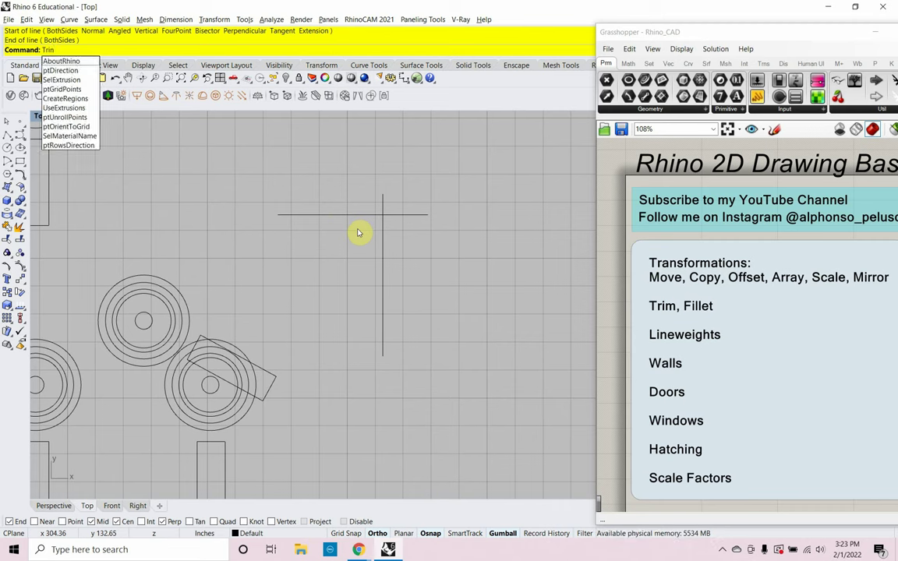
key("BackSpace")
type("m")
key("Return")
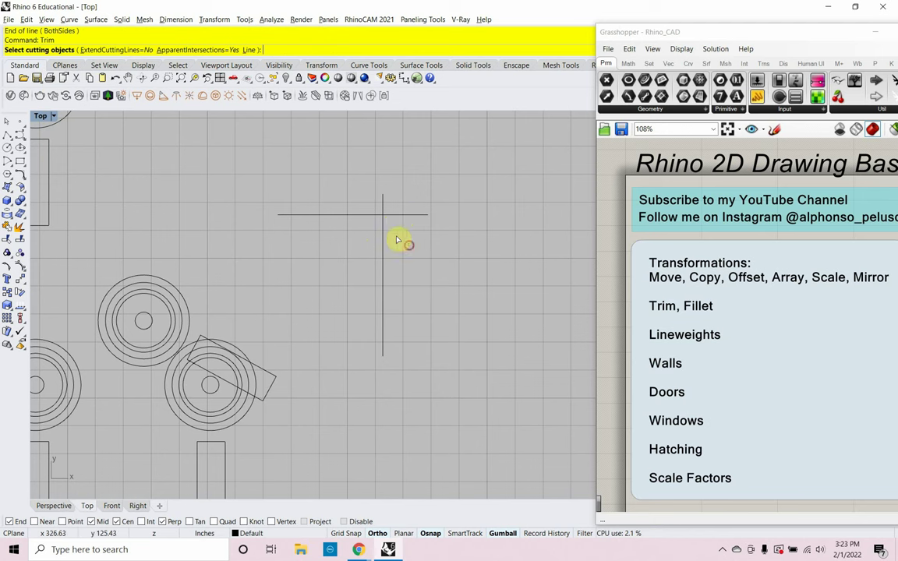
left_click_drag(421, 242, 359, 206)
key("Return")
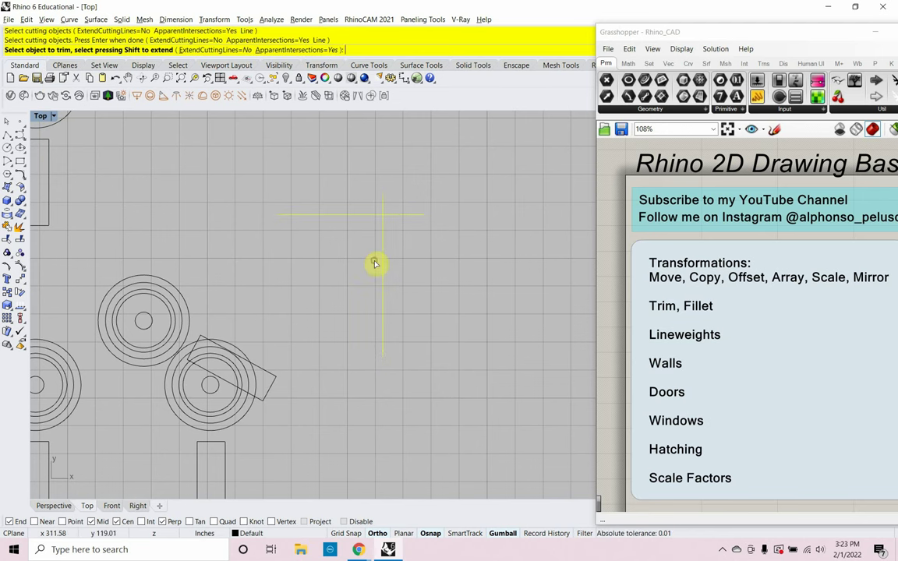
left_click(404, 217)
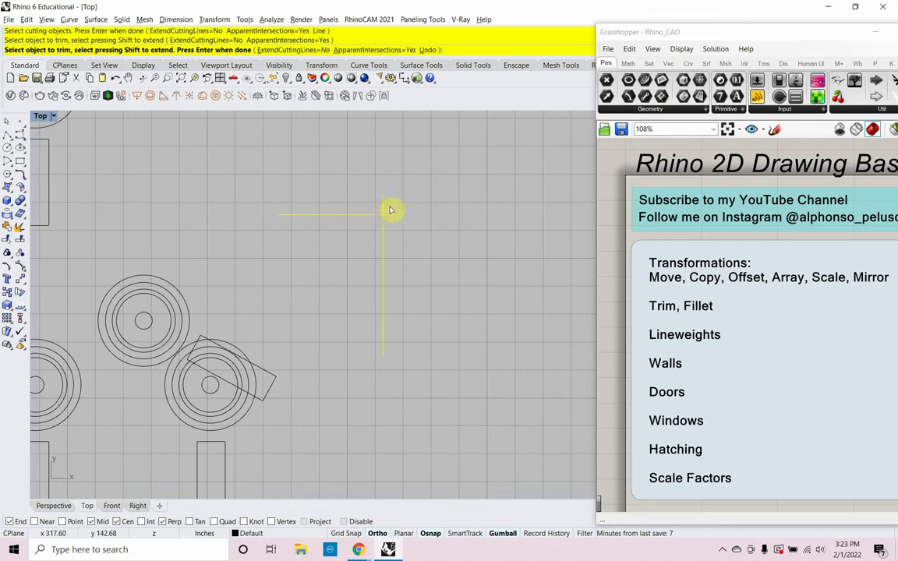
left_click(381, 204)
scroll(407, 226, "down", 2)
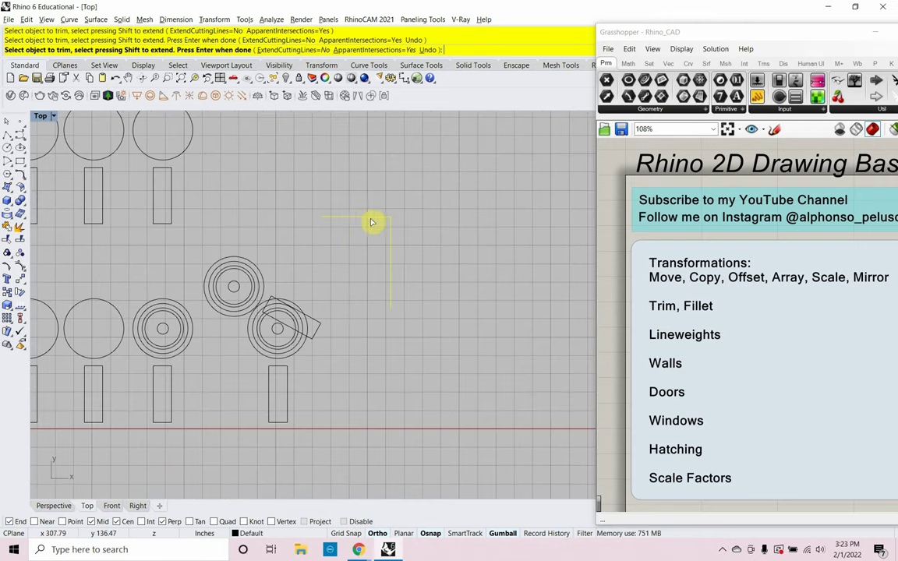
key("Return")
Draw another vertical line right of the trimmed corner and a horizontal line crossing it near its upper end.
scroll(374, 241, "up", 3)
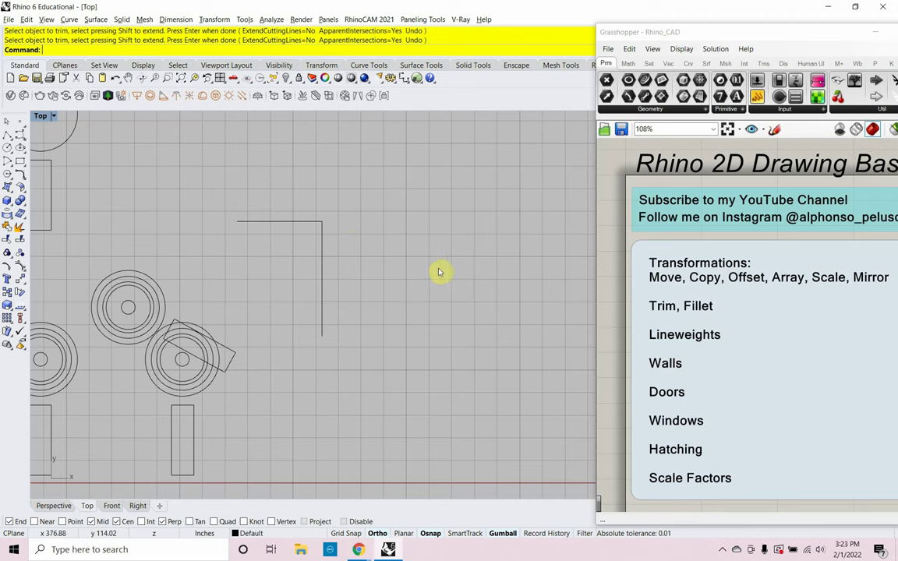
type("Line")
key("Return")
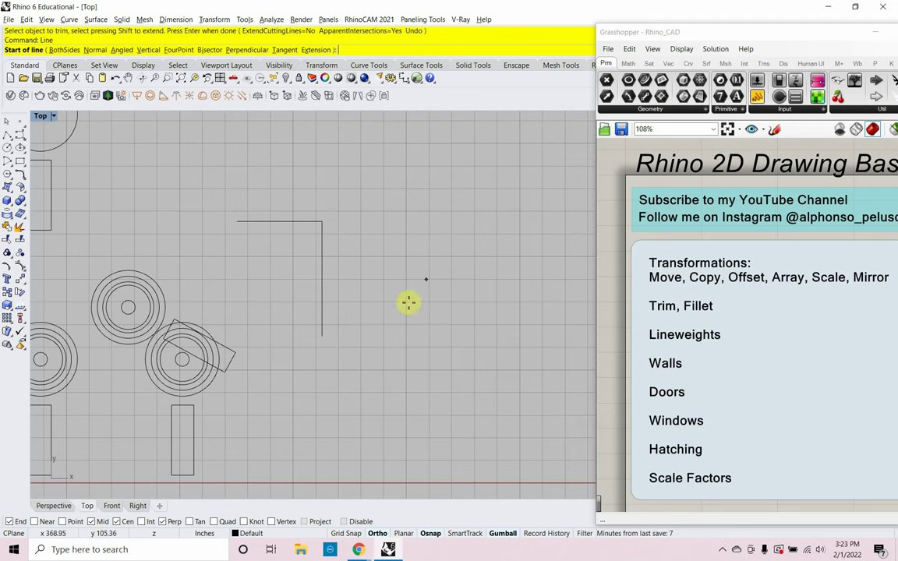
left_click(392, 335)
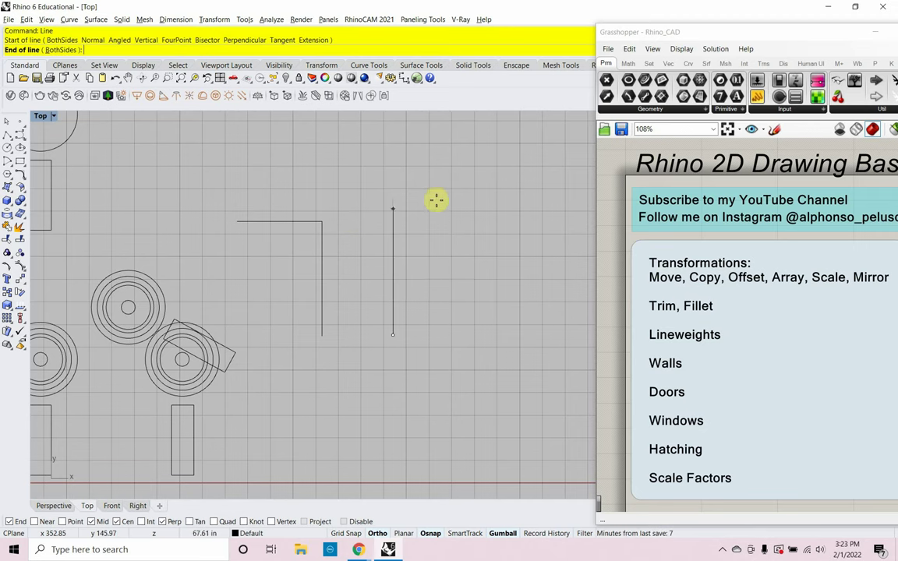
left_click(435, 145)
key("Return")
left_click(477, 163)
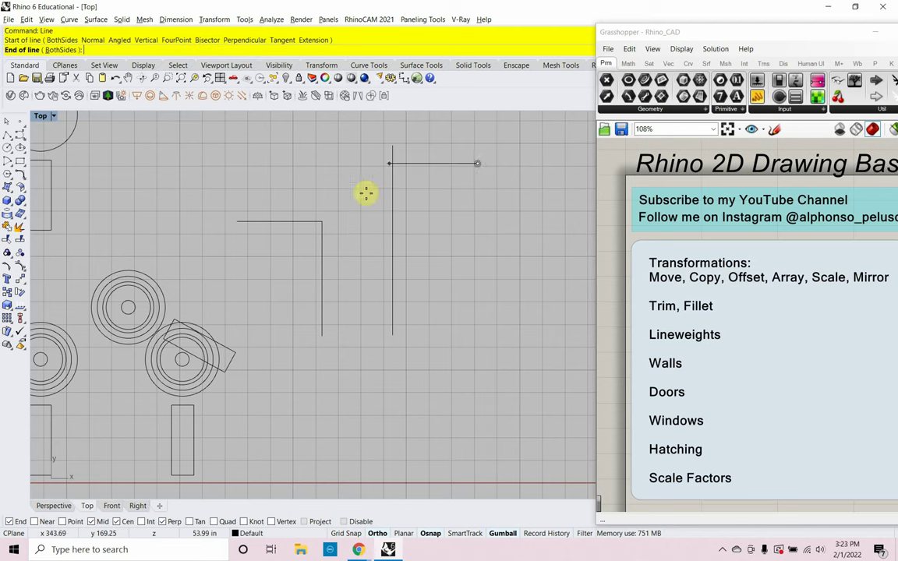
left_click(259, 198)
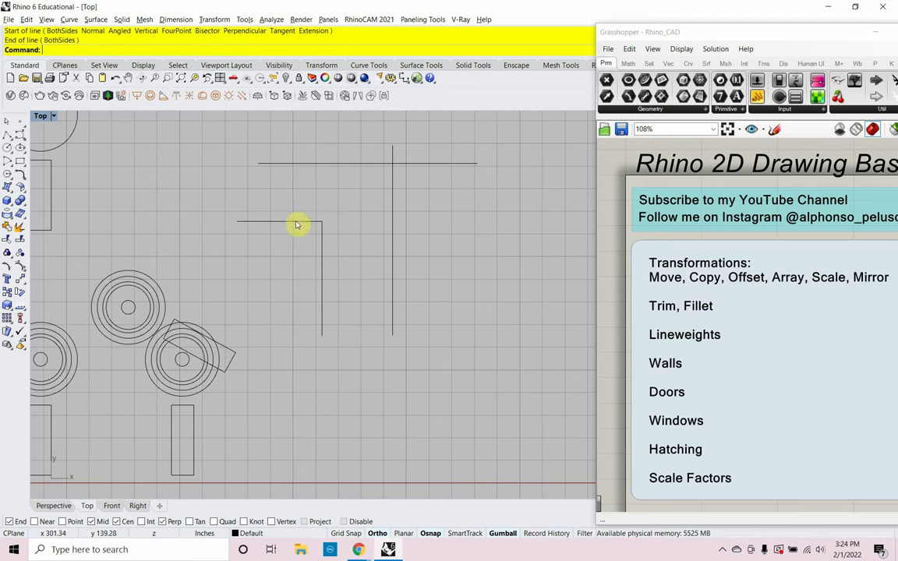
Fillet the new vertical and horizontal lines with radius 0, keeping the lower and left-hand portions as a sharp corner.
right_click_drag(370, 244, 382, 286)
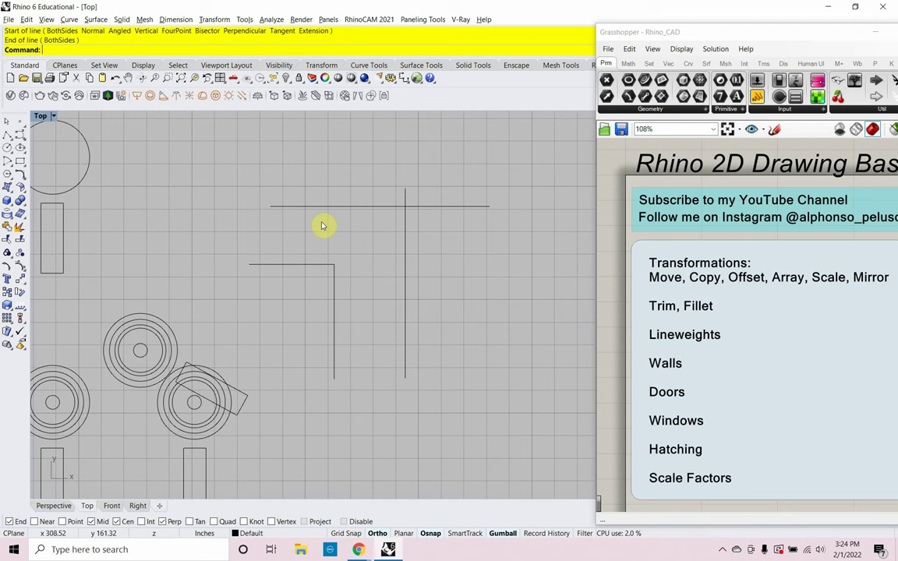
type("fillet")
key("Return")
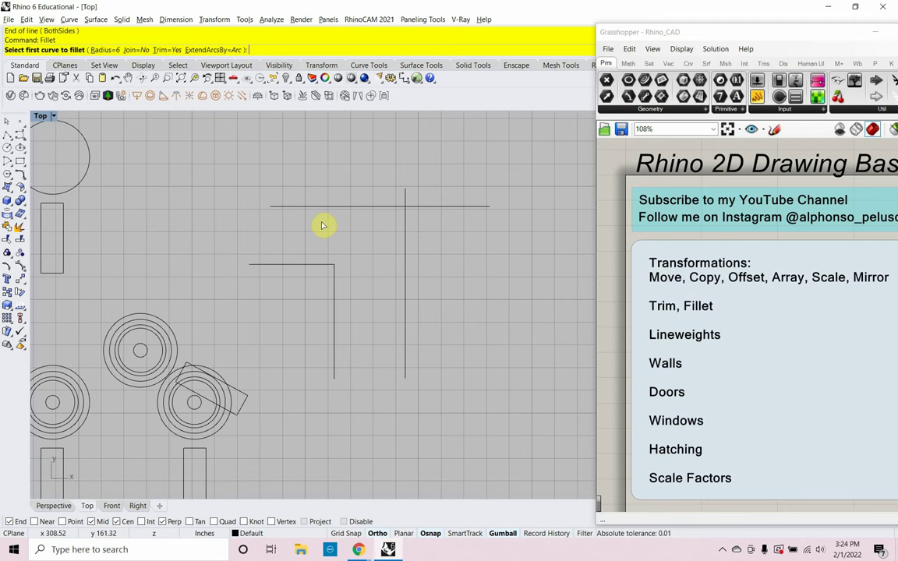
left_click(105, 50)
type("0")
key("Return")
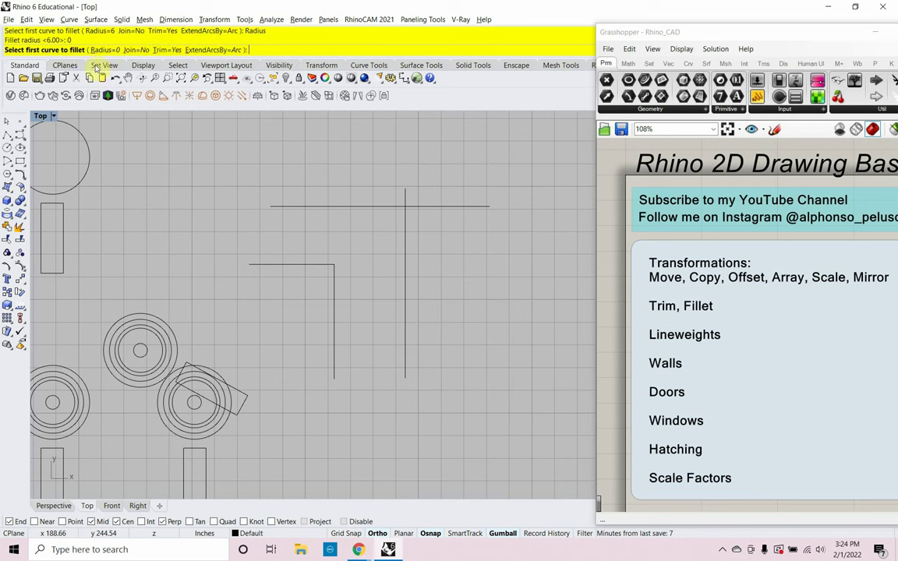
left_click(404, 235)
left_click(391, 207)
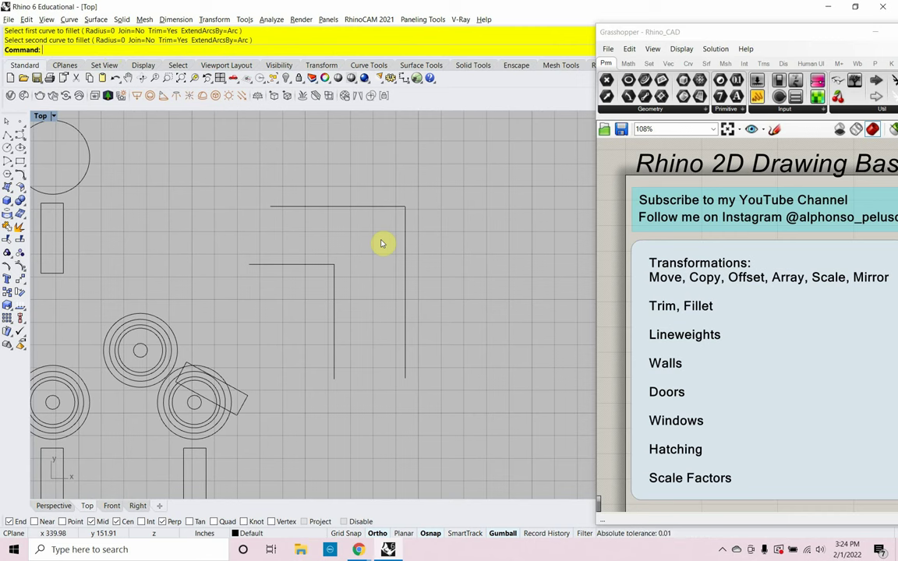
Fillet the same outer corner again with a radius of 1' to round it.
type("fillet")
key("Return")
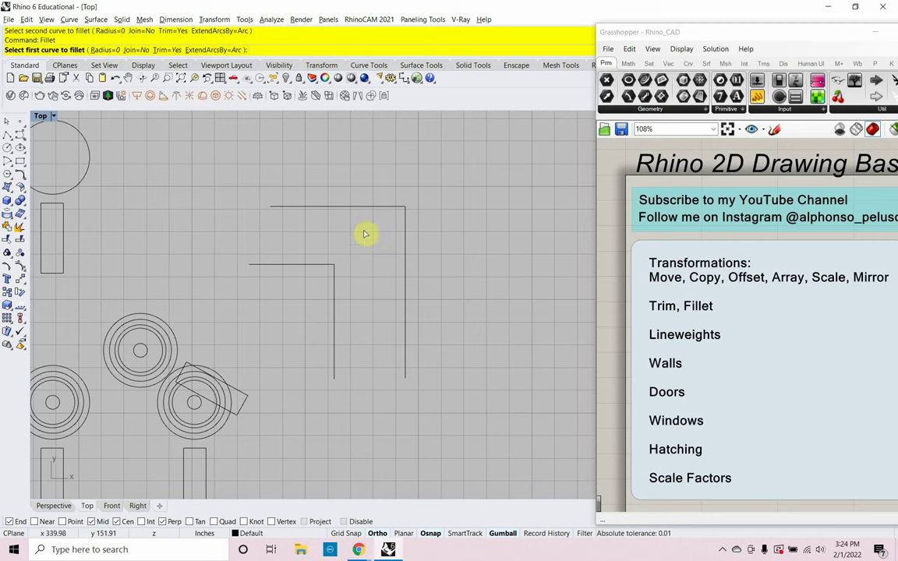
left_click(102, 50)
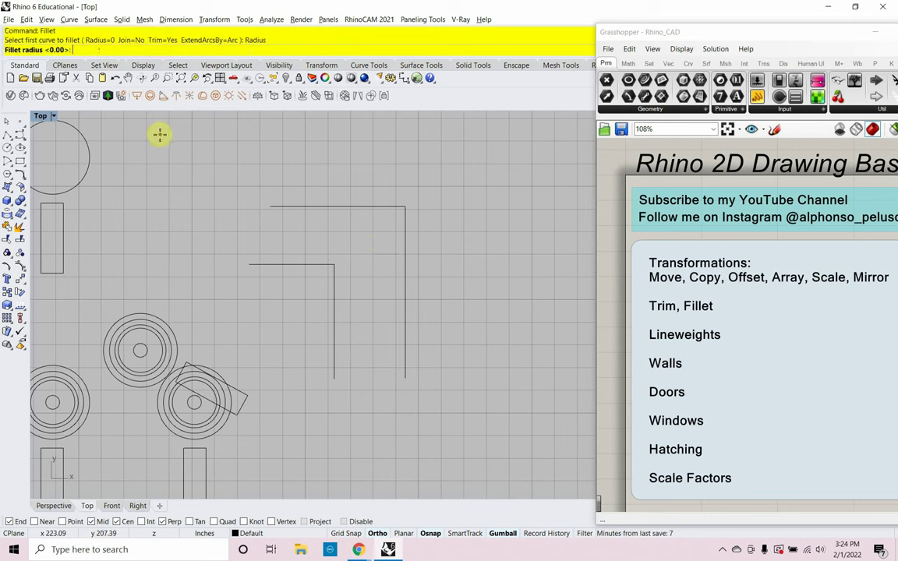
type("1'")
key("Return")
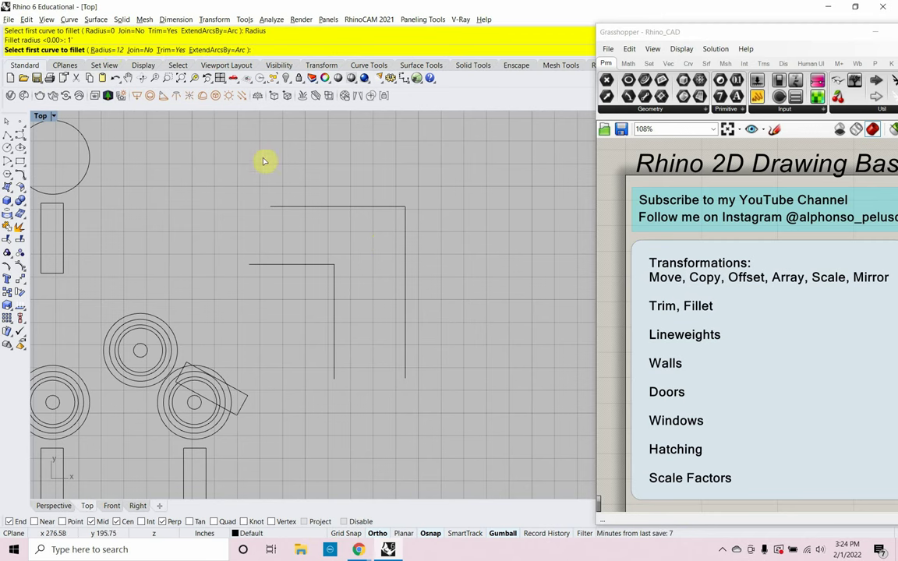
left_click(405, 240)
left_click(379, 208)
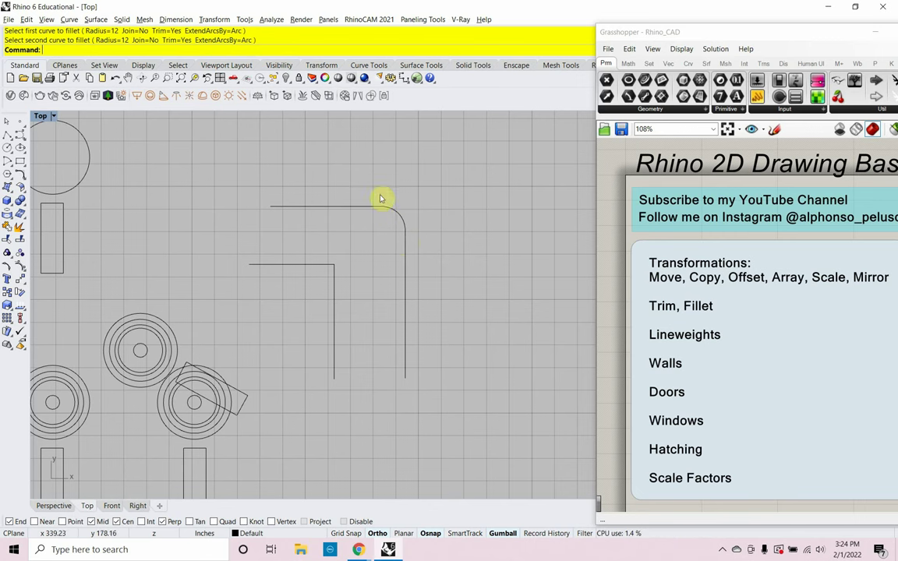
Move all the practice curves horizontally to the left edge of the grid, clear of the origin, and deselect them.
scroll(366, 243, "down", 6)
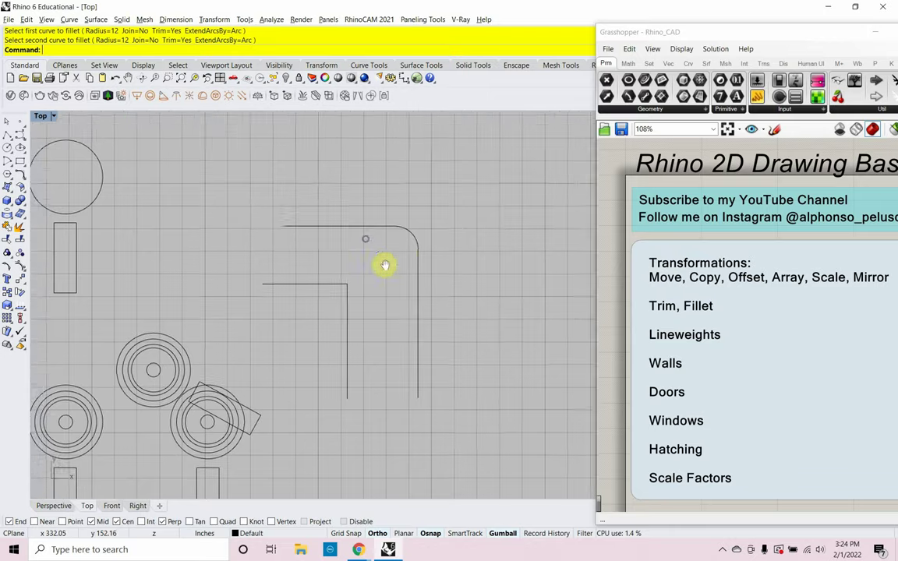
scroll(383, 254, "down", 6)
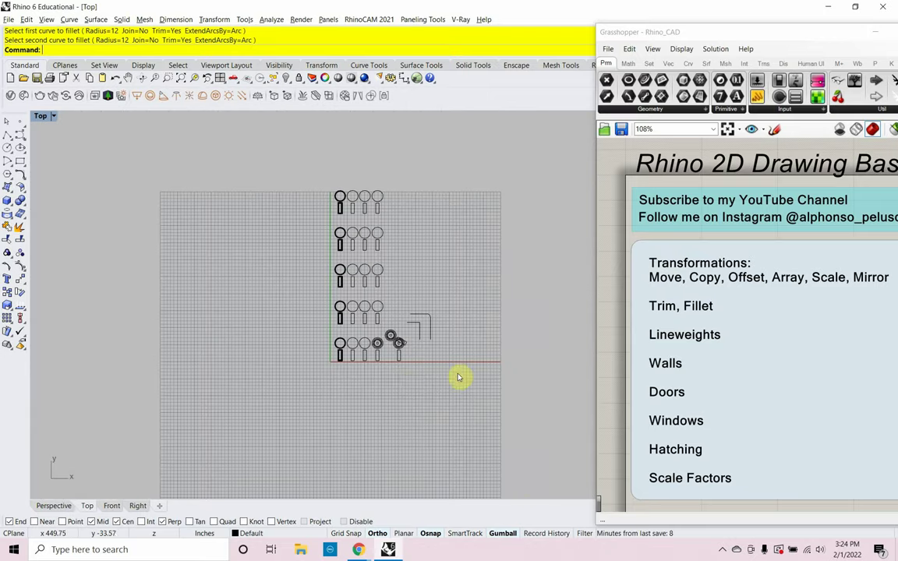
mouse_move(459, 375)
left_mouse_down()
mouse_move(345, 230)
mouse_move(319, 174)
left_mouse_up()
type("M")
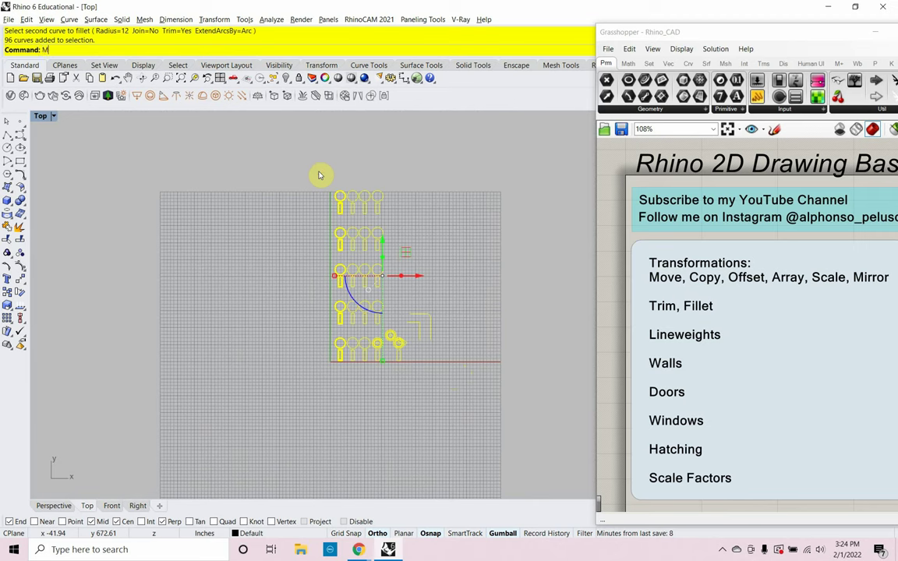
type("ove")
key("Return")
left_click(326, 167)
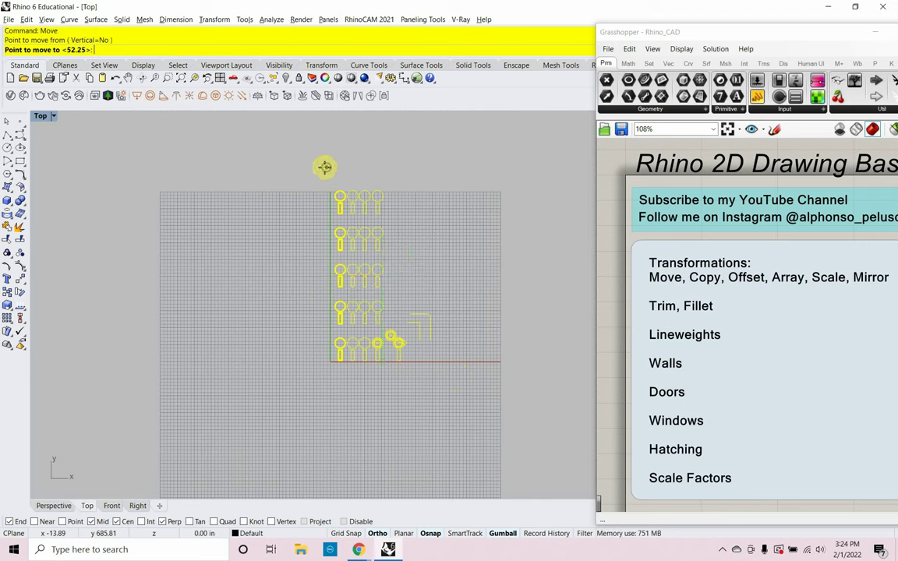
left_click(153, 185)
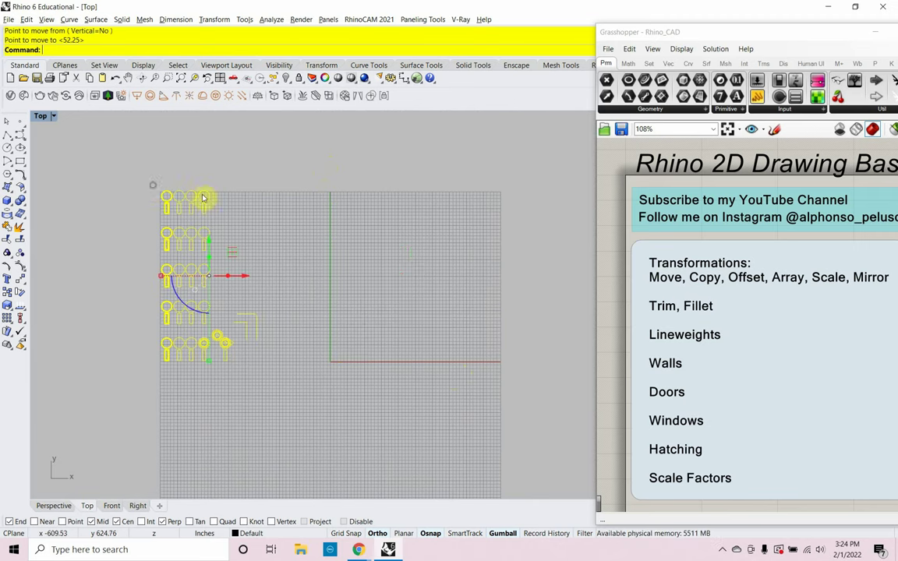
key("Escape")
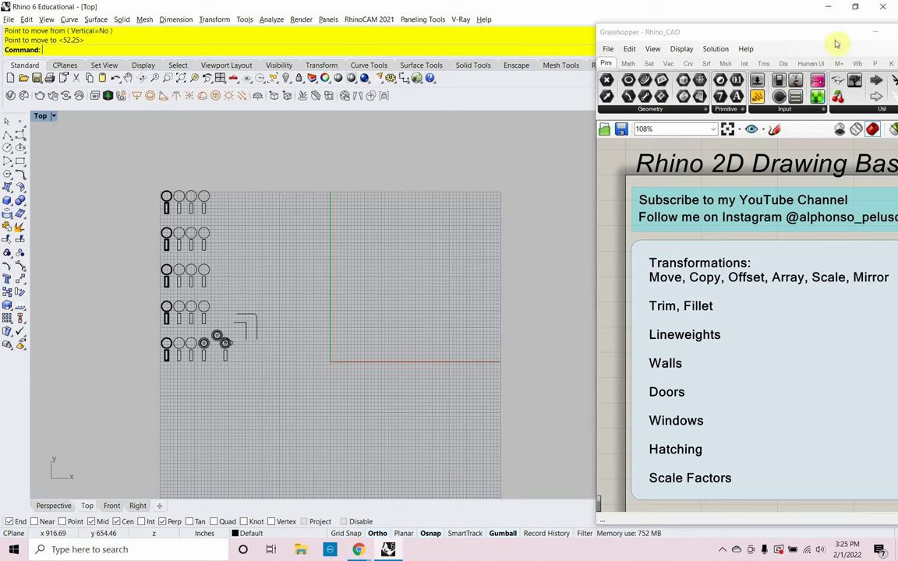
Minimize Grasshopper, rename Layer 01 to Thick Lines and make it the current layer.
left_click(873, 31)
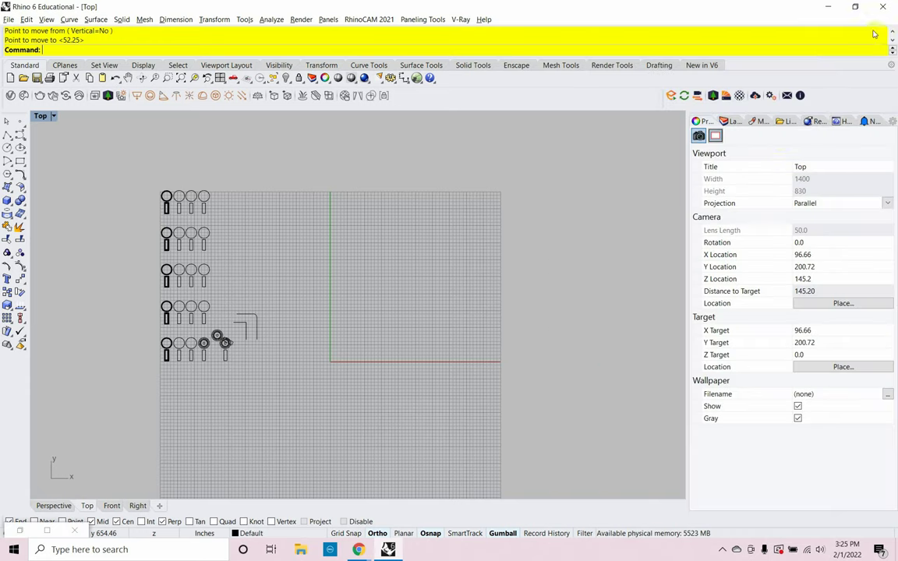
left_click(731, 123)
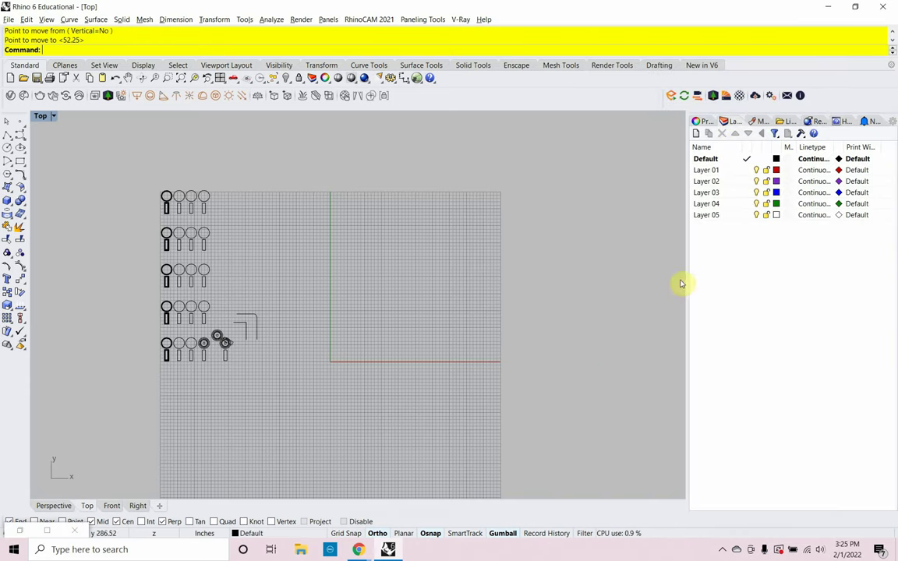
left_click(713, 171)
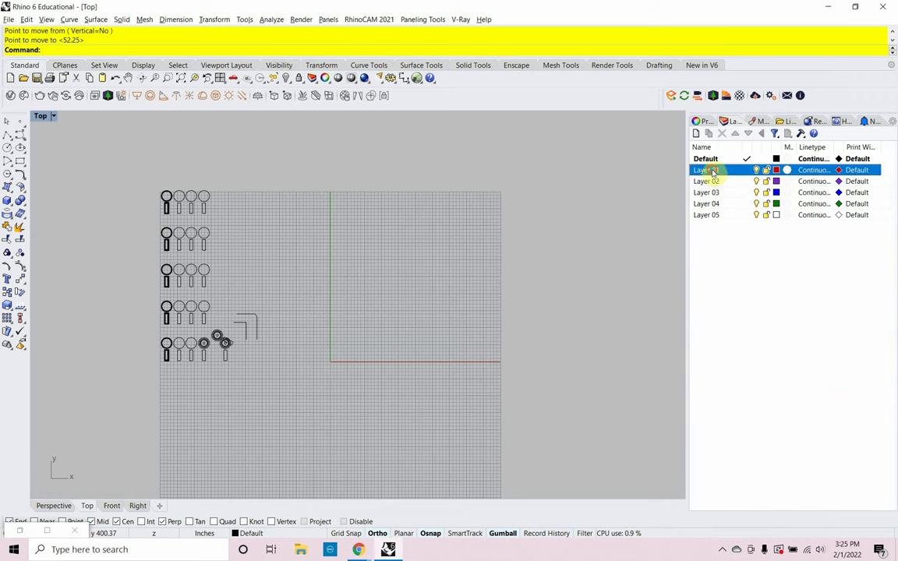
left_click(715, 171)
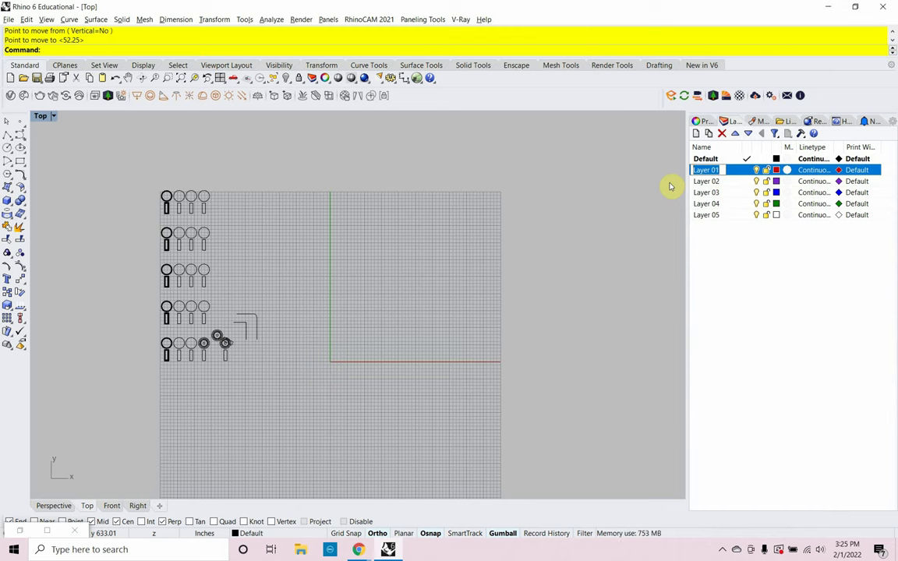
type("Thick")
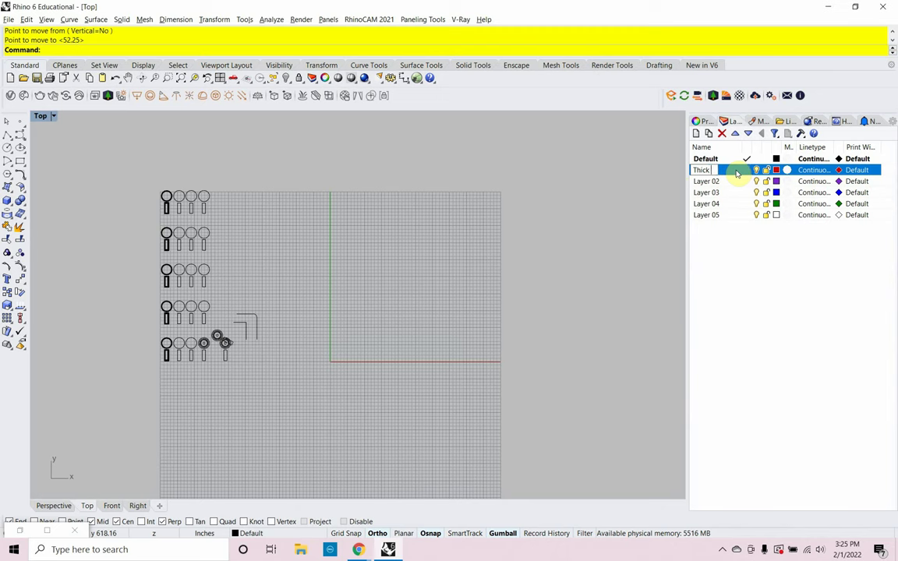
type(" Lines")
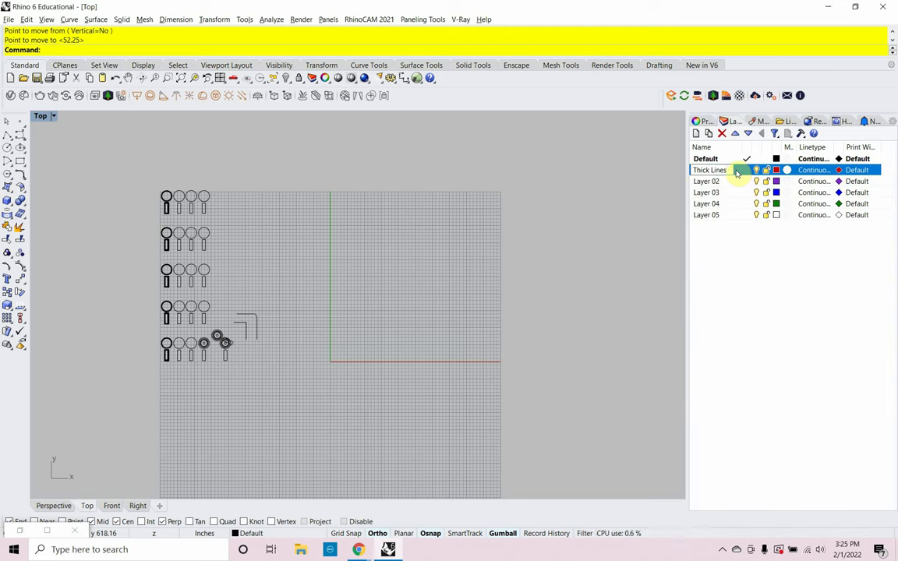
key("Return")
left_click(737, 173)
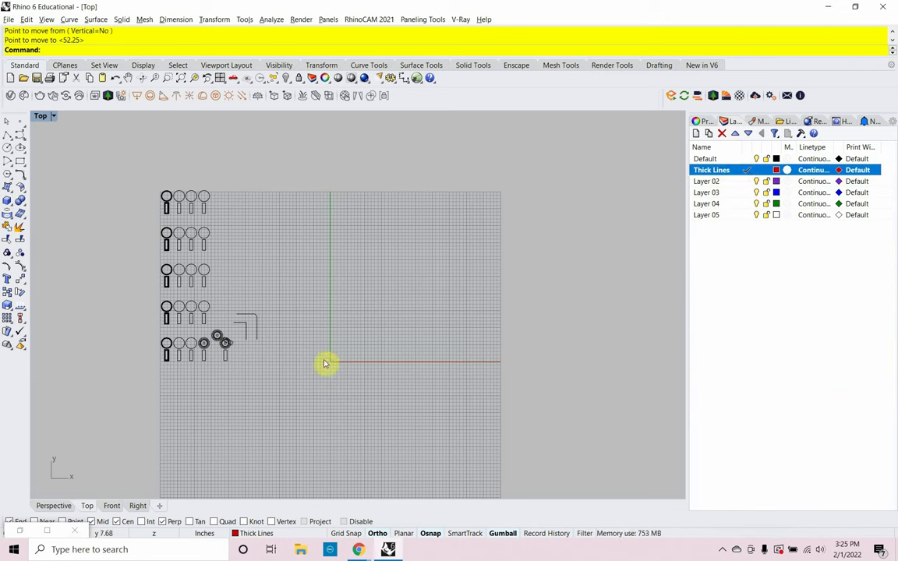
Draw an upright rectangle on the Thick Lines layer, just above and right of the origin.
type("Rectangle")
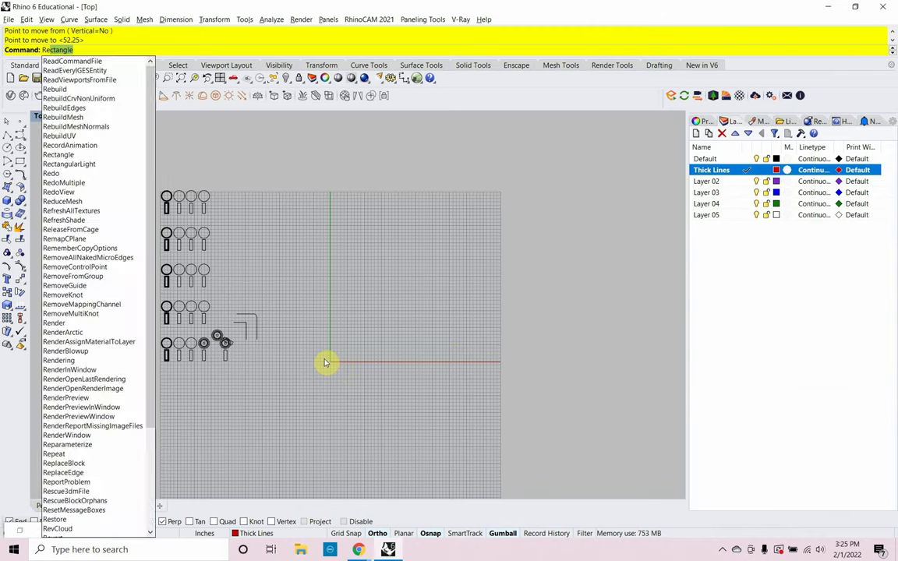
key("Return")
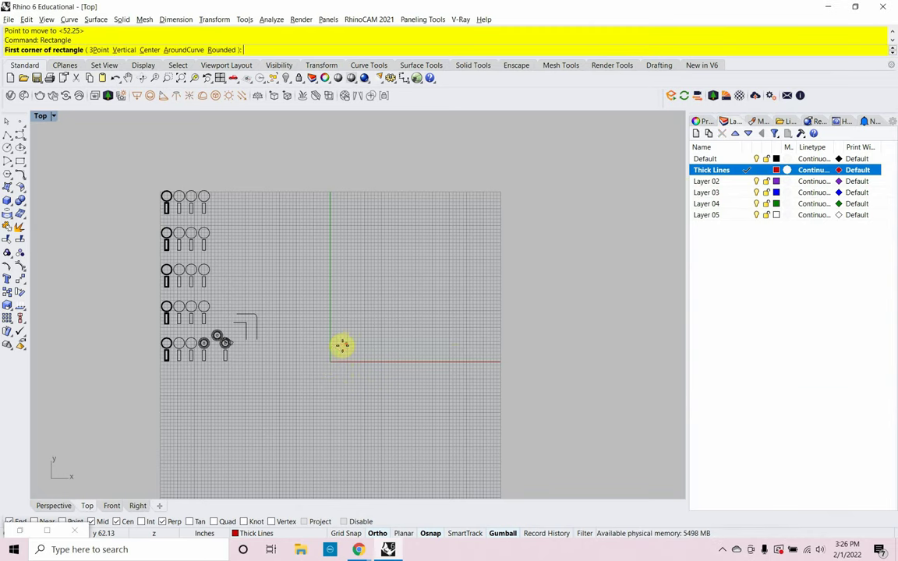
left_click(341, 348)
left_click(362, 311)
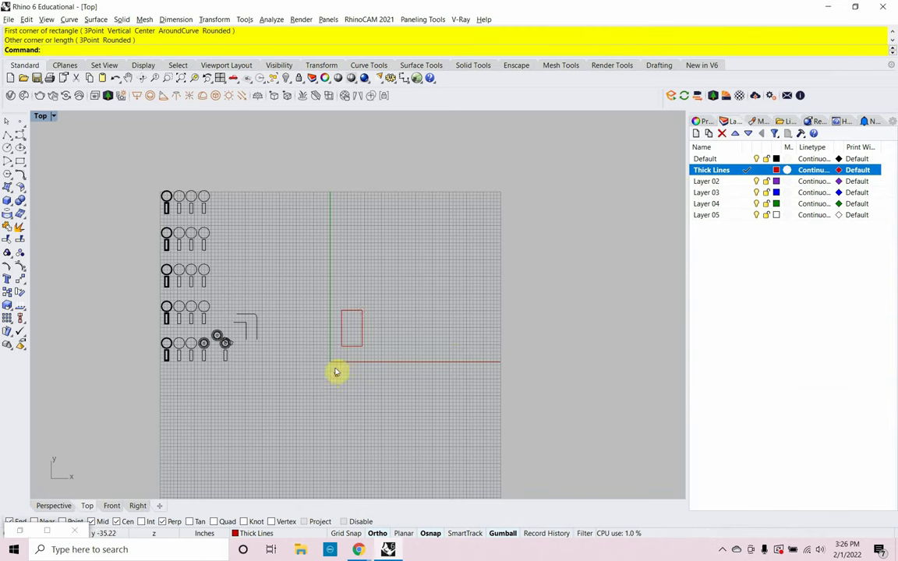
scroll(337, 371, "up", 8)
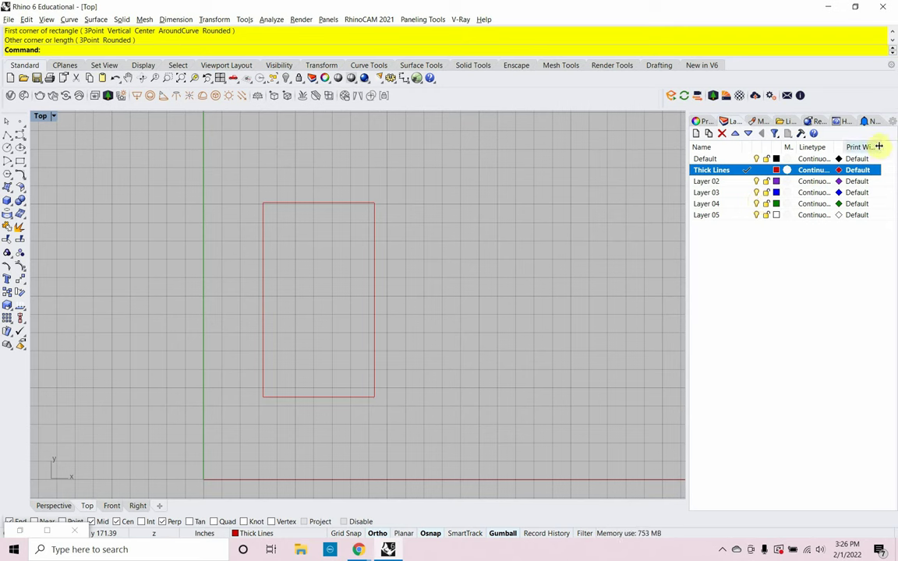
Set the Thick Lines layer's print width to 1 millimeter.
left_click_drag(879, 145, 890, 145)
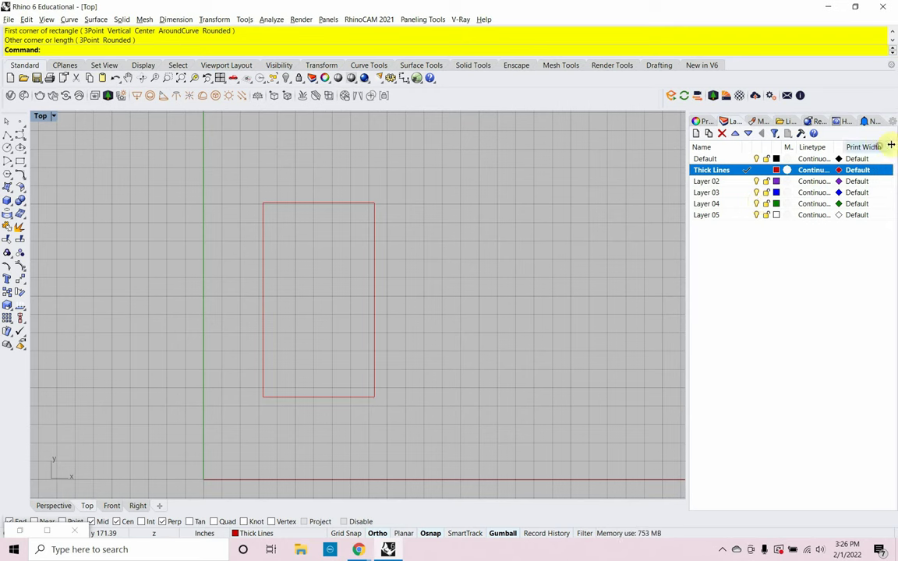
left_click(858, 170)
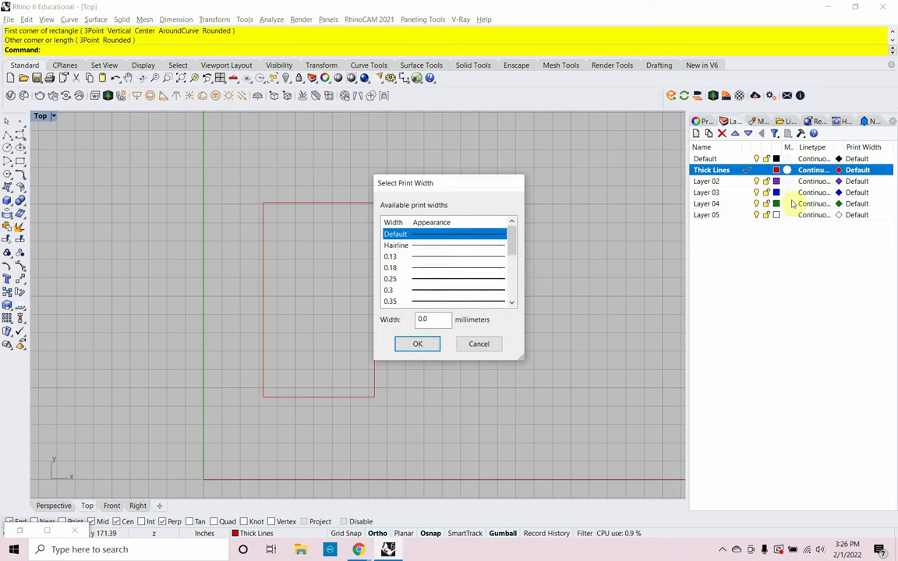
left_click_drag(513, 242, 512, 276)
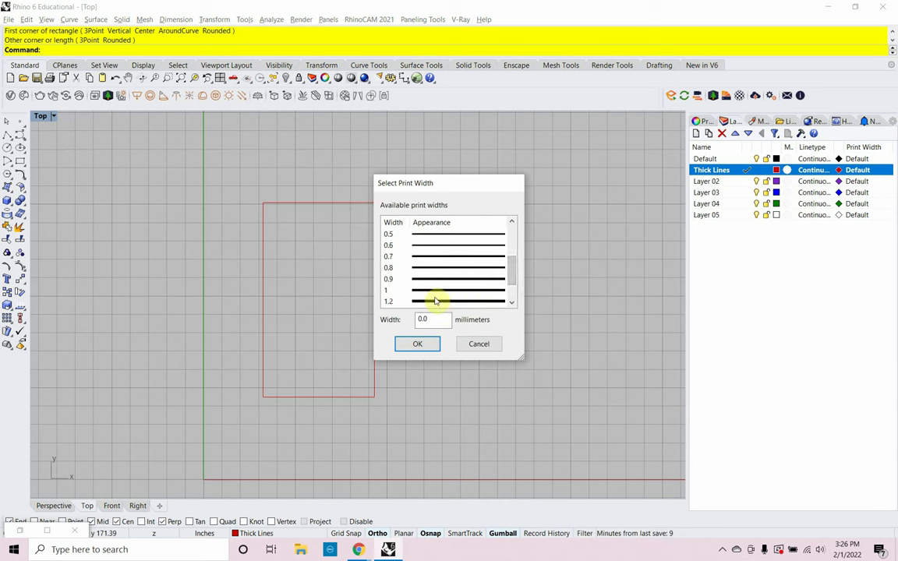
left_click(427, 293)
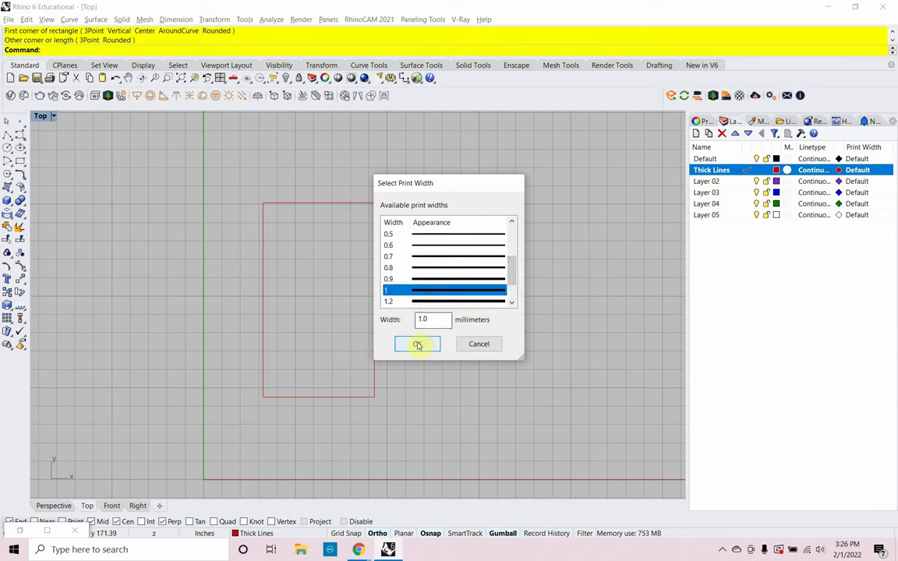
left_click(417, 343)
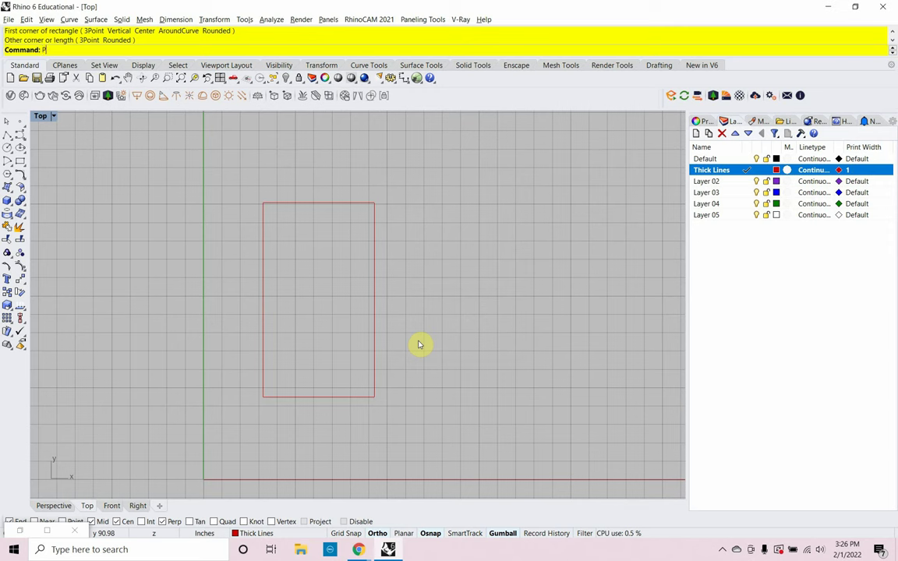
Try to turn on PrintDisplay for the model viewports and check the rectangle's lineweight.
type("rint")
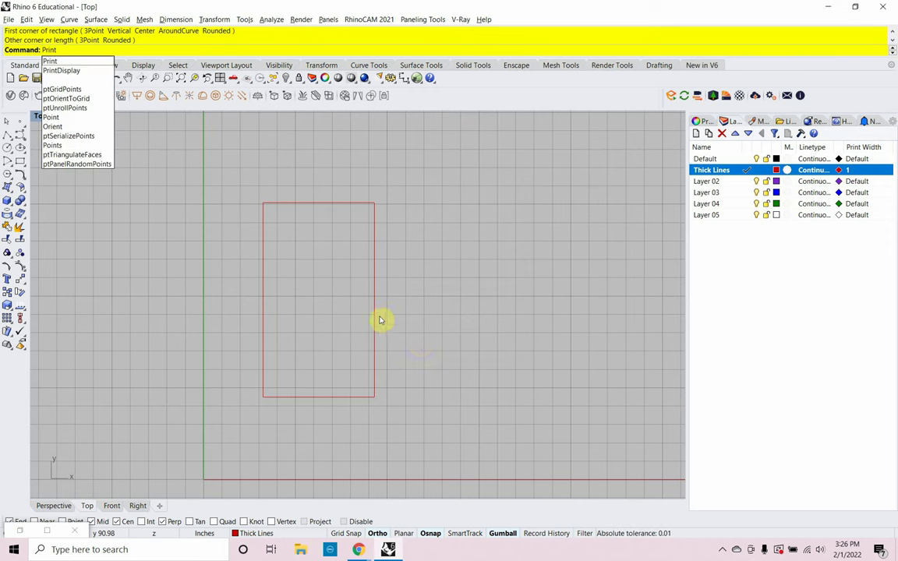
left_click(85, 71)
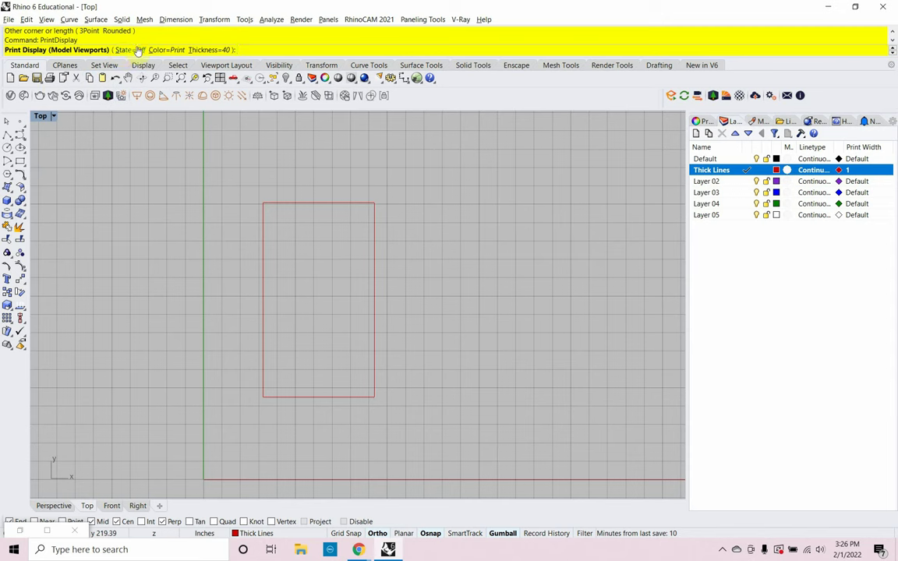
left_click(134, 51)
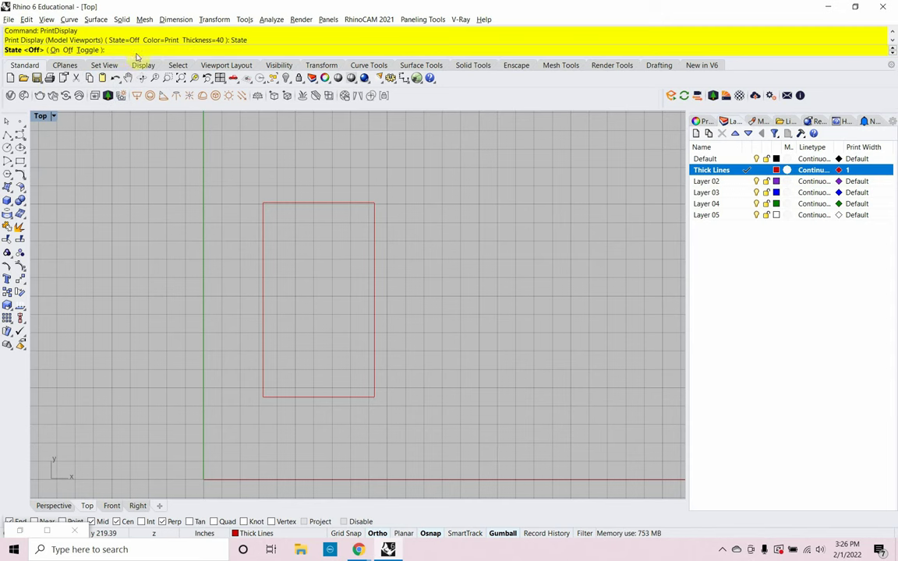
key("Return")
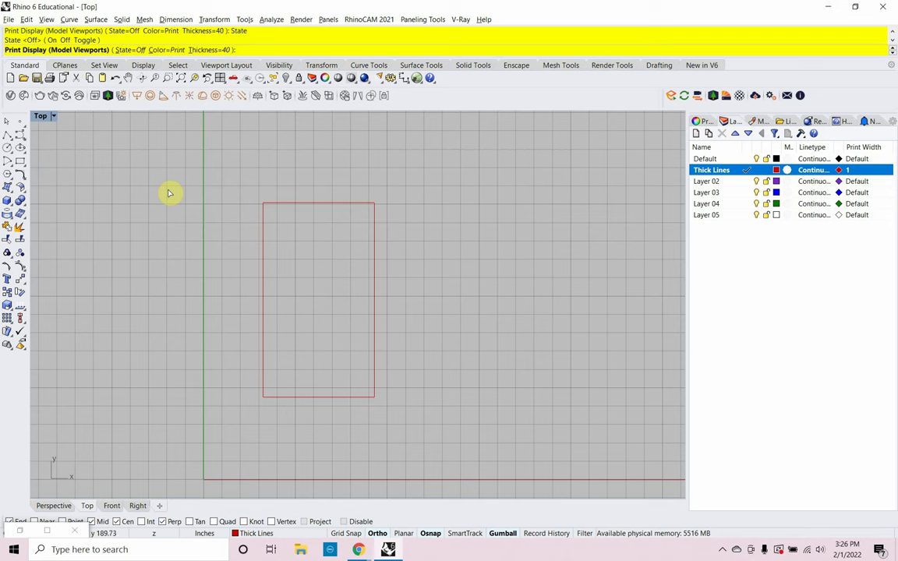
key("Return")
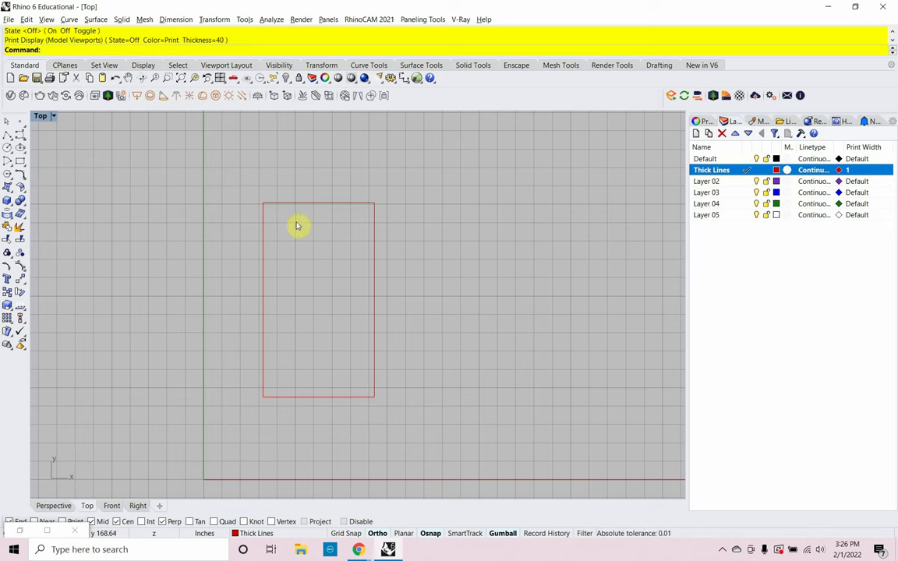
scroll(355, 222, "up", 3)
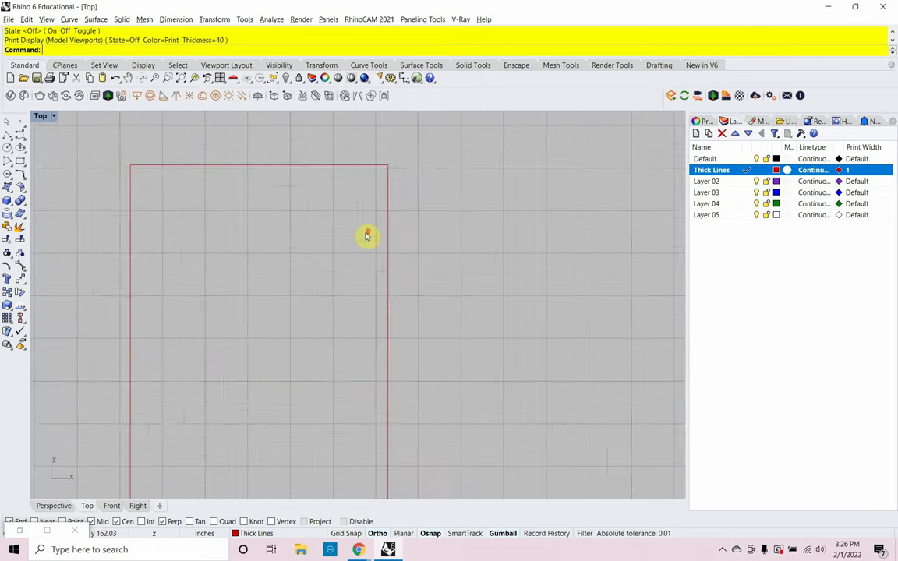
scroll(368, 237, "down", 3)
right_click_drag(355, 243, 327, 245)
left_click(320, 205)
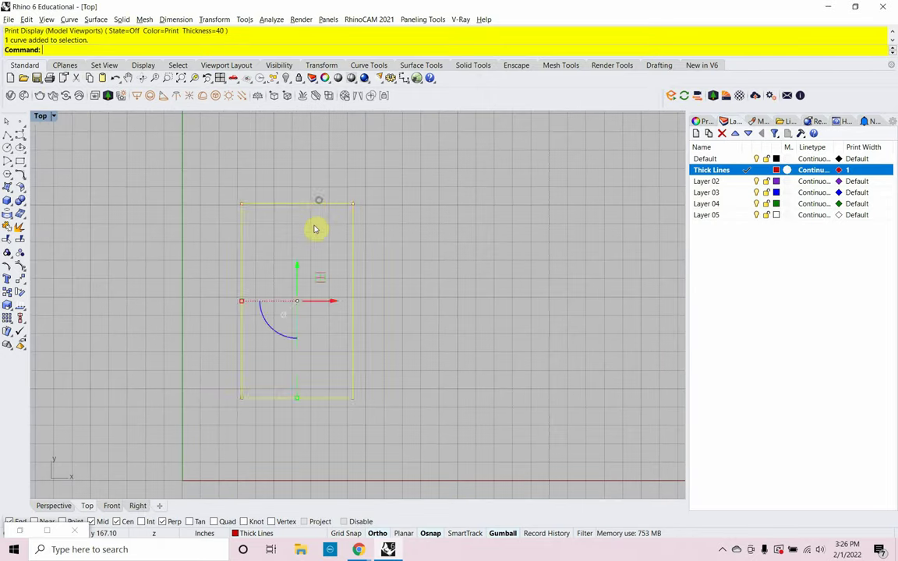
key("Escape")
Run PrintDisplay and set its state to On for the model viewports.
type("Print")
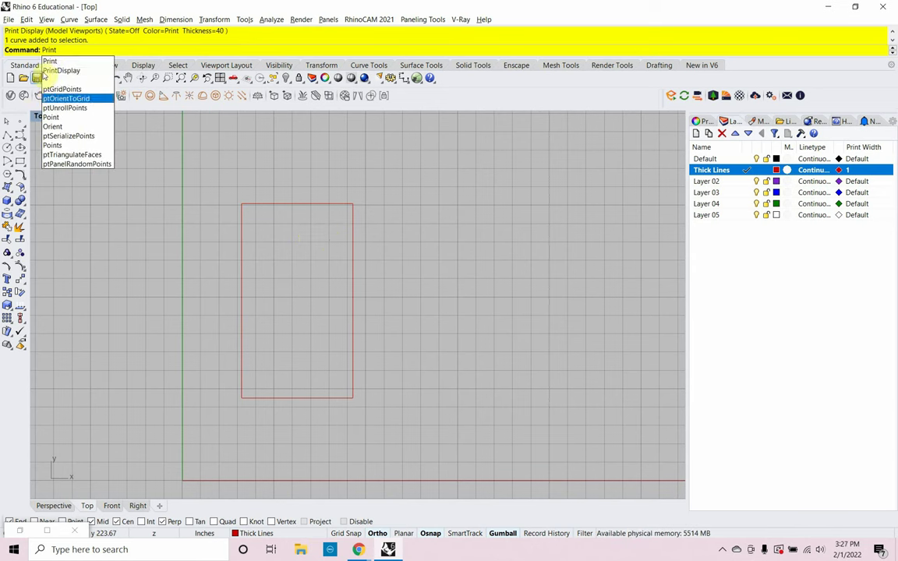
left_click(56, 71)
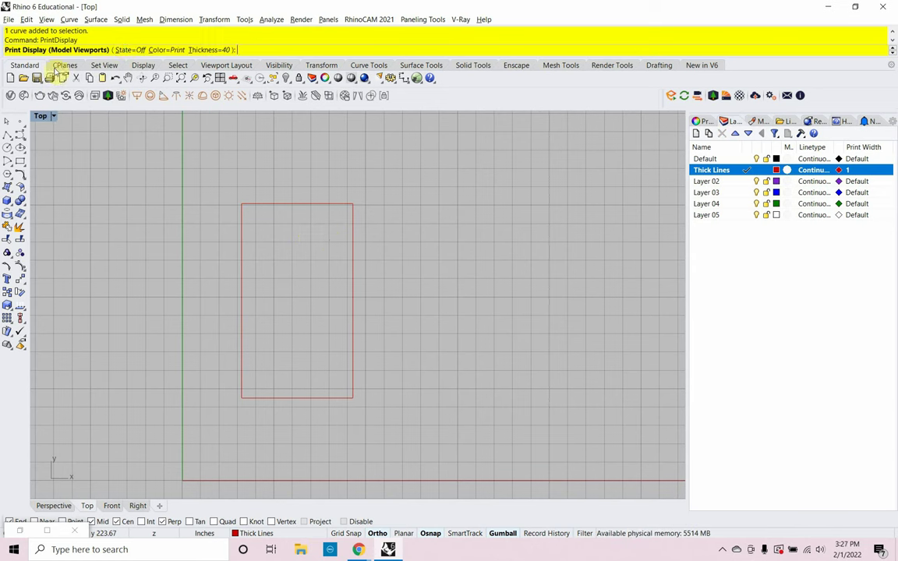
left_click(124, 50)
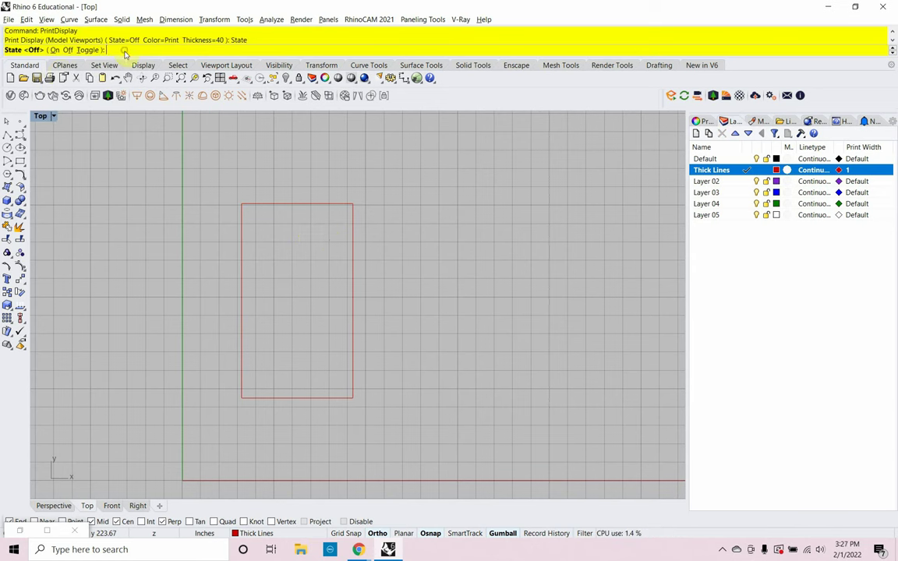
left_click(51, 50)
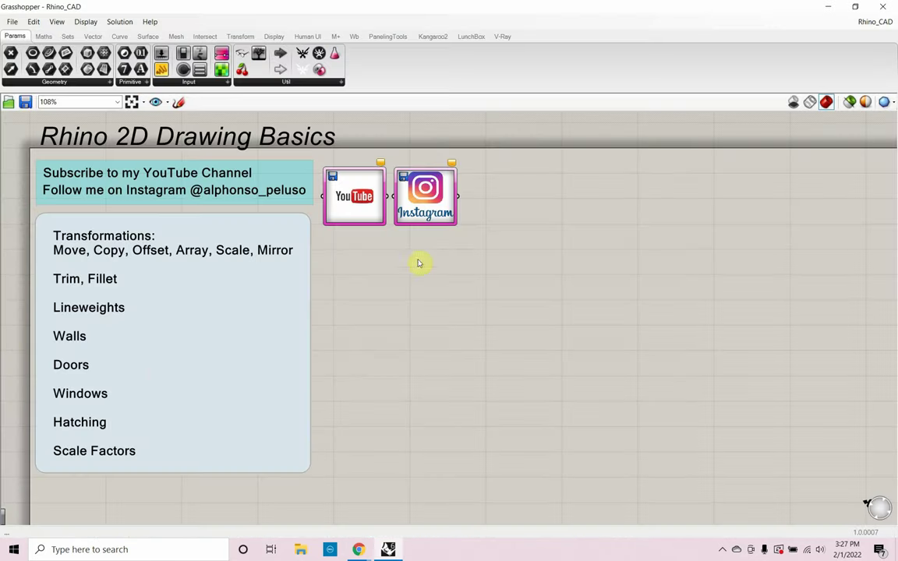
Switch to Grasshopper and add a Scribble note on the empty canvas below the Instagram image.
double_click(474, 319)
type("scr")
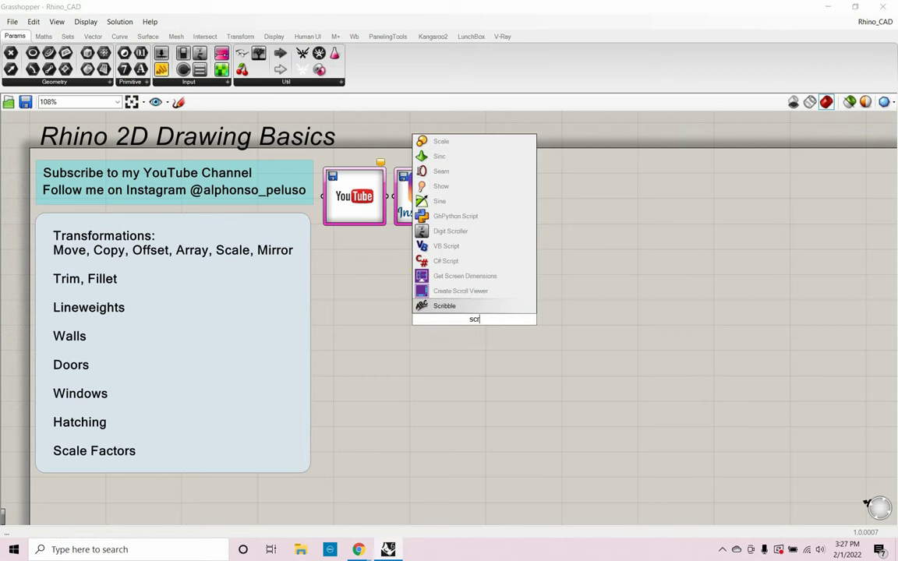
left_click(457, 304)
left_click_drag(461, 320, 438, 311)
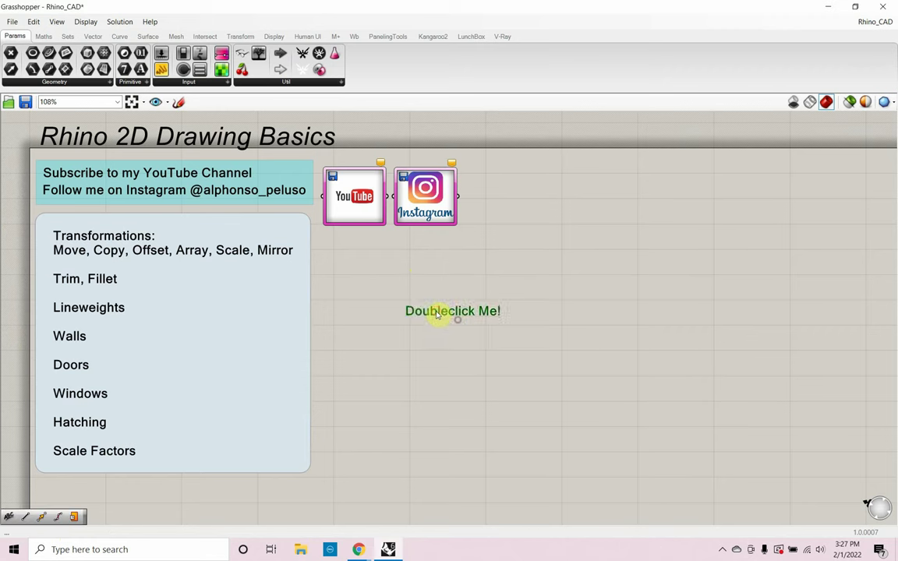
Change the scribble's text to "Print Display" and shift the note slightly on the canvas.
double_click(438, 311)
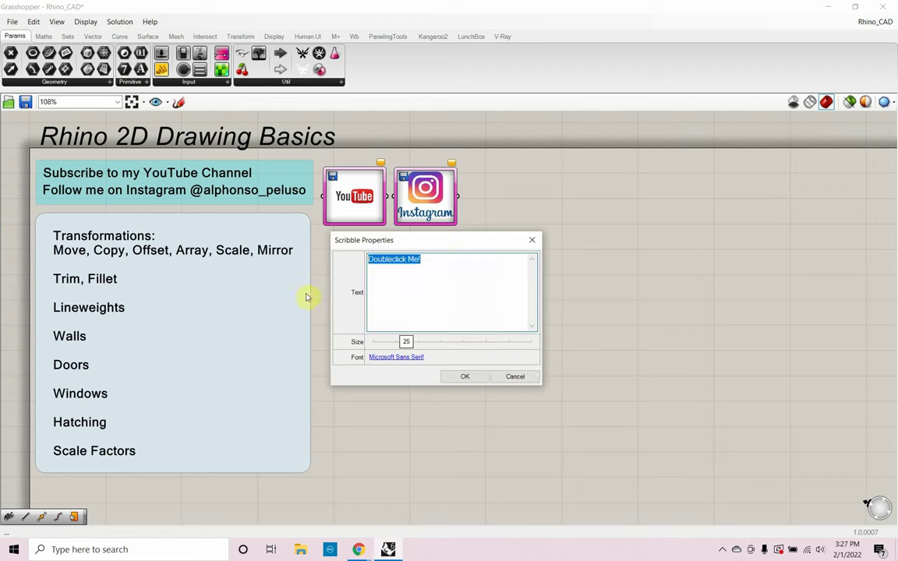
type("Print Display")
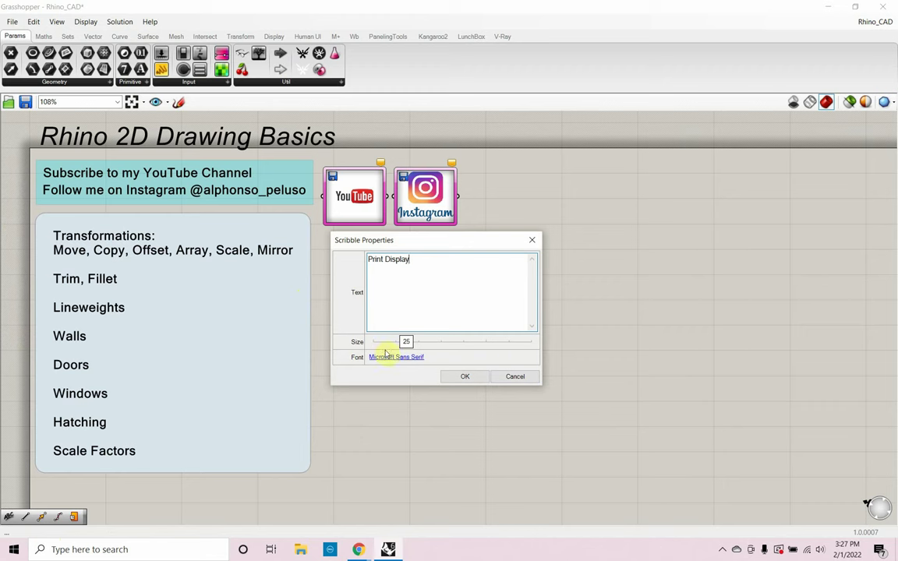
left_click(464, 376)
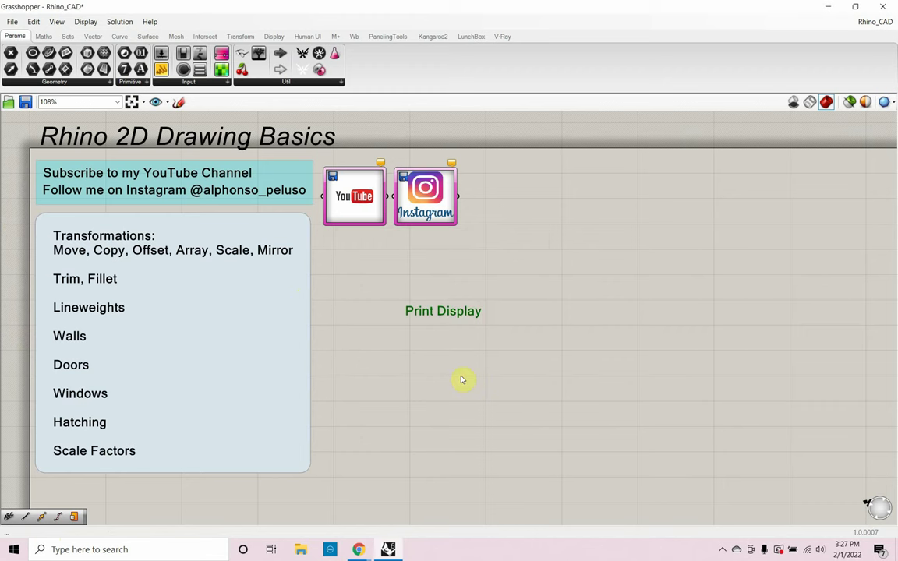
left_click(458, 366)
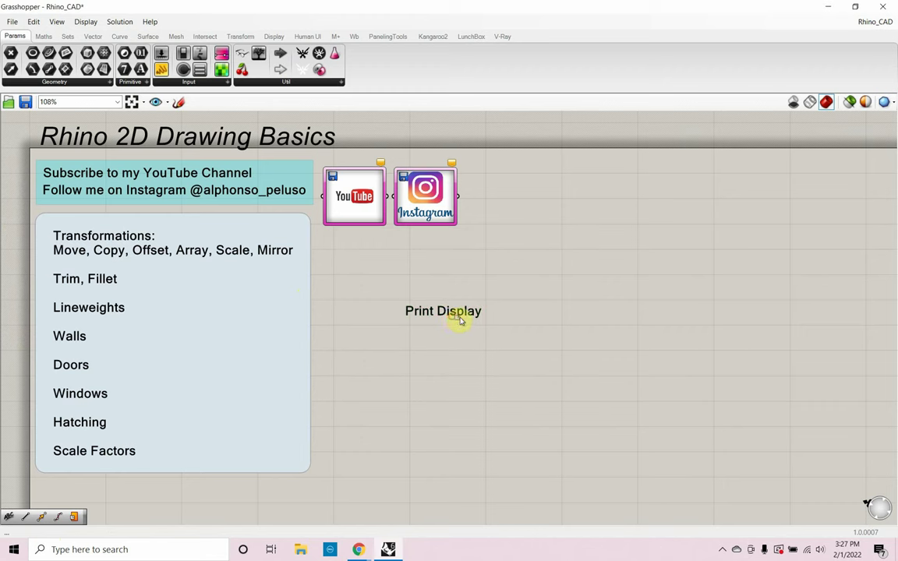
left_click_drag(459, 315, 467, 320)
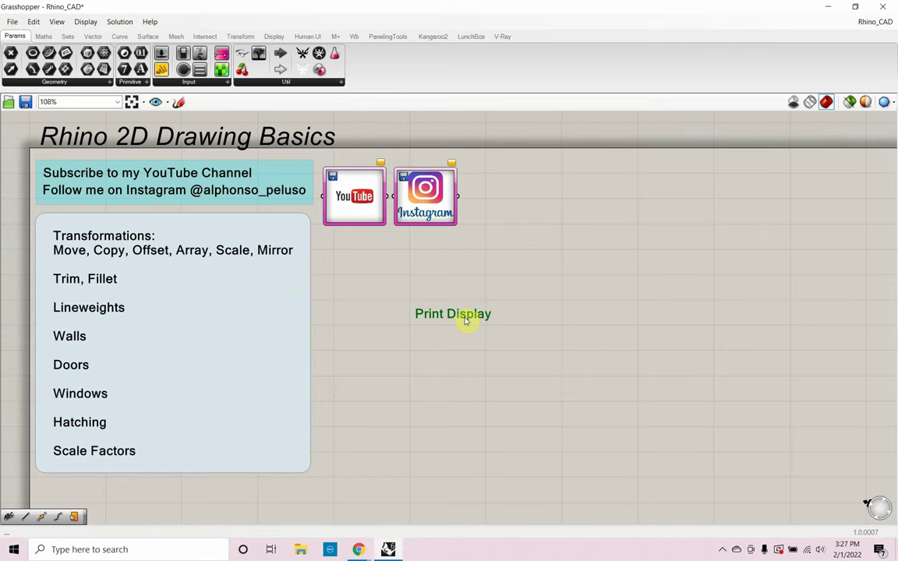
Minimize Grasshopper and save the Rhino model as Rhino_CAD in the Rhino_CAD folder under Videos.
left_click(855, 6)
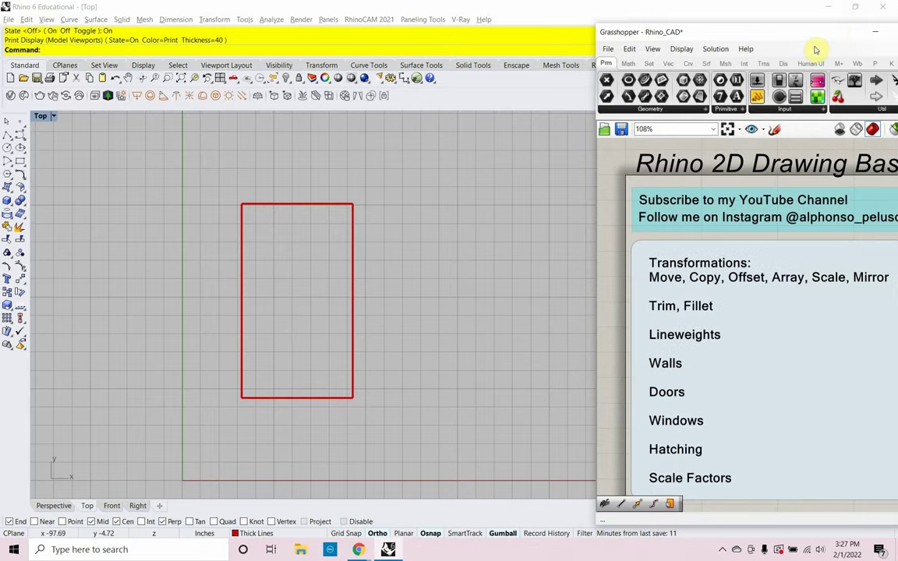
left_click(875, 32)
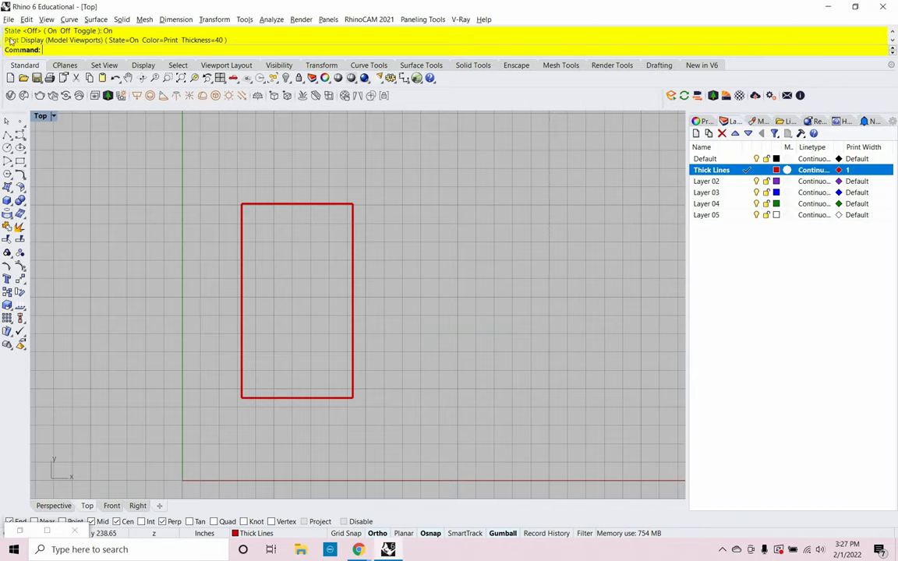
left_click(9, 20)
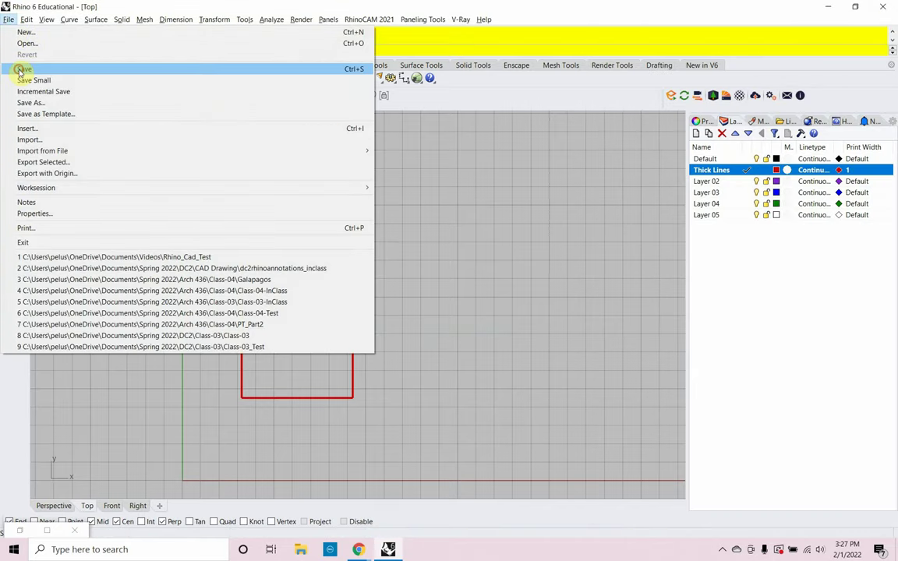
left_click(21, 70)
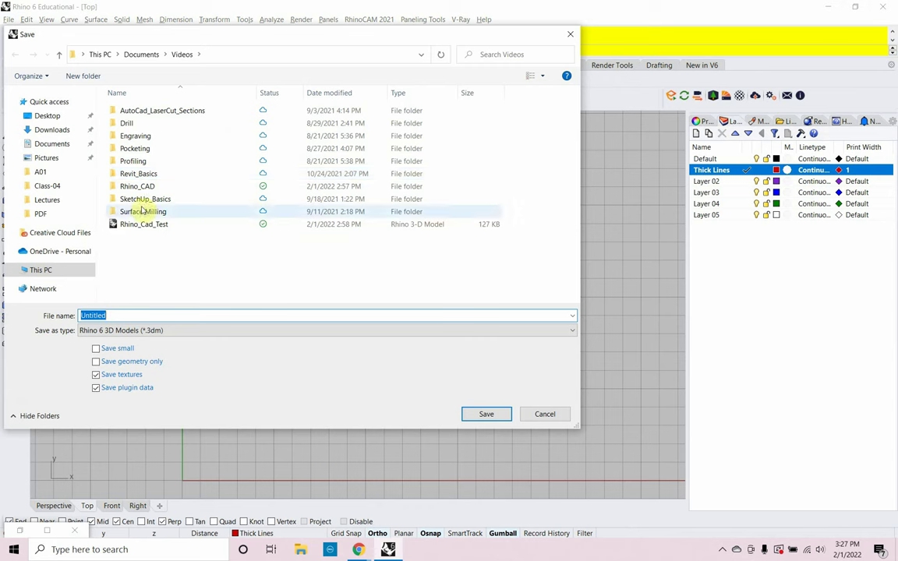
double_click(137, 187)
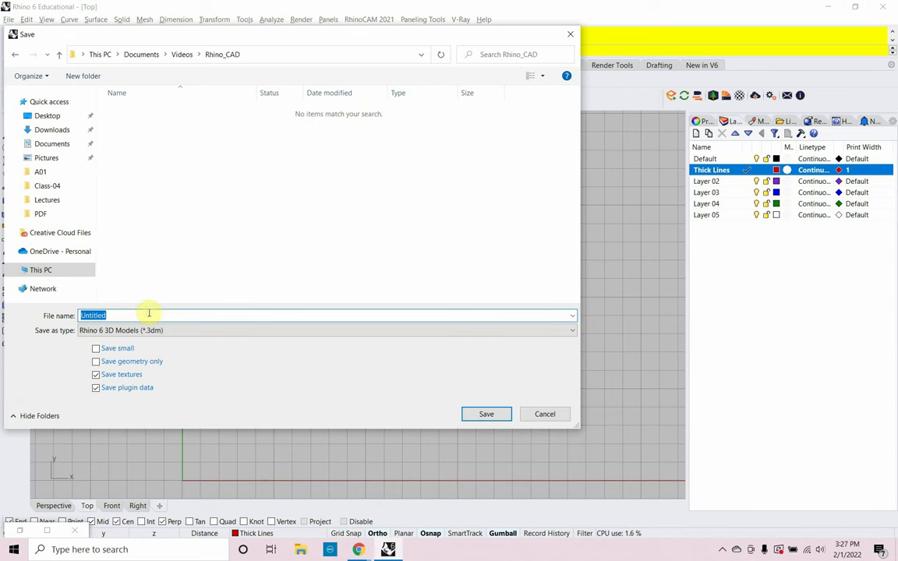
type("Rhino")
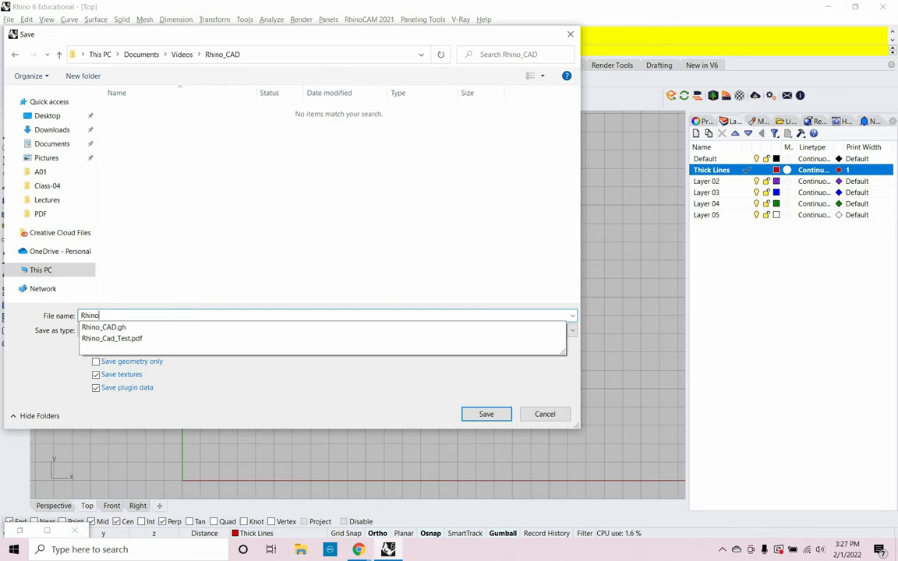
type("_CAD")
left_click(201, 287)
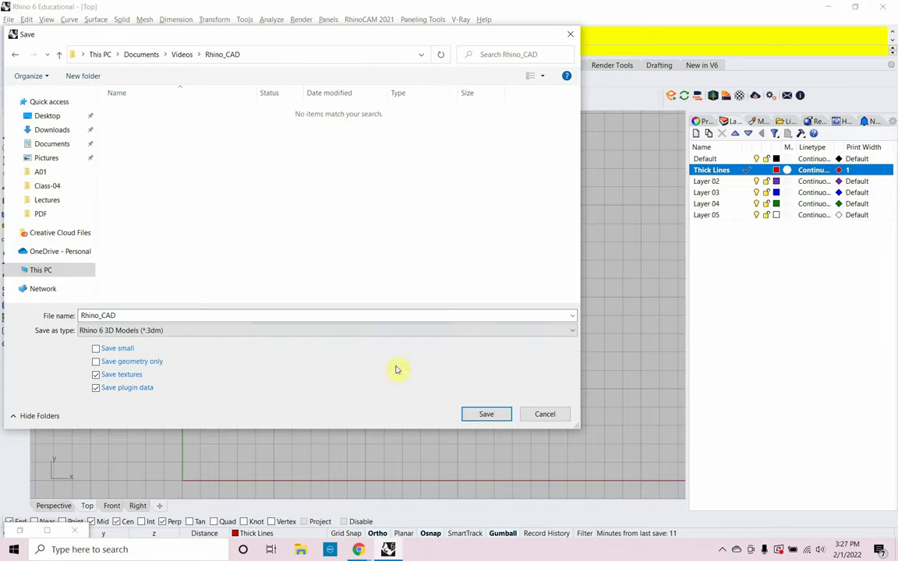
left_click(483, 413)
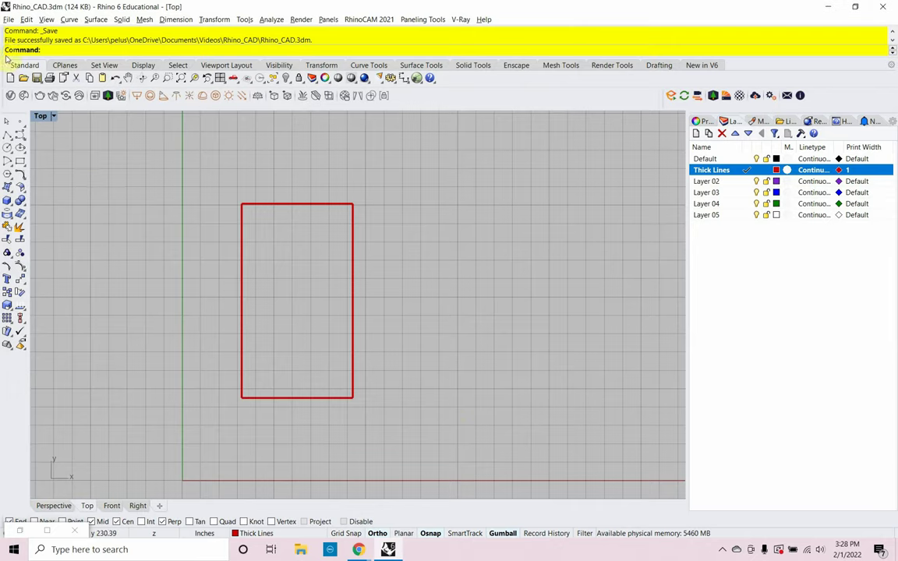
Reopen the saved Rhino_CAD model from the recent files, declining its CAM system preferences.
left_click(8, 19)
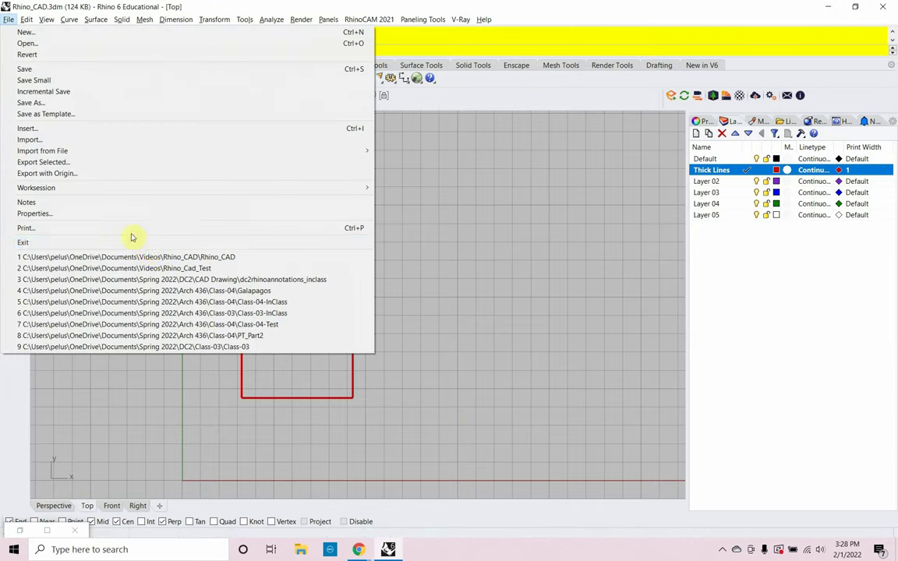
left_click(151, 258)
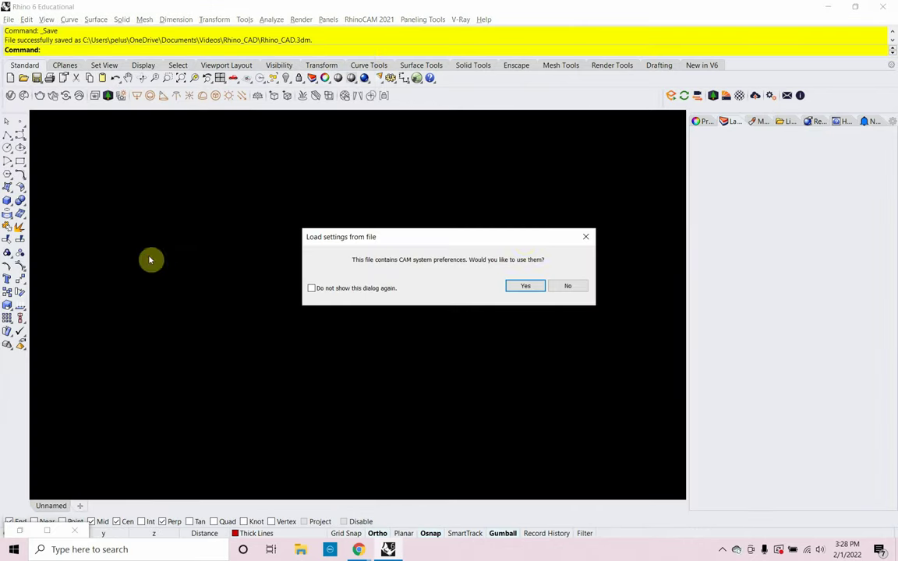
left_click(567, 286)
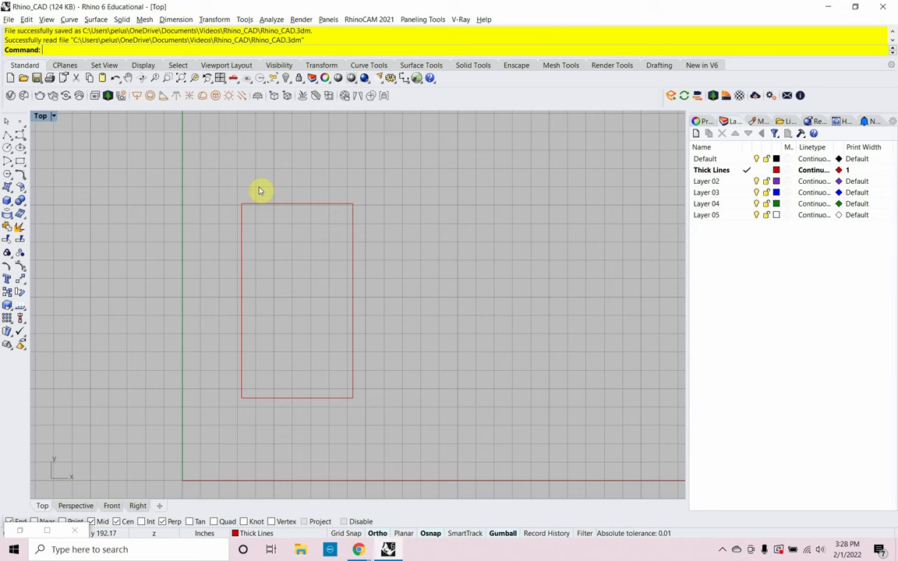
Turn on PrintDisplay for the model viewports to show the red rectangle's lineweight.
type("Print")
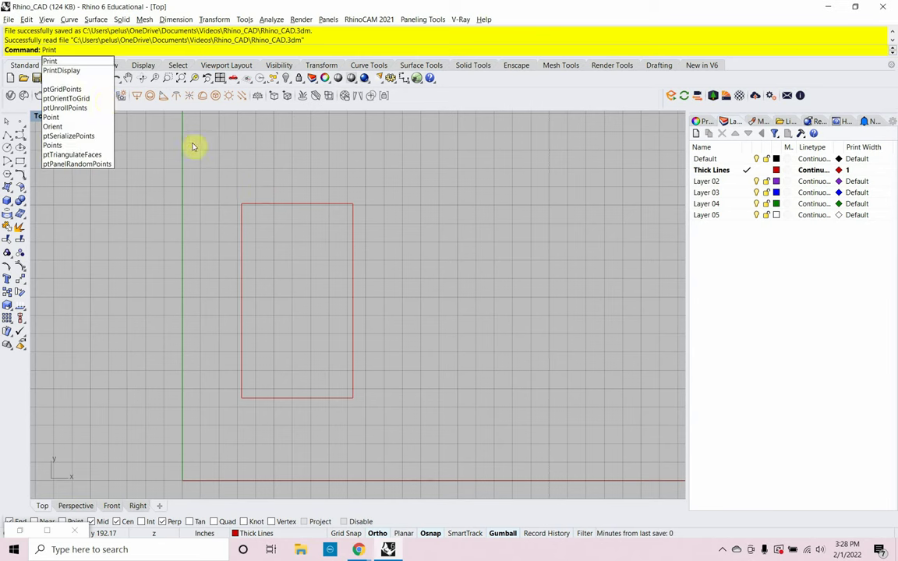
left_click(63, 70)
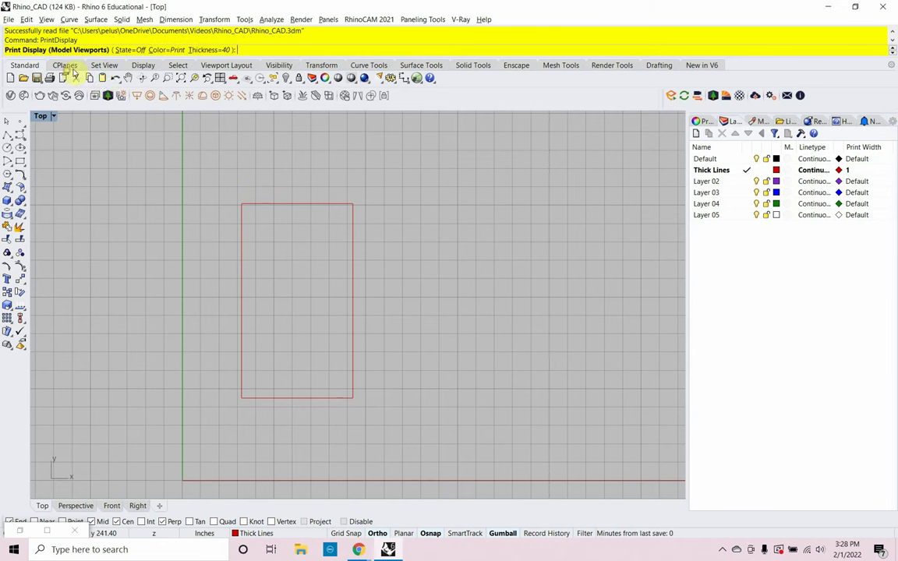
left_click(128, 50)
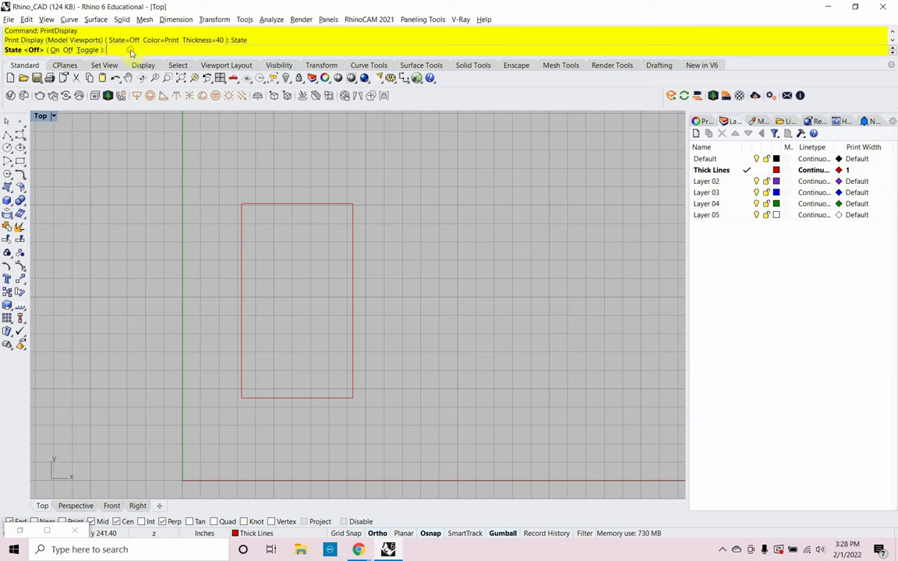
left_click(54, 50)
mouse_move(288, 270)
right_mouse_down()
mouse_move(327, 257)
mouse_move(310, 277)
right_mouse_up()
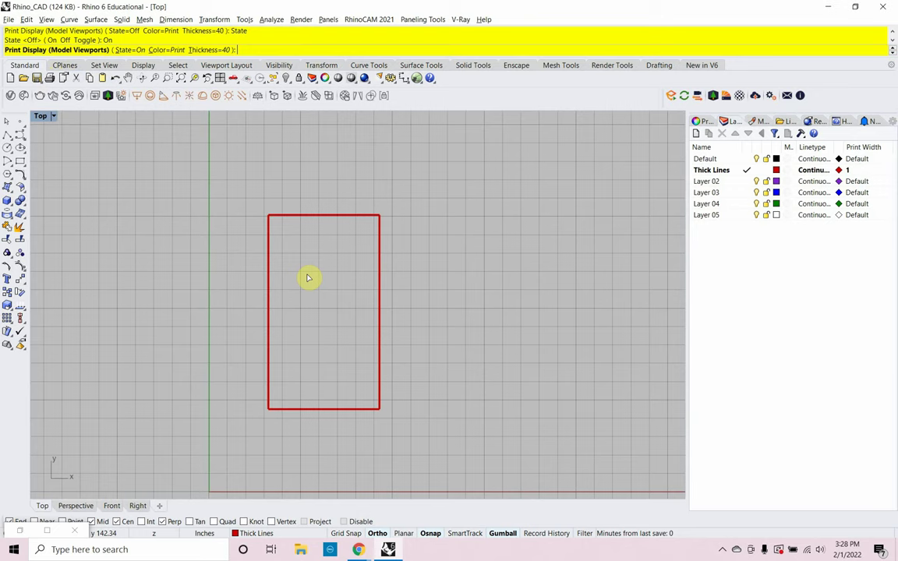
right_click_drag(309, 277, 302, 294)
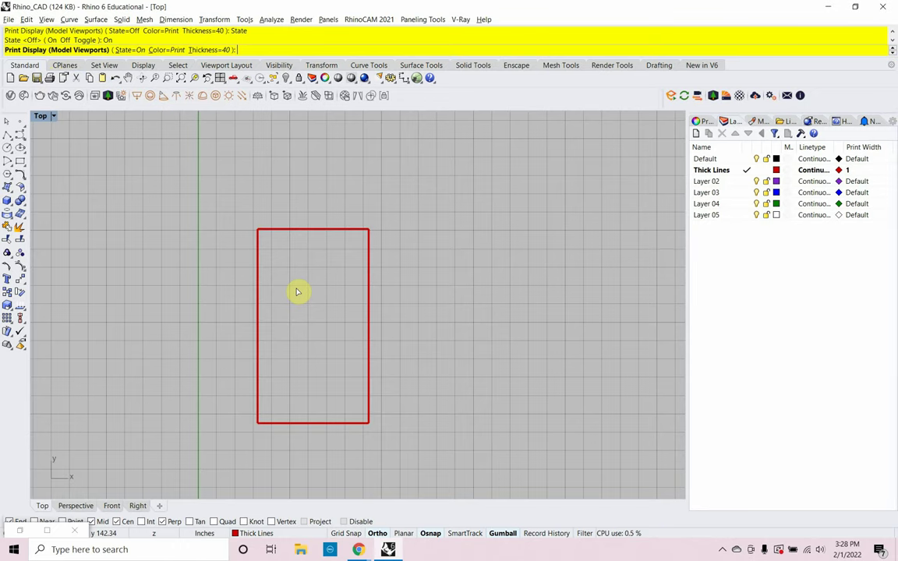
scroll(320, 285, "down", 5)
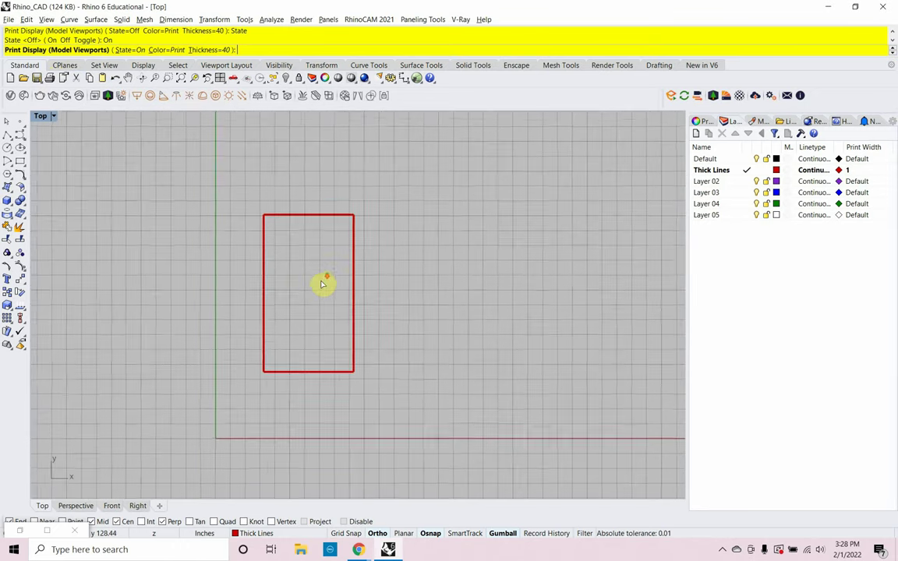
scroll(320, 285, "up", 3)
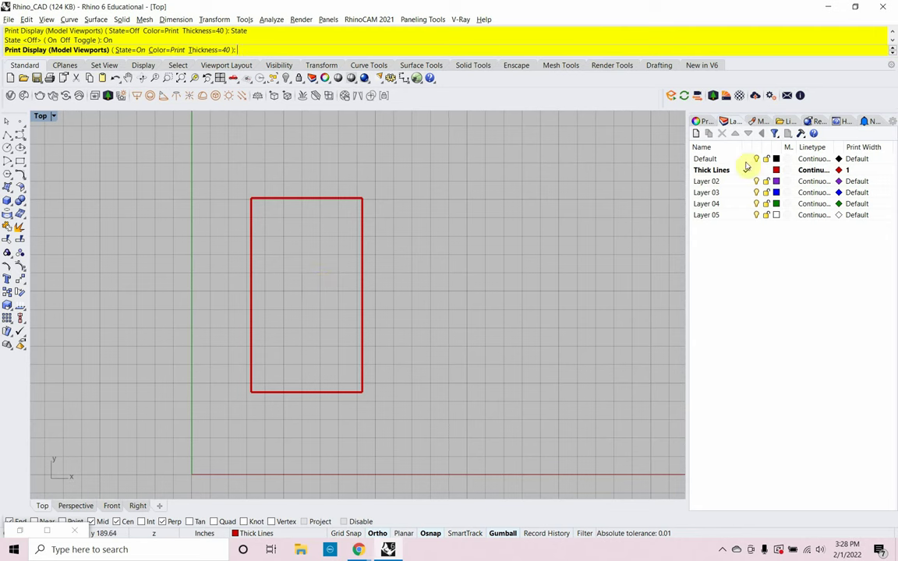
Make Layer 02 the current layer and rename it Medium Lines.
double_click(721, 184)
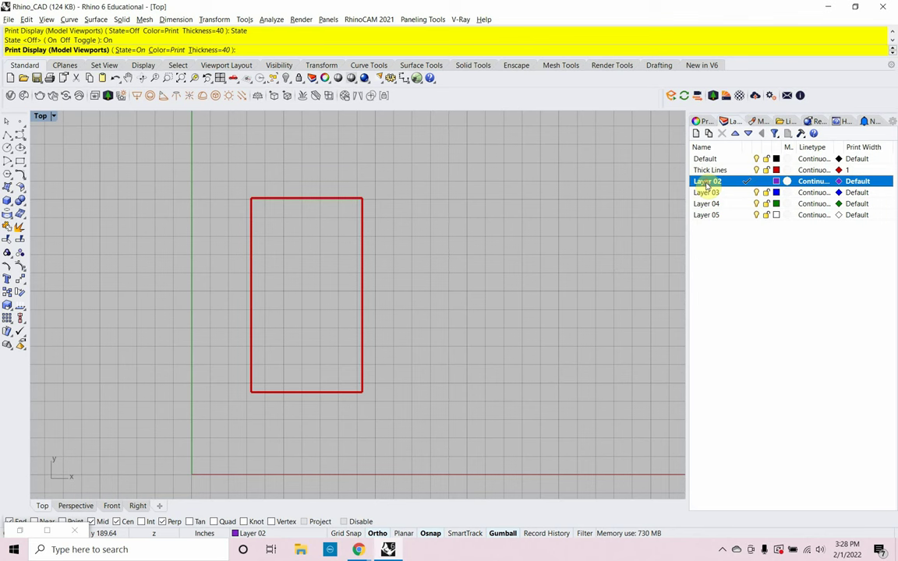
right_click(708, 184)
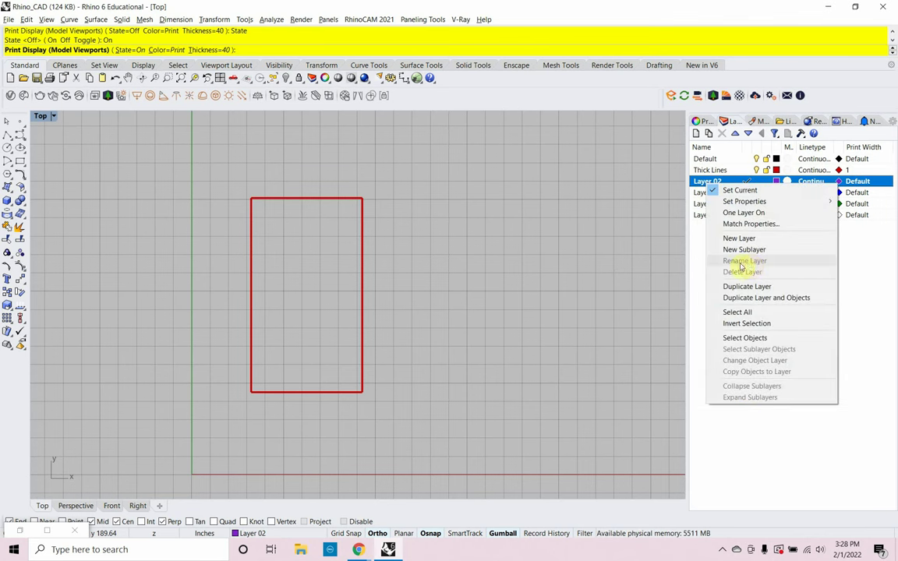
left_click(567, 272)
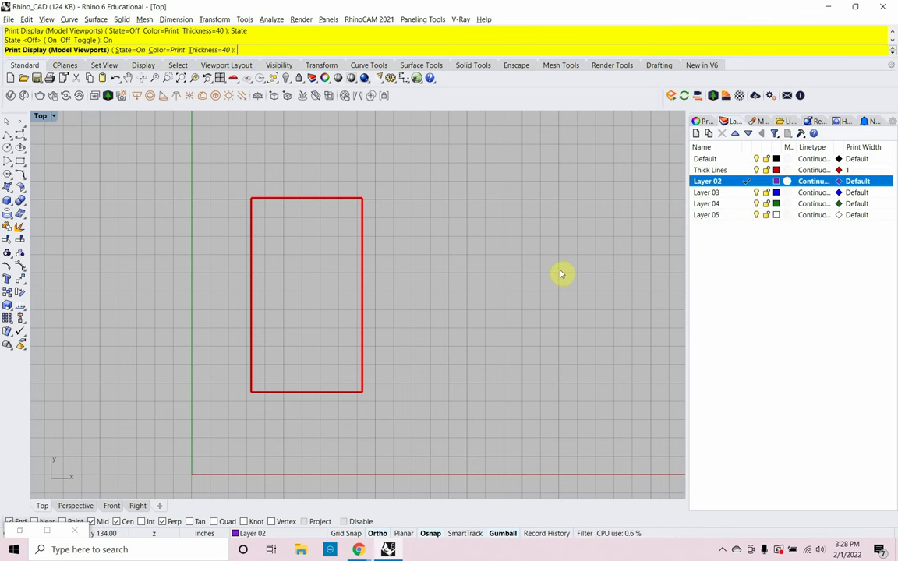
left_click(713, 182)
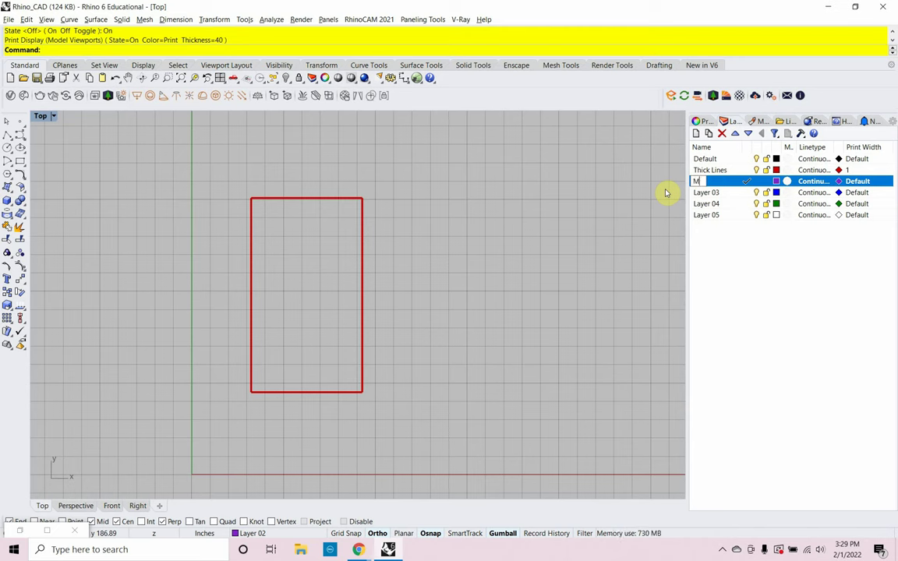
type("Lines")
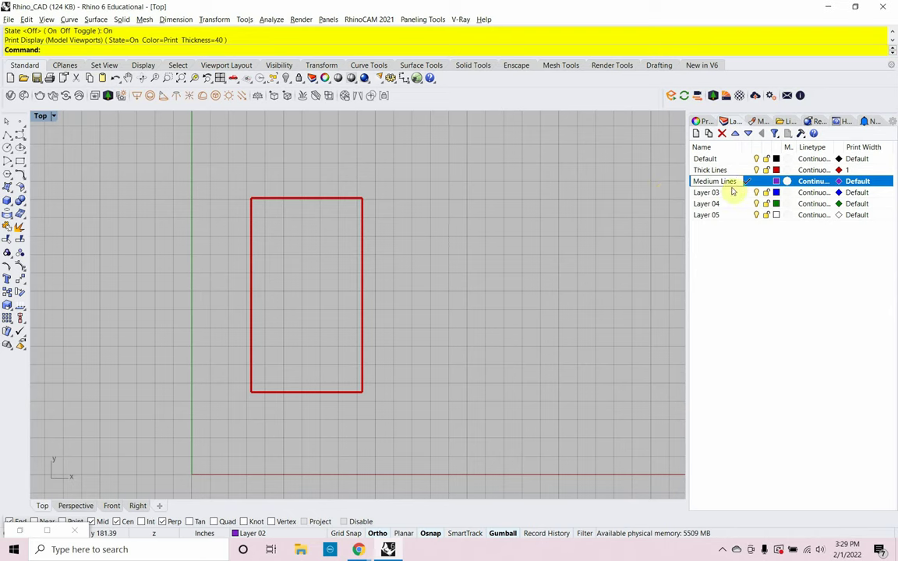
Set the Medium Lines layer's print width to 0.6 mm.
left_click(839, 181)
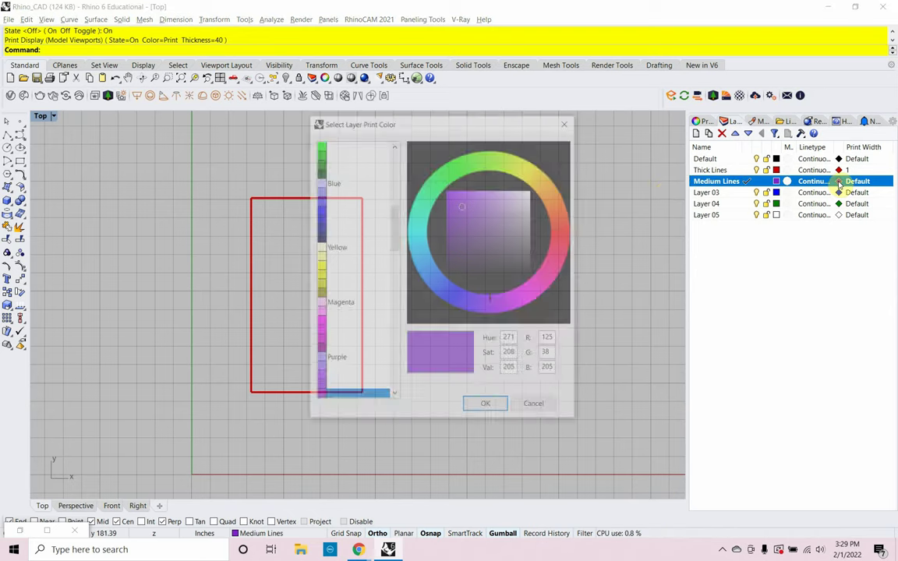
left_click(567, 122)
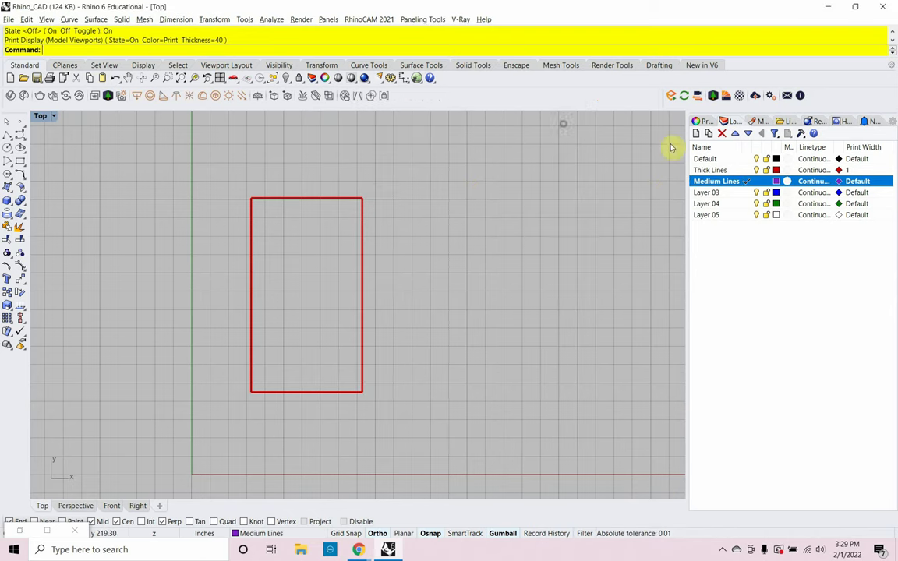
left_click(860, 186)
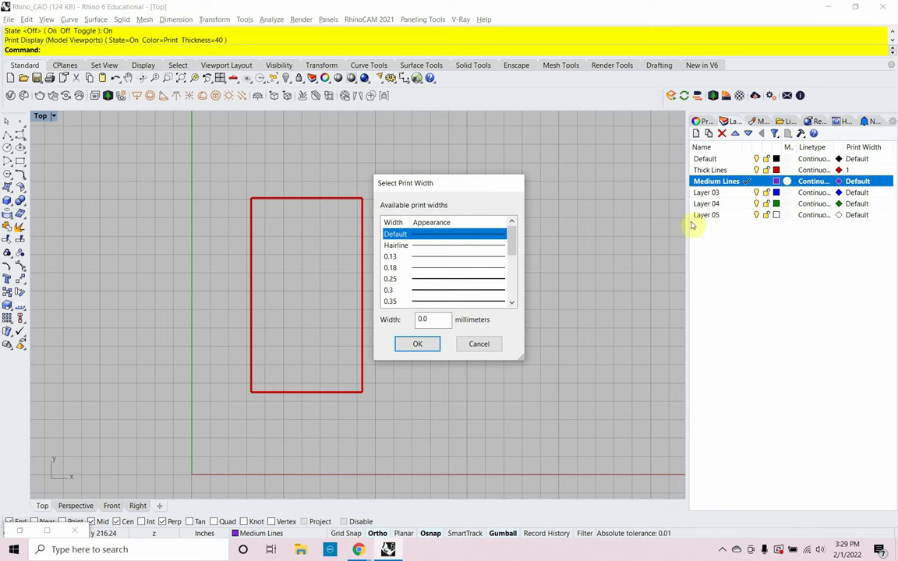
left_click_drag(509, 247, 513, 270)
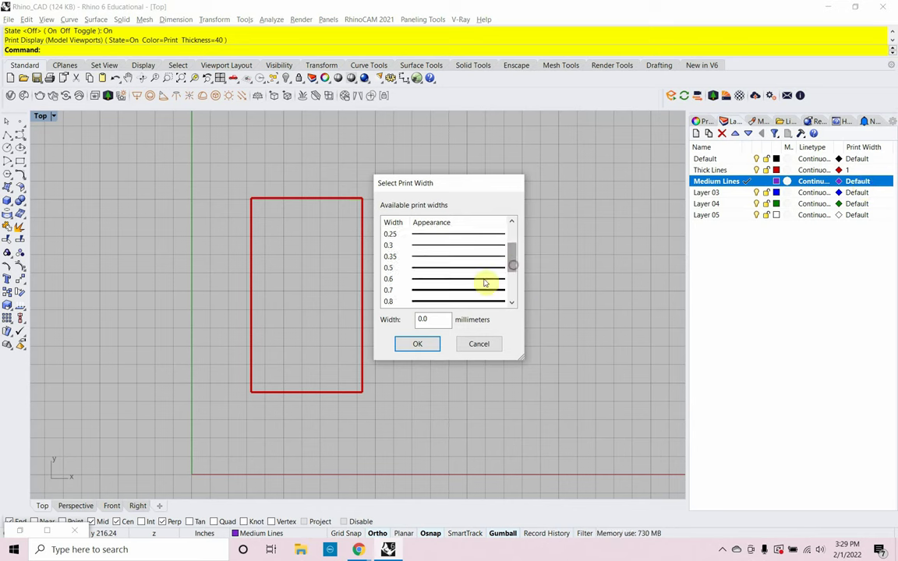
left_click(421, 279)
left_click(417, 342)
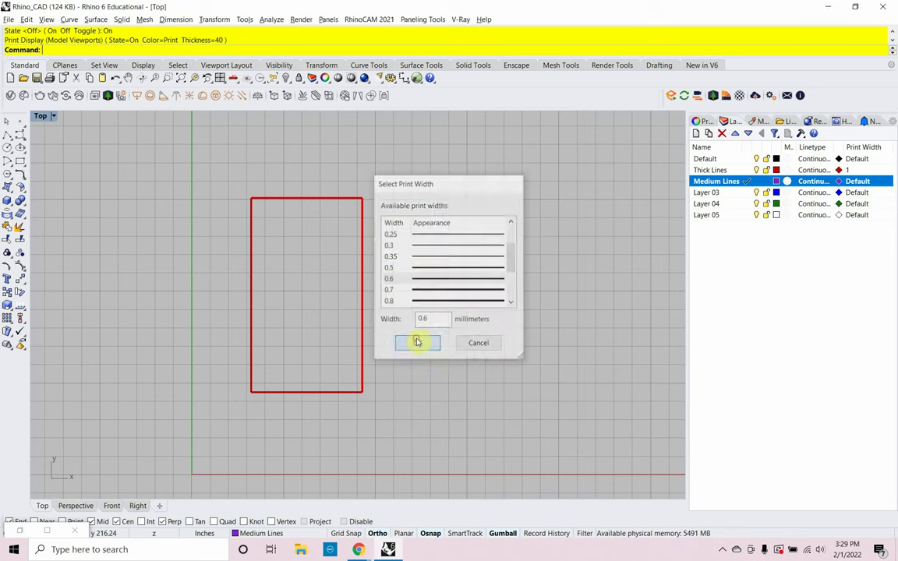
Draw a rectangle on Medium Lines that overlaps the right edge of the red rectangle.
type("rec")
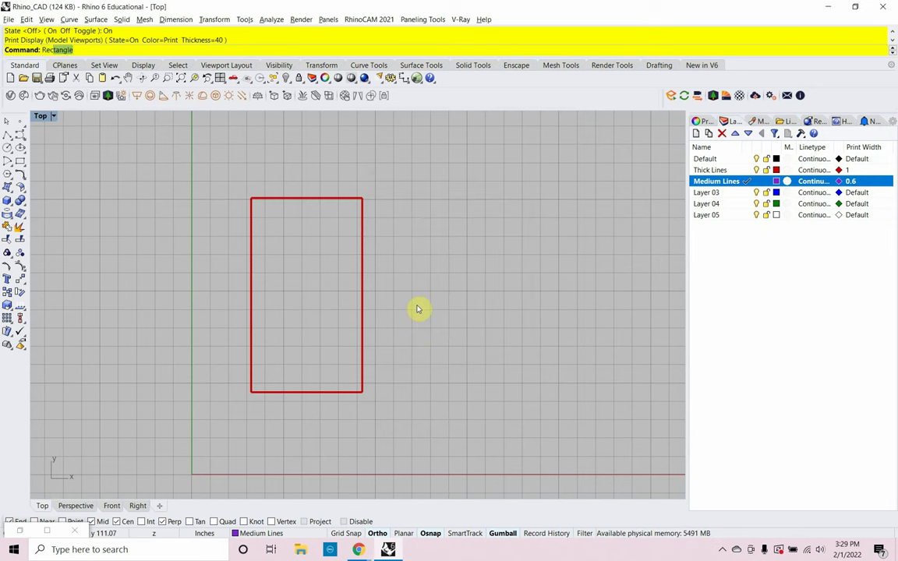
key("Return")
left_click(408, 314)
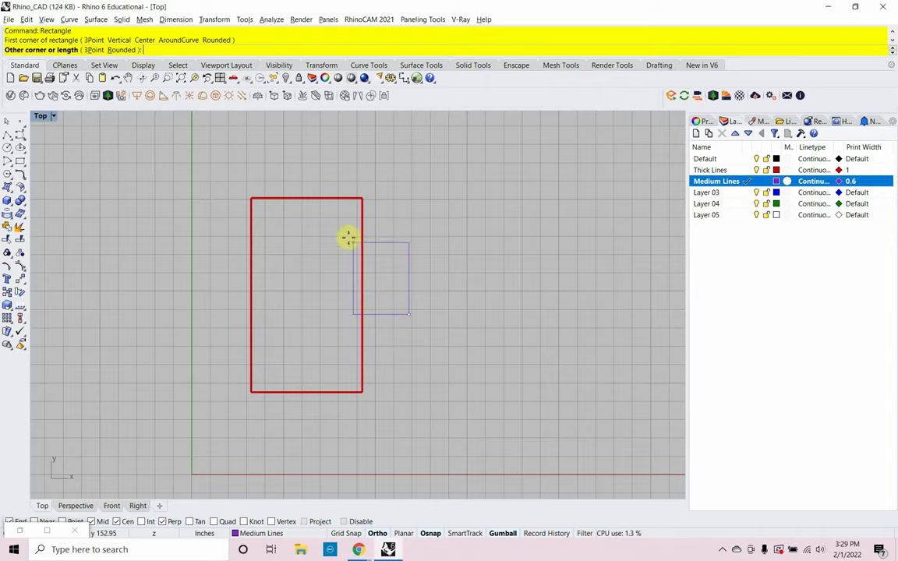
left_click(325, 225)
scroll(351, 241, "up", 8)
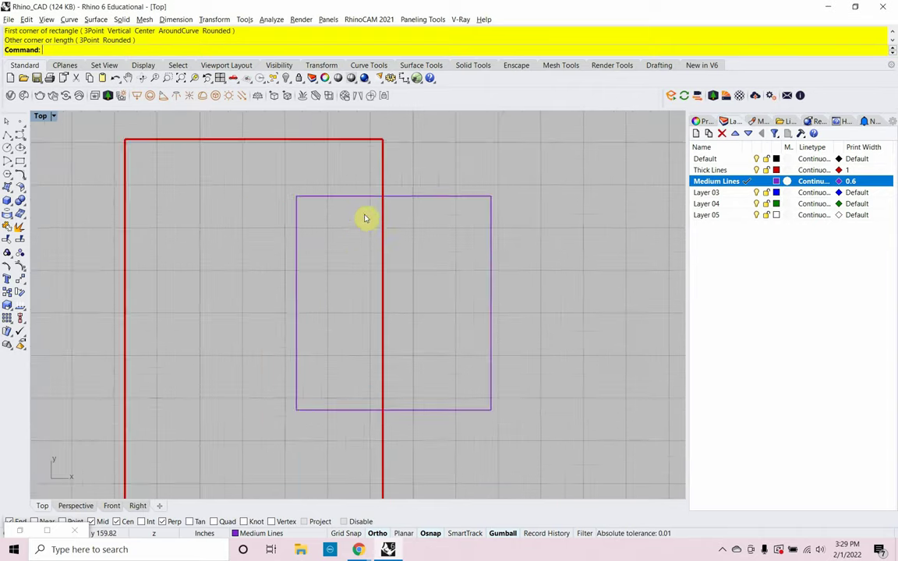
right_click_drag(368, 208, 367, 278)
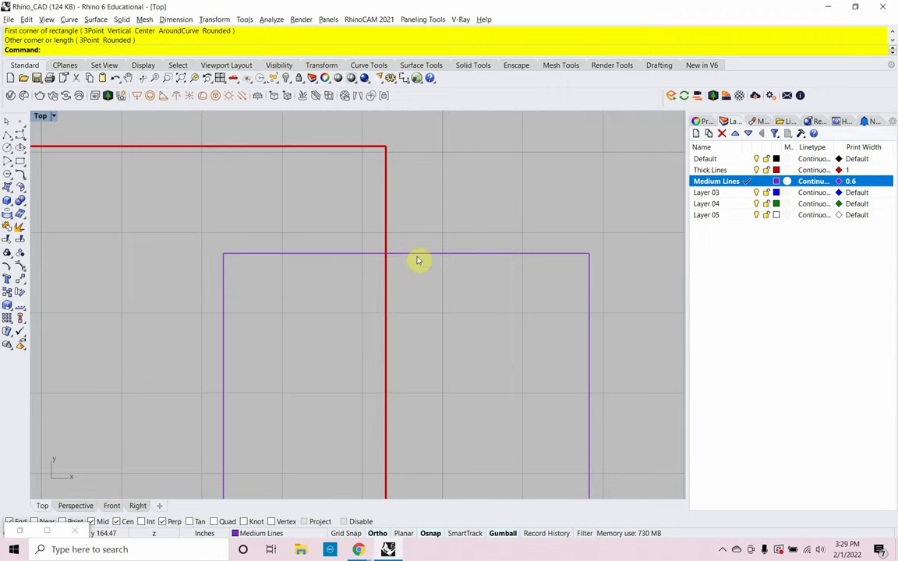
scroll(431, 201, "down", 5)
right_click_drag(451, 255, 426, 248)
scroll(444, 234, "down", 3)
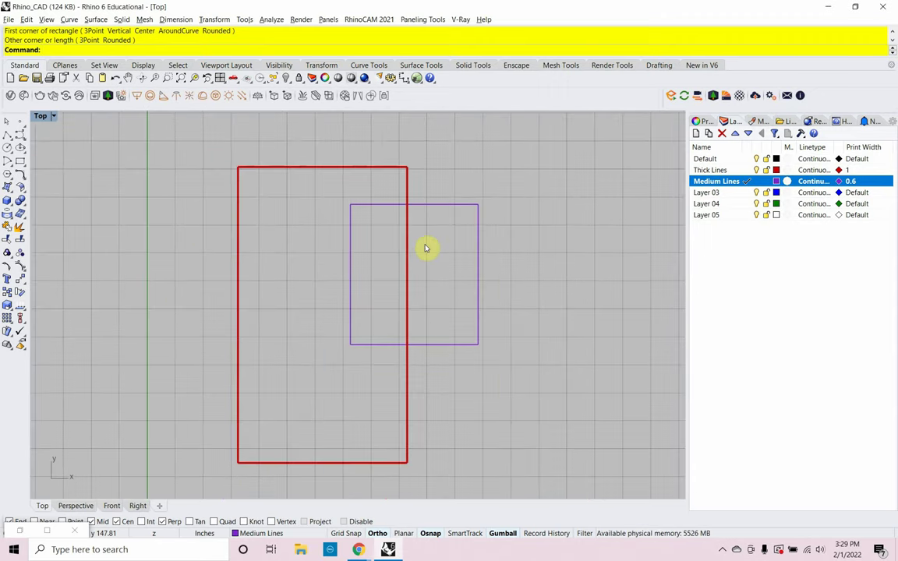
Make Layer 03 current, rename it Thin Lines and set its print width to 0.13 mm.
double_click(702, 192)
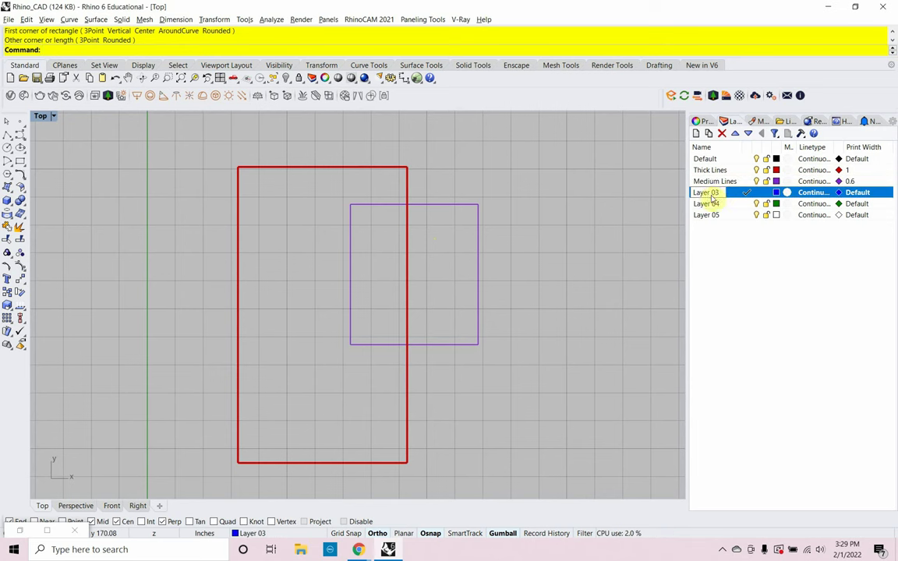
type("Thin Lines")
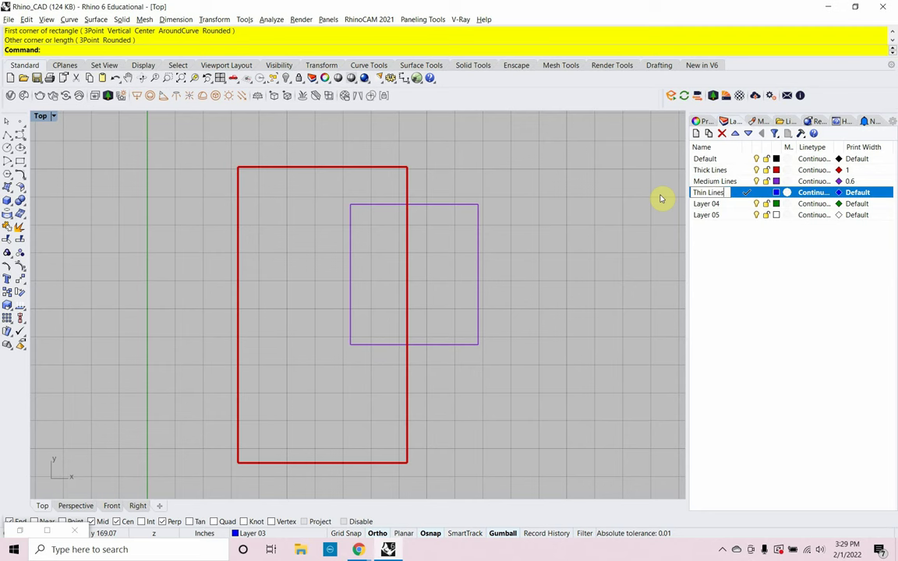
left_click(747, 192)
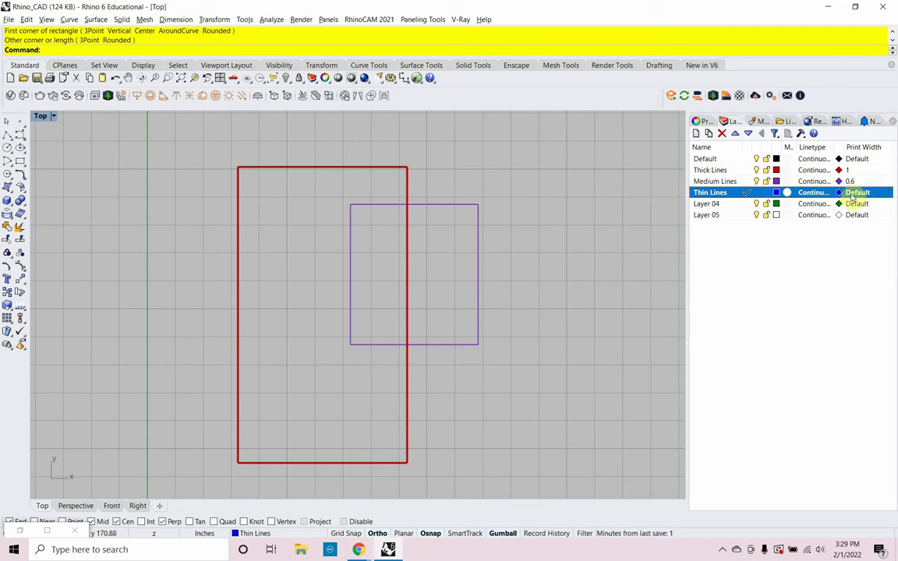
left_click(853, 197)
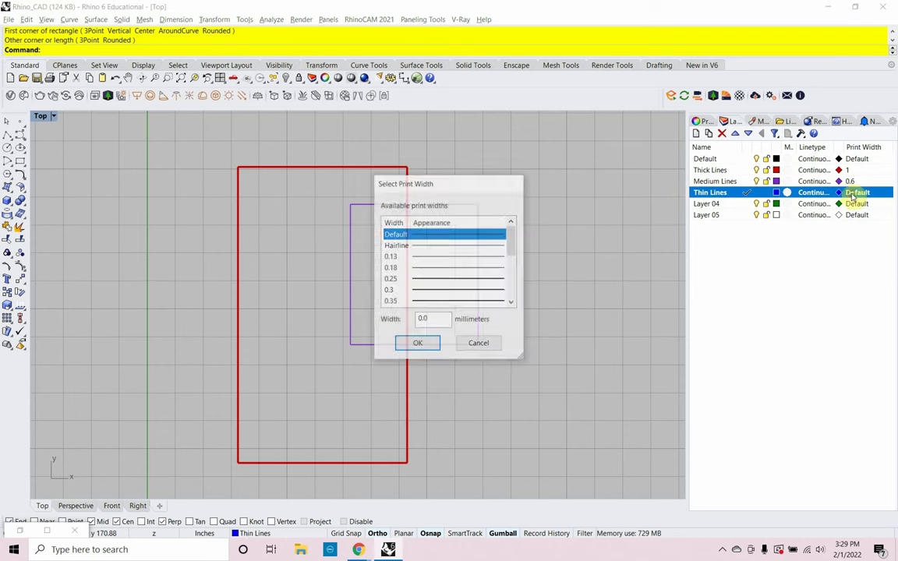
left_click(409, 257)
left_click(413, 343)
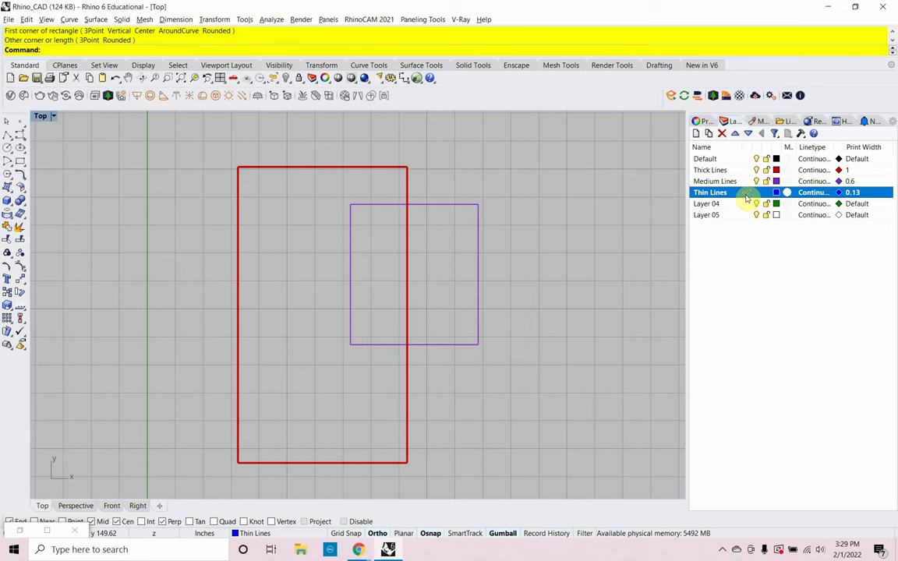
Draw a rectangle on Thin Lines that overlaps the left edge of the red rectangle.
type("Rectangle")
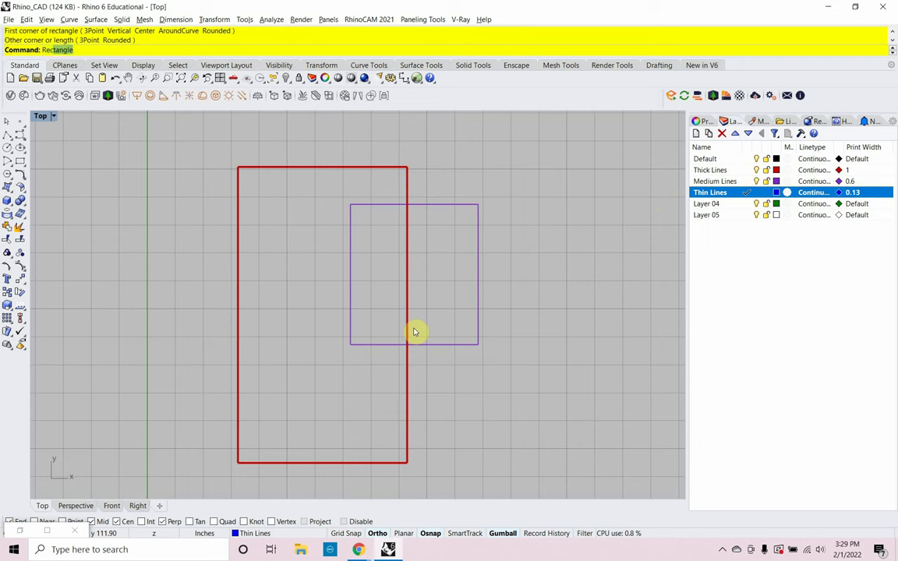
key("Return")
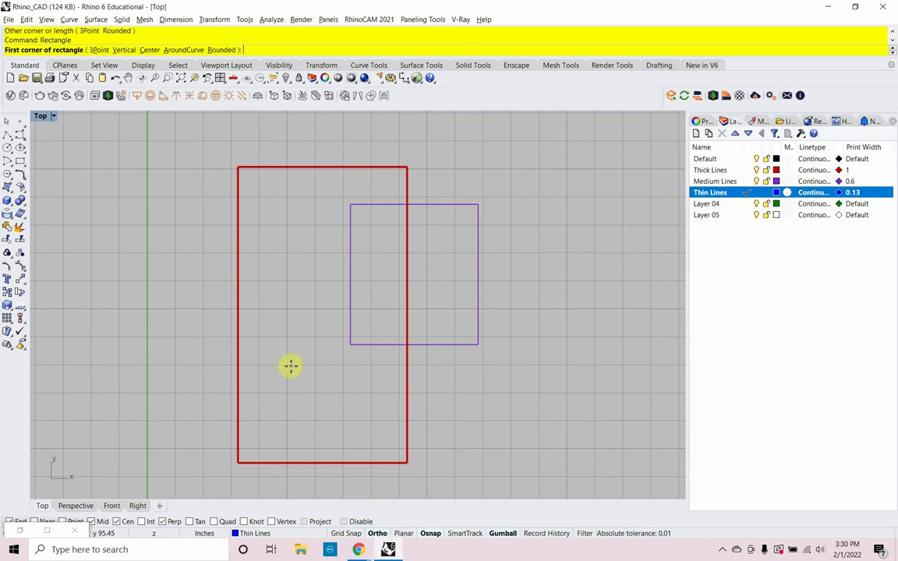
left_click(290, 366)
left_click(201, 220)
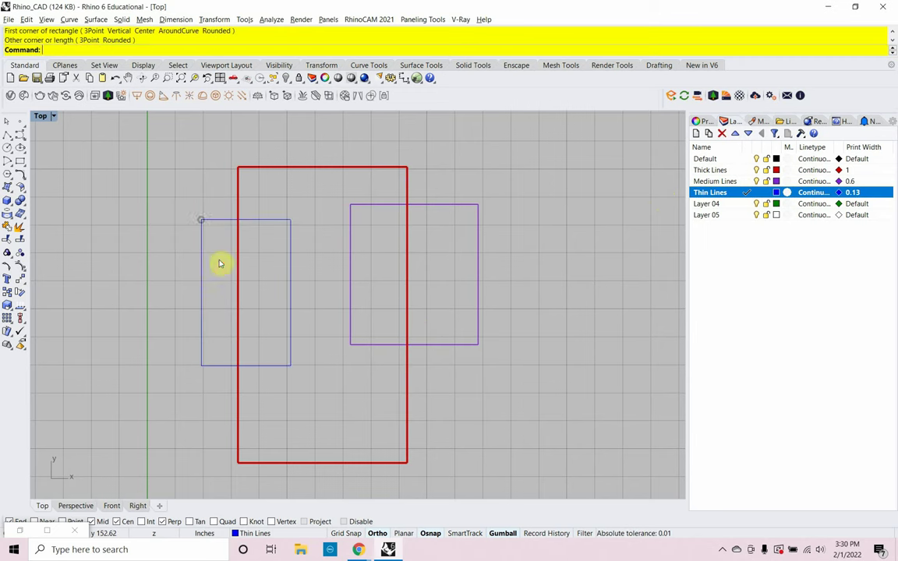
scroll(279, 223, "up", 3)
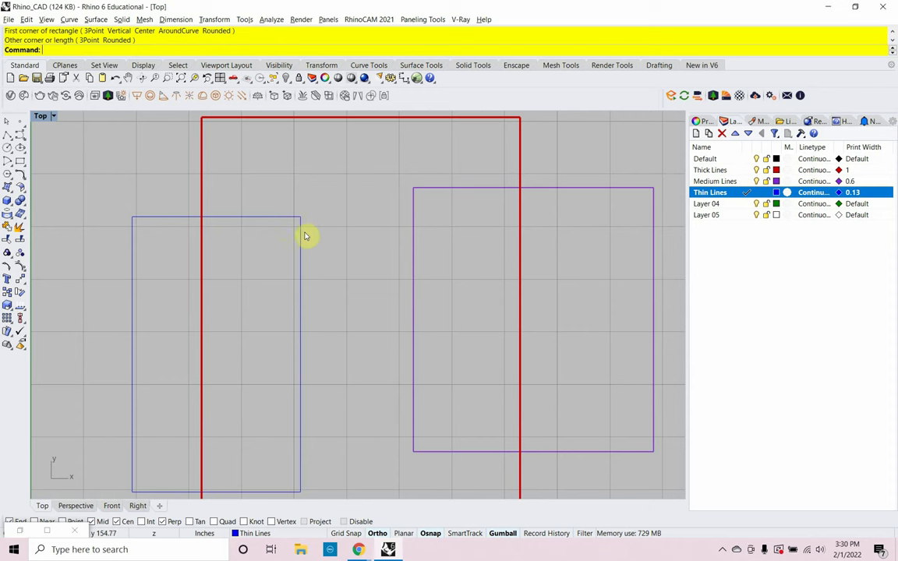
Move the three lineweight rectangles horizontally to the left, past the columns of circles and outside the grid.
scroll(312, 238, "down", 10)
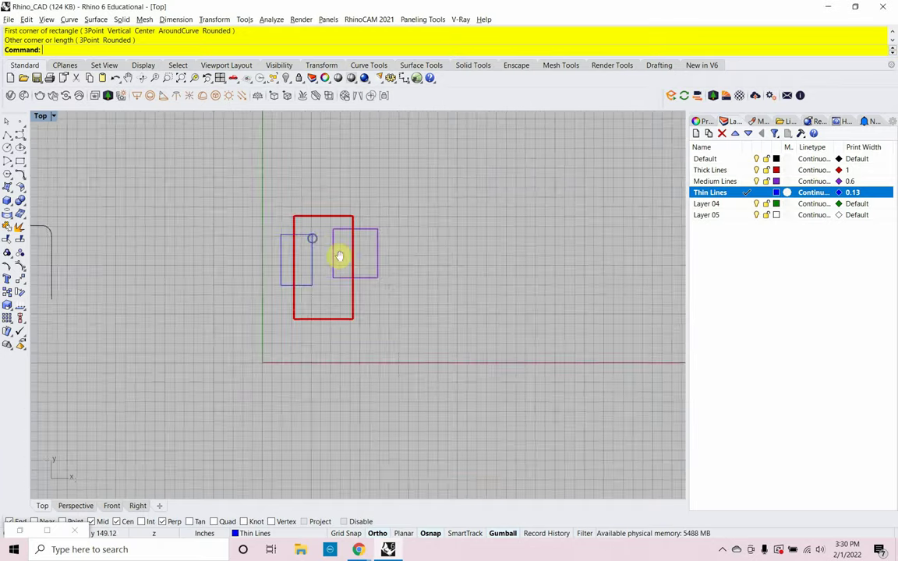
left_click_drag(350, 320, 454, 226)
key("Return")
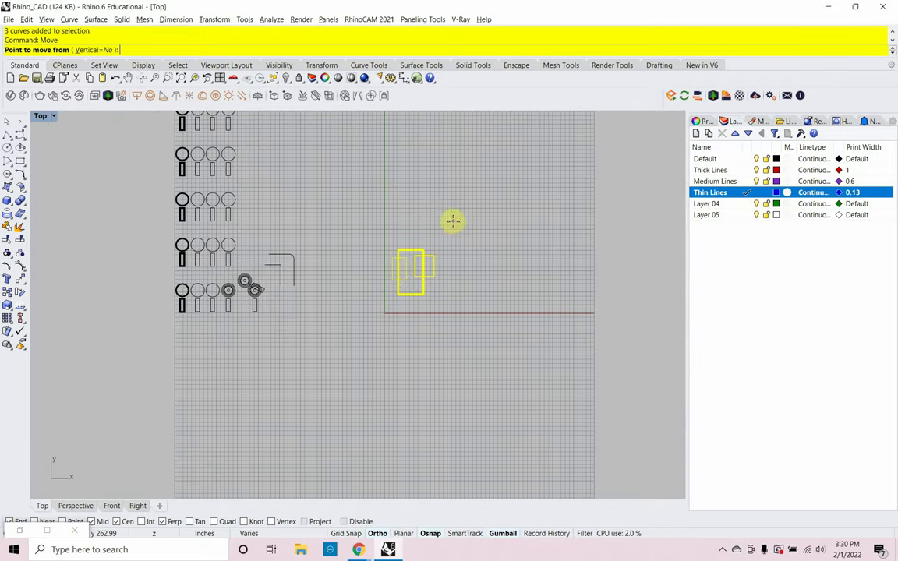
left_click(319, 381)
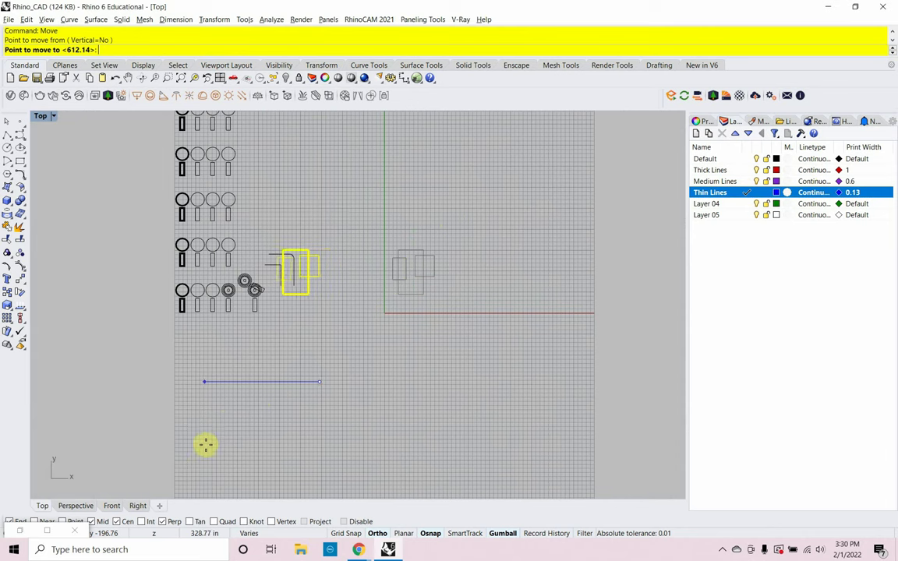
left_click(54, 459)
key("Escape")
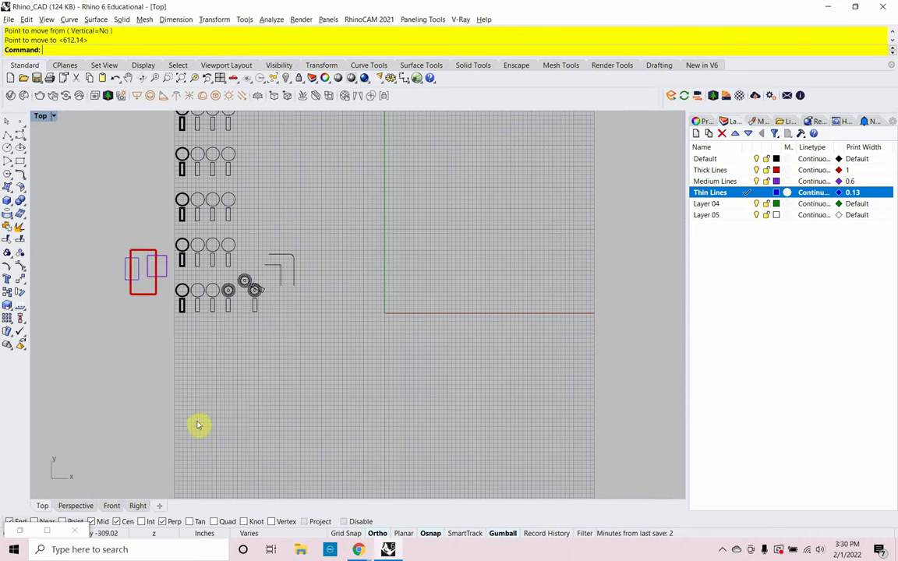
Review the drawing topics listed in the Grasshopper outline, including Walls, and return to the Rhino drawing.
left_click(46, 533)
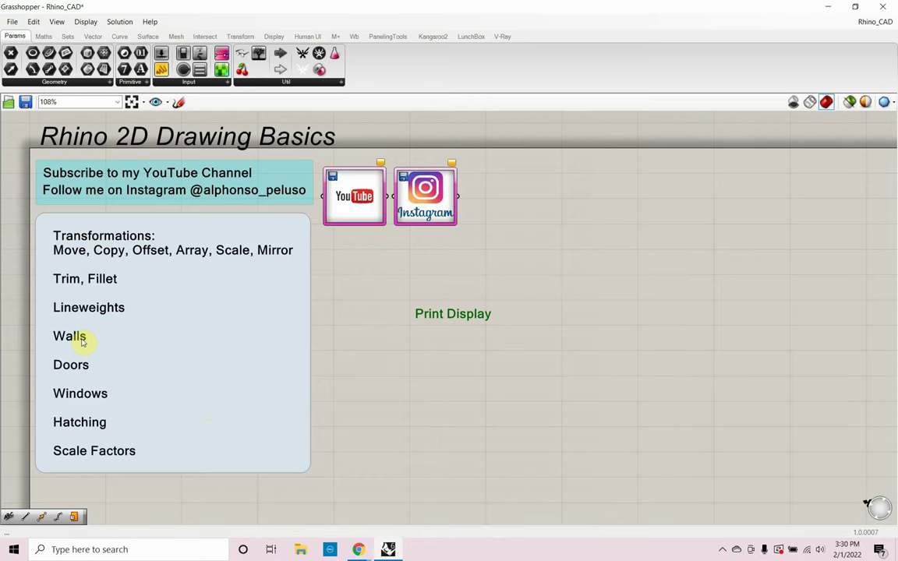
left_click(827, 7)
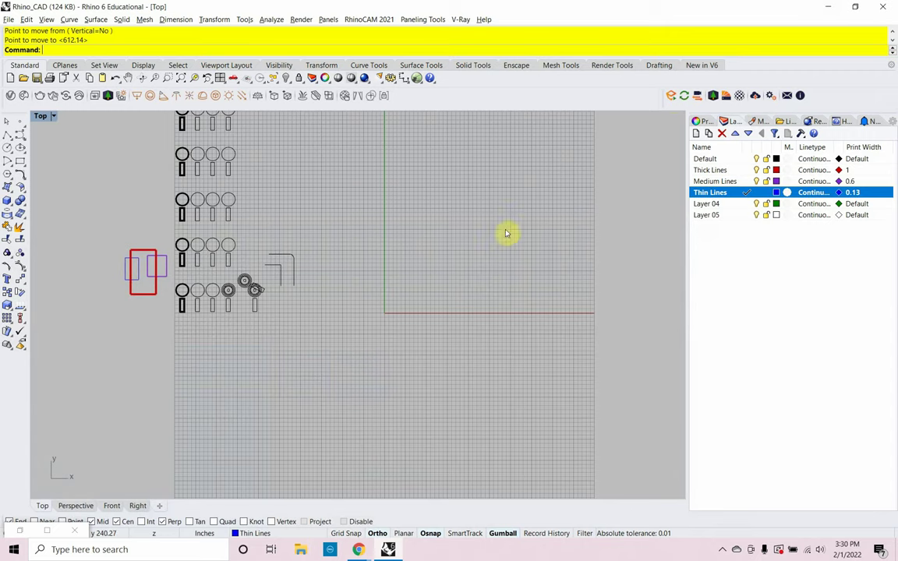
Make Thick Lines the current layer and turn on Grid Snap for drafting around the origin.
left_click(745, 170)
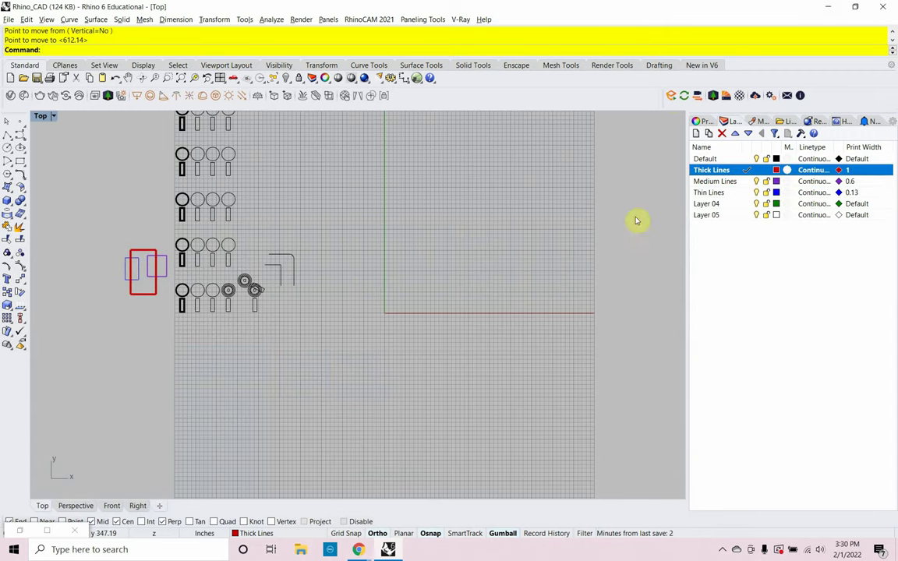
right_click_drag(397, 296, 357, 341)
scroll(352, 329, "up", 5)
scroll(352, 330, "down", 4)
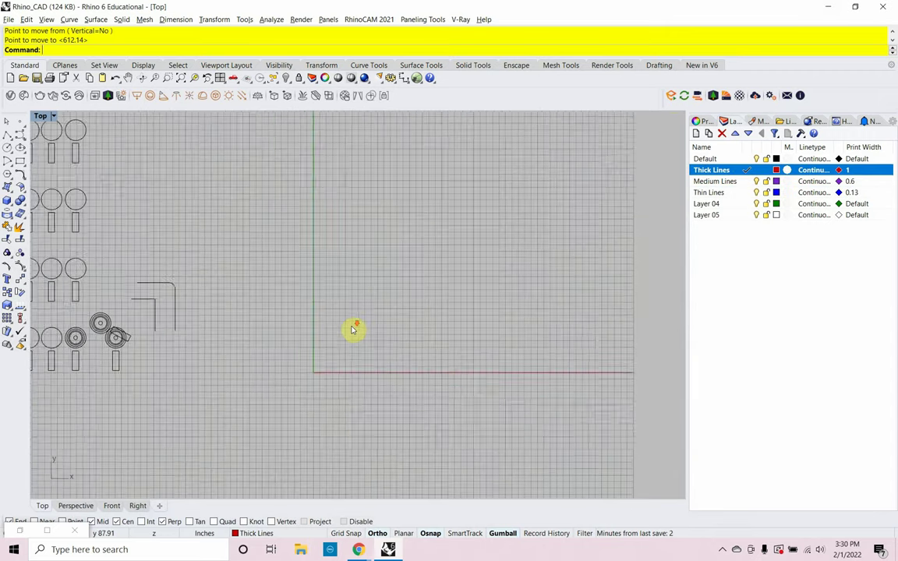
right_click_drag(306, 372, 287, 381)
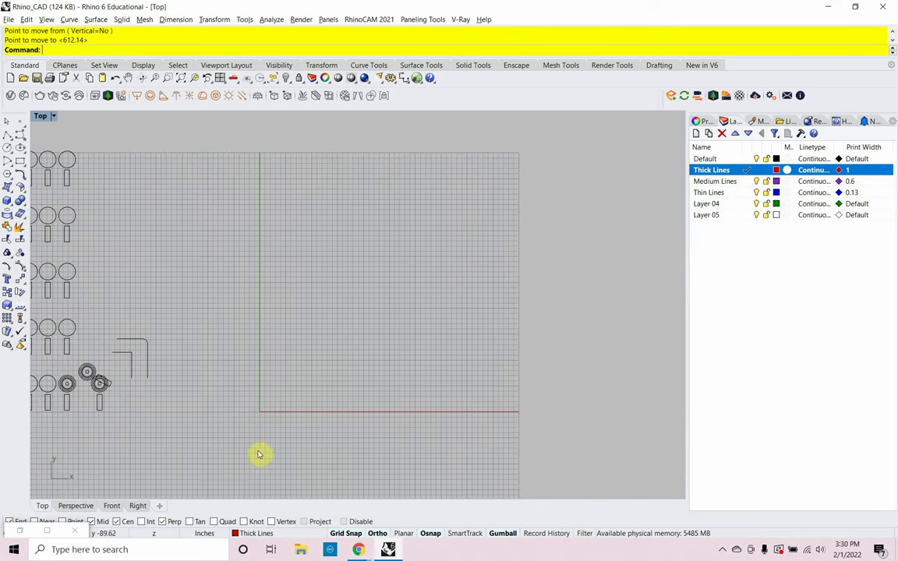
scroll(260, 456, "up", 2)
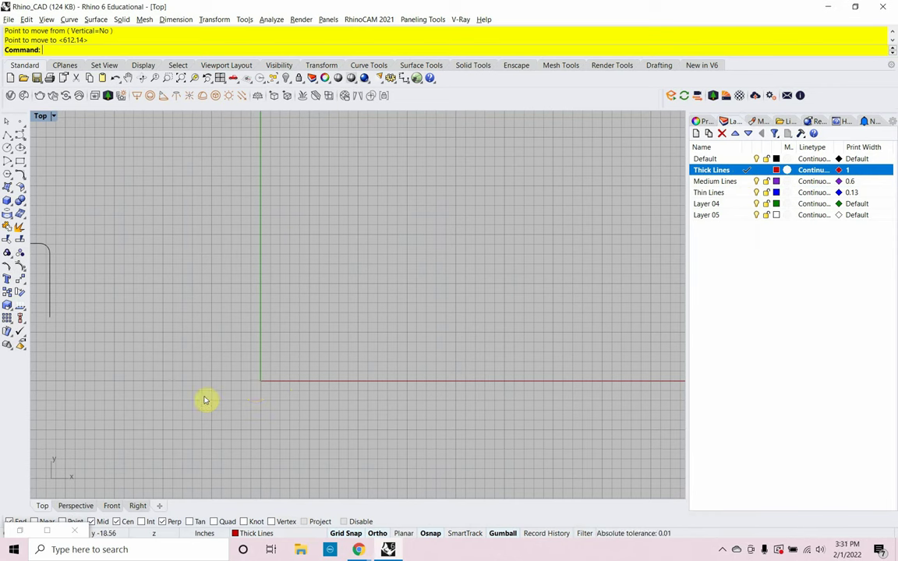
type("Polyline")
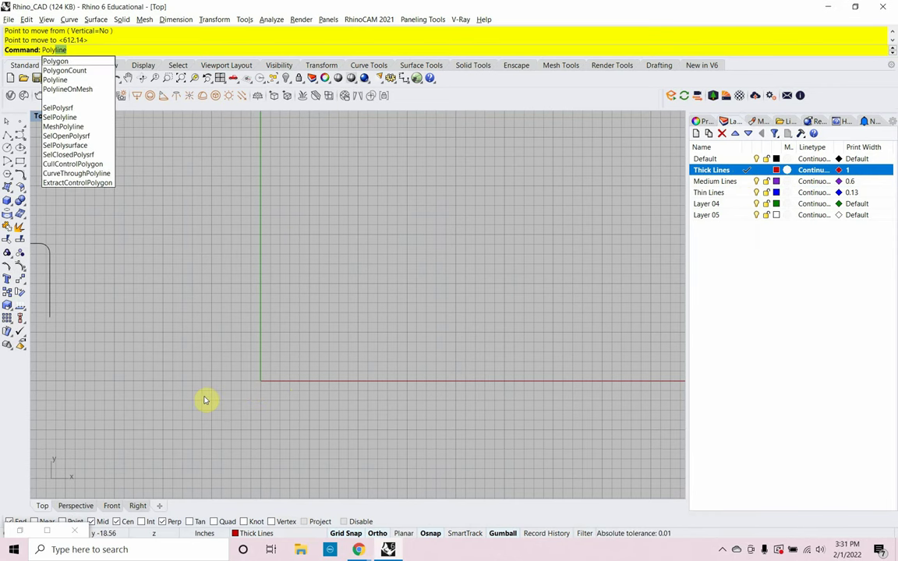
key("Down")
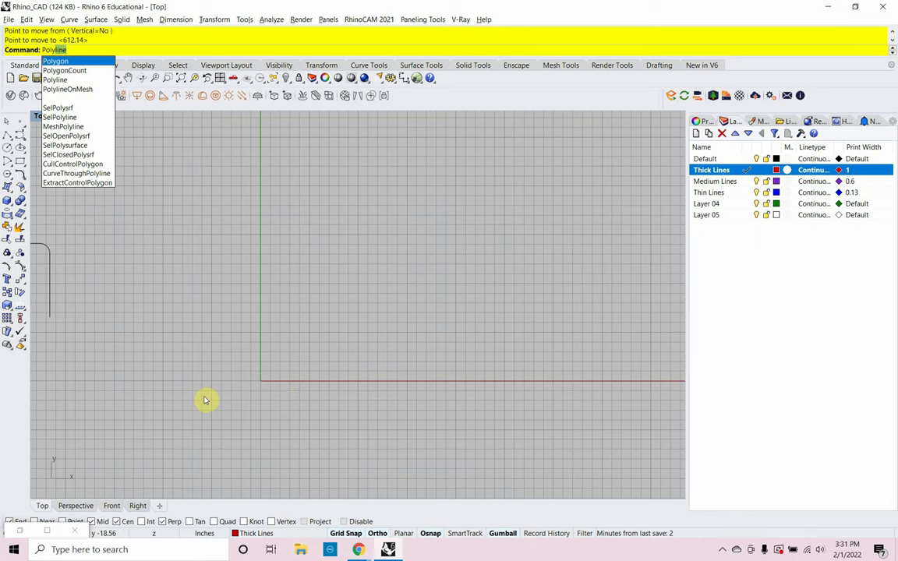
key("Up")
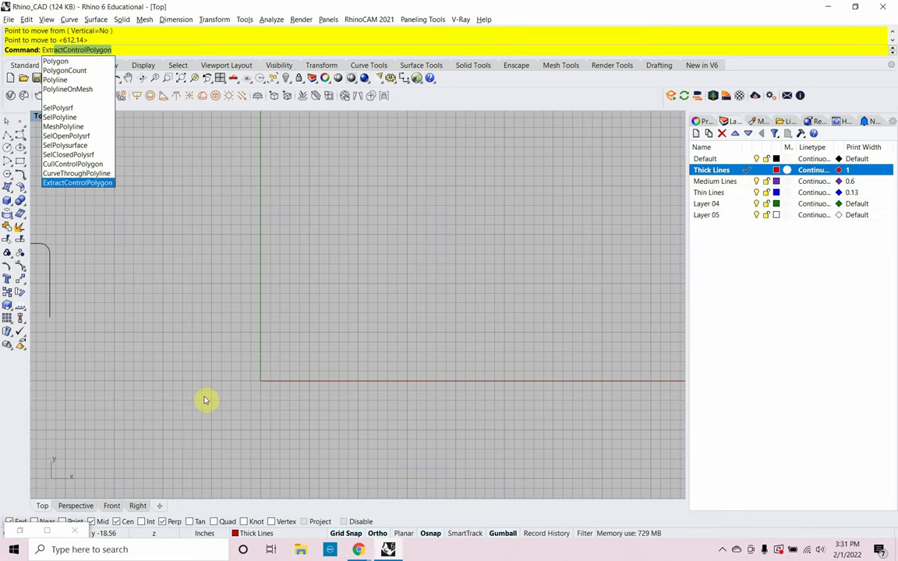
key("BackSpace")
key("BackSpace")
key("BackSpace")
key("BackSpace")
key("BackSpace")
Start a polyline at the origin, turn Ortho off and draw the first segment 20' along the positive X axis.
type("P")
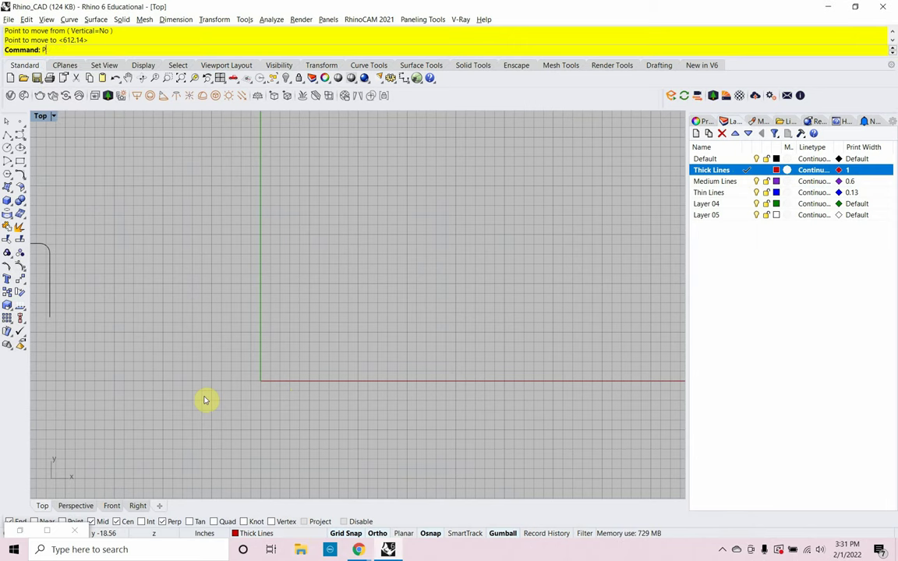
type("olyline")
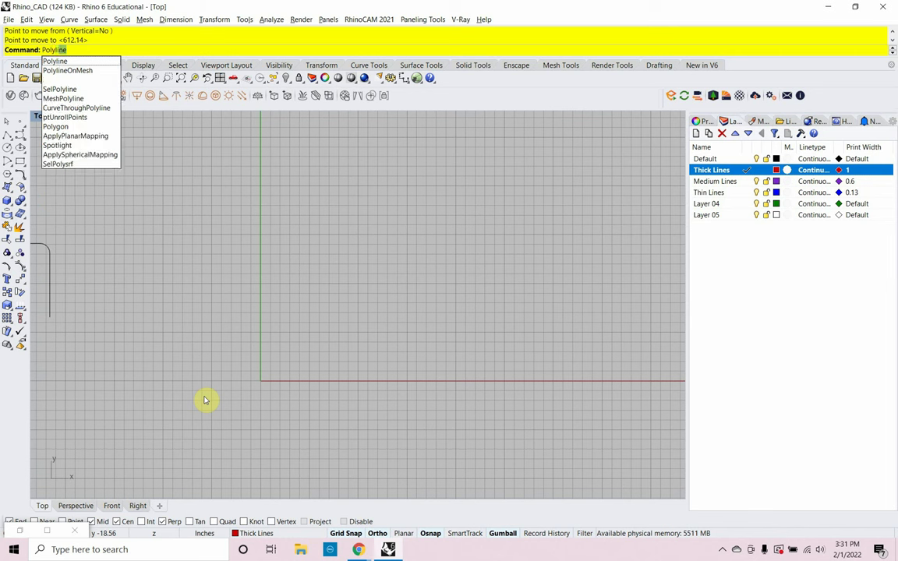
key("Return")
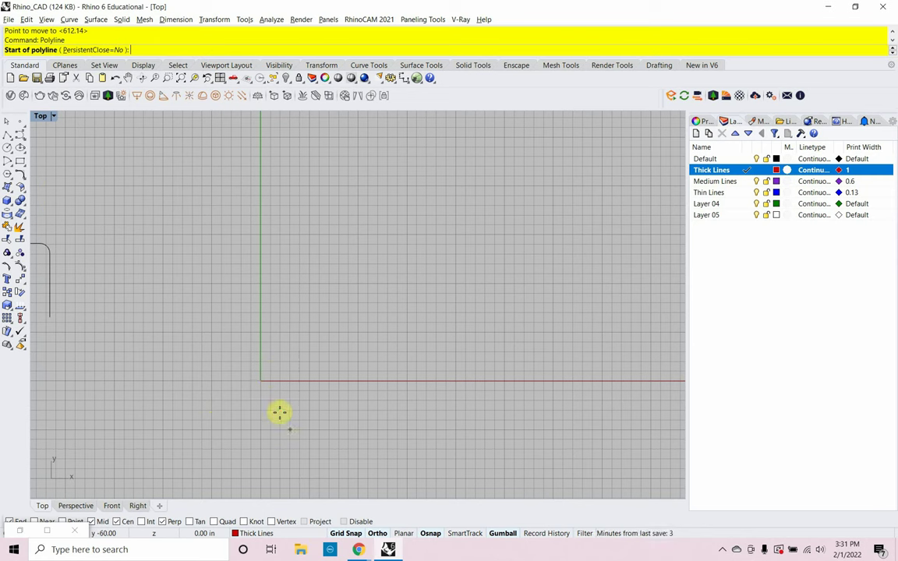
left_click(260, 381)
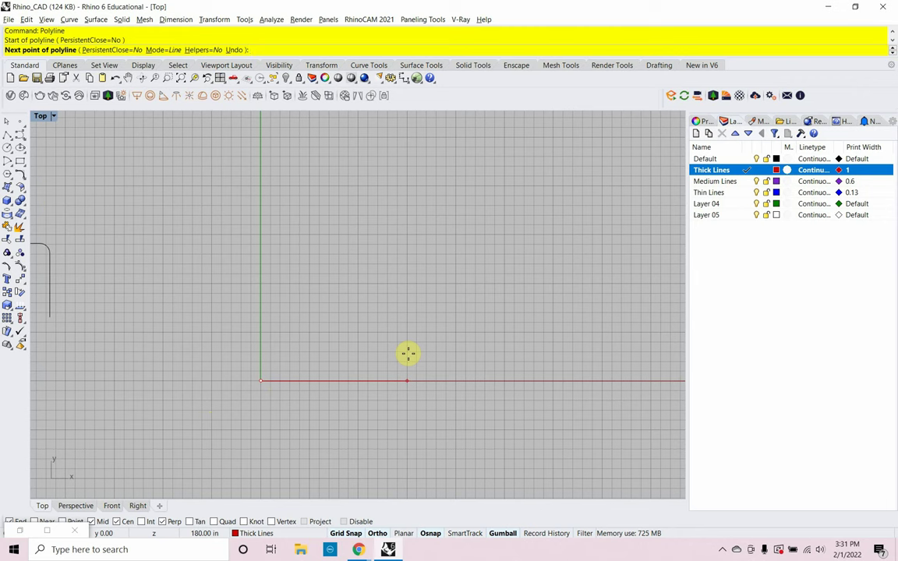
type("20'")
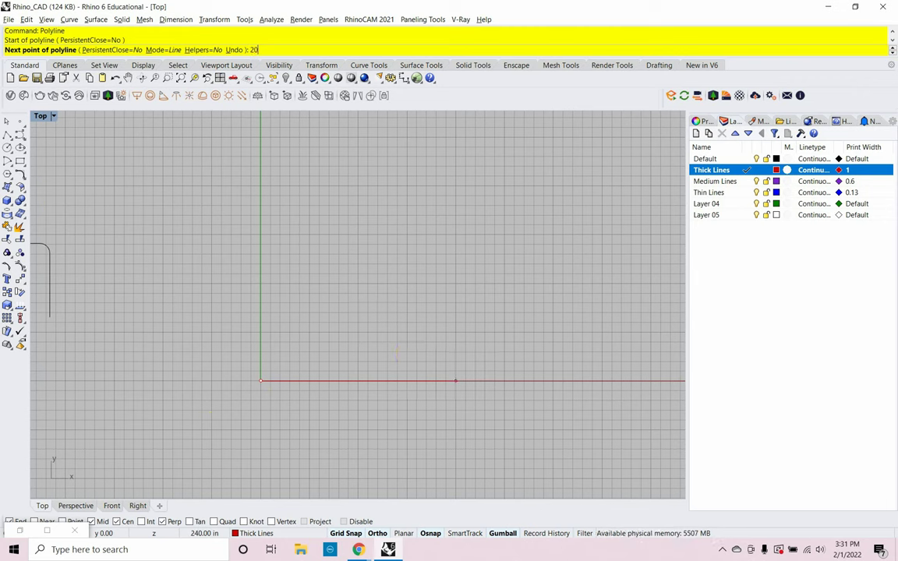
key("Return")
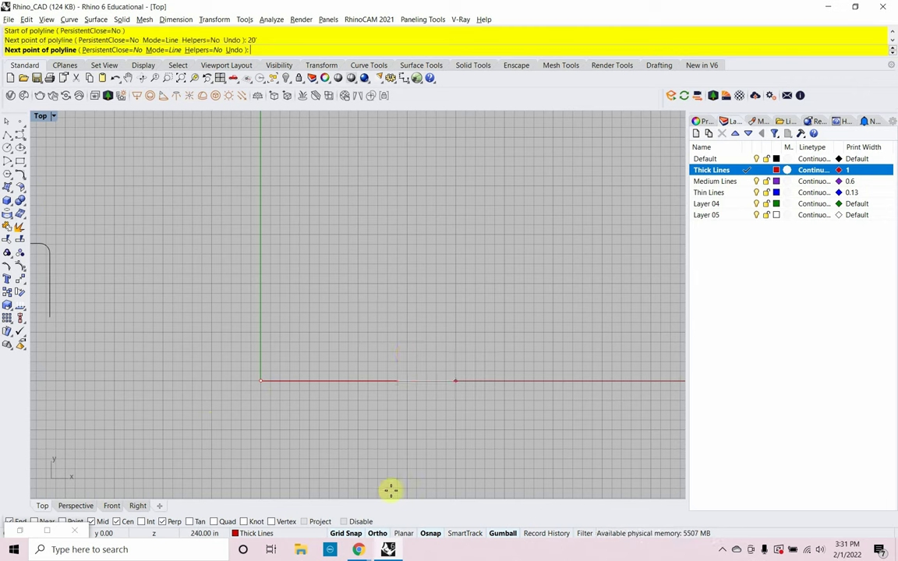
left_click(376, 533)
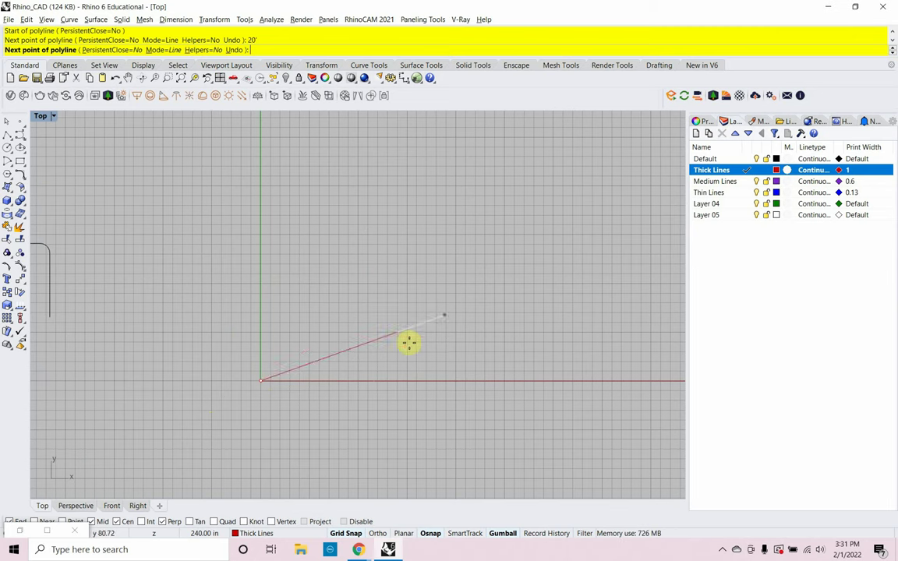
left_click(457, 381)
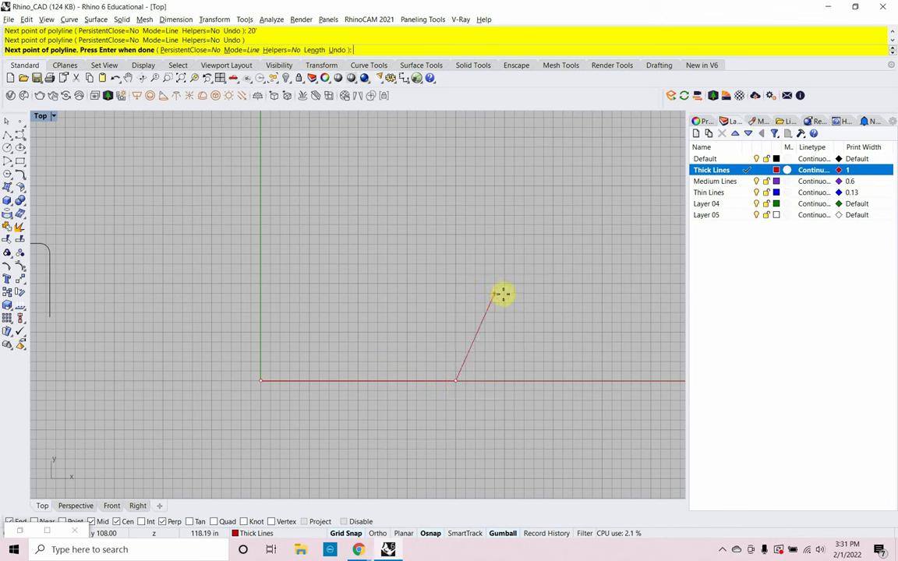
Add a 20' diagonal segment rising to the right from the end of the base line.
type("20")
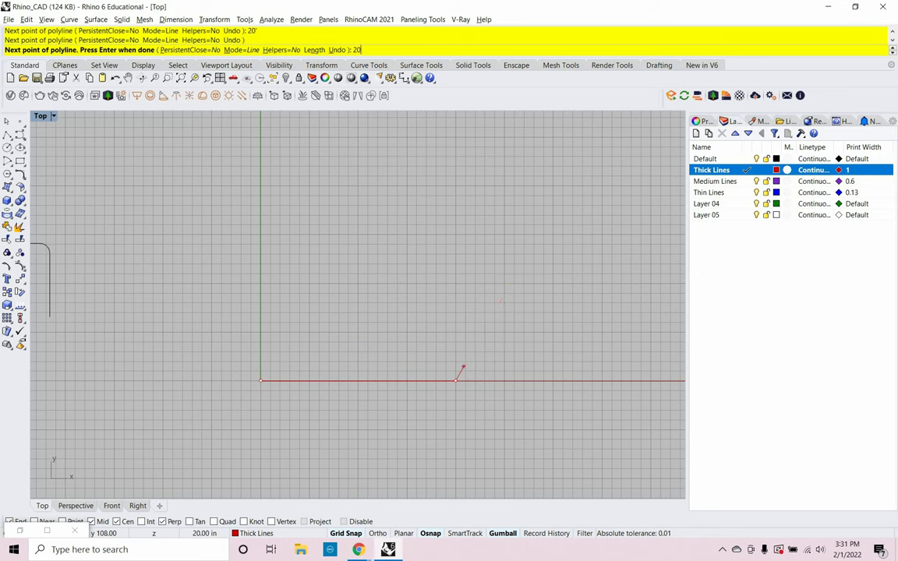
key("Return")
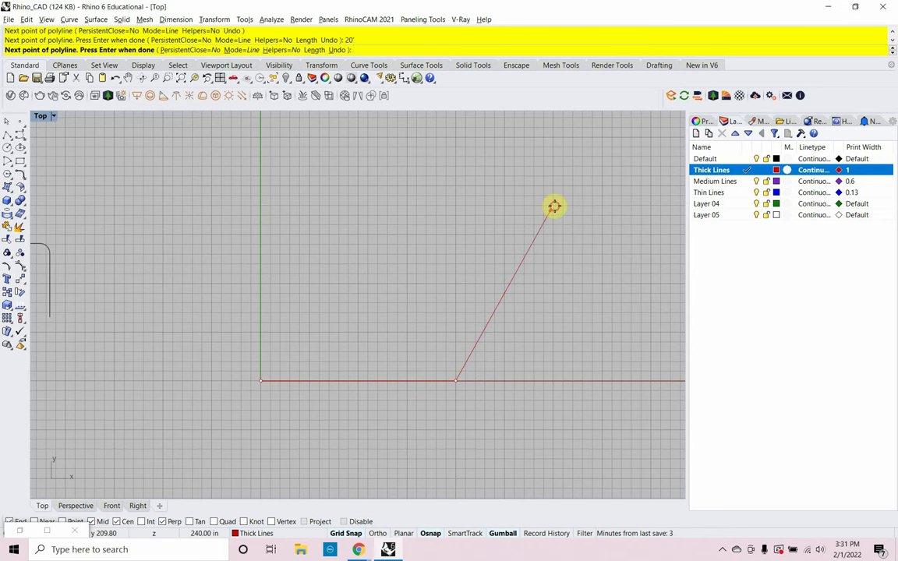
left_click(553, 206)
Add a 30' segment straight up from the diagonal's end, with Ortho turned on.
scroll(527, 299, "down", 5)
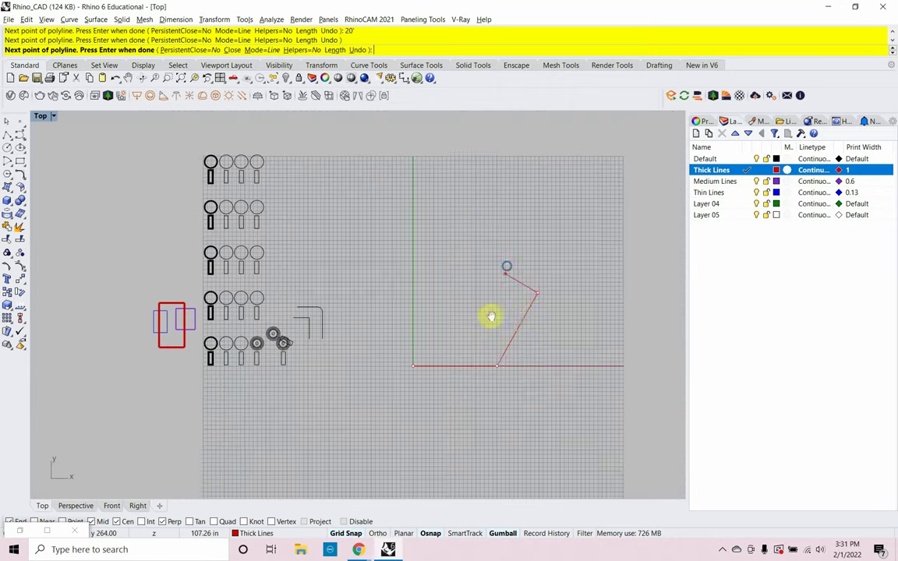
right_click_drag(491, 315, 474, 355)
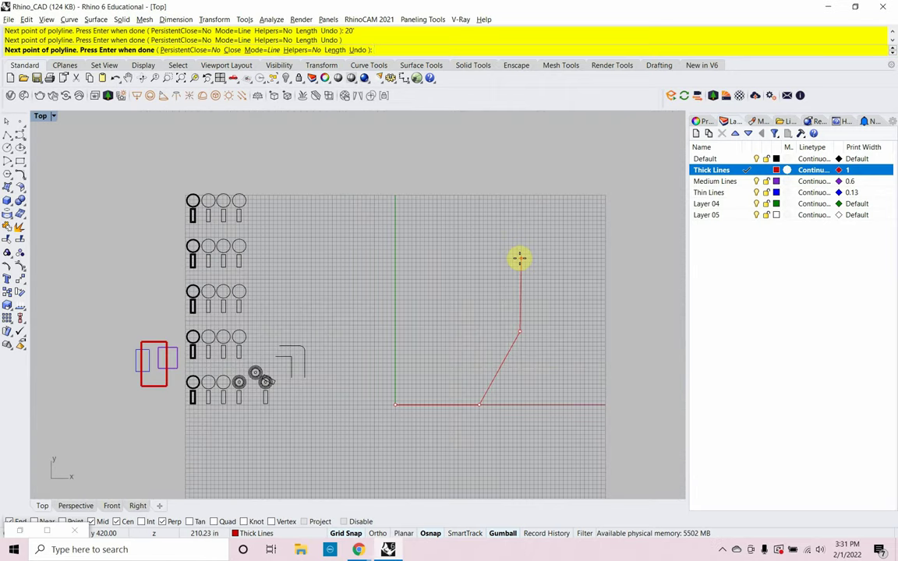
type("30")
key("Return")
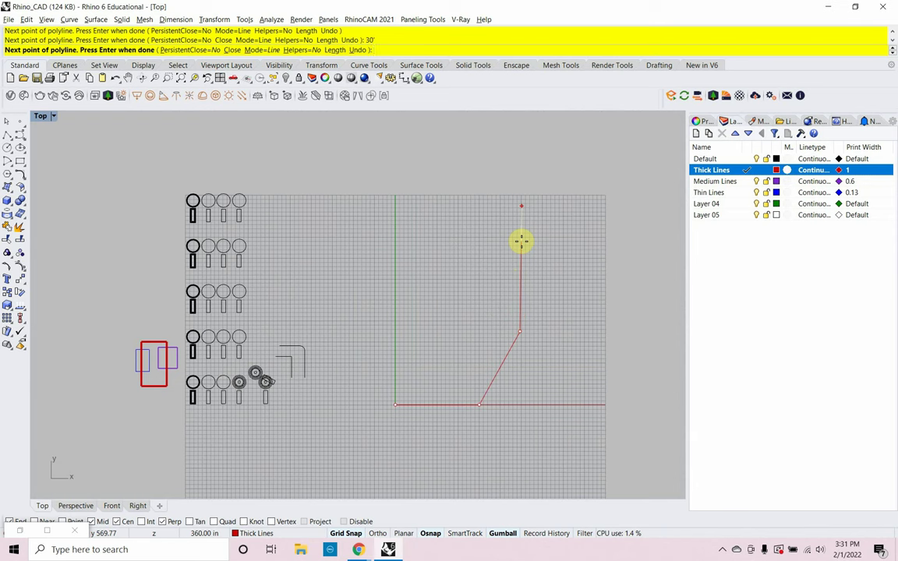
left_click(379, 534)
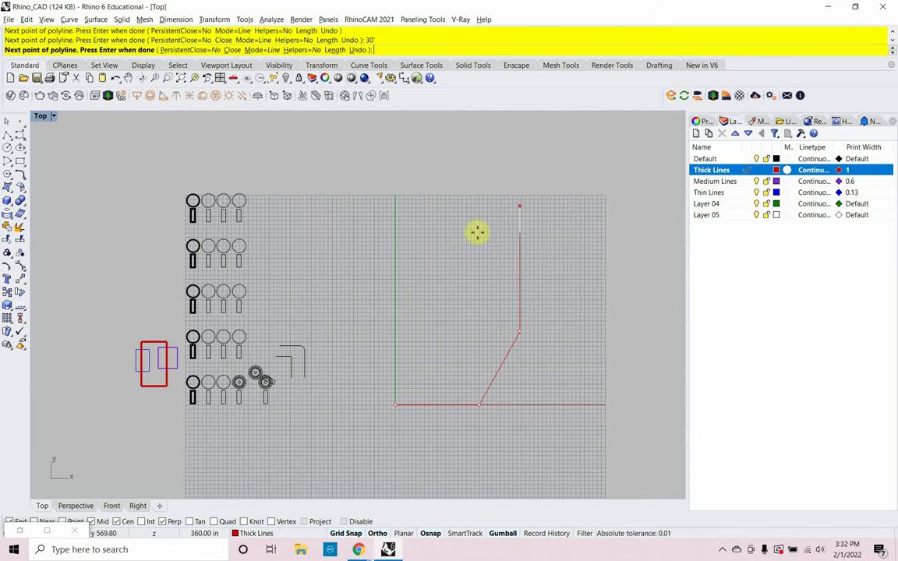
left_click(502, 203)
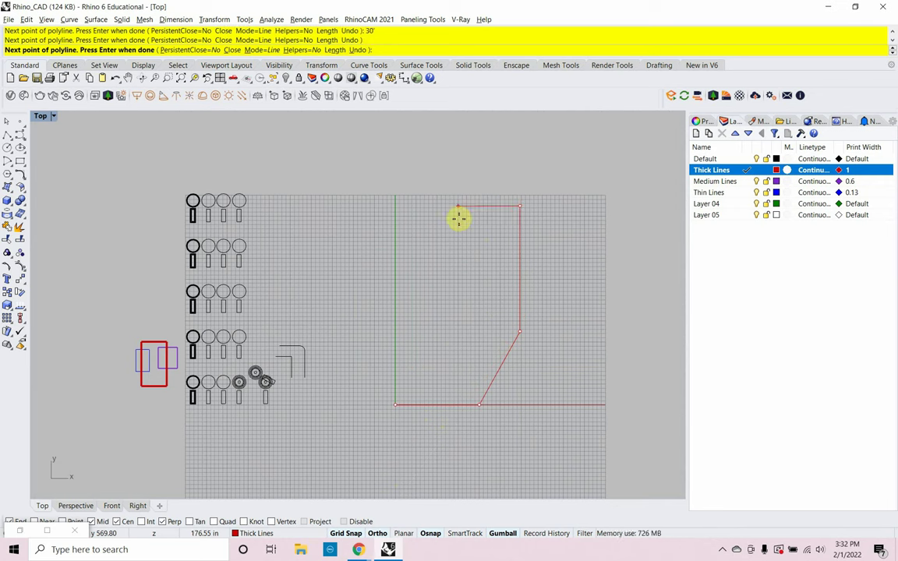
Add a 20' horizontal segment to the left with Ortho on, and a 20' diagonal down to the Y axis with Ortho off.
type("20'")
key("Return")
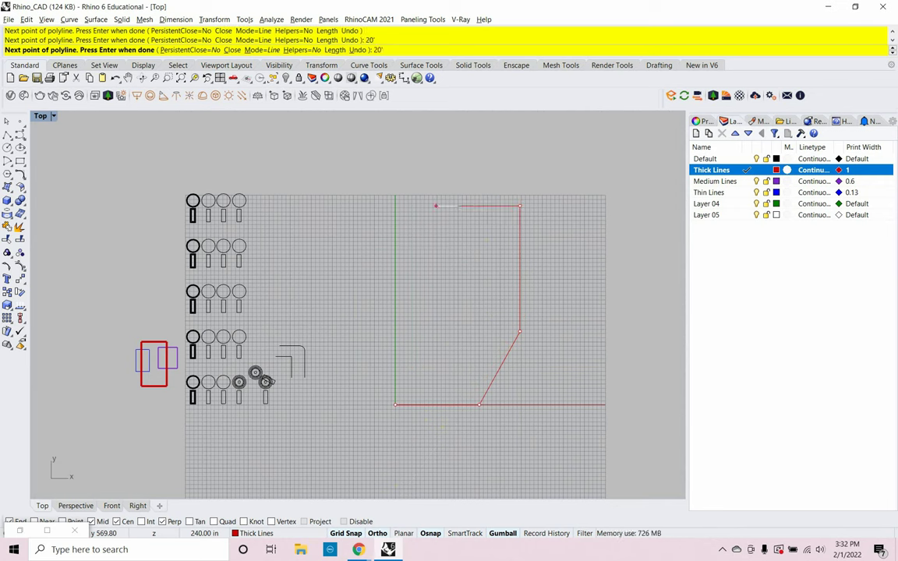
left_click(458, 219)
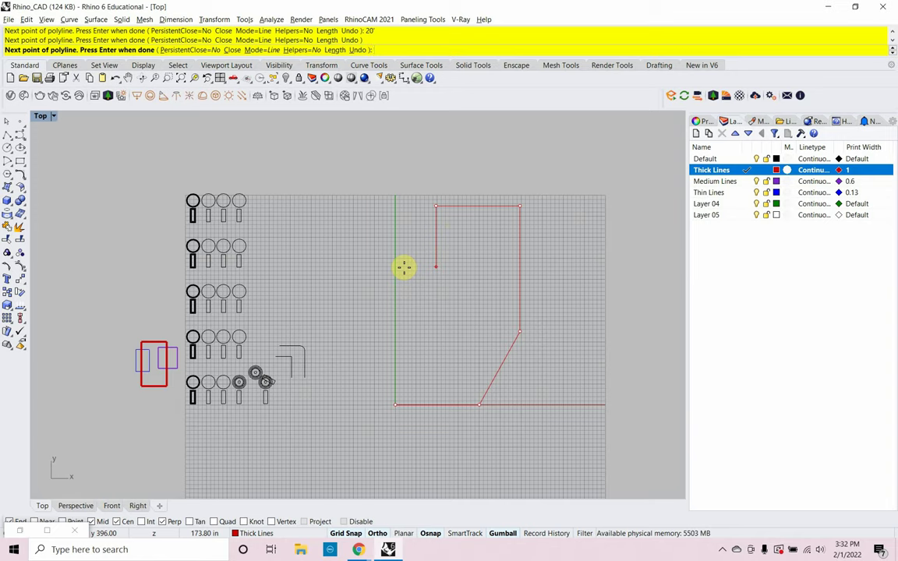
scroll(405, 273, "up", 3)
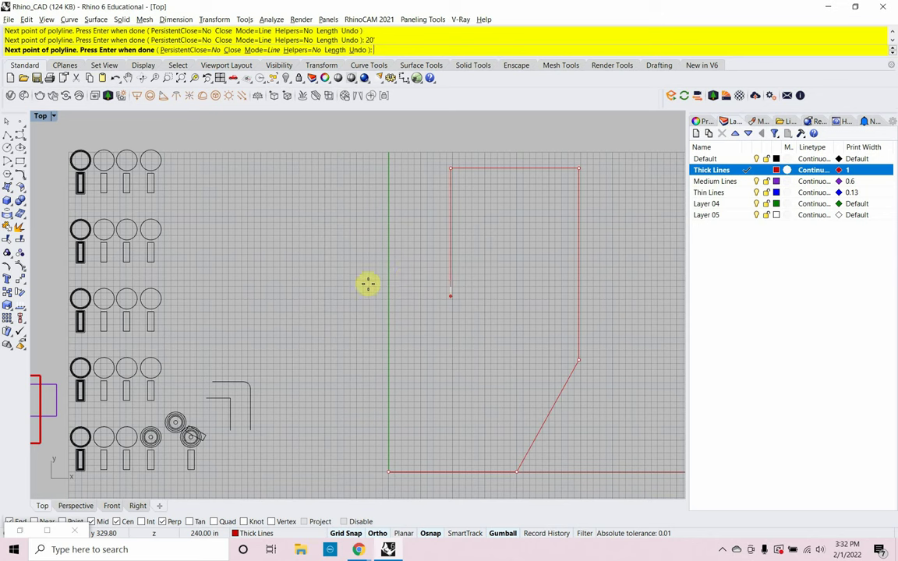
left_click(379, 534)
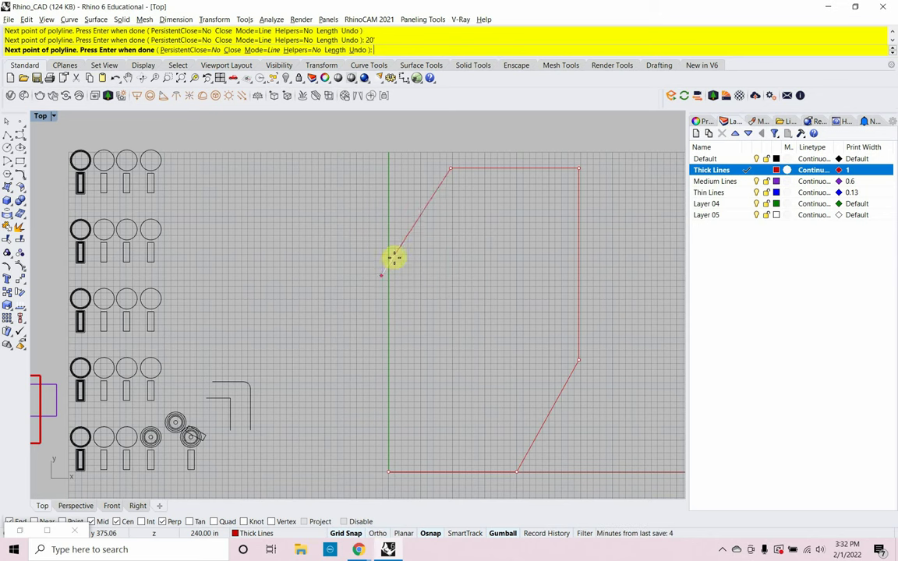
scroll(389, 282, "up", 5)
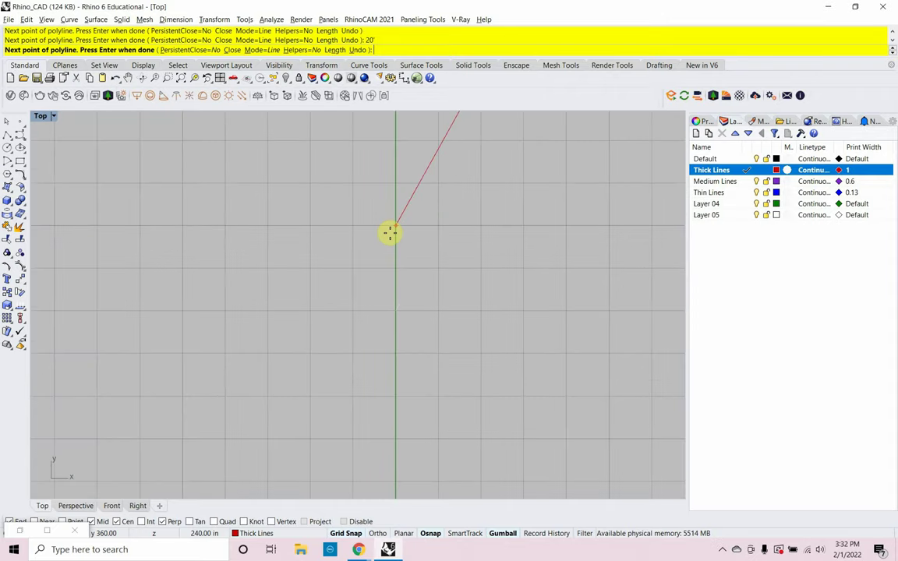
left_click(391, 231)
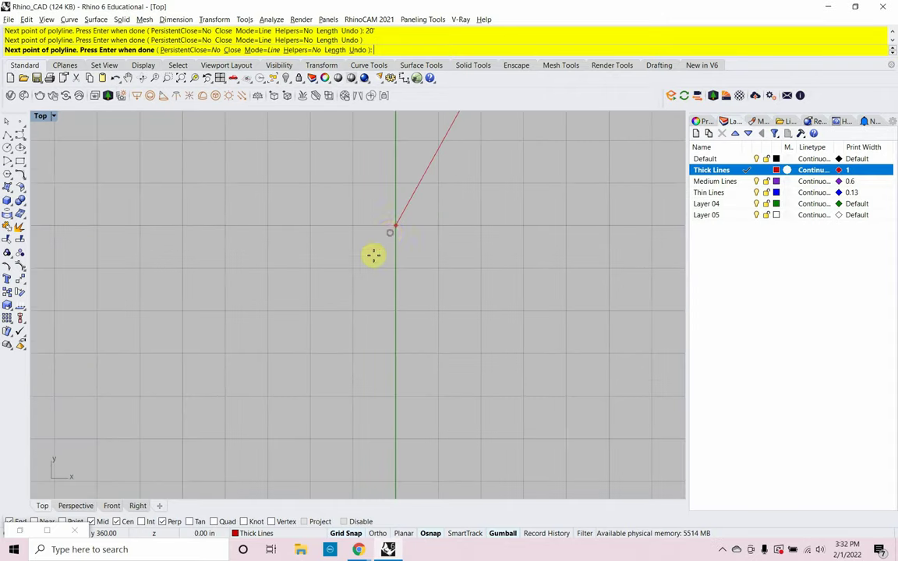
Close the polyline back to its starting point at the origin with the Close option.
scroll(357, 236, "down", 5)
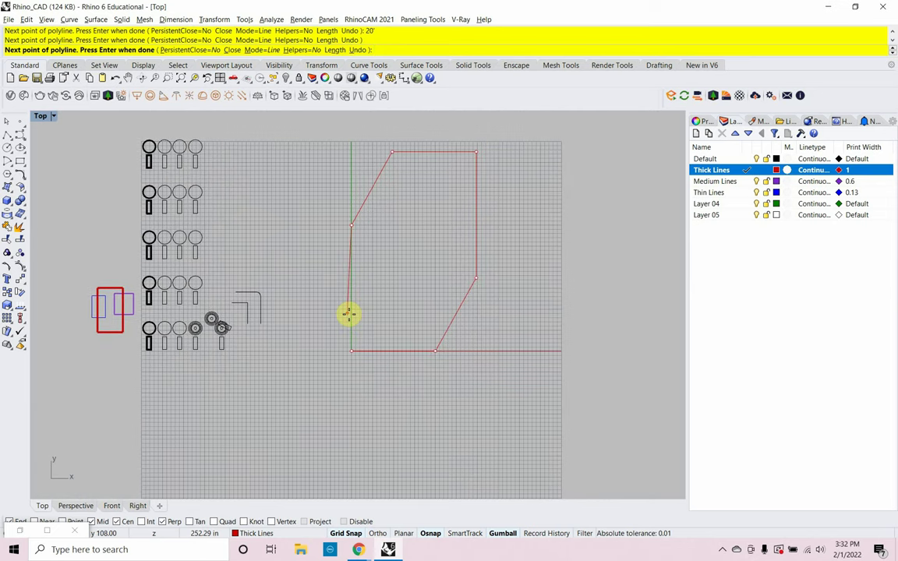
left_click(348, 312)
type("c")
key("Return")
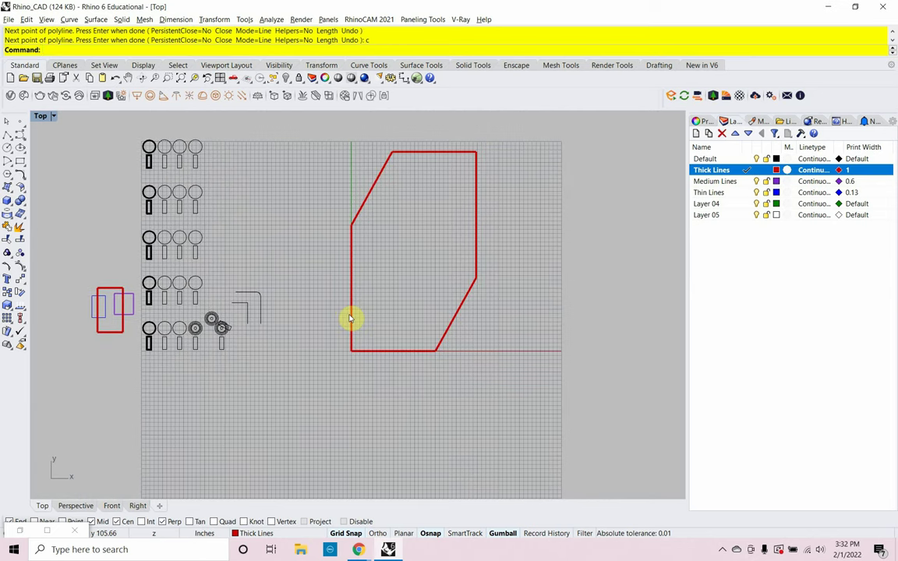
Inspect the outer wall outline with the What command to check whether the polyline is closed.
right_click_drag(397, 296, 383, 311)
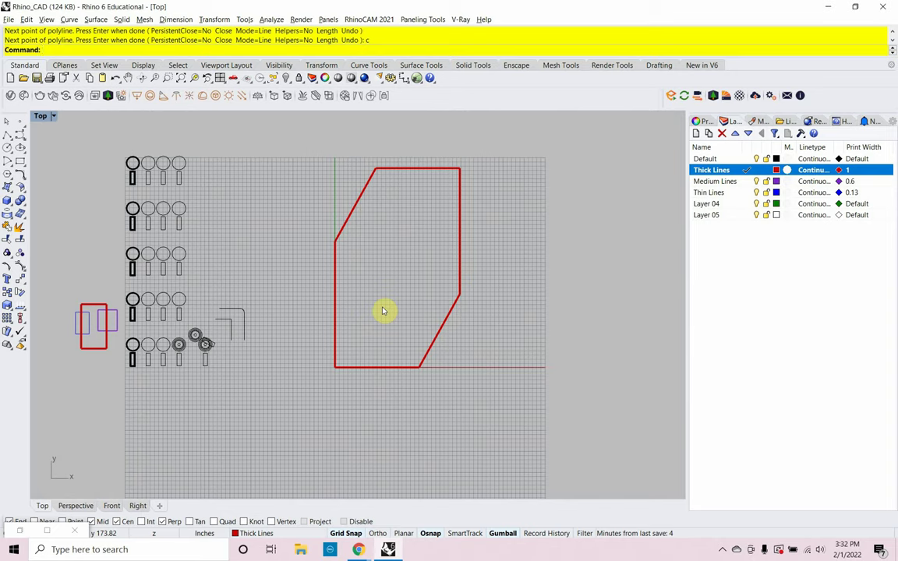
scroll(381, 313, "up", 3)
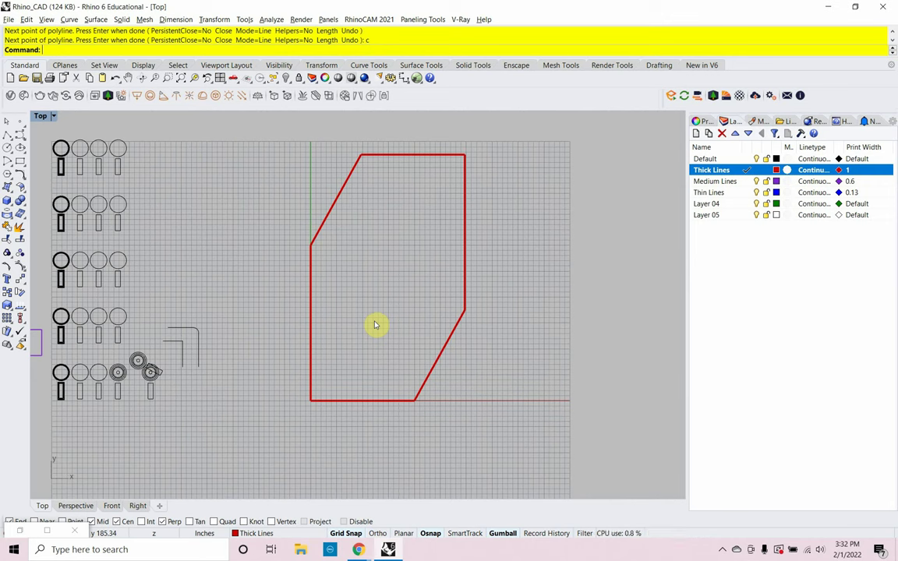
left_click(465, 253)
type("What")
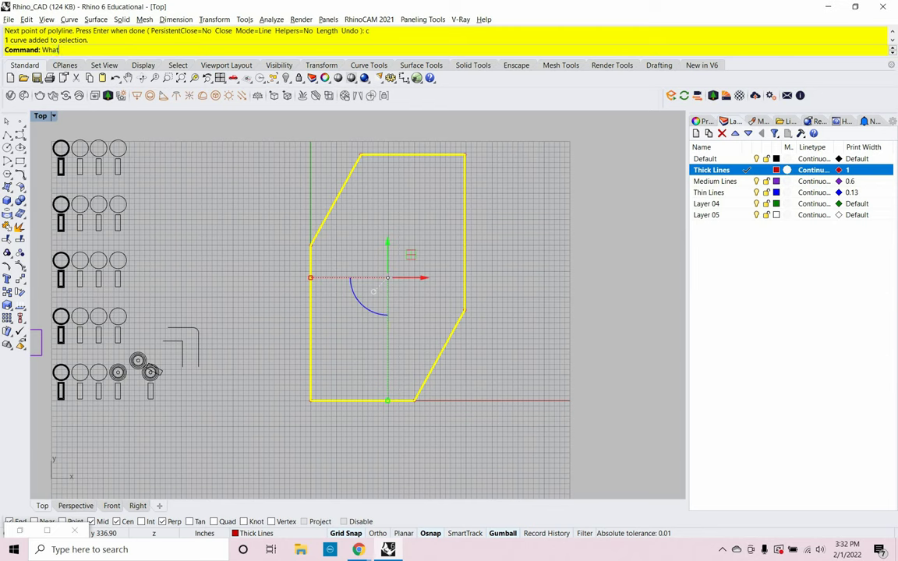
key("Return")
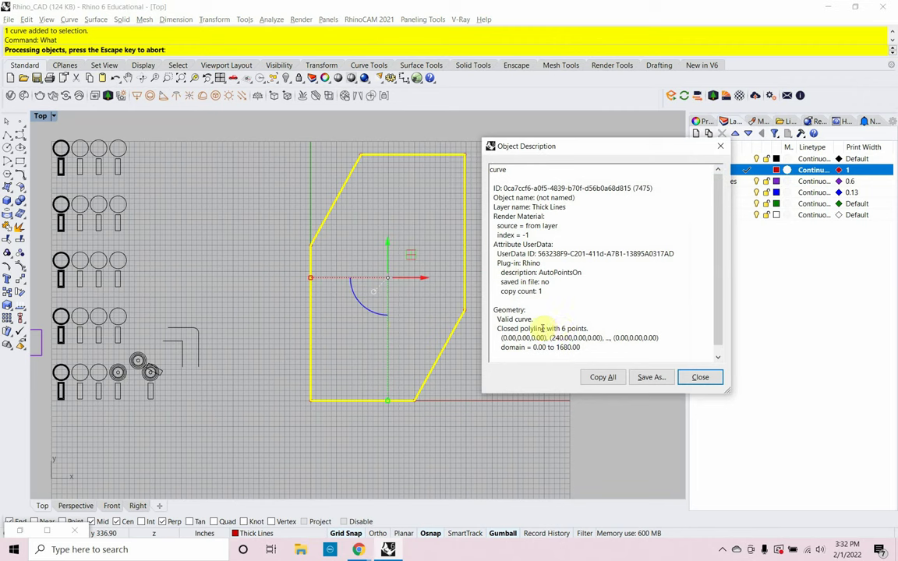
left_click_drag(544, 328, 498, 328)
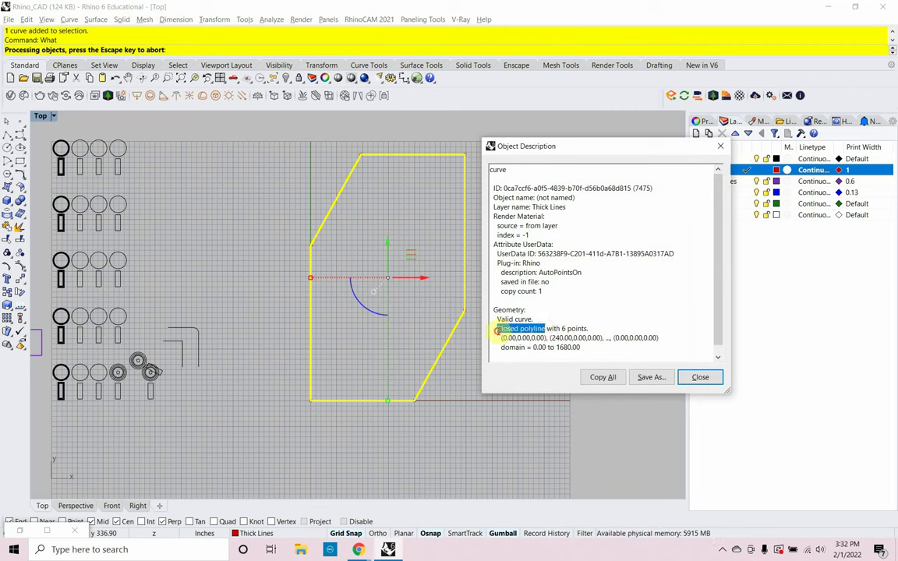
left_click(700, 377)
left_click(558, 359)
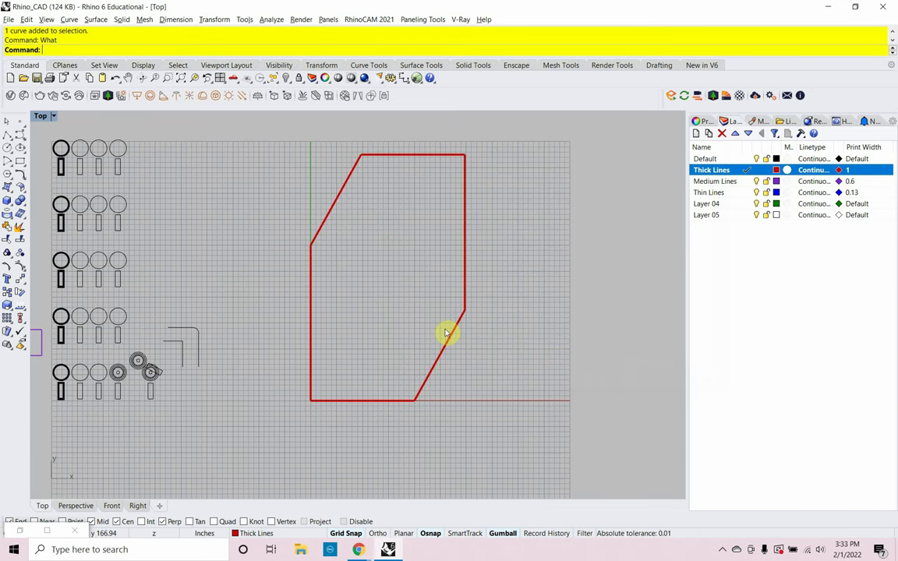
Offset the outer wall outline 6" toward the inside of the plan to form the wall thickness.
scroll(449, 334, "up", 3)
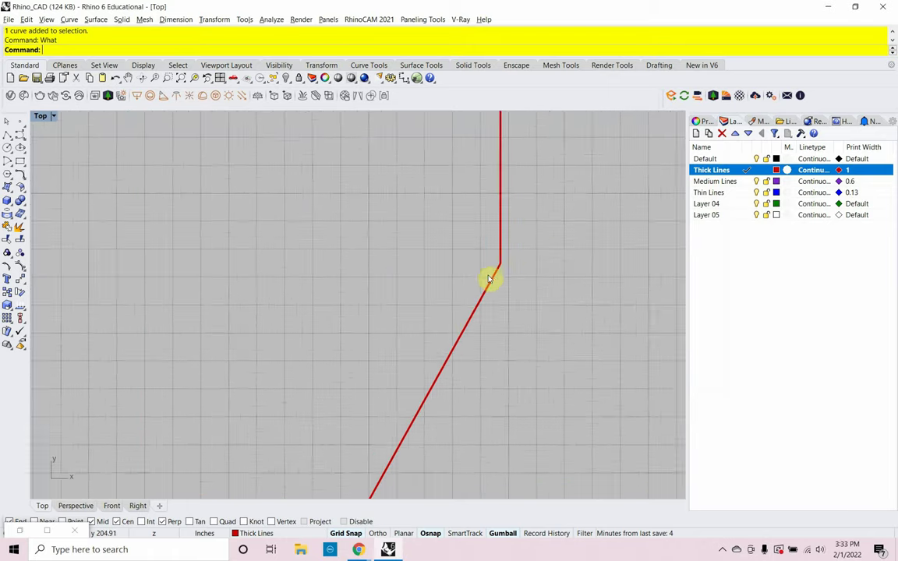
scroll(488, 278, "up", 3)
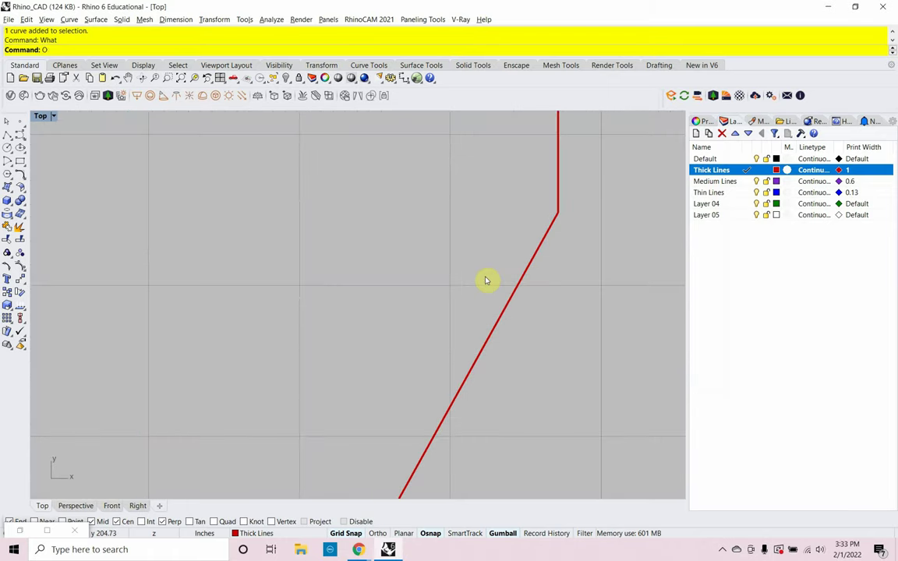
key("Return")
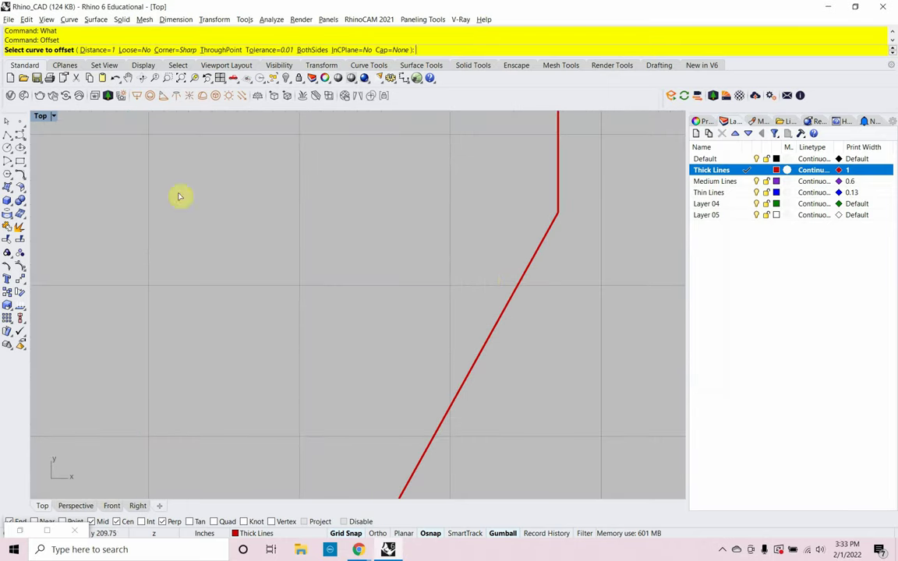
left_click(109, 50)
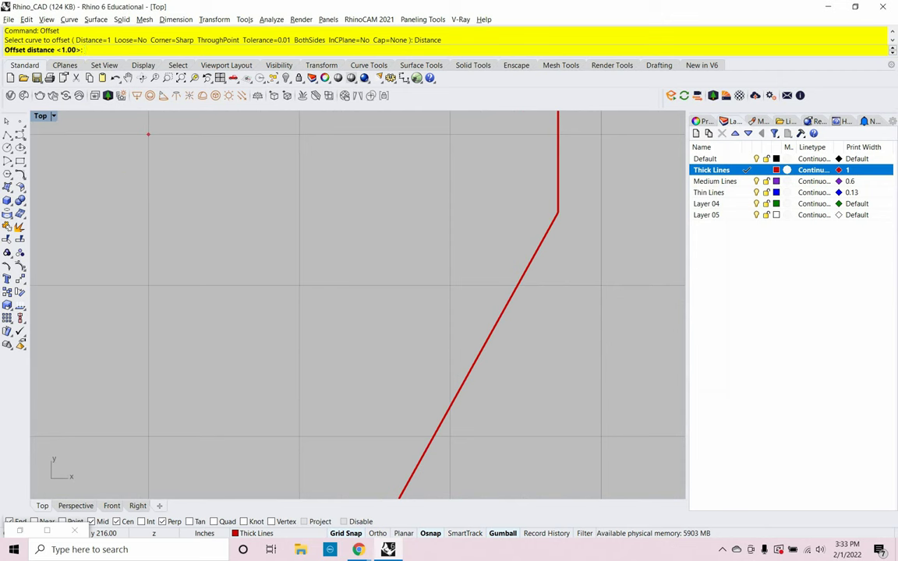
key("Return")
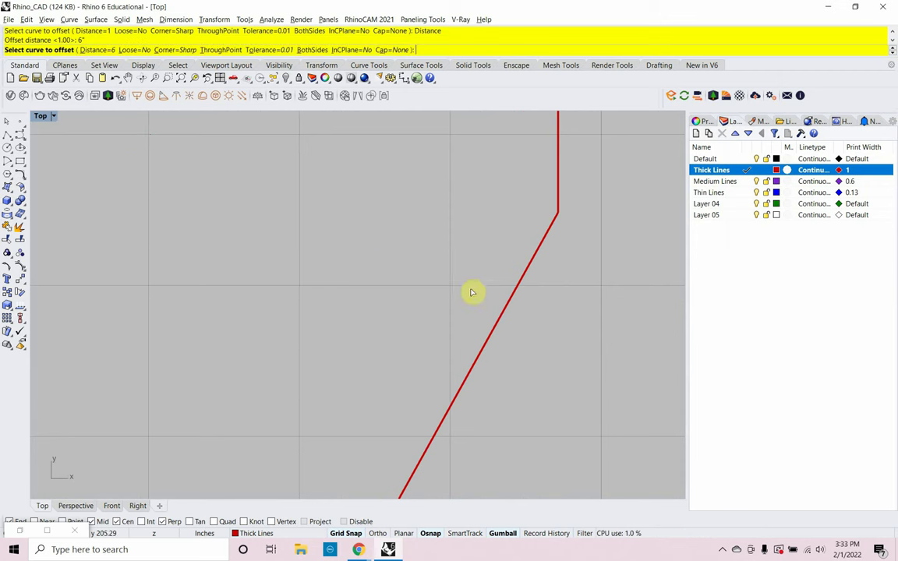
left_click(503, 311)
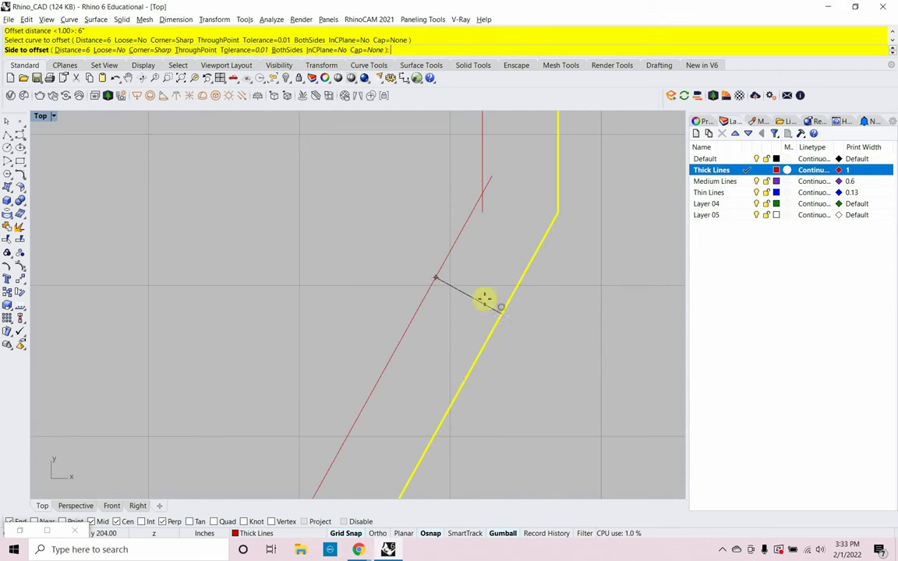
left_click(364, 250)
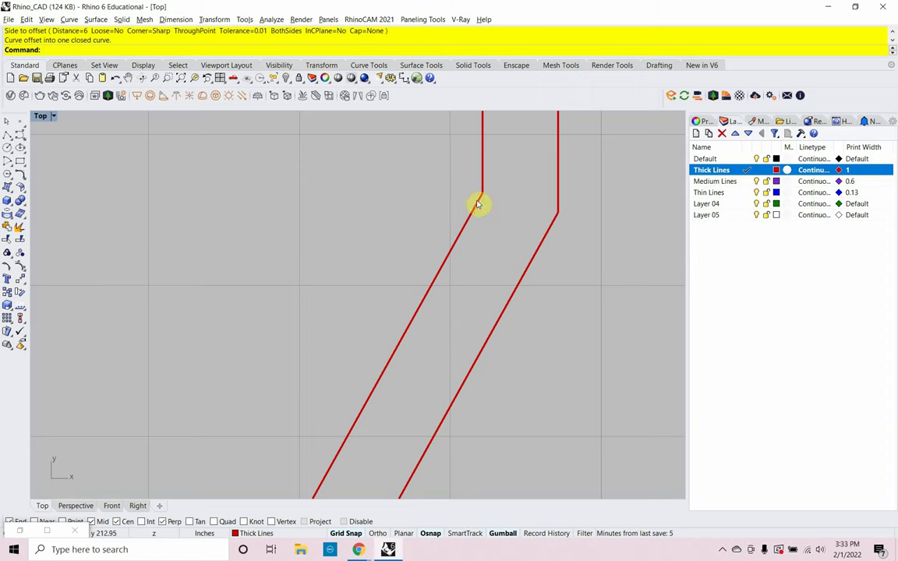
Make Medium Lines the current layer.
scroll(517, 236, "down", 12)
right_click_drag(485, 261, 418, 321)
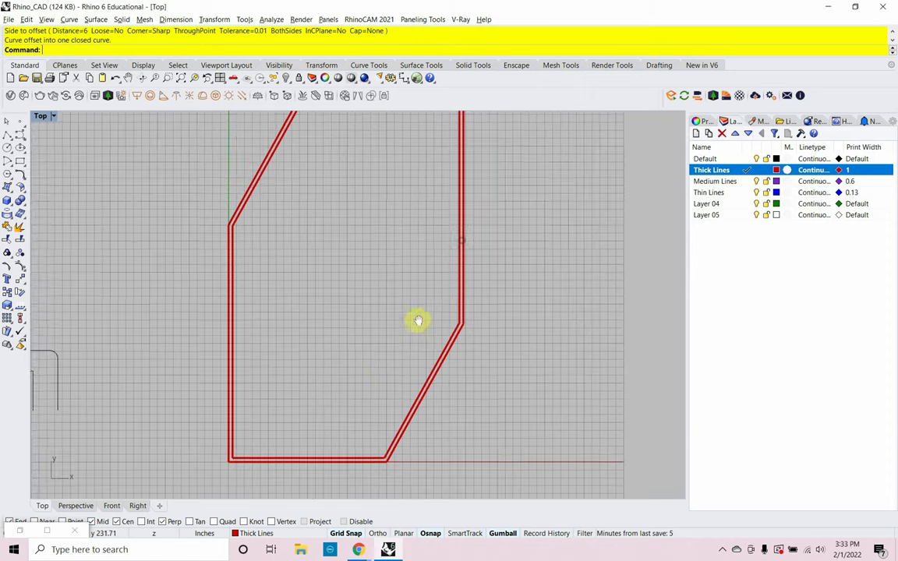
scroll(399, 306, "down", 3)
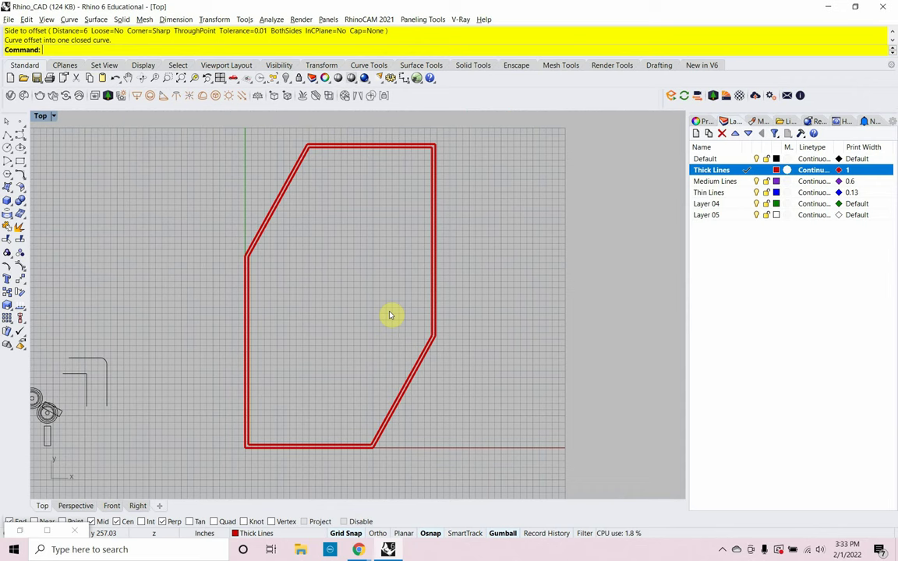
left_click(743, 183)
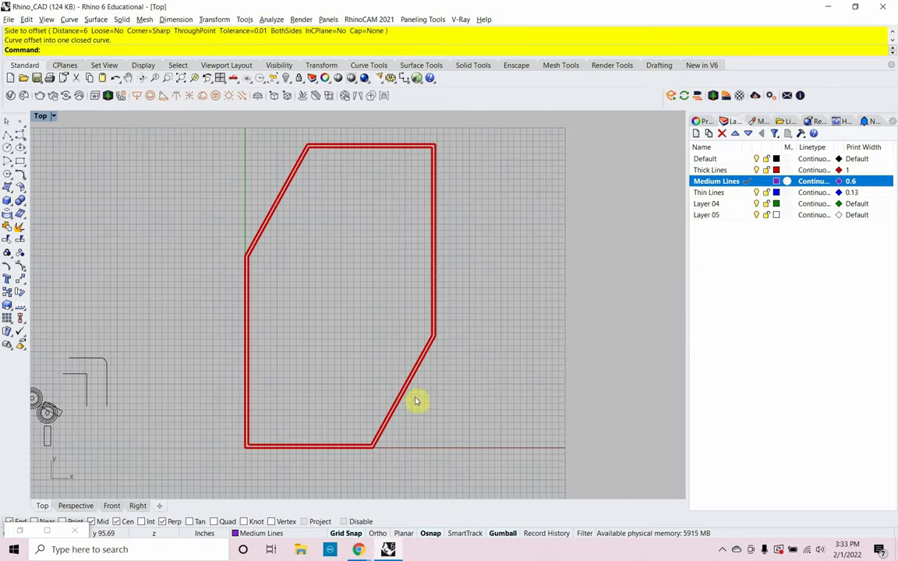
scroll(416, 402, "up", 4)
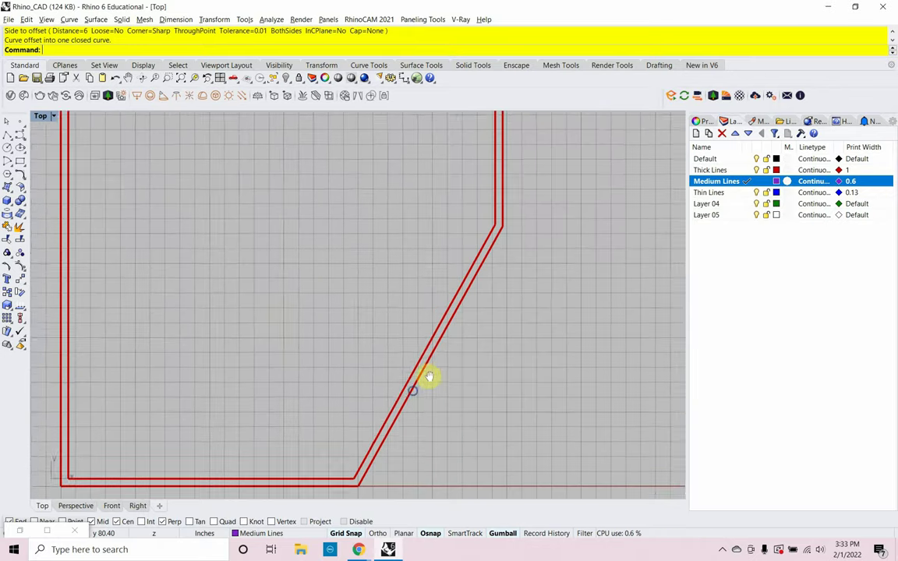
right_click_drag(428, 377, 448, 360)
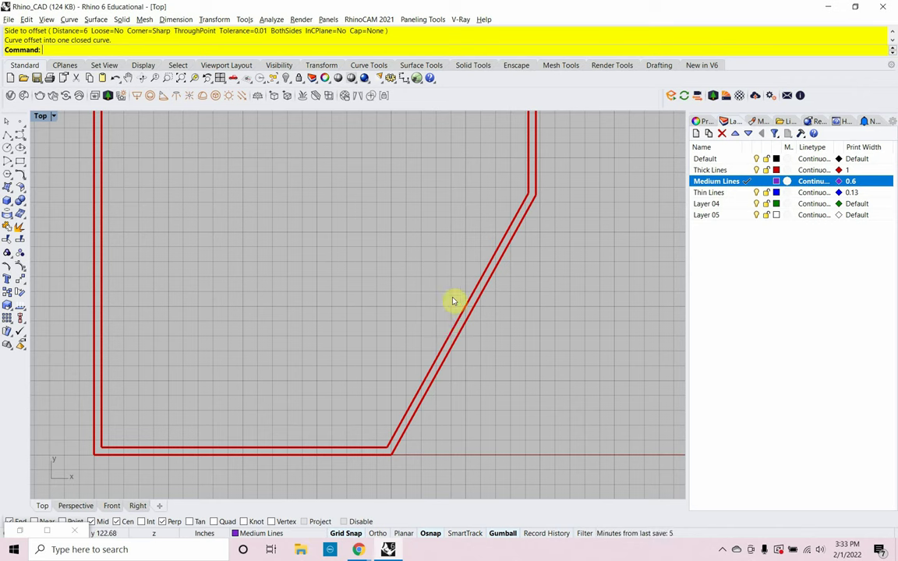
Restore the Grasshopper notes window and reduce it to a floating size beside the Rhino viewport, exposing the object snap options.
left_click(48, 532)
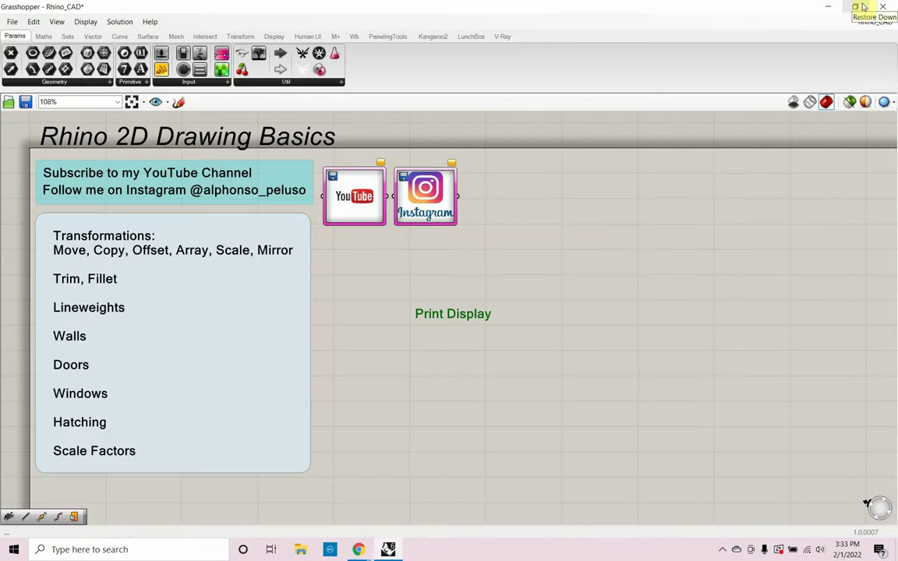
left_click(857, 7)
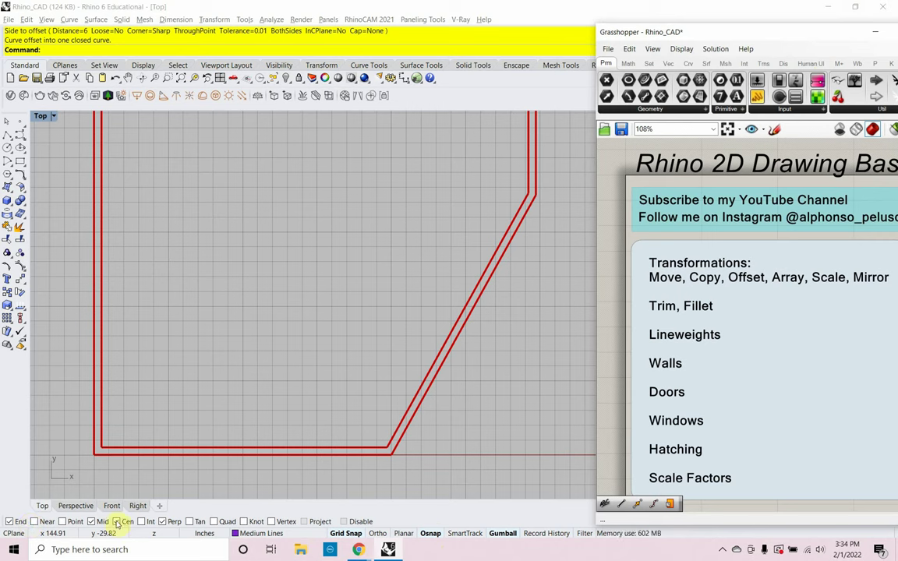
left_click(162, 522)
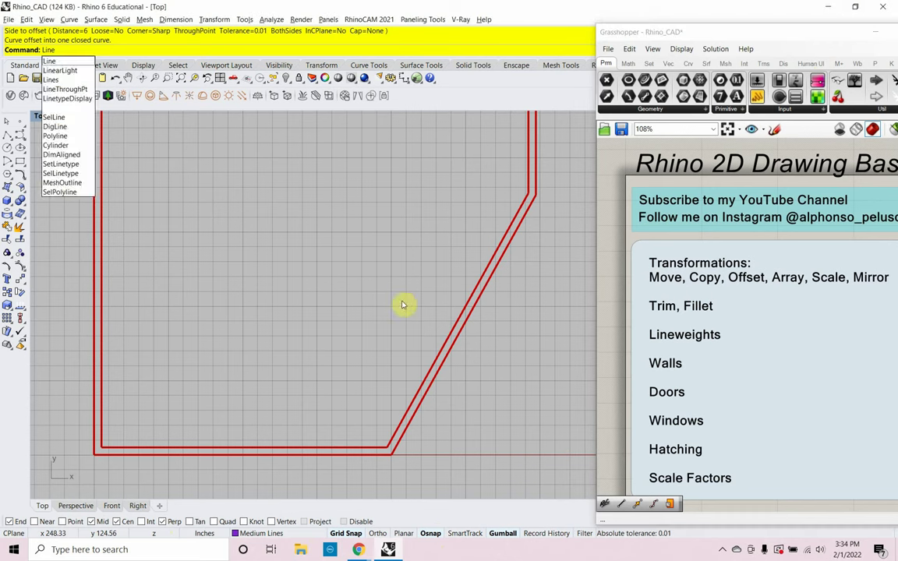
Draw a line from inside the room perpendicular to the inner face of the lower diagonal wall, with Grid Snap off.
key("Return")
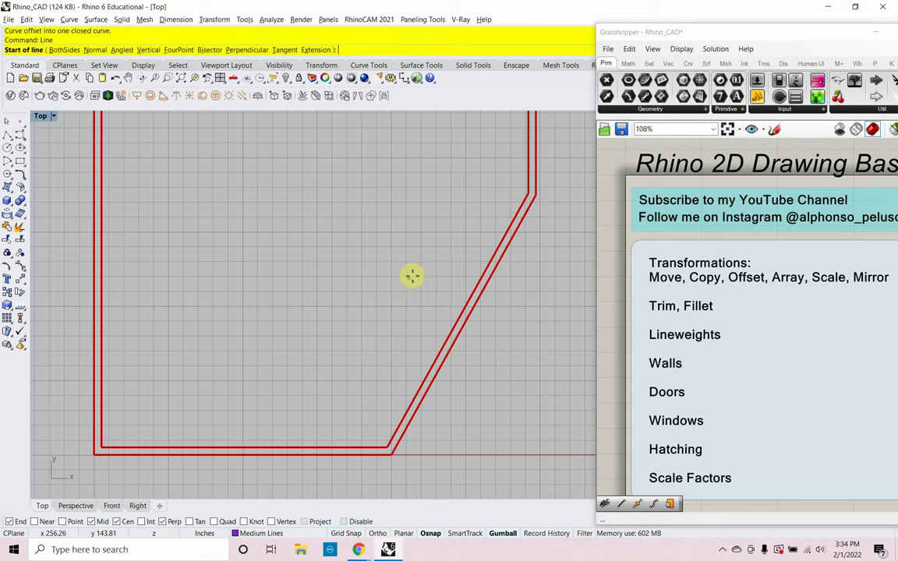
left_click(392, 263)
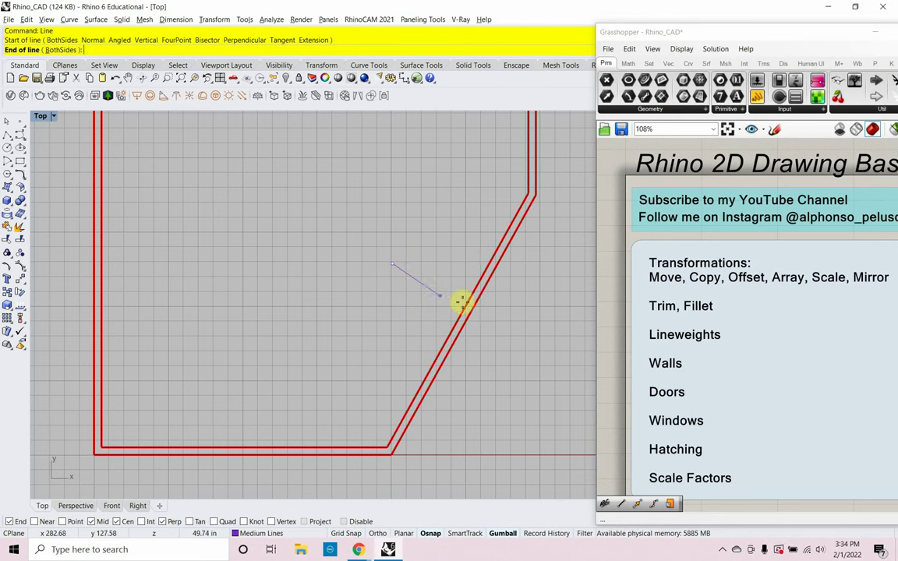
left_click(464, 302)
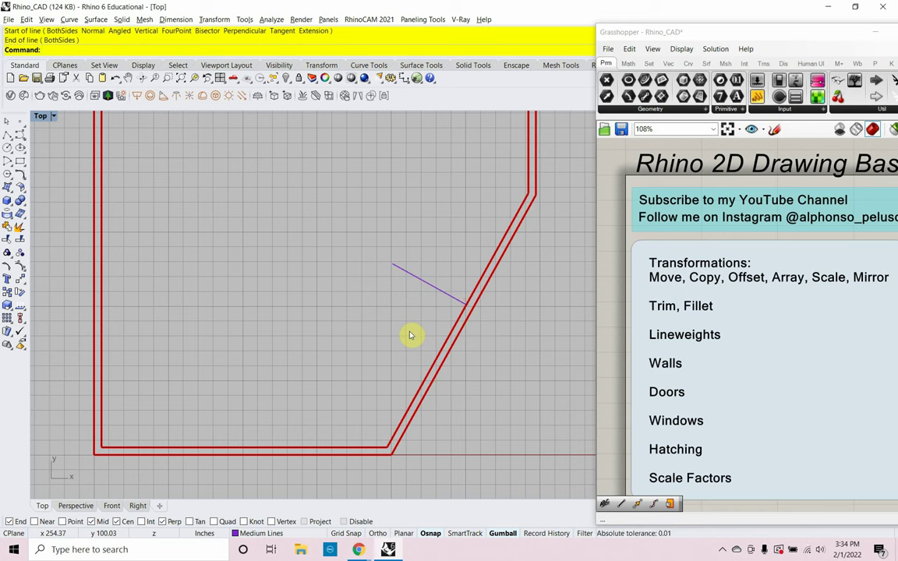
left_click(454, 300)
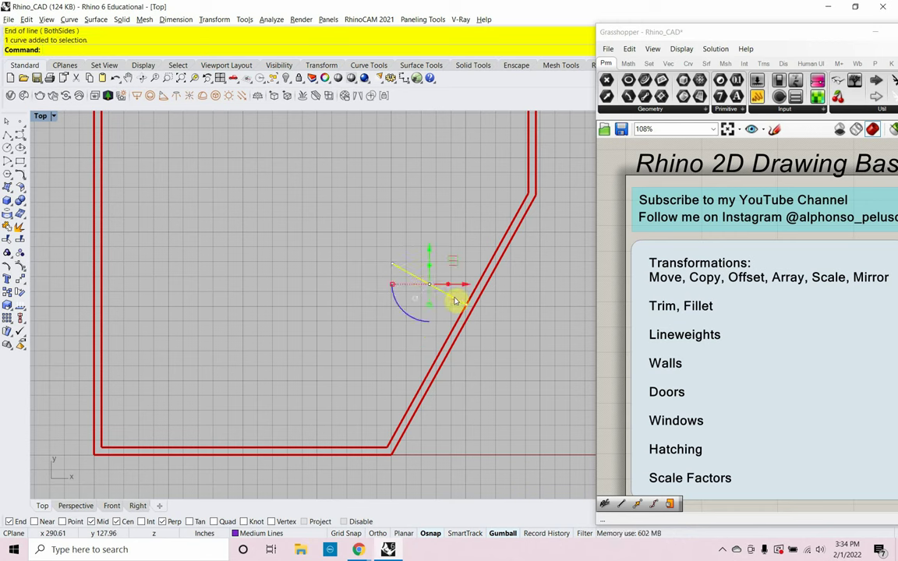
type("Mid")
key("Return")
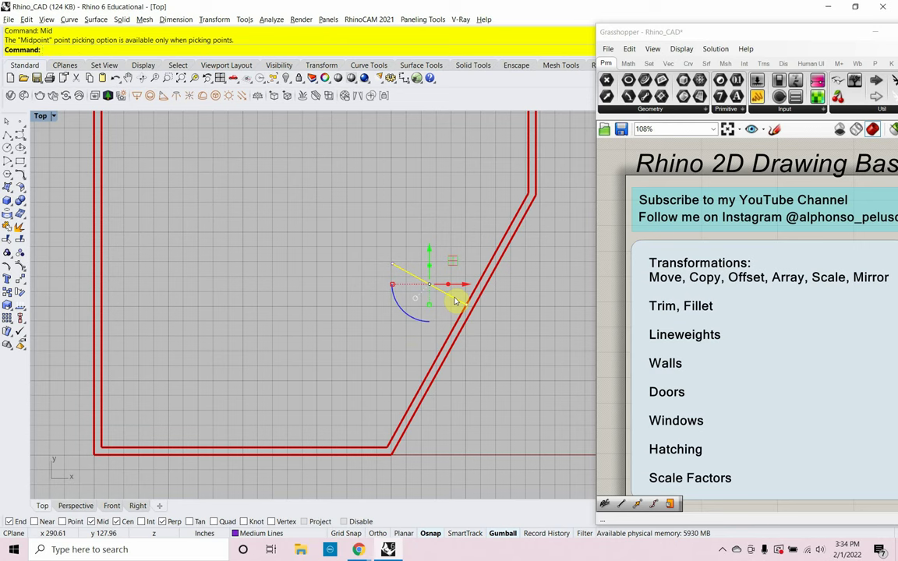
key("Escape")
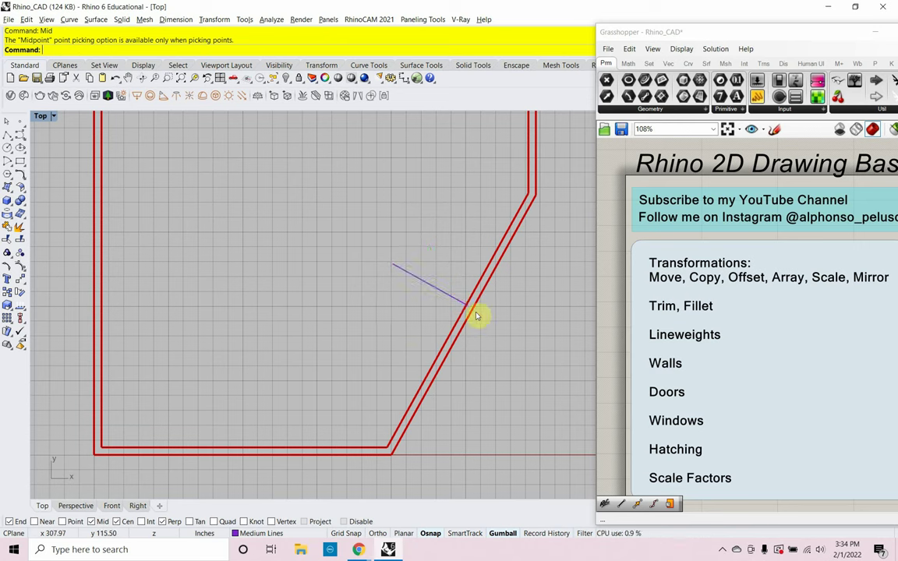
Try to move the perpendicular line down along the inner diagonal wall, and undo the move.
left_click(455, 303)
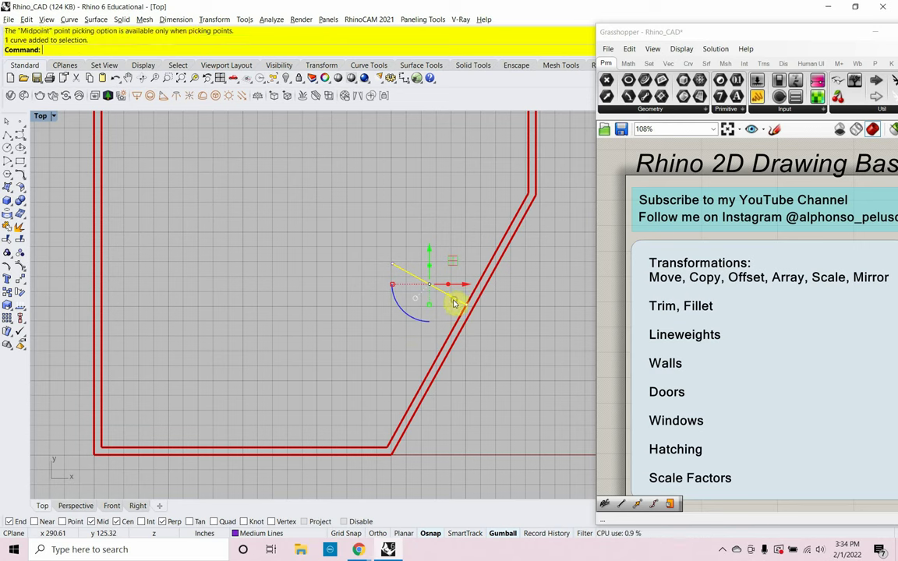
type("Move")
key("Return")
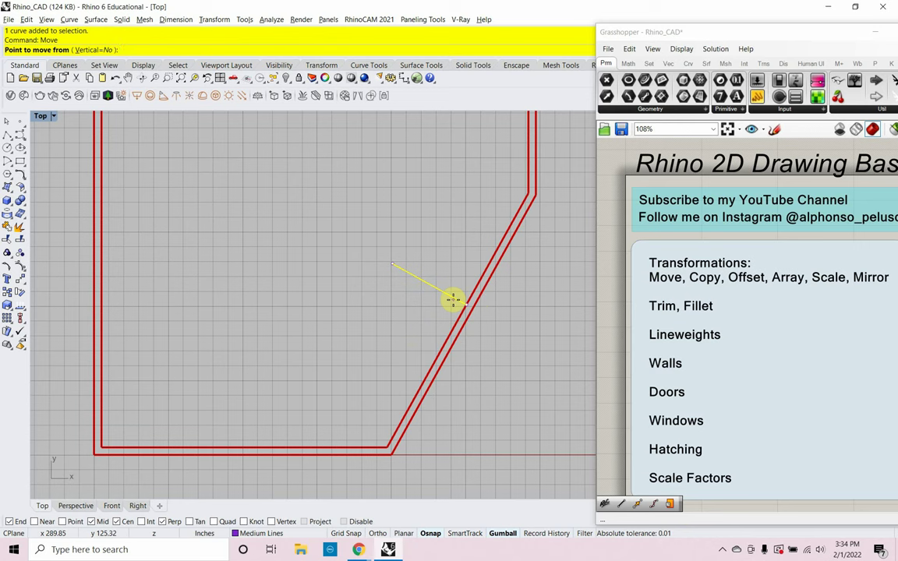
left_click(460, 305)
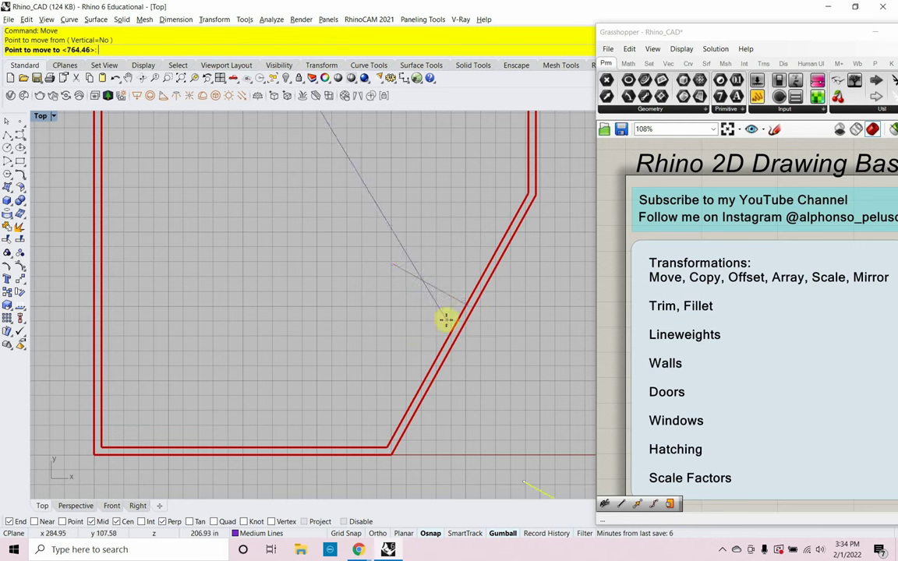
left_click(458, 323)
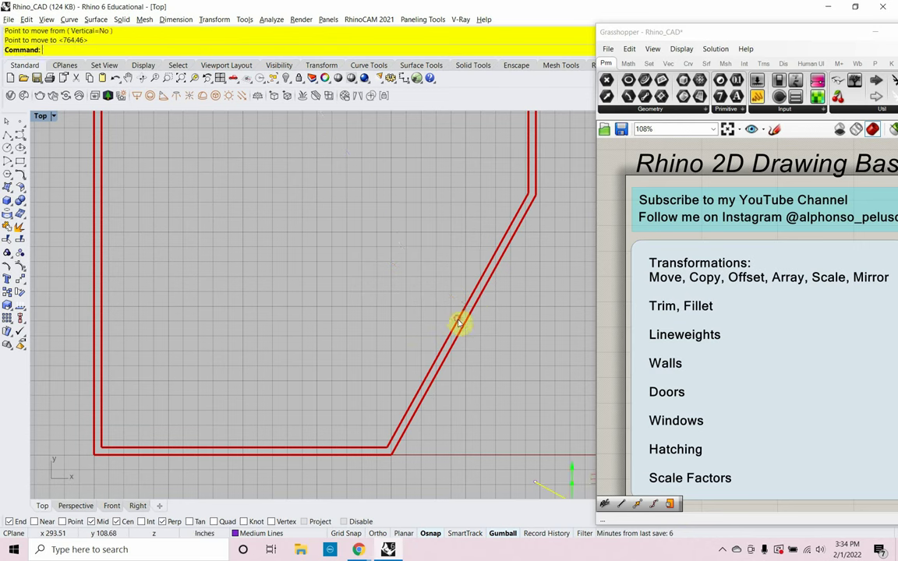
key("ctrl+z")
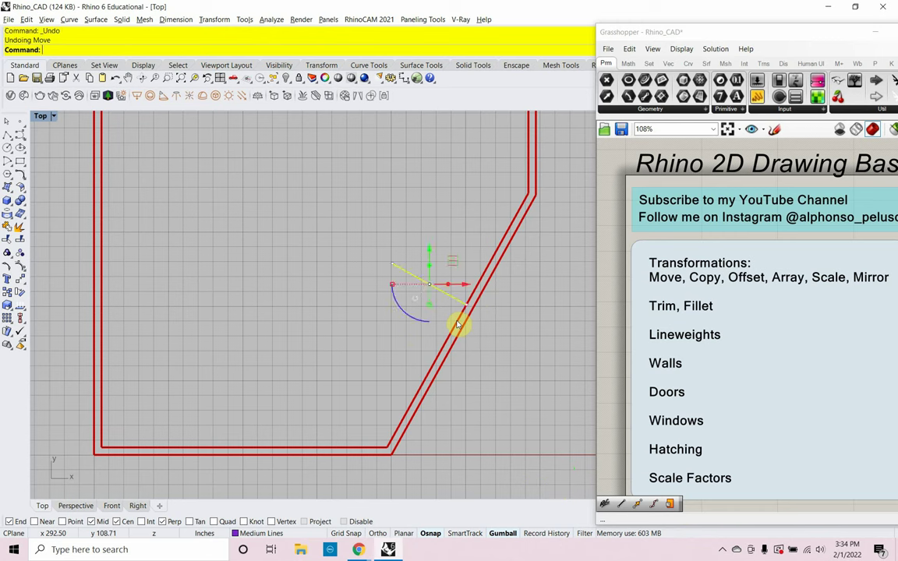
key("Escape")
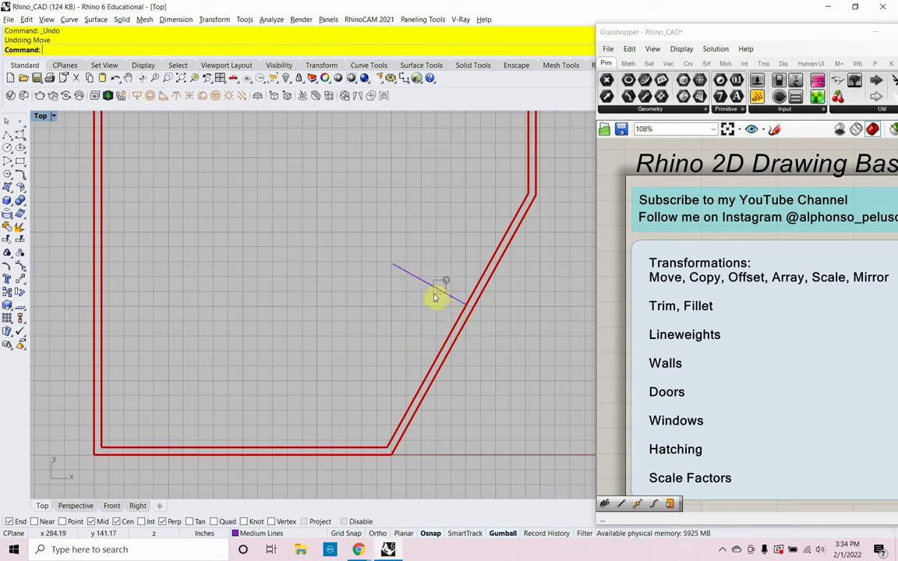
Move the perpendicular line by its wall endpoint to the midpoint of the inner diagonal wall, with the Cen object snap off.
left_click(435, 296)
key("Return")
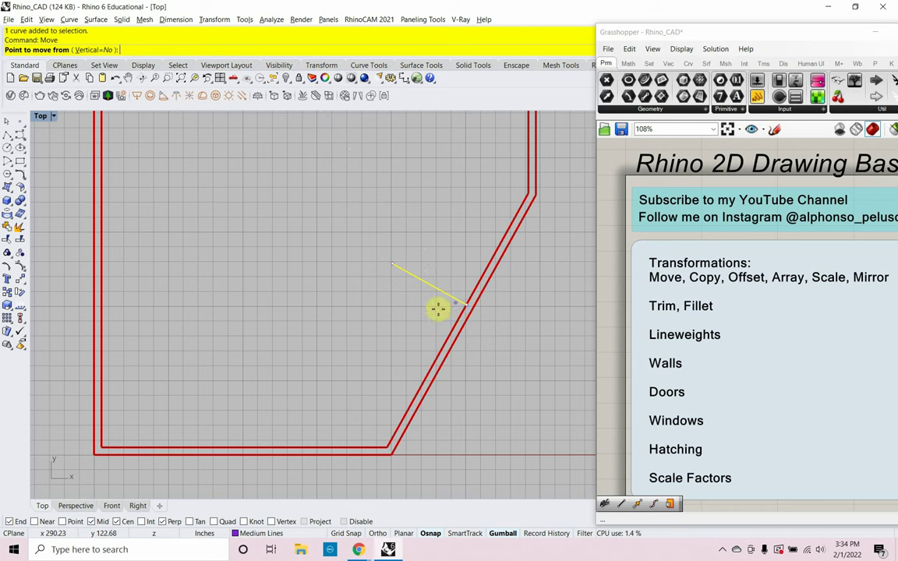
left_click(118, 522)
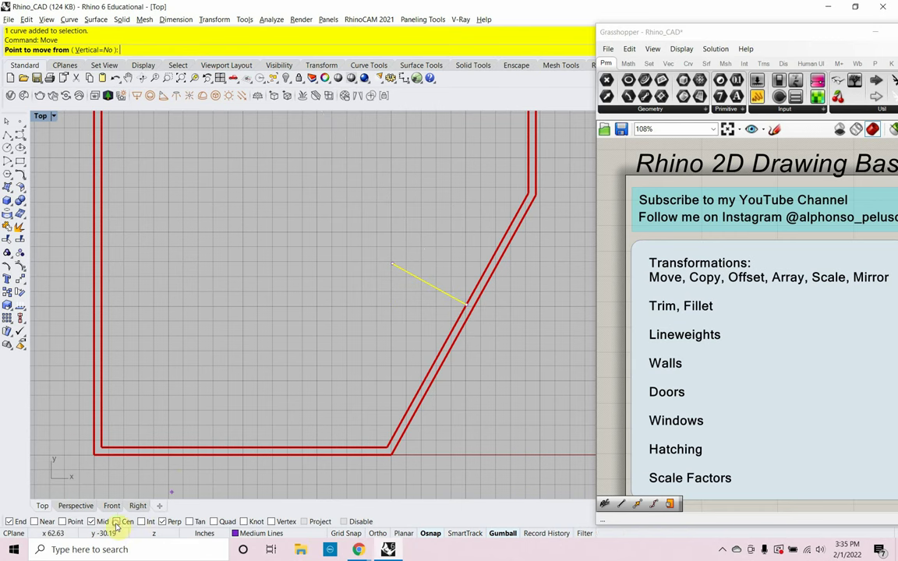
left_click(465, 304)
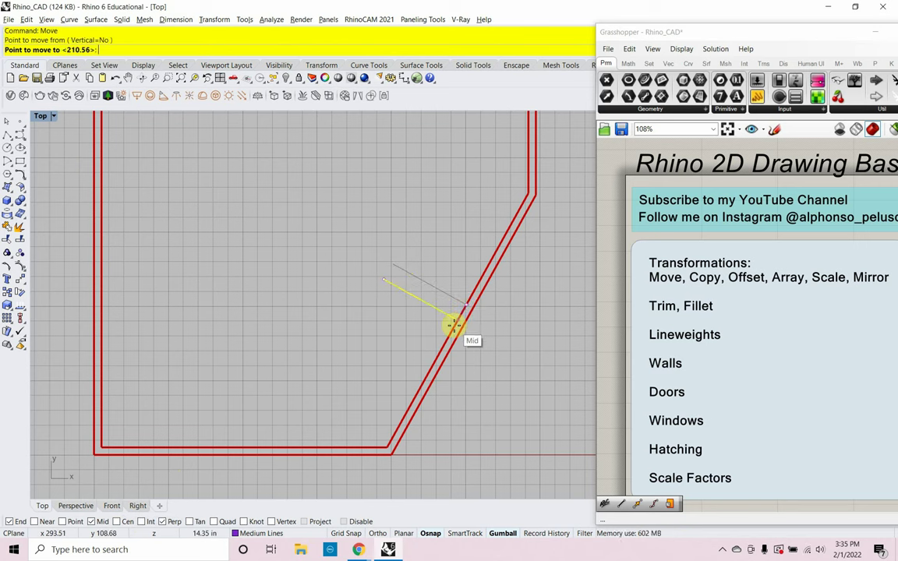
left_click(454, 326)
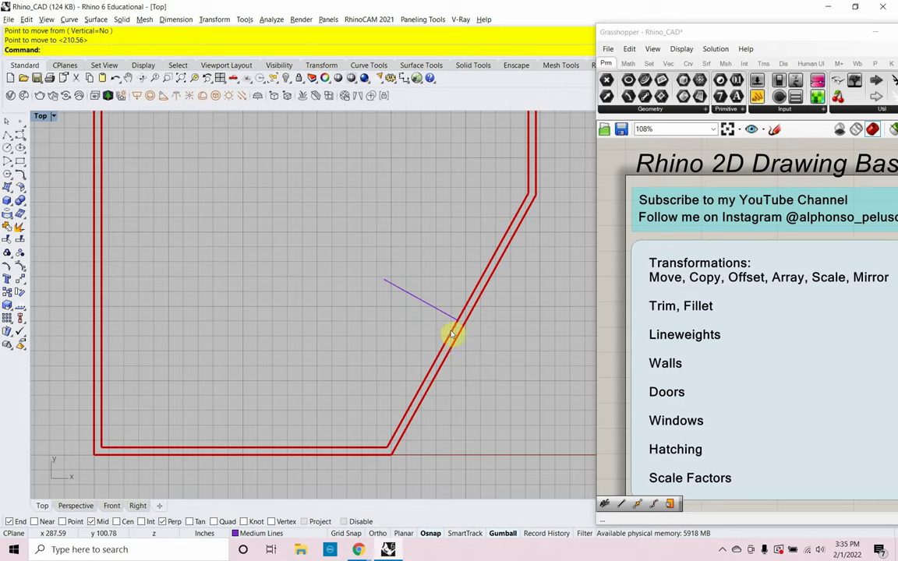
scroll(469, 348, "up", 3)
scroll(414, 319, "down", 2)
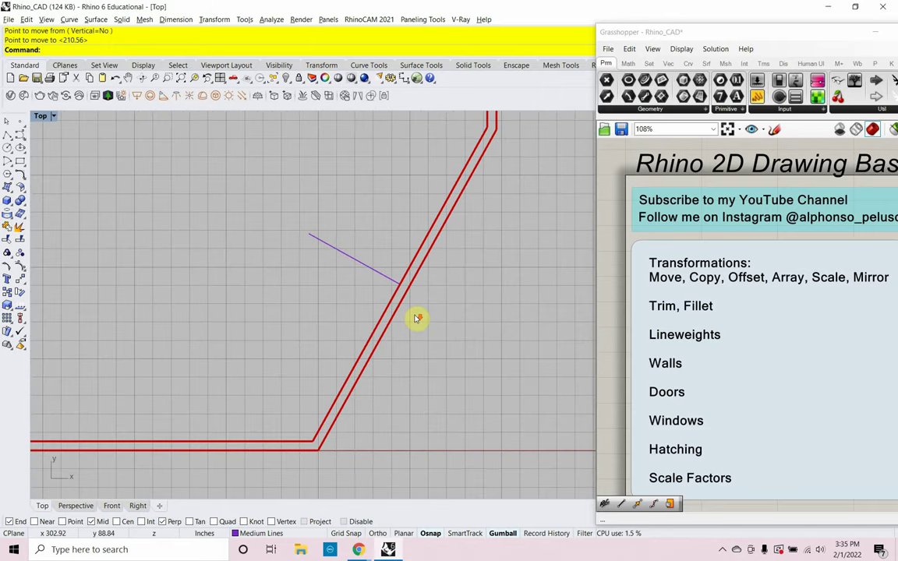
left_click(385, 278)
type("co")
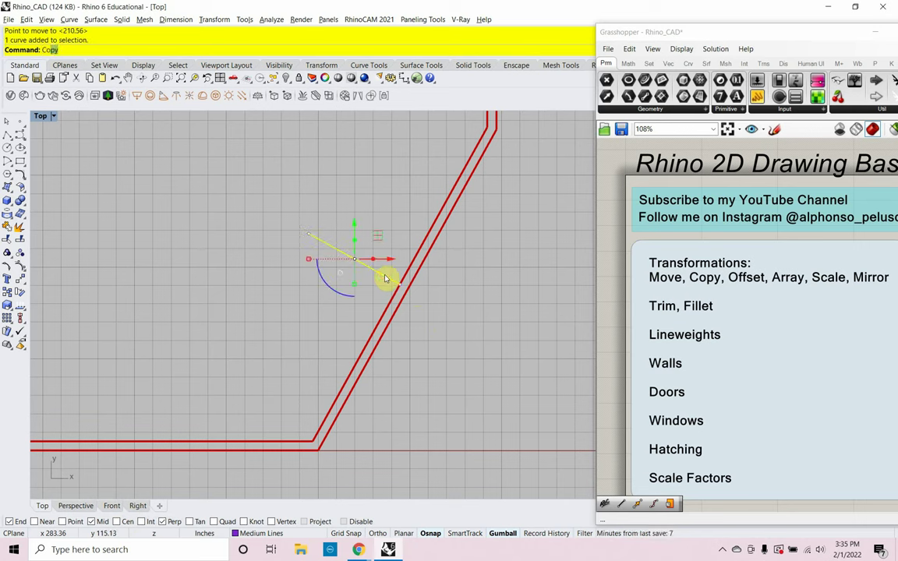
key("Return")
left_click(332, 311)
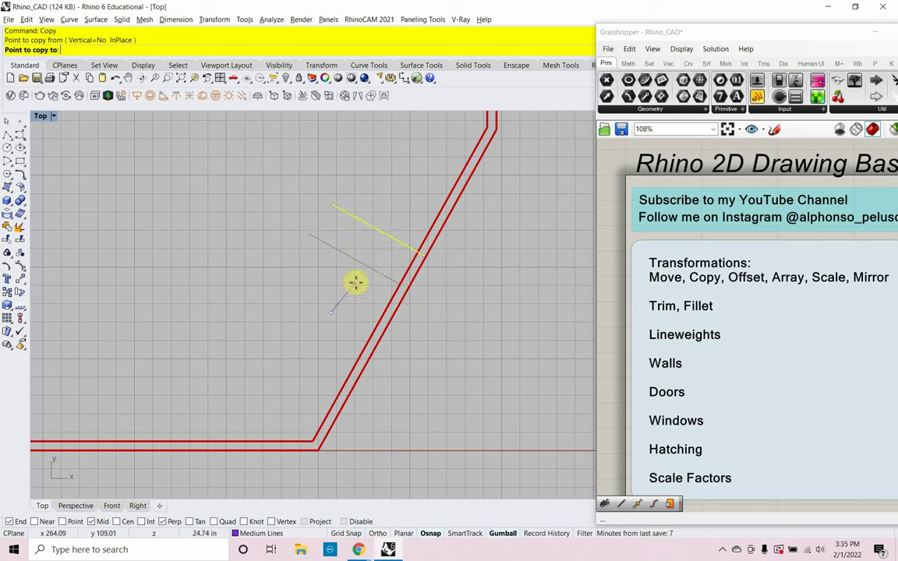
left_click(385, 233)
key("Return")
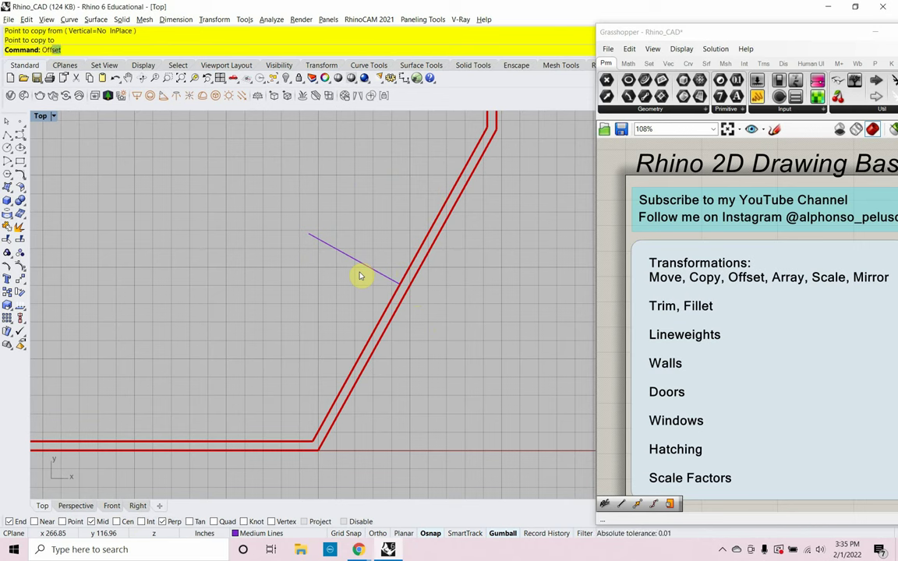
Offset the medium line perpendicular to the slanted wall by 3' to each side along the wall.
key("Return")
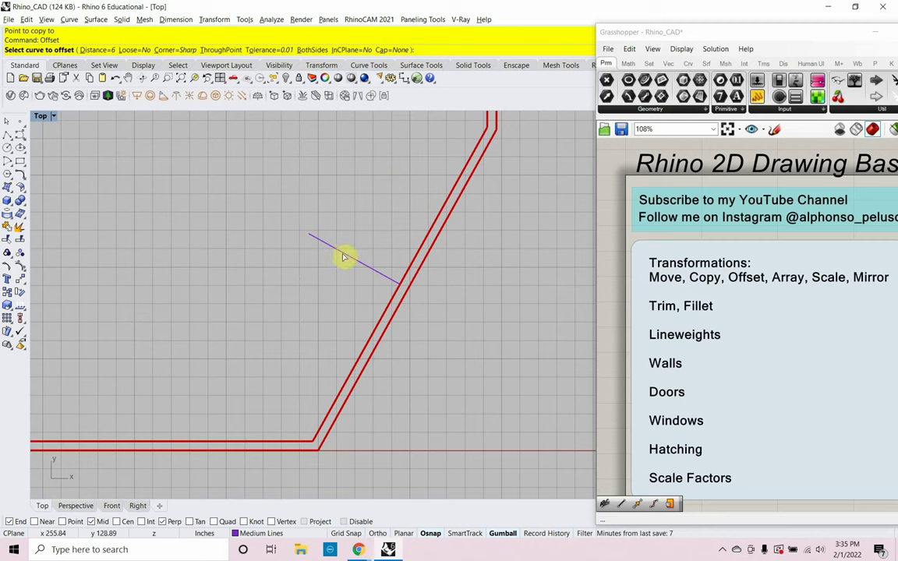
left_click(95, 50)
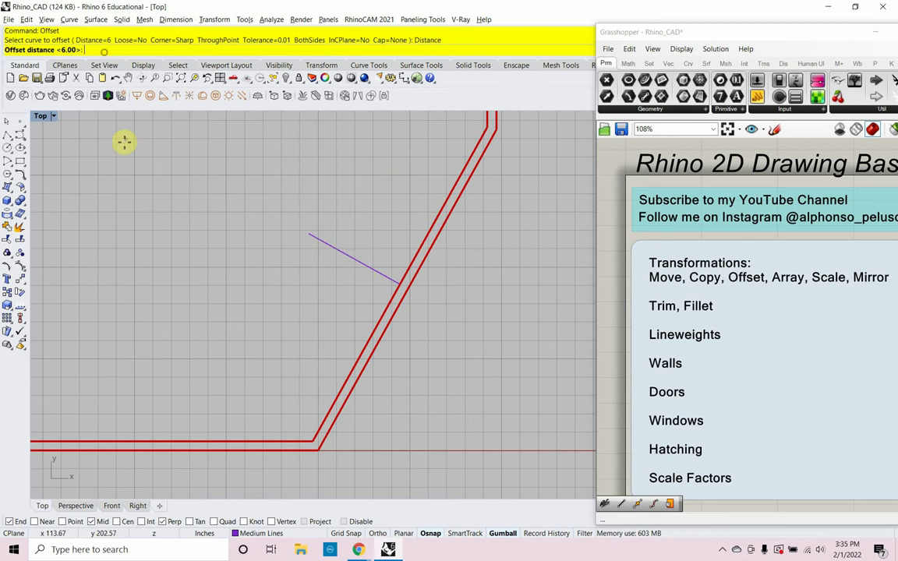
type("3'")
key("Return")
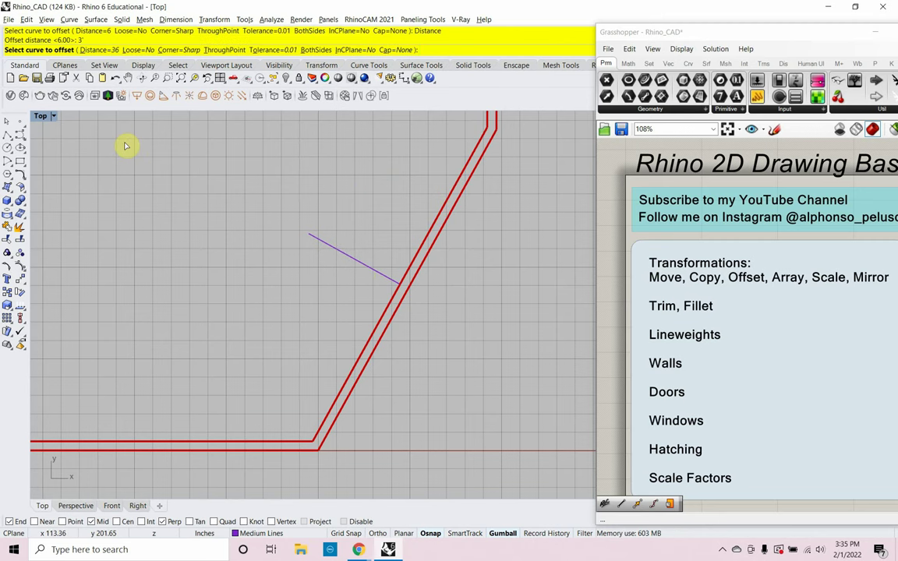
left_click(341, 249)
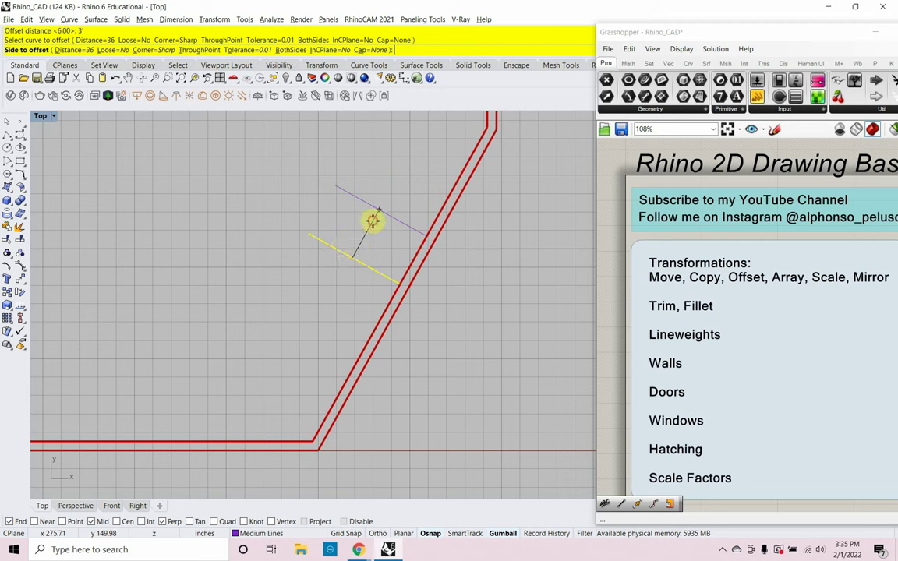
left_click(374, 220)
key("Return")
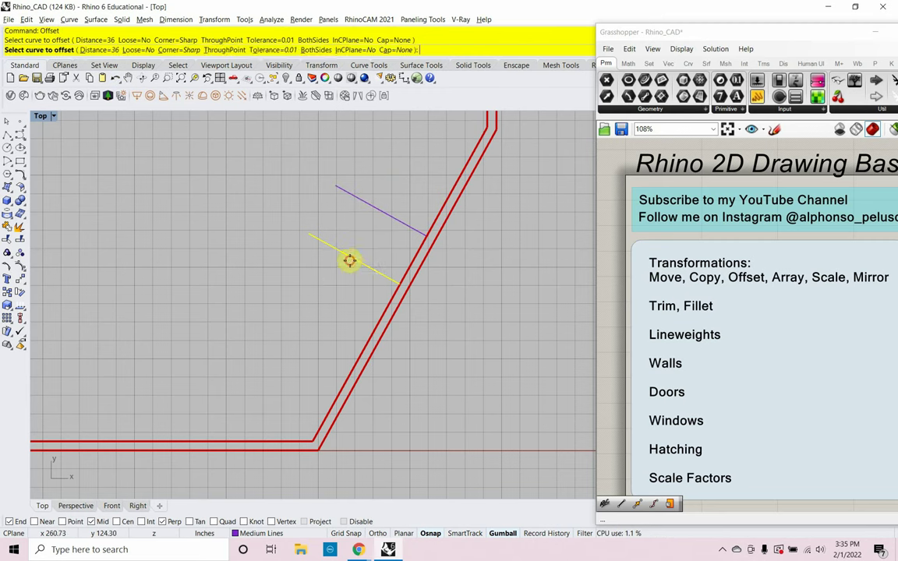
left_click(350, 261)
left_click(321, 301)
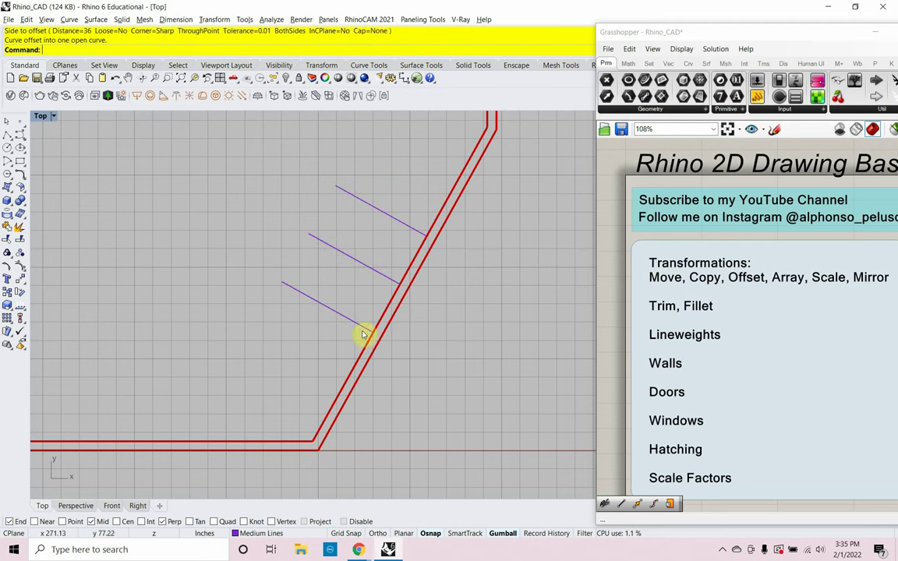
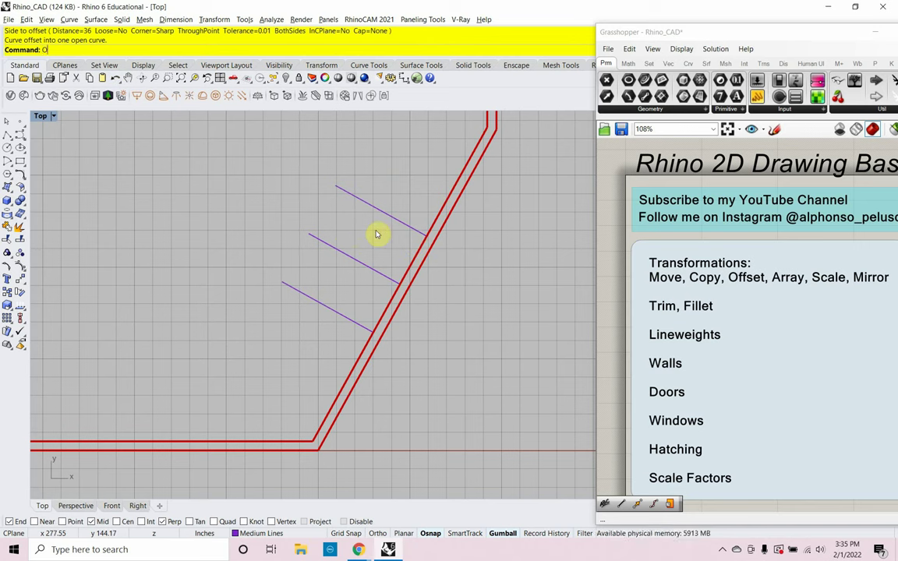
Offset the inner wall outline 3' toward the room interior as a guide across the three perpendicular lines.
type("ffset")
key("Return")
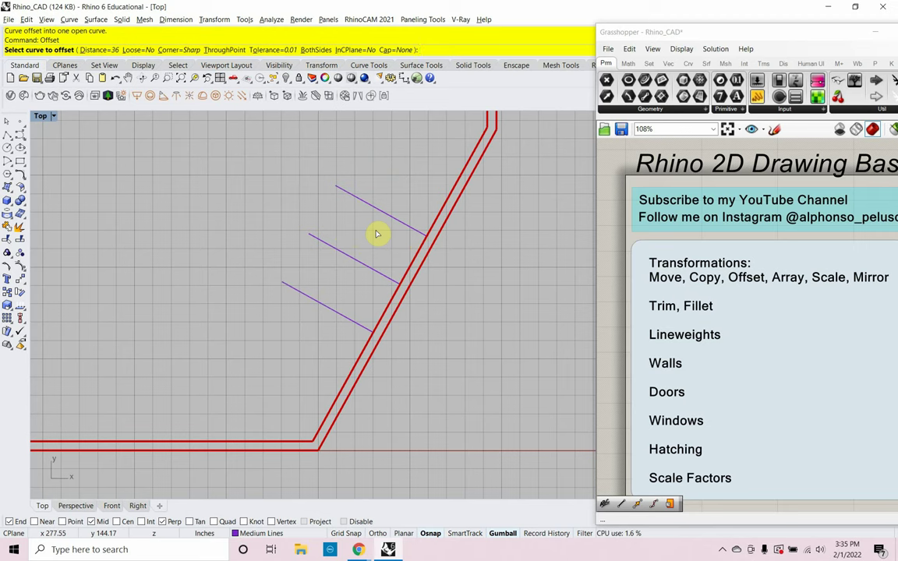
left_click(99, 50)
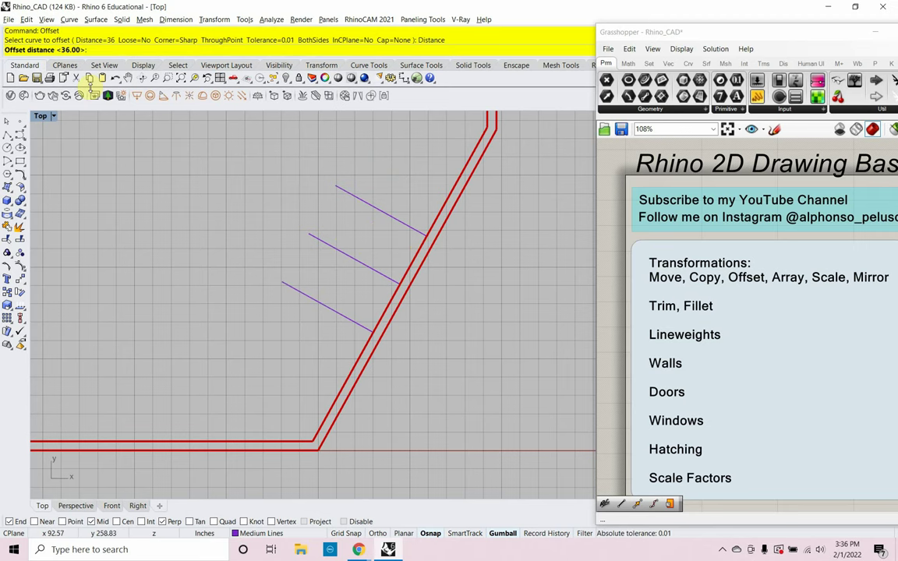
type("3'")
key("Return")
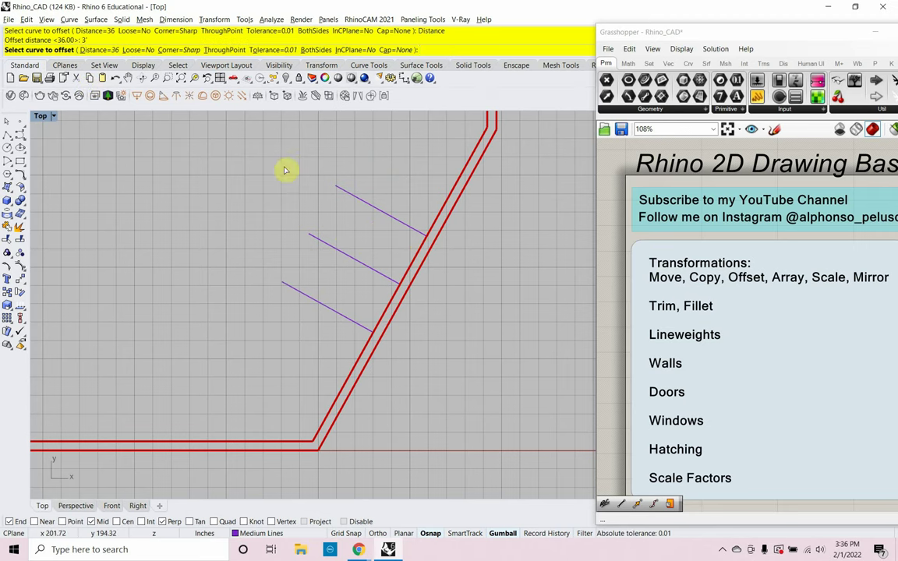
left_click(419, 240)
left_click(401, 248)
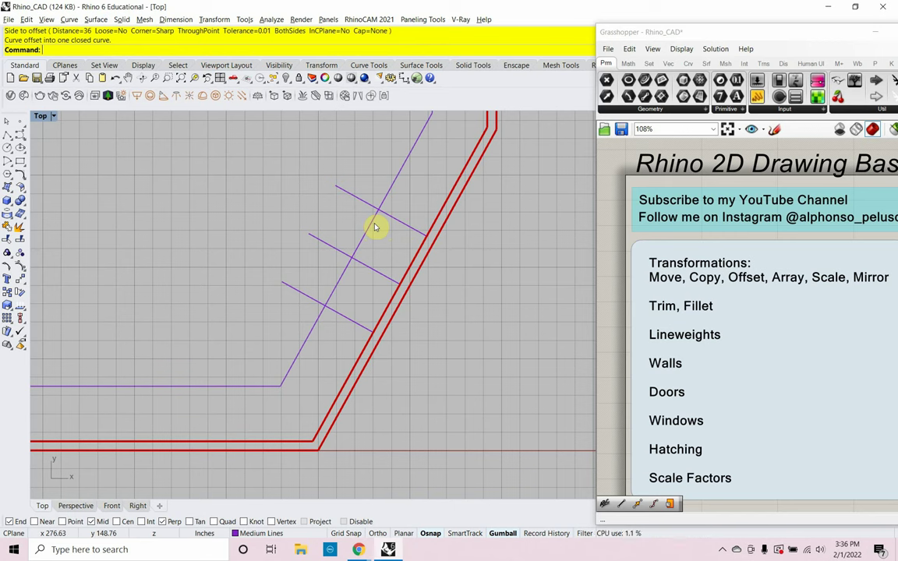
Trim the uppermost perpendicular line at the guide outline, removing the part that extends into the room.
type("rim")
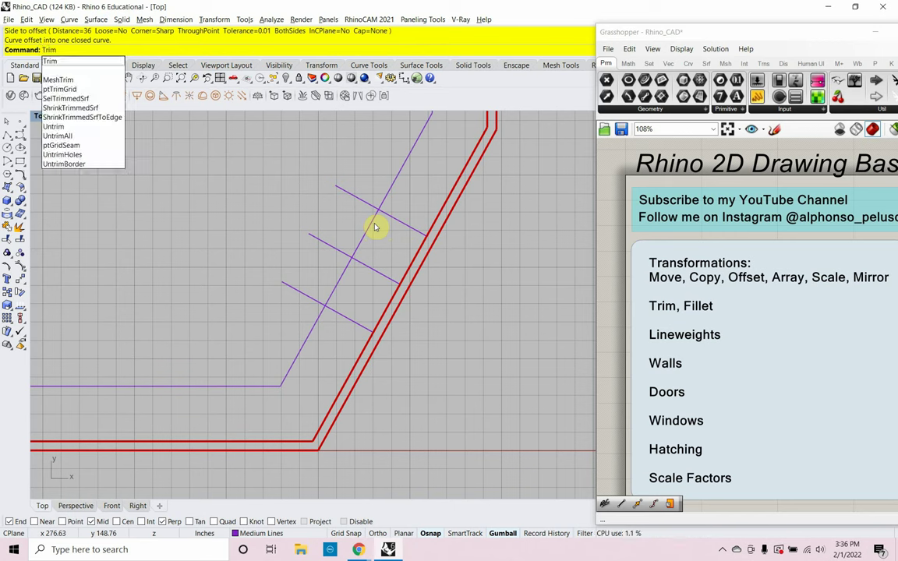
key("Return")
left_click(375, 225)
key("Return")
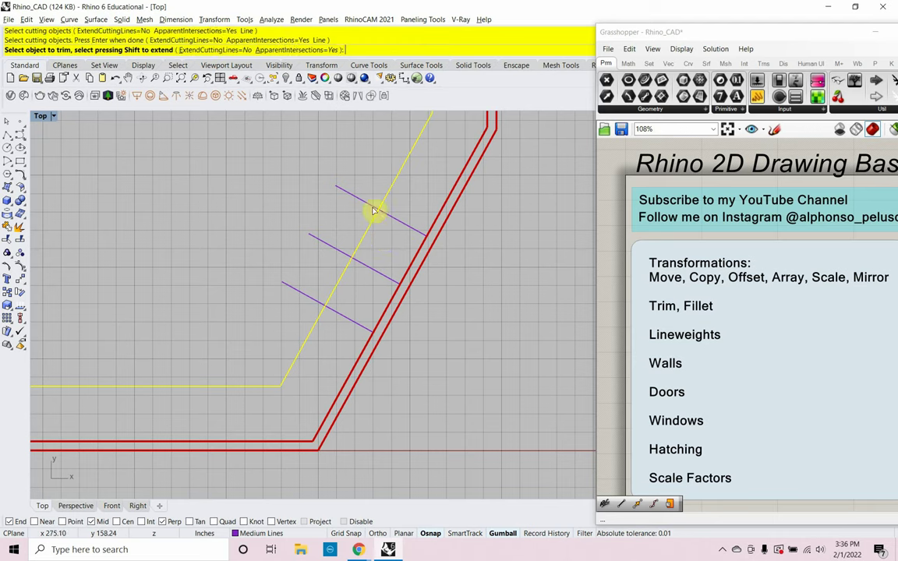
left_click(343, 189)
key("Return")
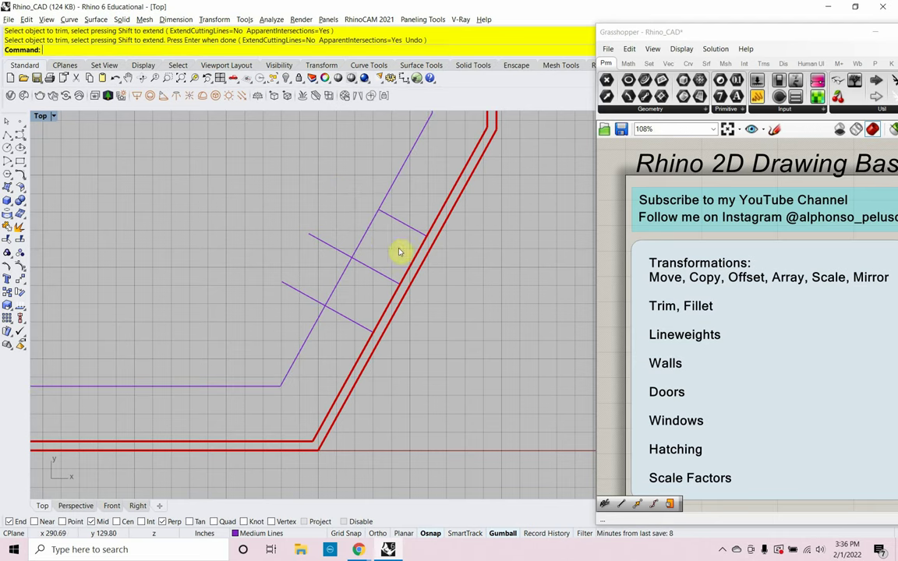
Offset the trimmed upper line 2" toward the middle line to form the door panel's thickness.
scroll(406, 245, "up", 3)
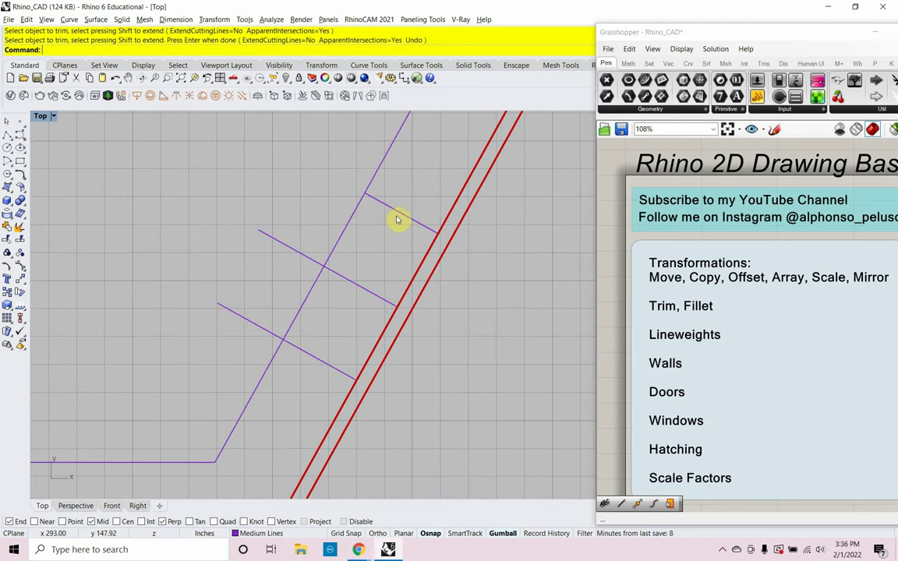
type("Offset")
key("Return")
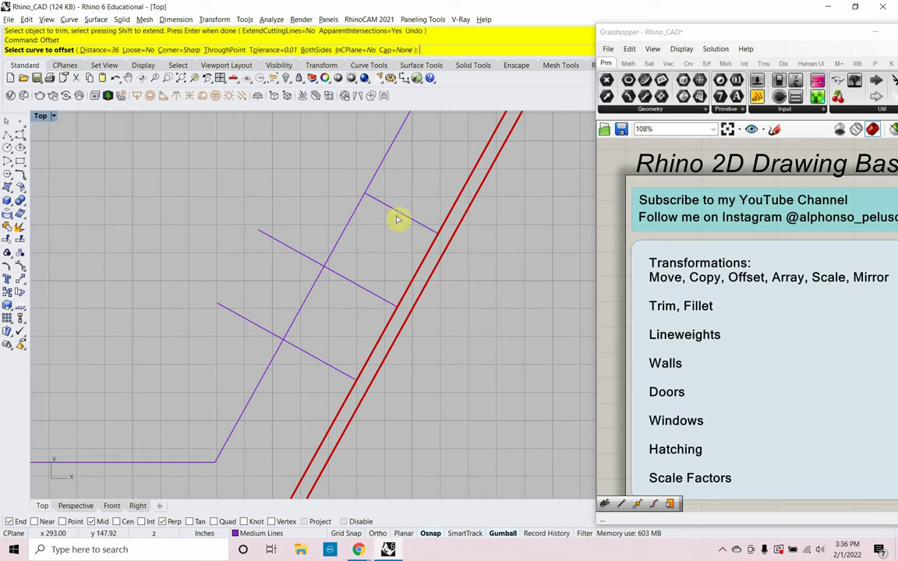
type("2\"")
key("Return")
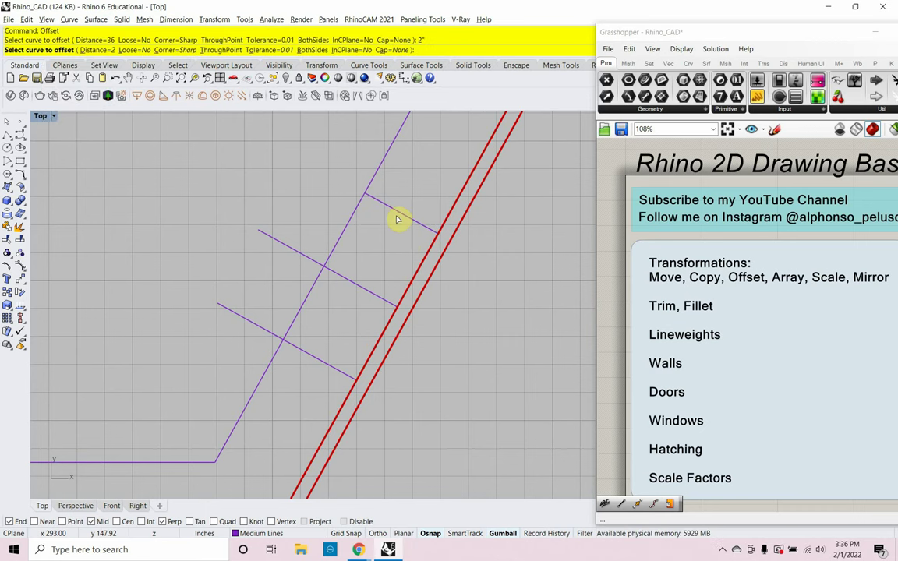
left_click(397, 217)
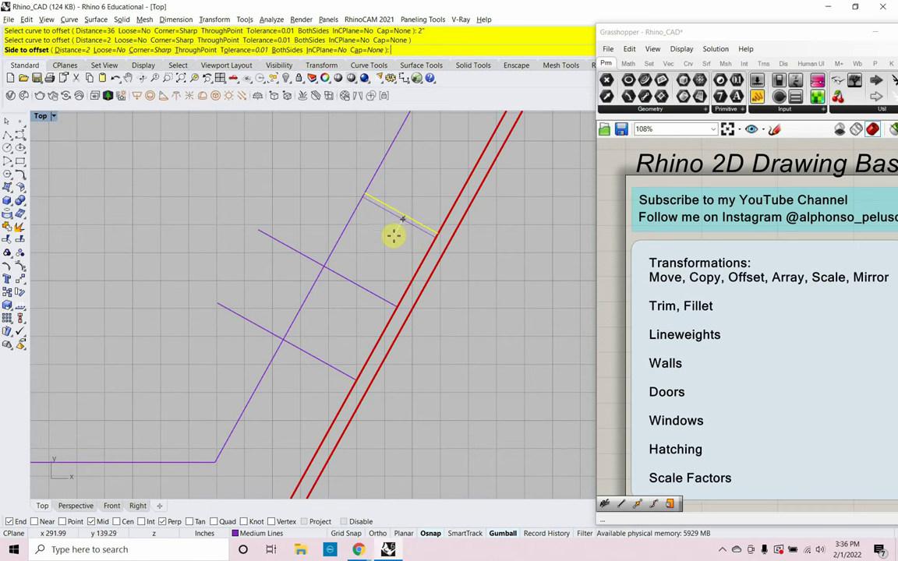
left_click(391, 244)
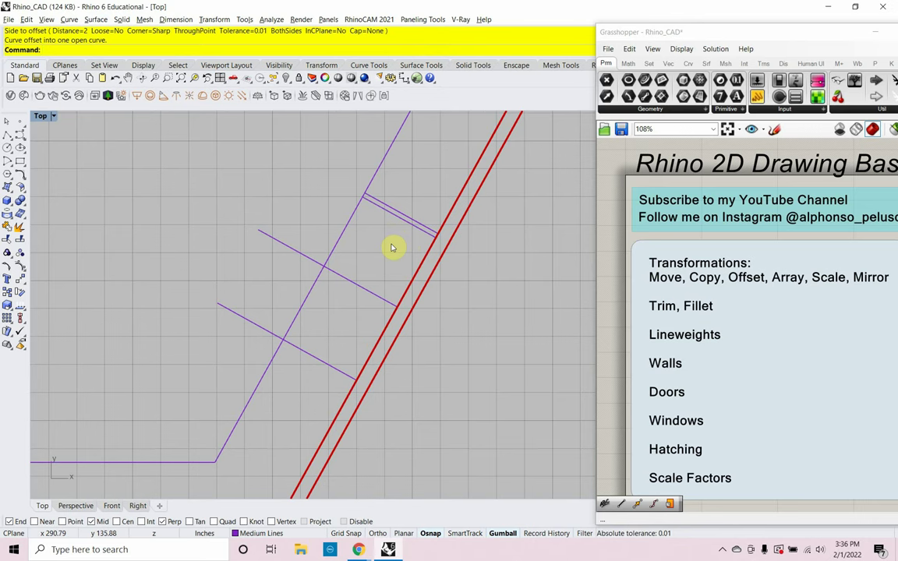
Hide the Thick Lines layer and draw a door-swing arc centred on the upper line's wall end, from the middle line's wall end to the panel's inner end.
left_click(871, 36)
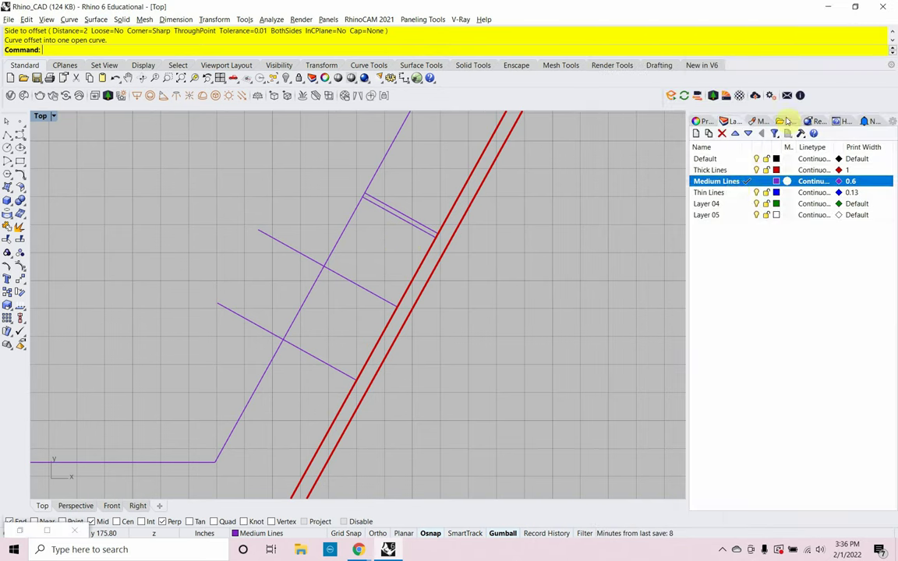
left_click(755, 170)
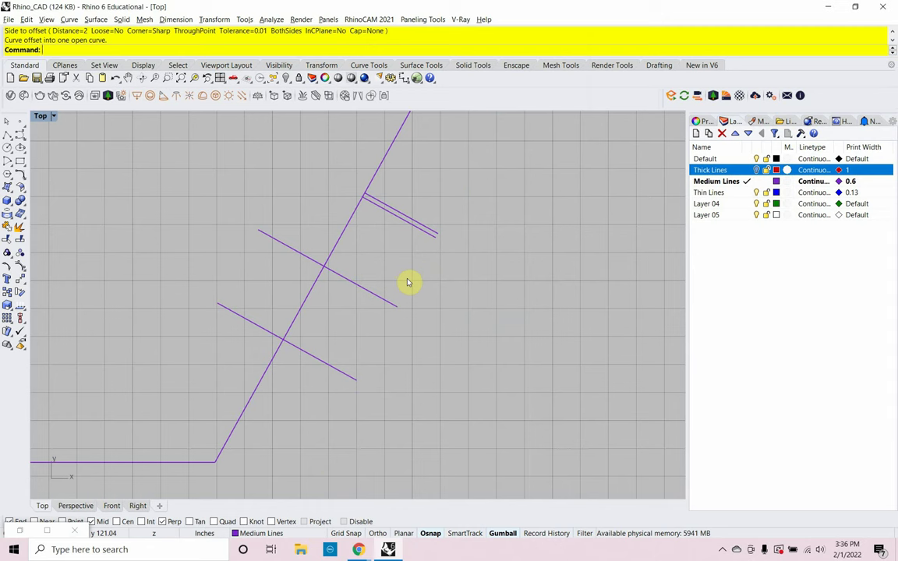
type("rc")
key("Return")
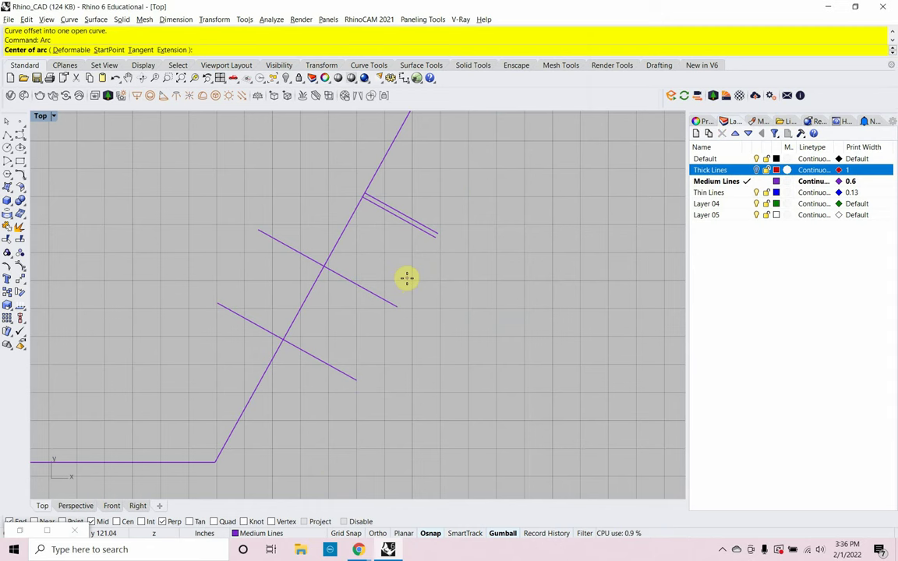
left_click(437, 234)
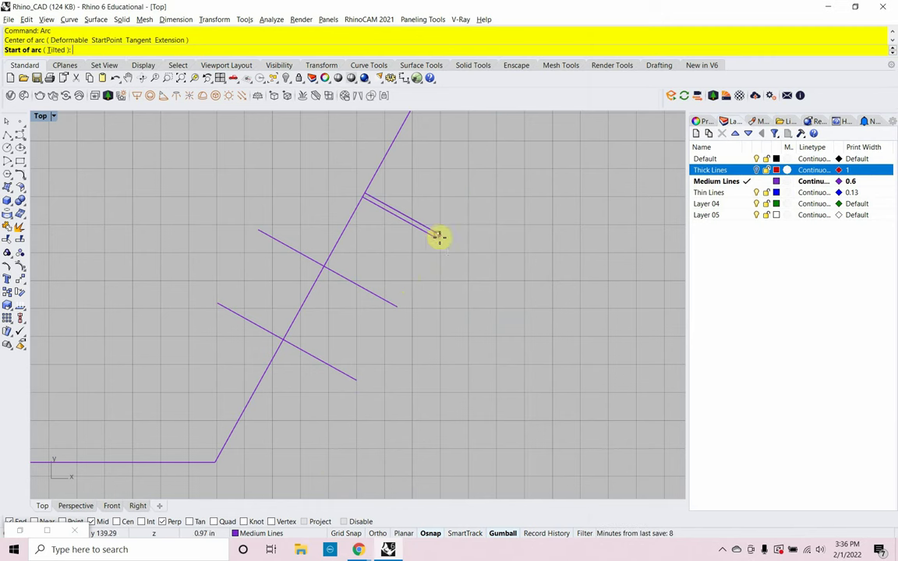
left_click(396, 307)
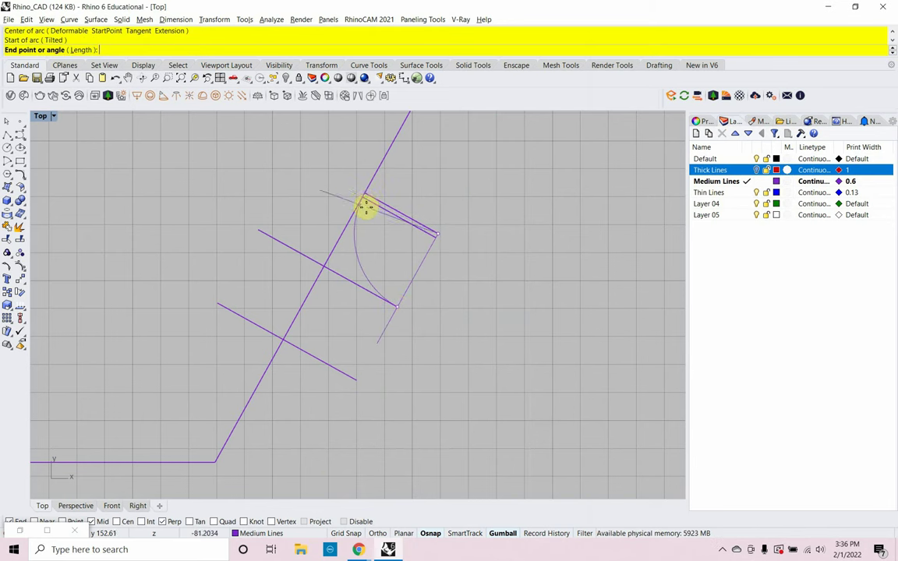
scroll(363, 200, "up", 6)
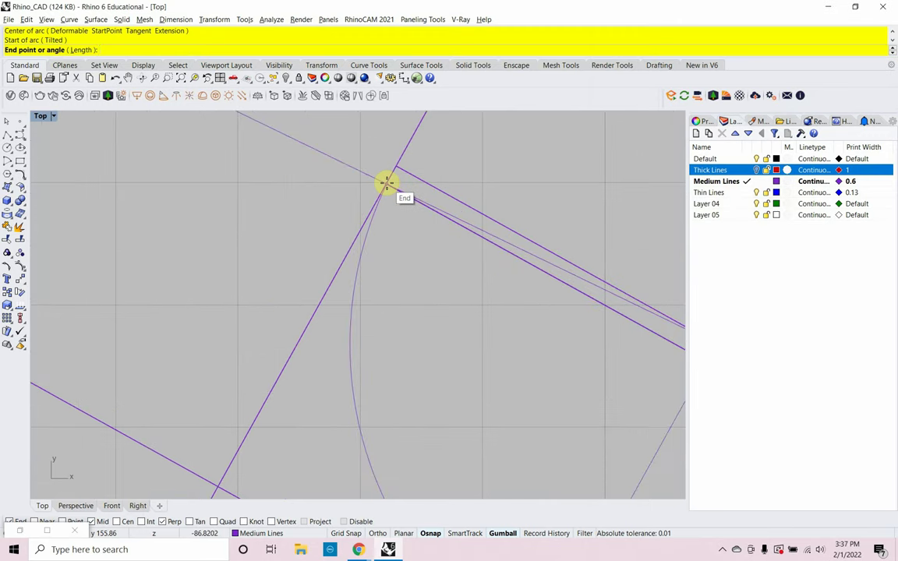
left_click(385, 183)
Delete the guide outline that was offset 3' inside the walls.
scroll(374, 212, "down", 4)
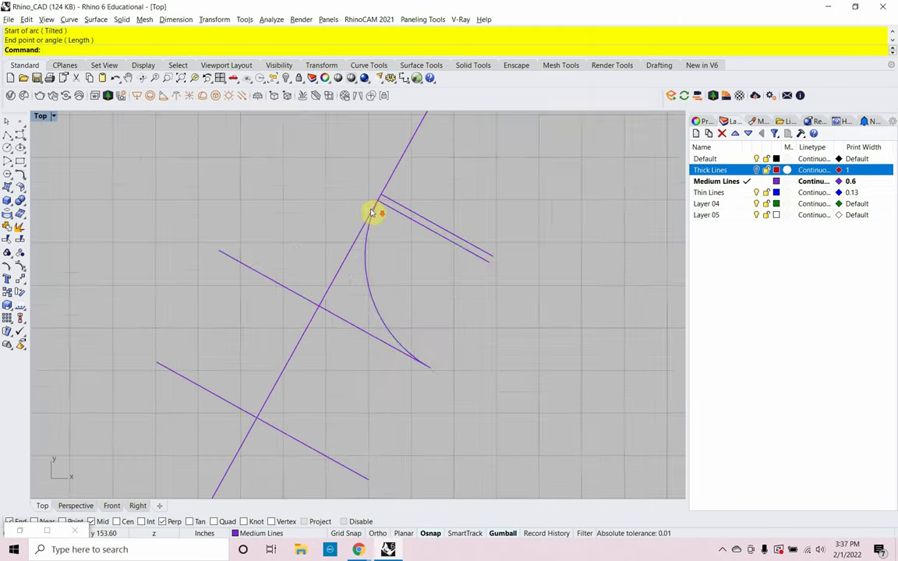
scroll(428, 250, "down", 2)
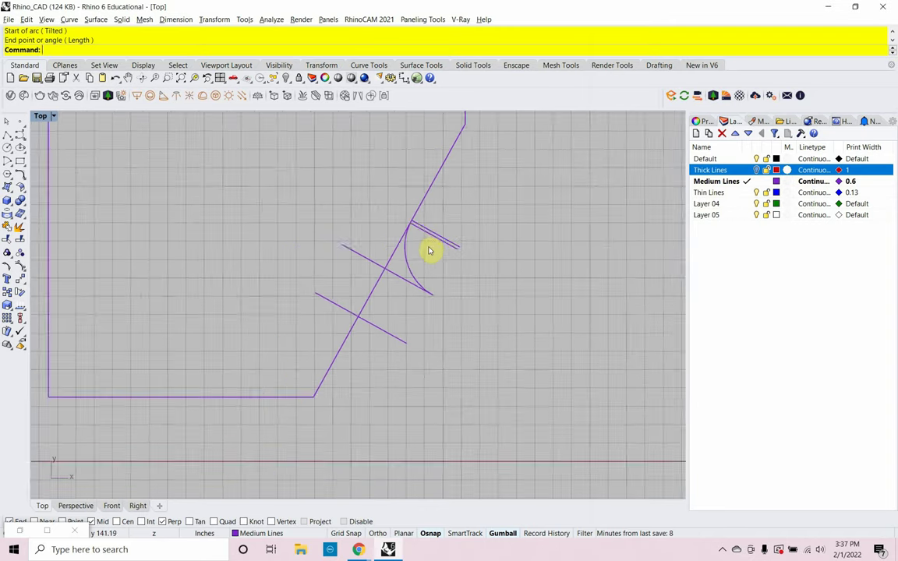
scroll(430, 249, "up", 2)
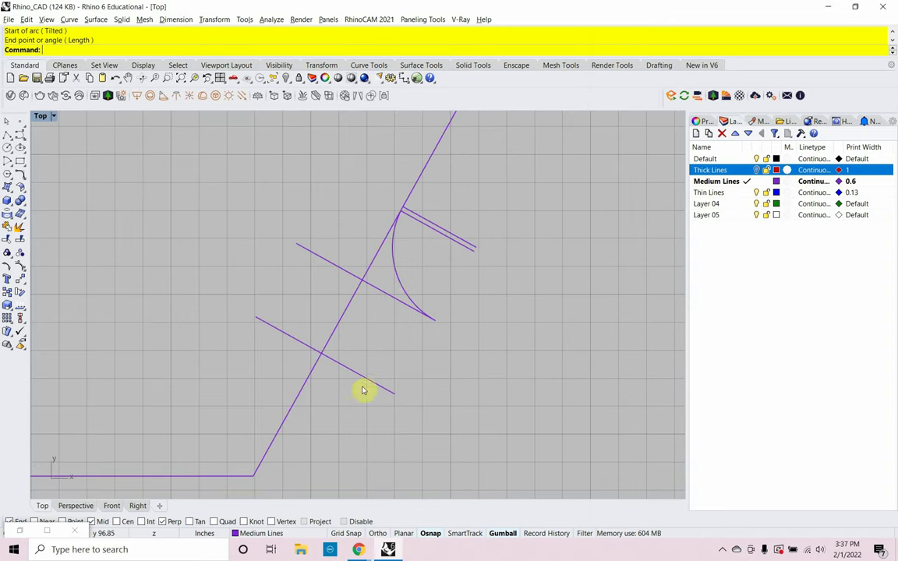
left_click_drag(328, 373, 279, 390)
key("Delete")
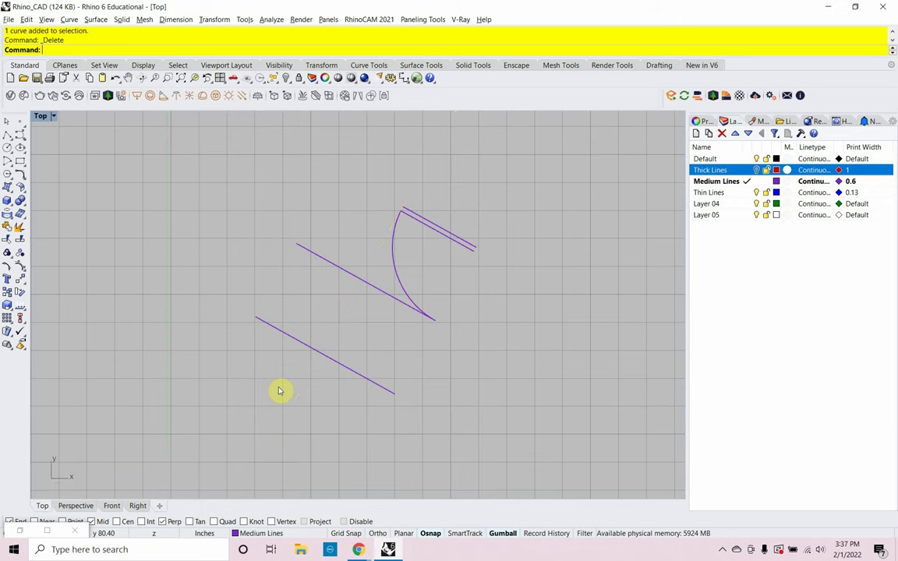
Draw two short lines closing both ends of the 2" thick door panel.
scroll(448, 248, "up", 3)
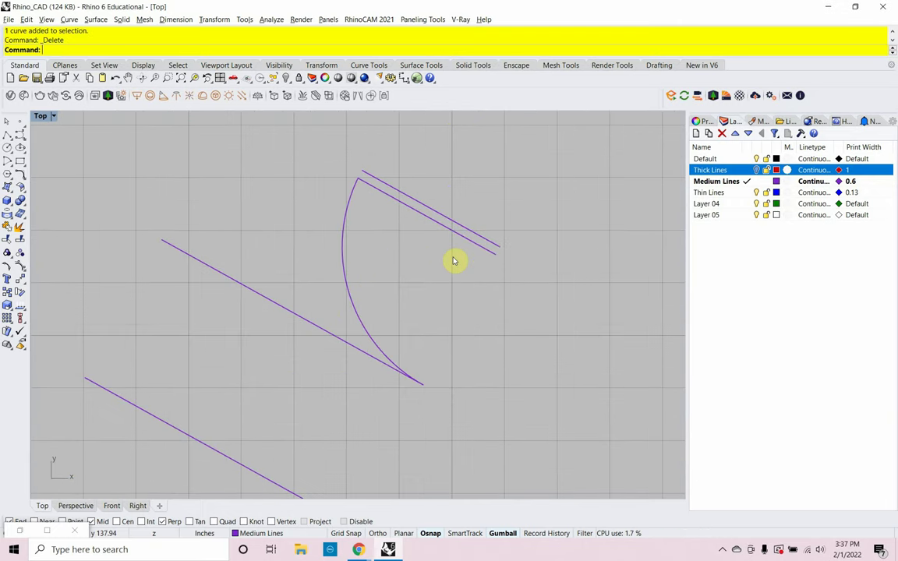
key("Return")
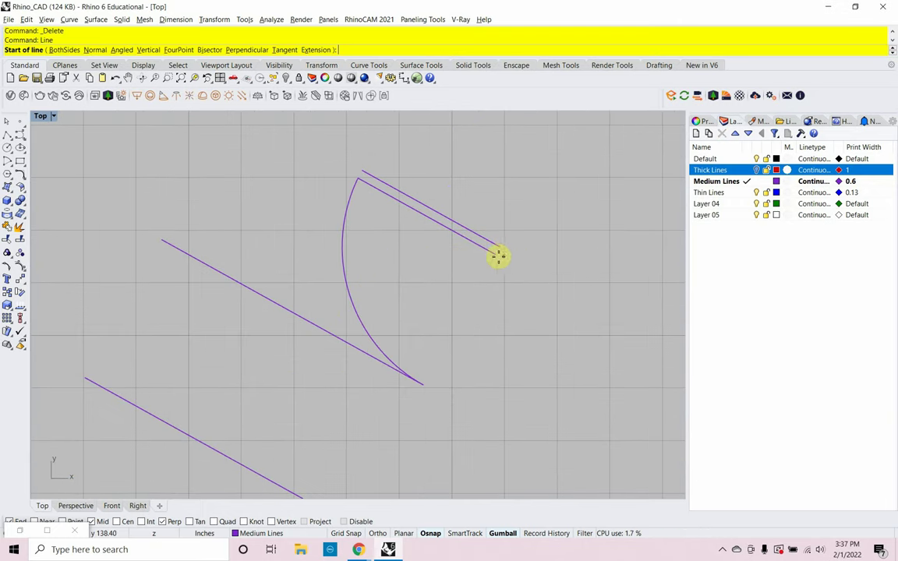
left_click(497, 254)
left_click(499, 249)
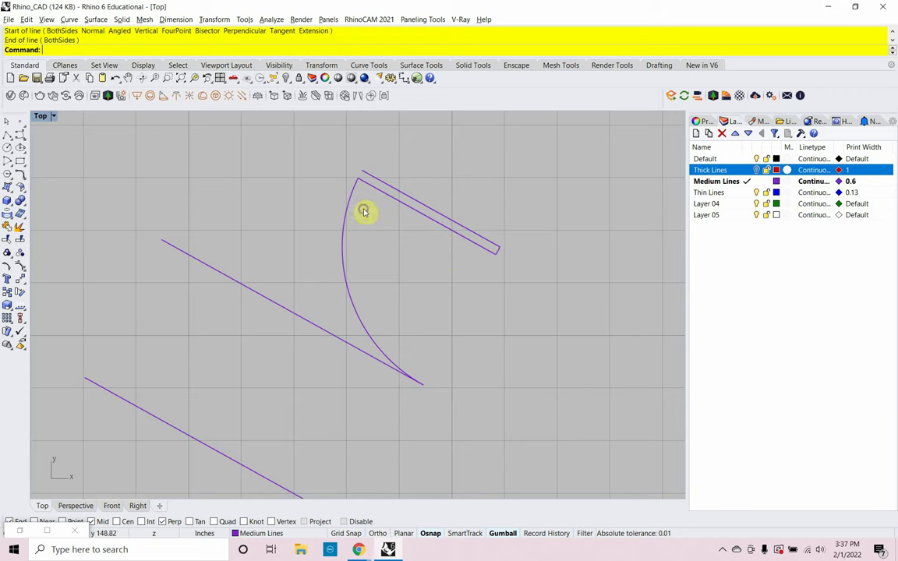
key("Return")
left_click(354, 183)
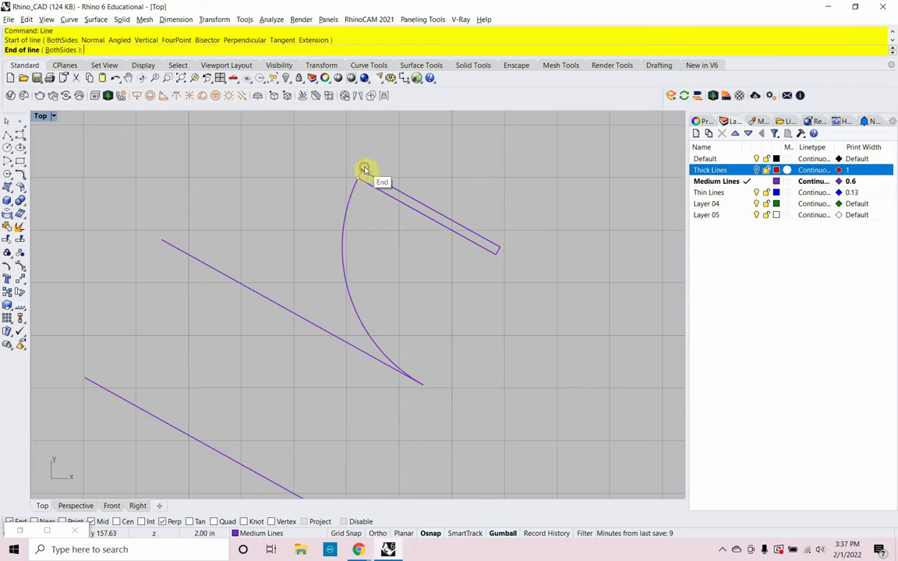
left_click(361, 170)
Join the four lines of the door panel into one curve.
scroll(383, 234, "down", 3)
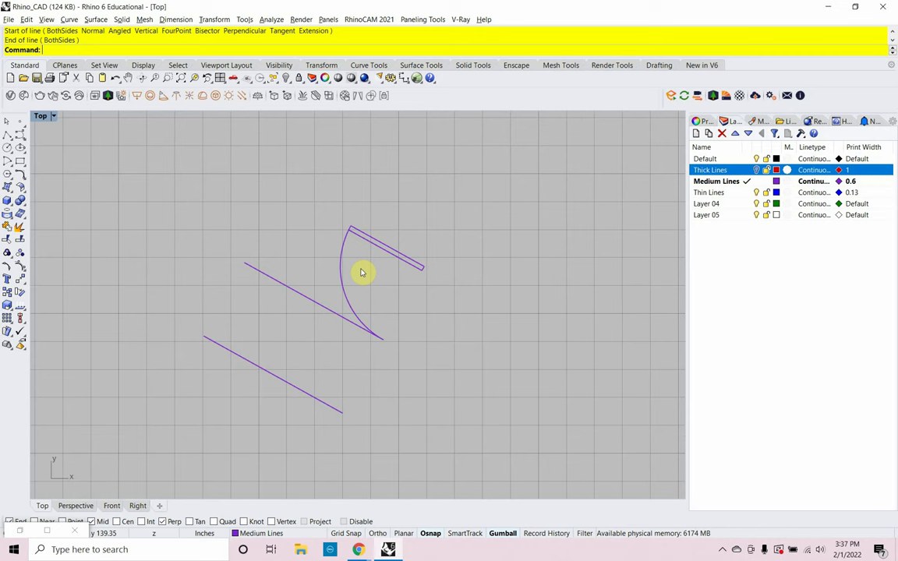
left_click_drag(297, 324, 438, 206)
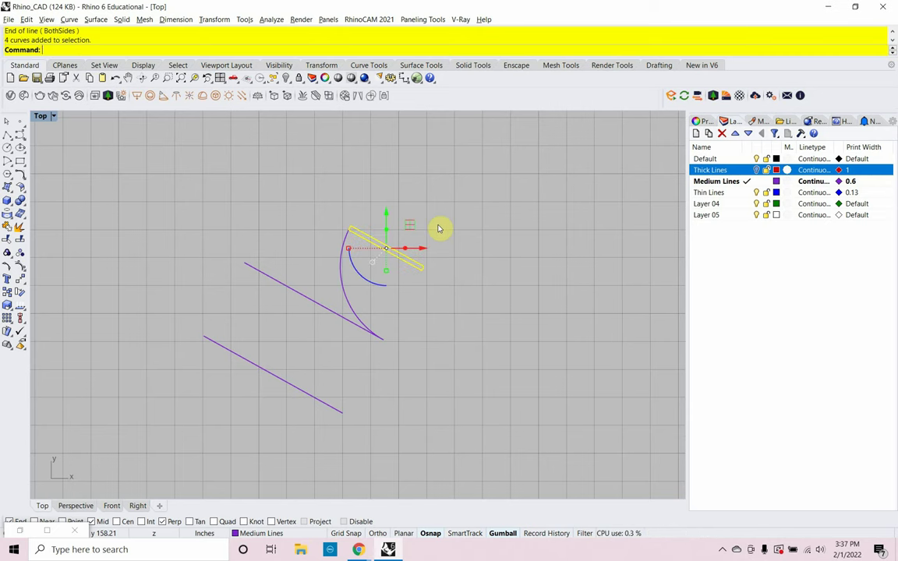
type("join")
key("Return")
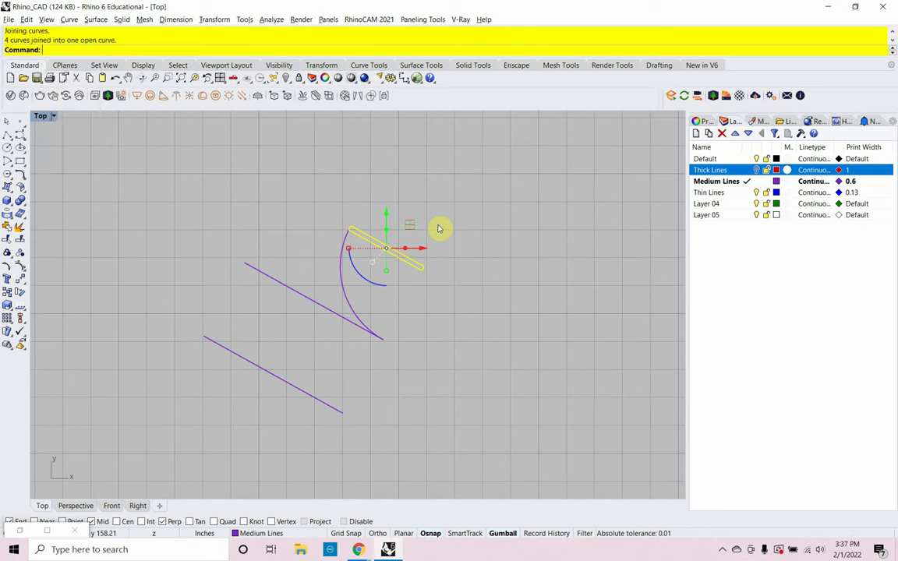
left_click(491, 281)
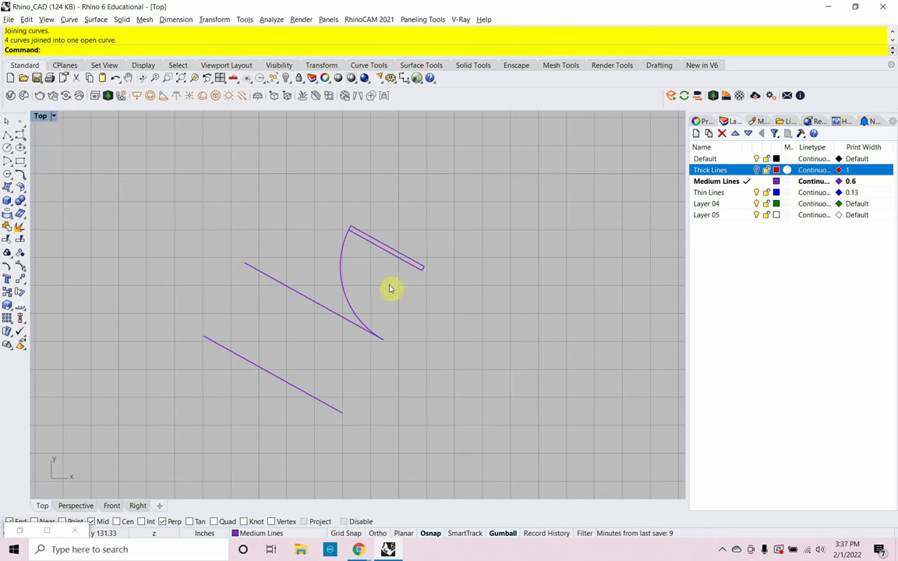
Try to mirror the door panel and swing arc across the middle guide line.
left_click_drag(379, 276, 343, 216)
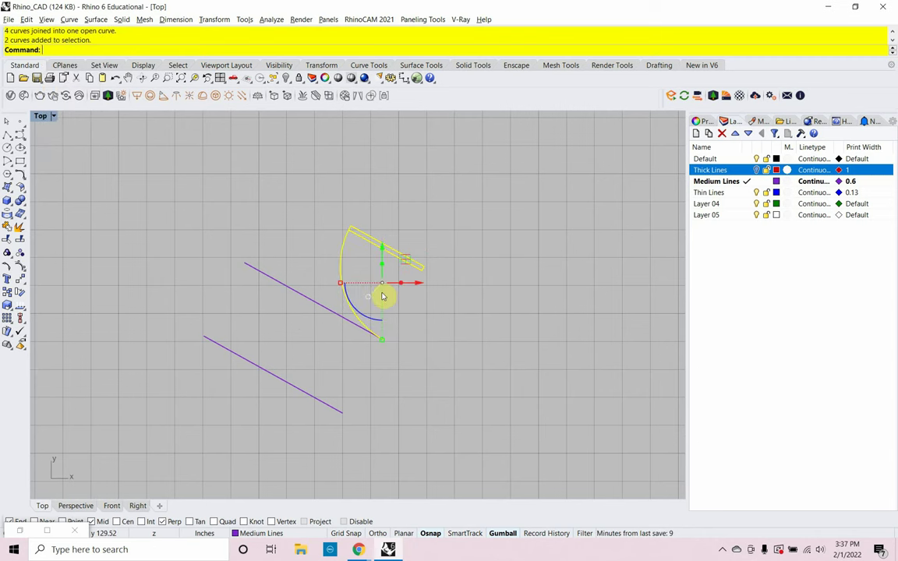
key("Return")
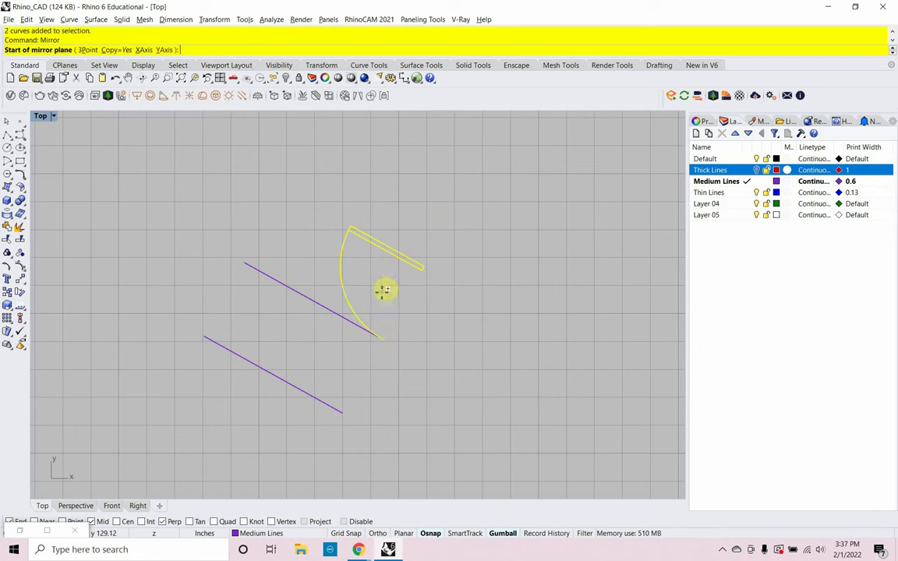
left_click(382, 337)
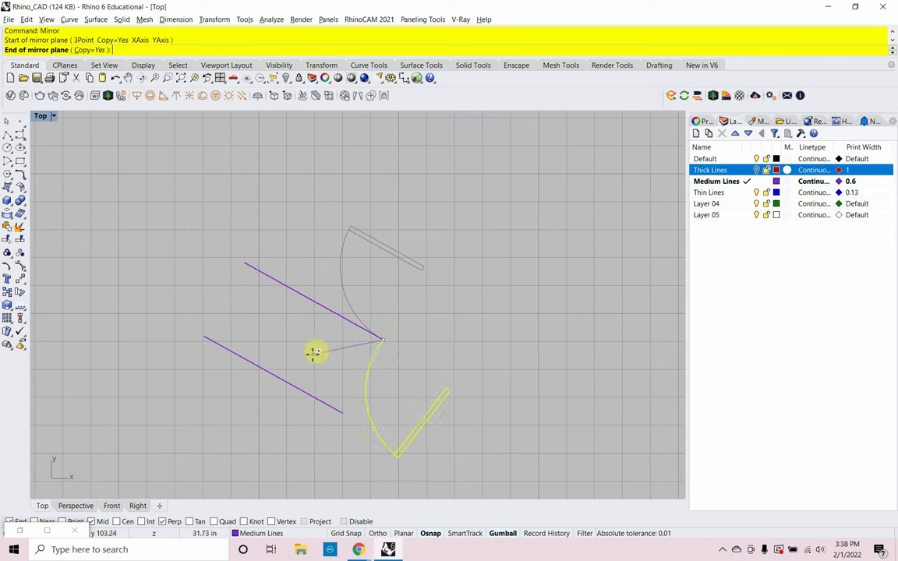
left_click(245, 261)
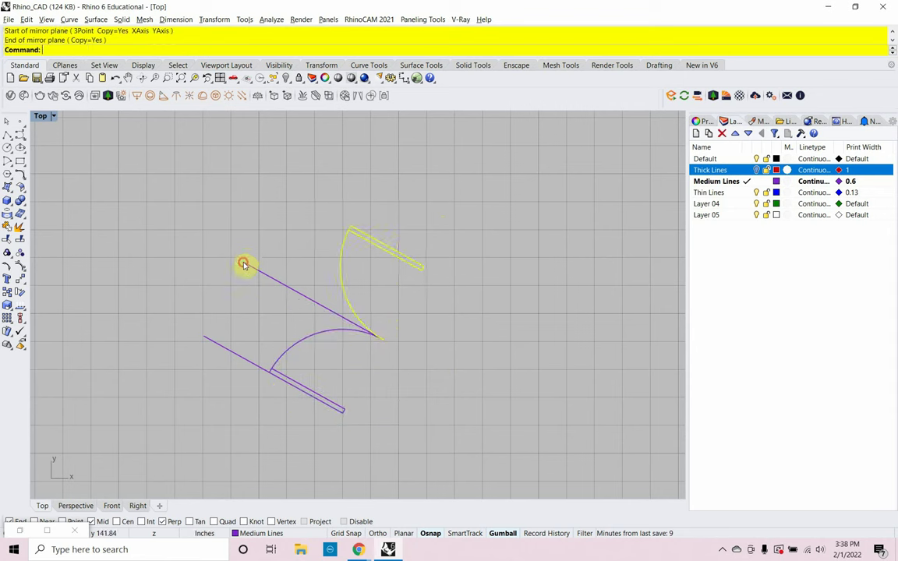
left_click(229, 297)
key("ctrl+z")
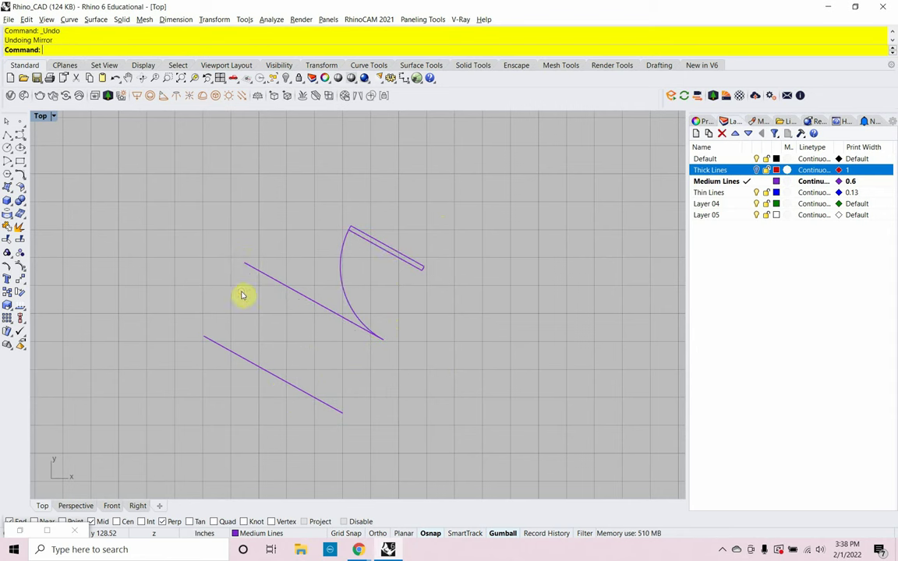
Mirror a copy of the door panel and its swing arc about the middle guide line to form the second door leaf.
left_click_drag(350, 248, 331, 209)
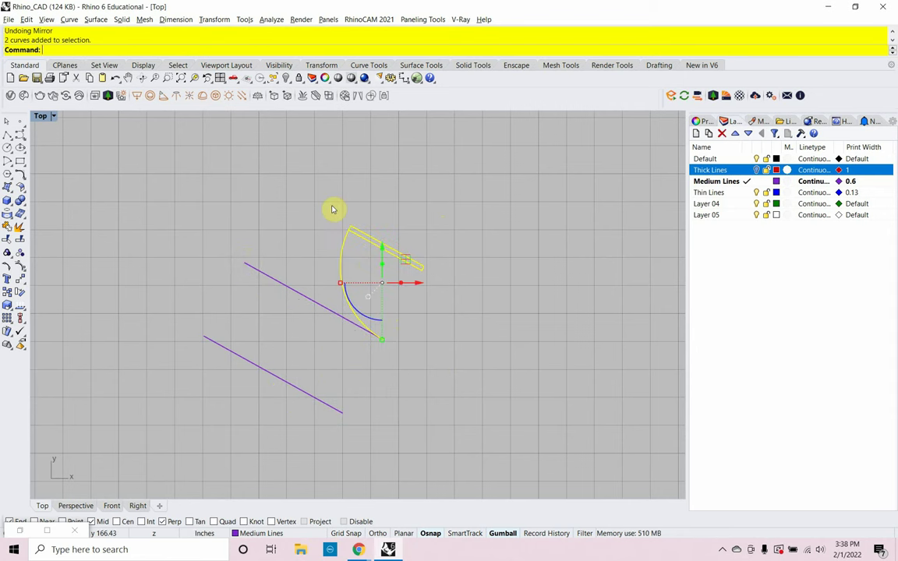
type("Mirror")
key("Return")
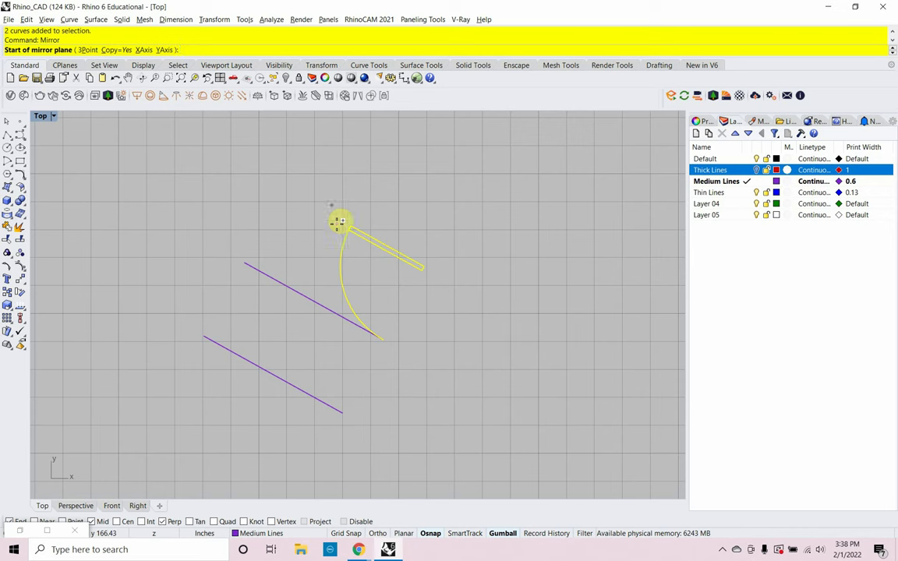
left_click(383, 339)
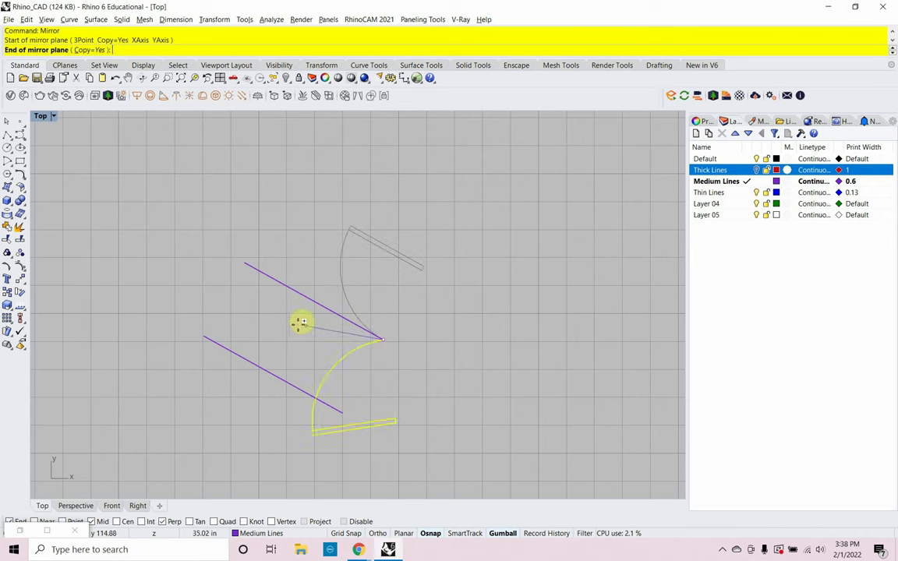
left_click(246, 264)
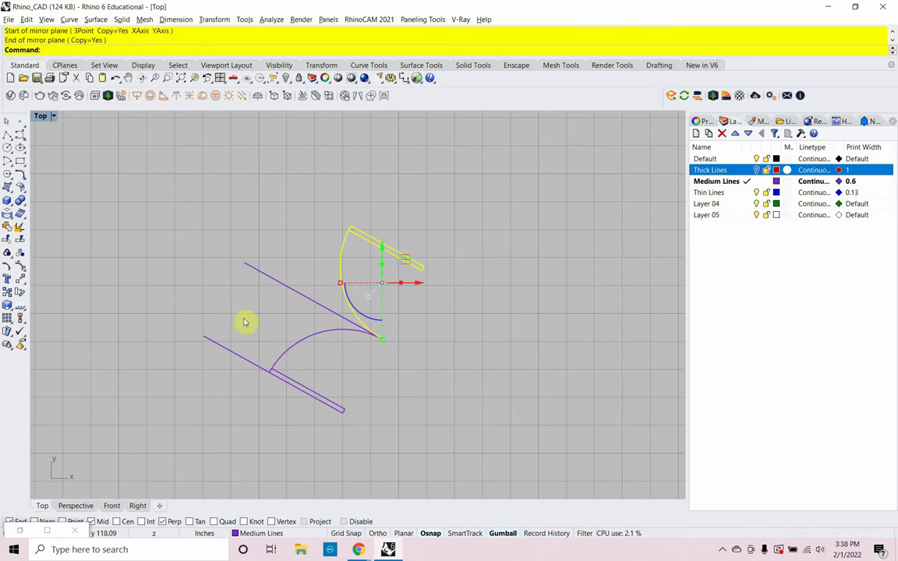
left_click(251, 316)
Delete the two remaining slanted guide lines and turn the Thick Lines layer back on.
left_click_drag(276, 245, 198, 343)
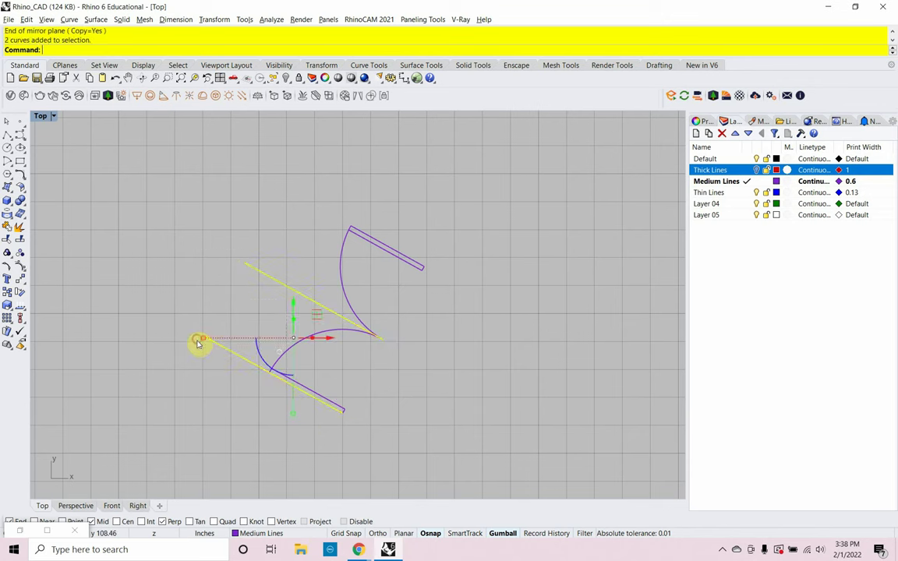
key("Delete")
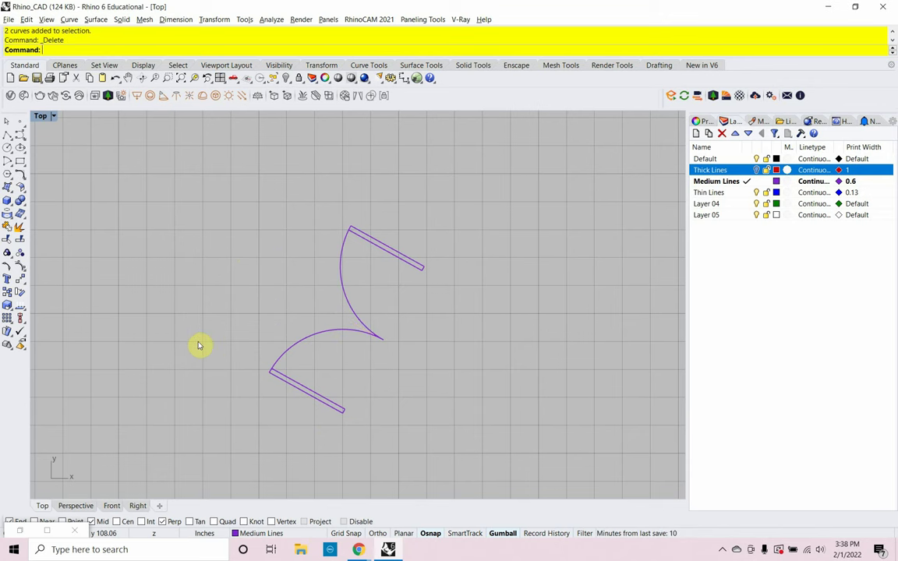
left_click(756, 170)
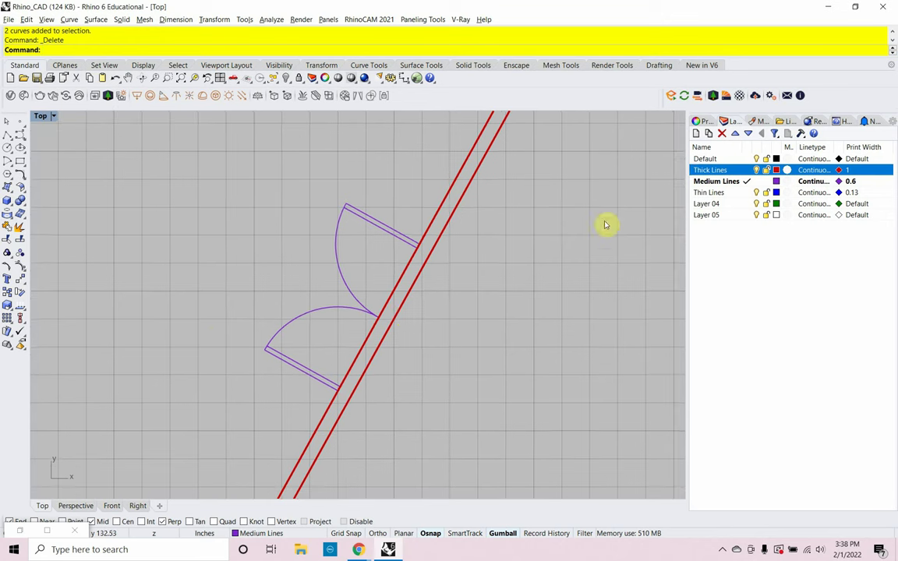
Make Thick Lines the current layer and draw two short jamb lines across the slanted wall at the outer ends of the double door.
left_click(747, 169)
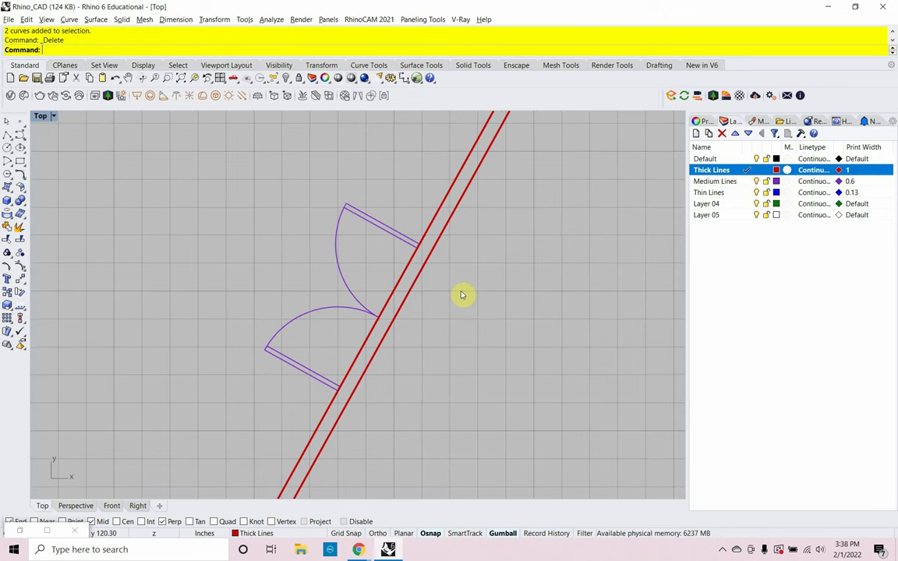
type("line")
key("Return")
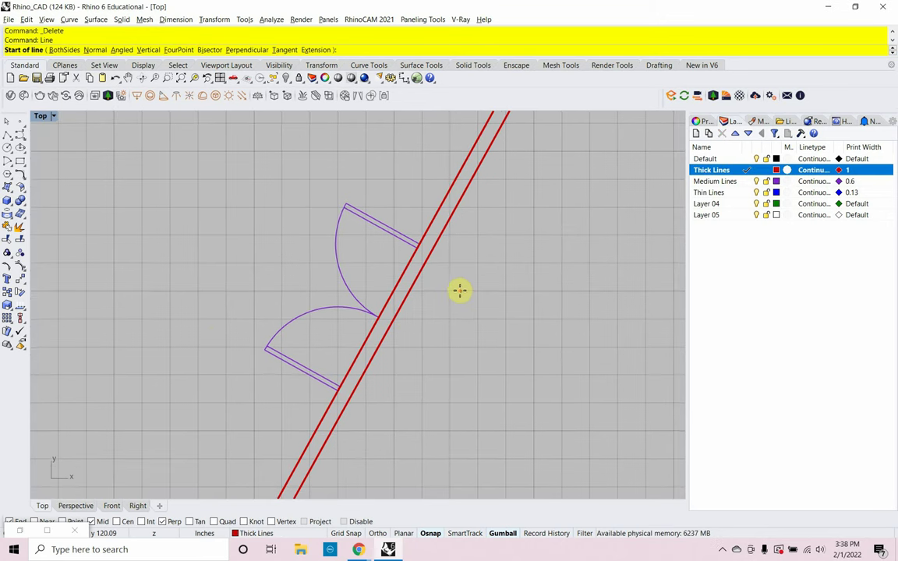
left_click(421, 245)
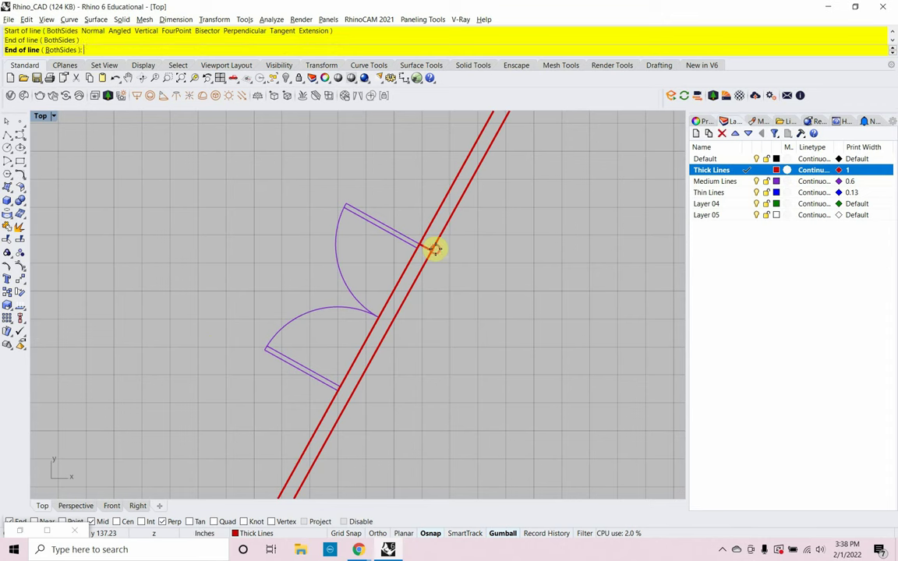
left_click(431, 250)
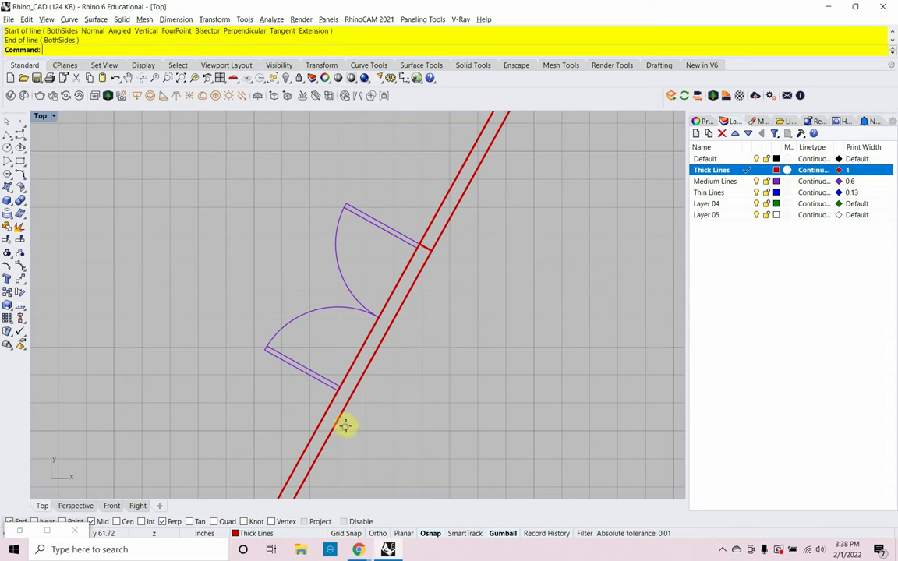
key("Return")
left_click(343, 396)
left_click(346, 401)
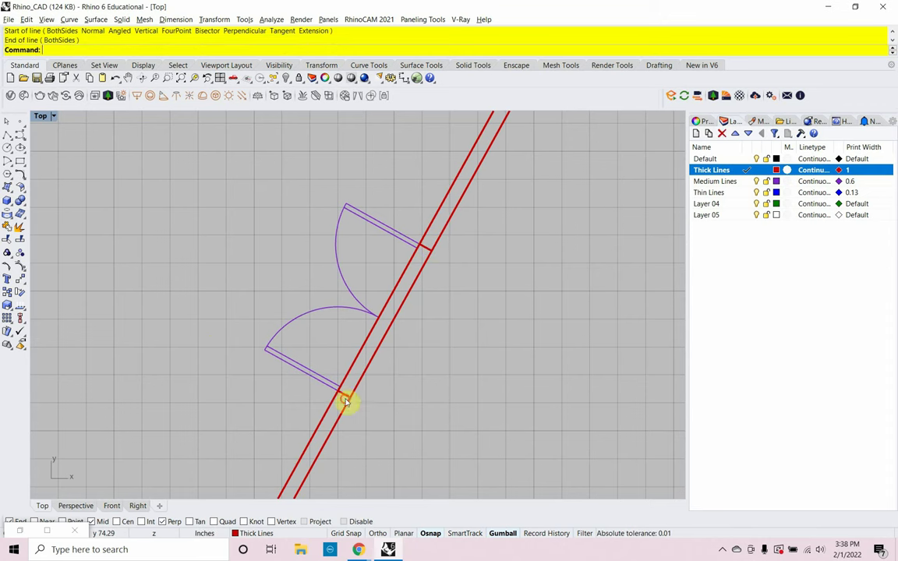
Trim both slanted wall lines between the two jamb lines to open the doorway.
left_click_drag(280, 439, 372, 366)
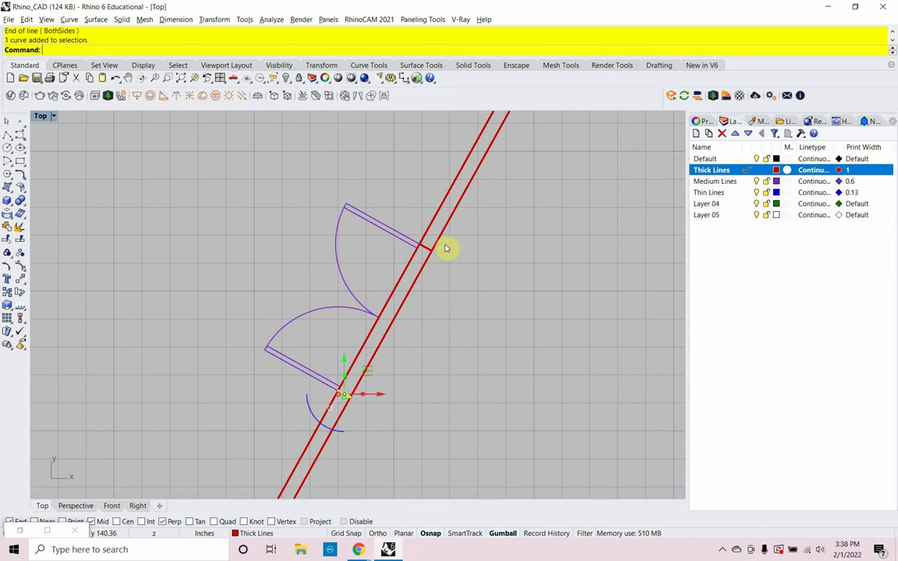
left_click_drag(372, 257, 457, 215, "shift")
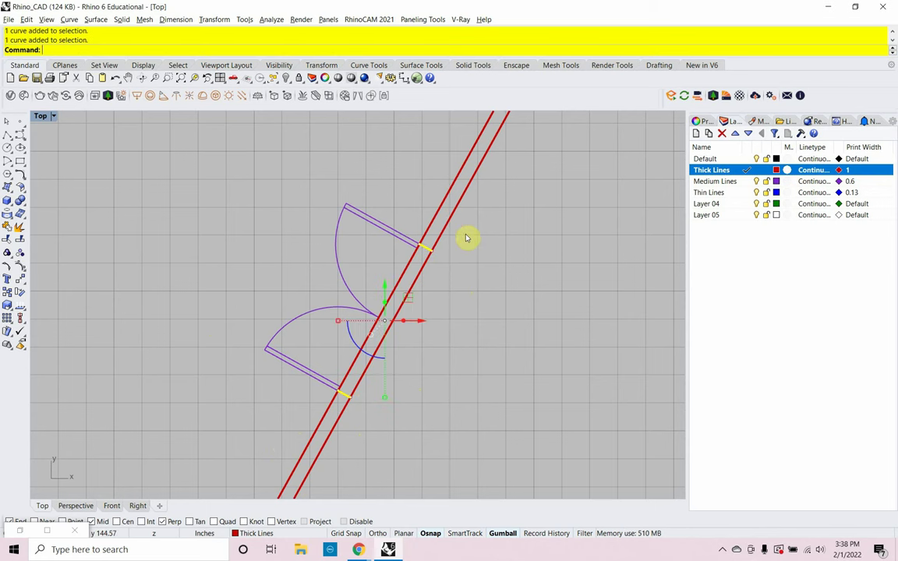
key("Return")
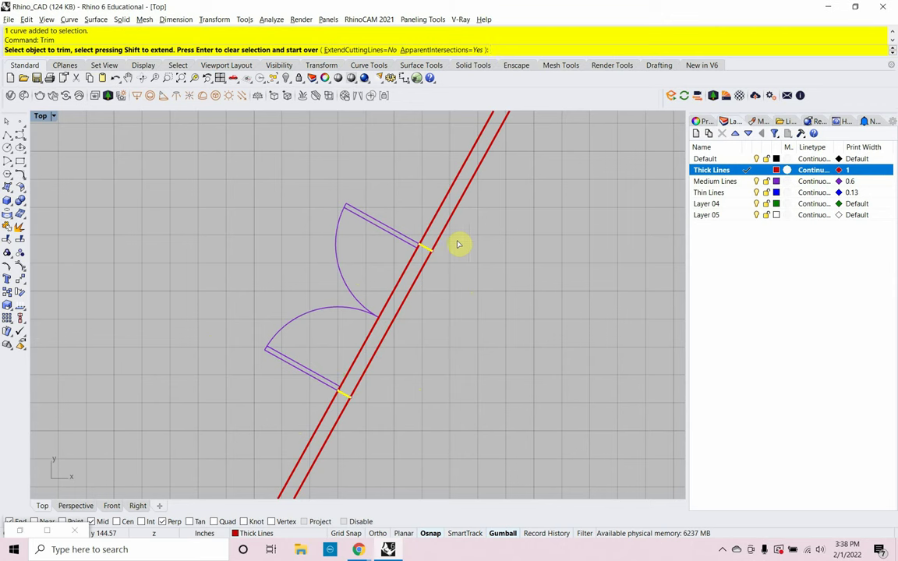
left_click(404, 271)
left_click(413, 288)
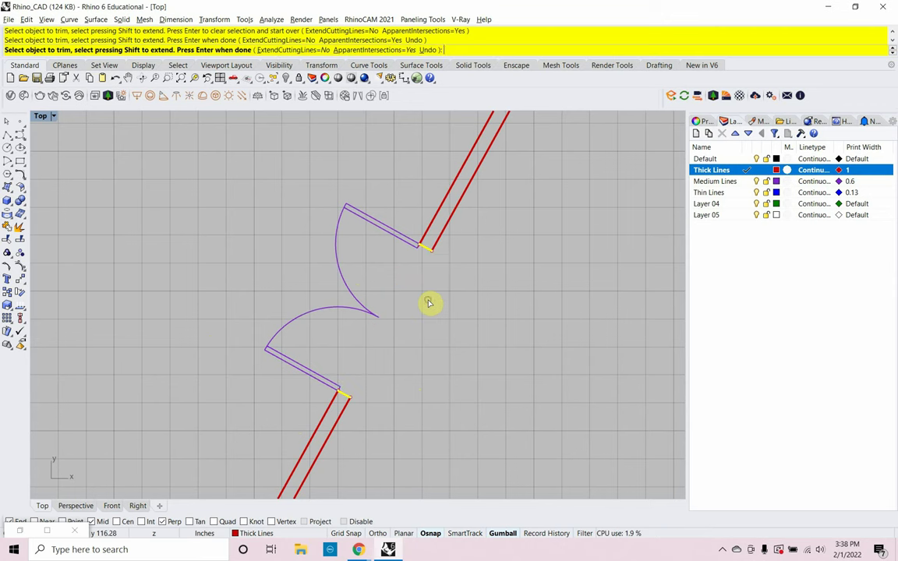
key("Return")
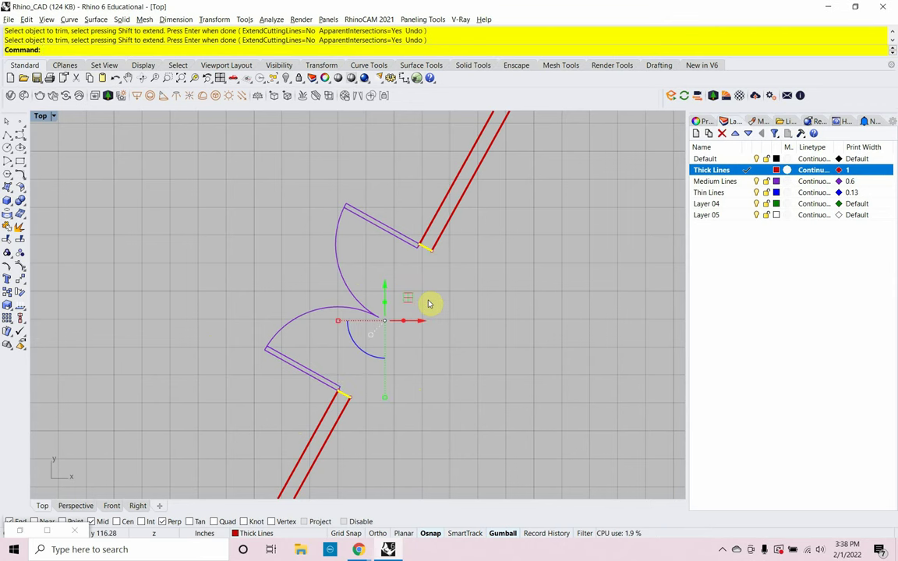
key("Escape")
Make Medium Lines the current layer and draw a horizontal line across the long vertical wall on the plan's right side.
scroll(435, 306, "down", 5)
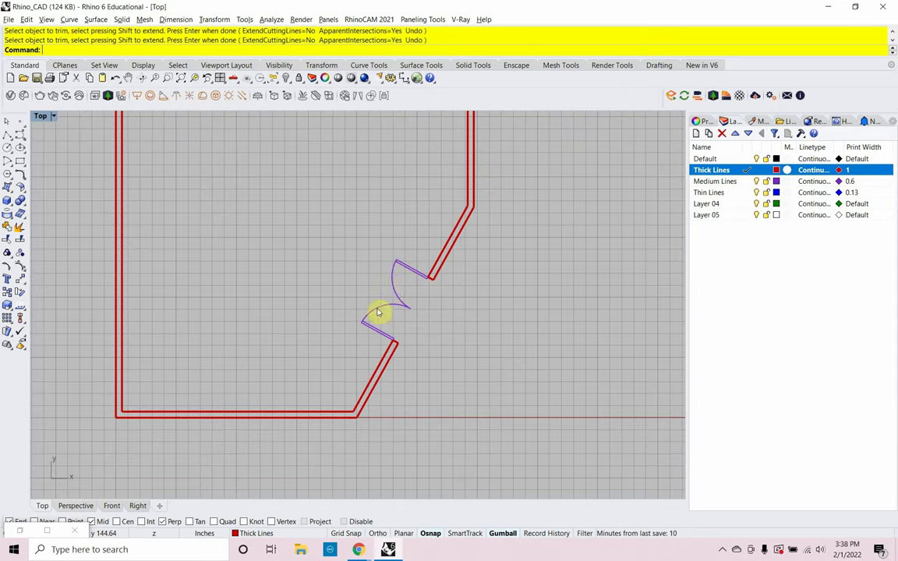
scroll(374, 316, "down", 3)
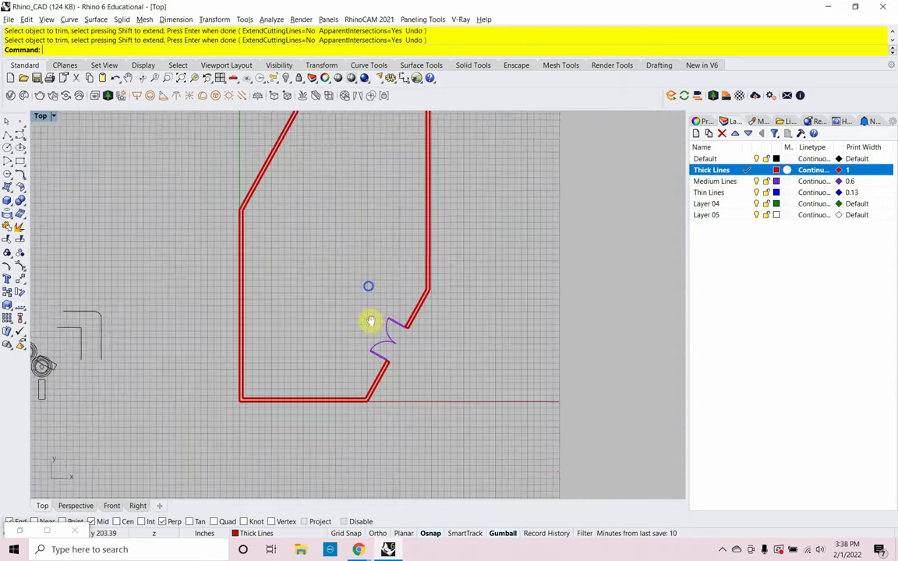
right_click_drag(371, 322, 365, 355)
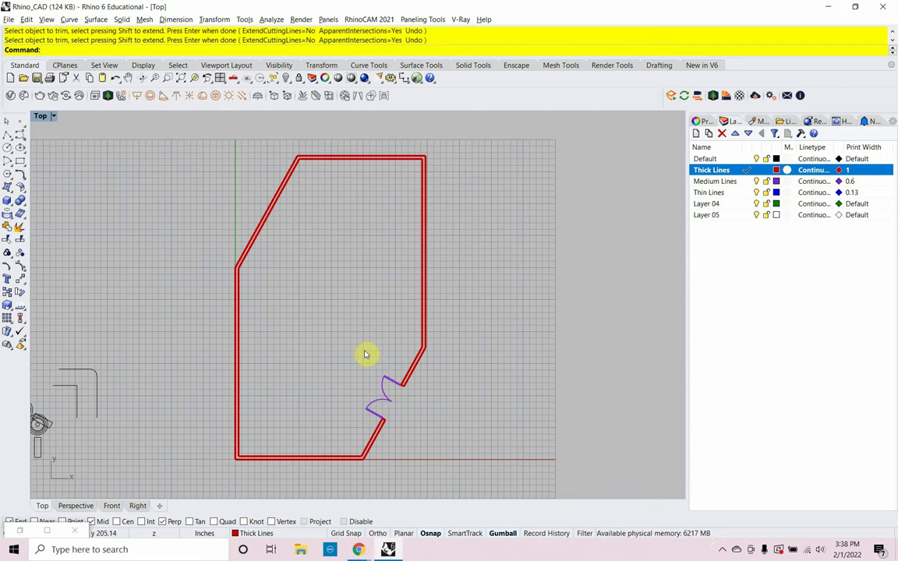
left_click(746, 181)
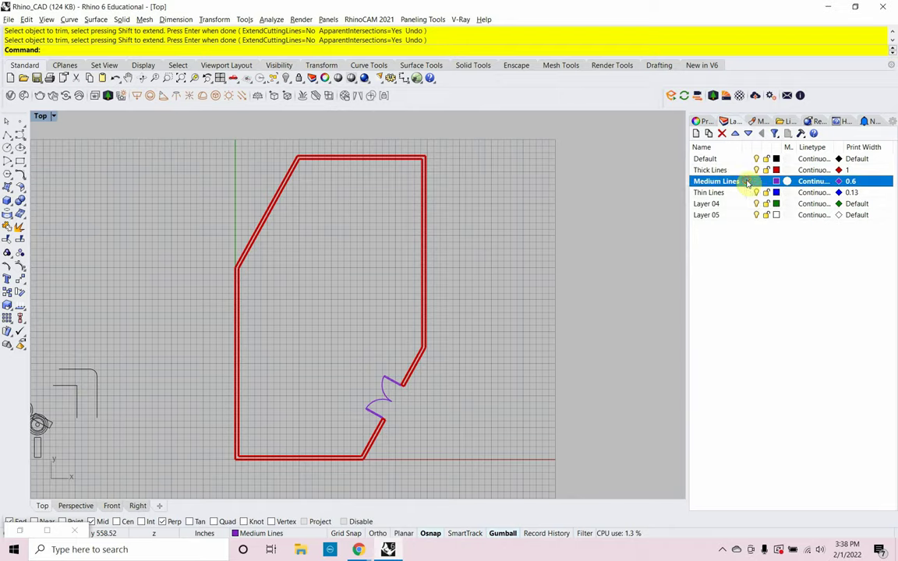
scroll(460, 278, "down", 1)
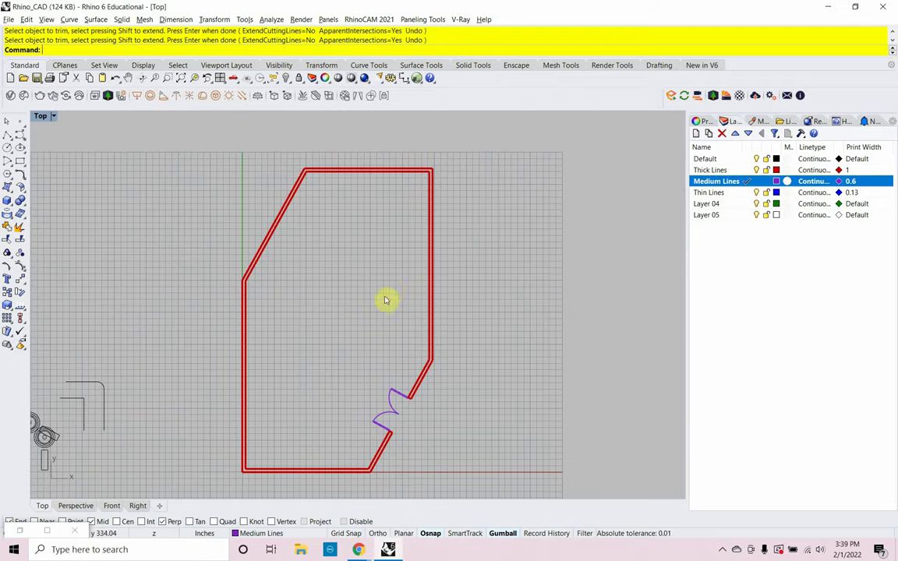
scroll(394, 288, "up", 3)
scroll(413, 273, "down", 3)
scroll(404, 301, "up", 5)
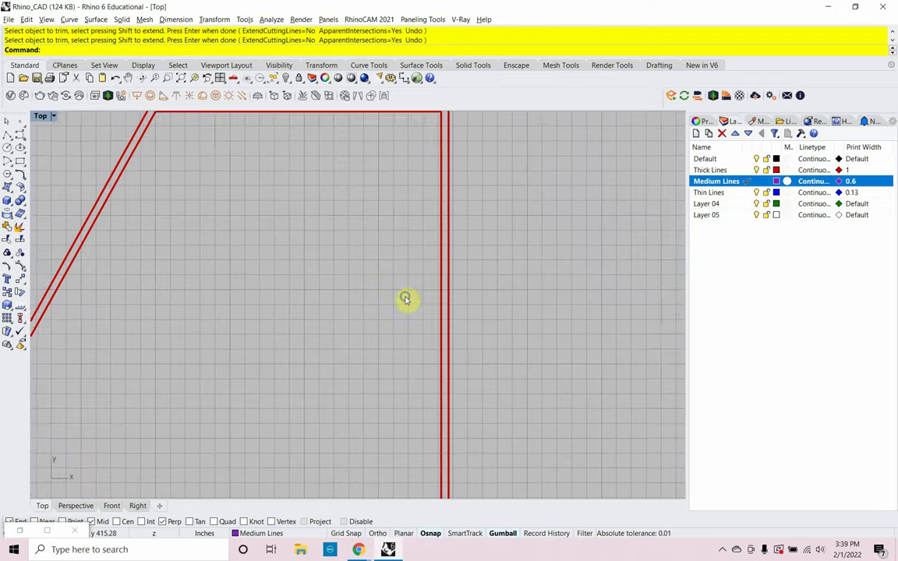
right_click_drag(407, 273, 405, 259)
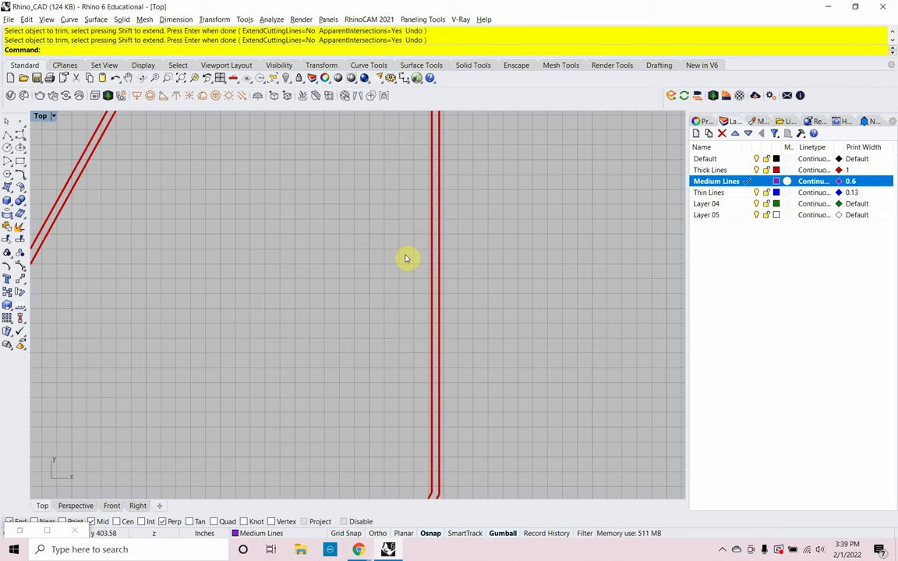
key("Return")
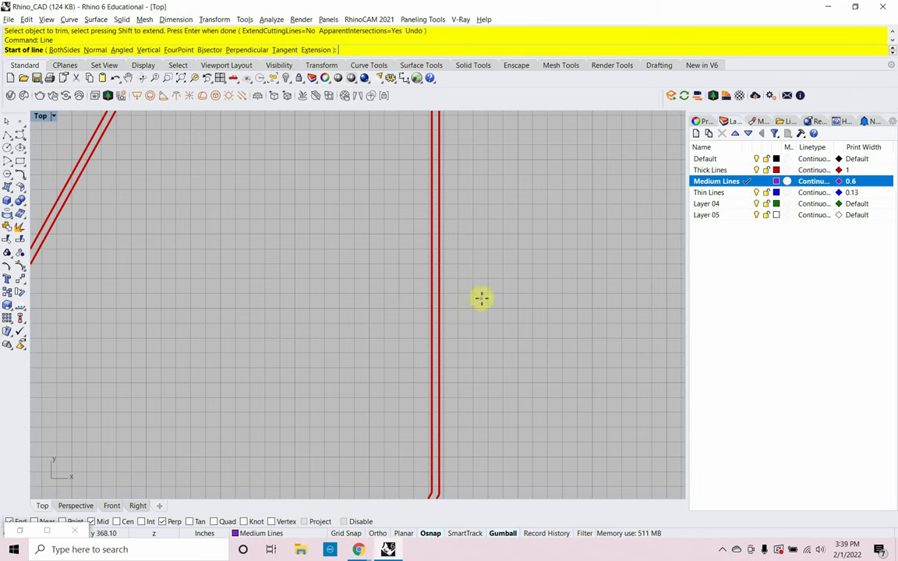
left_click(486, 293)
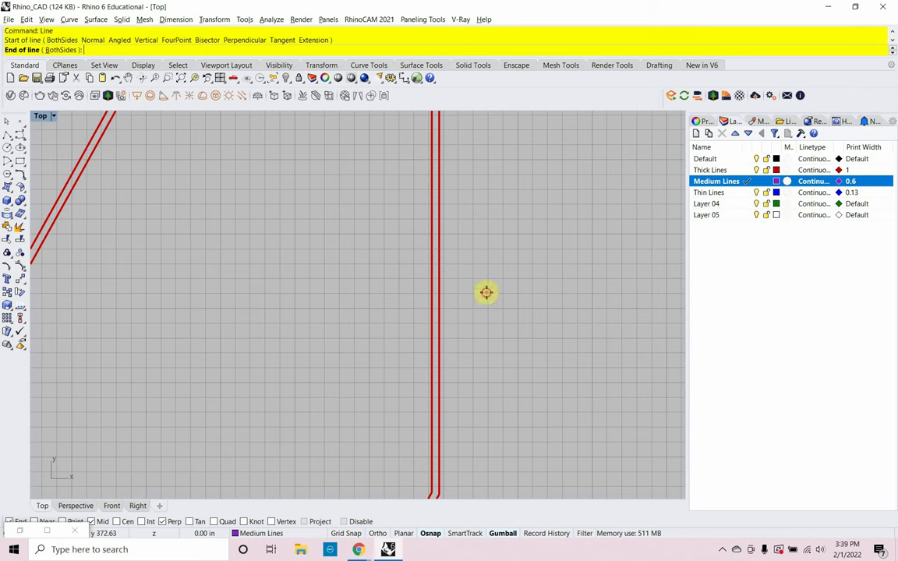
left_click(348, 304, "shift")
scroll(398, 298, "down", 2)
right_click_drag(399, 299, 408, 334)
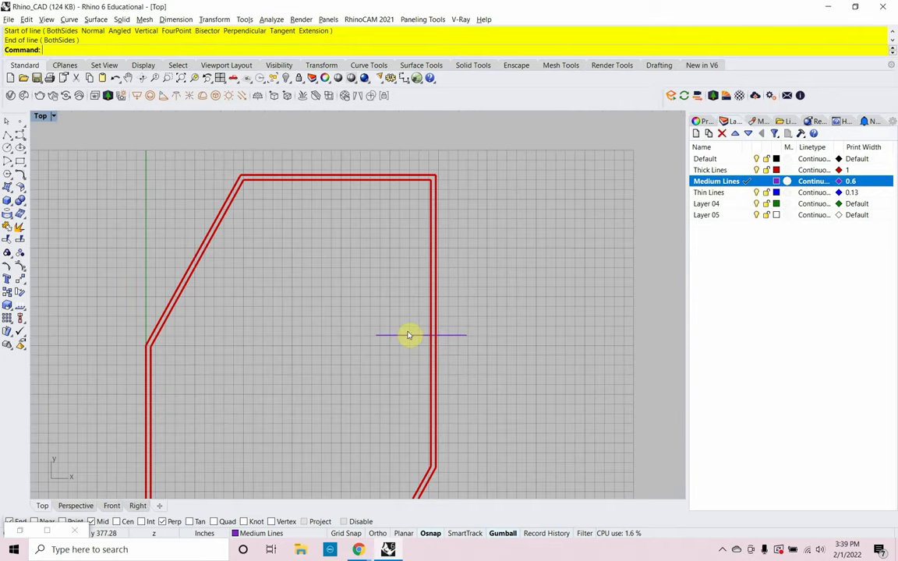
Copy the horizontal line 6' straight up along the wall with Ortho on.
scroll(410, 335, "up", 2)
left_click(404, 337)
type("C")
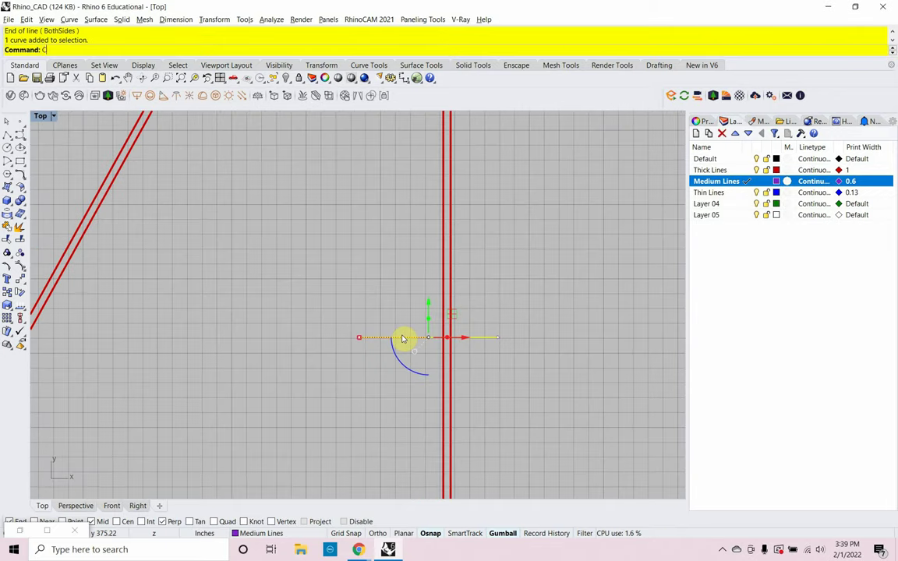
type("opy")
key("Return")
left_click(334, 413)
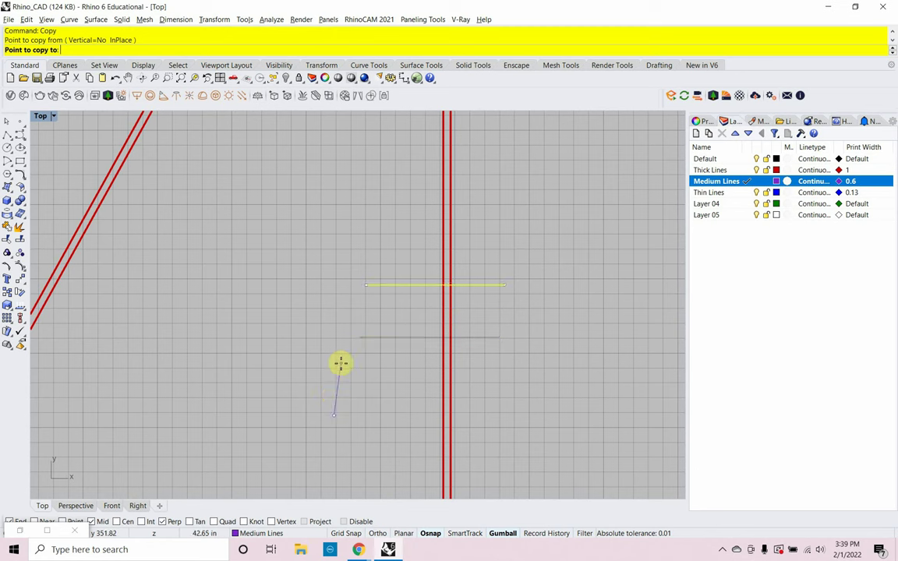
left_click(377, 534)
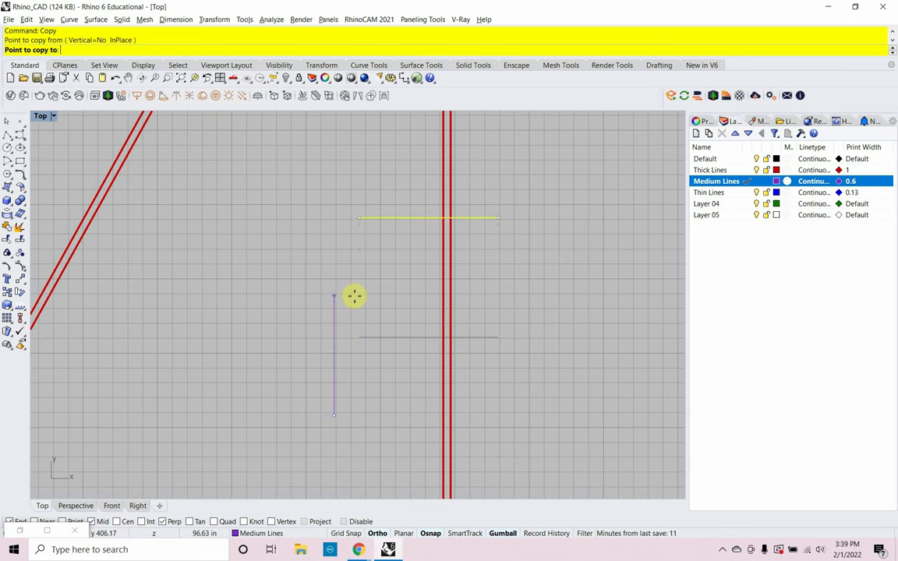
type("6'")
key("Return")
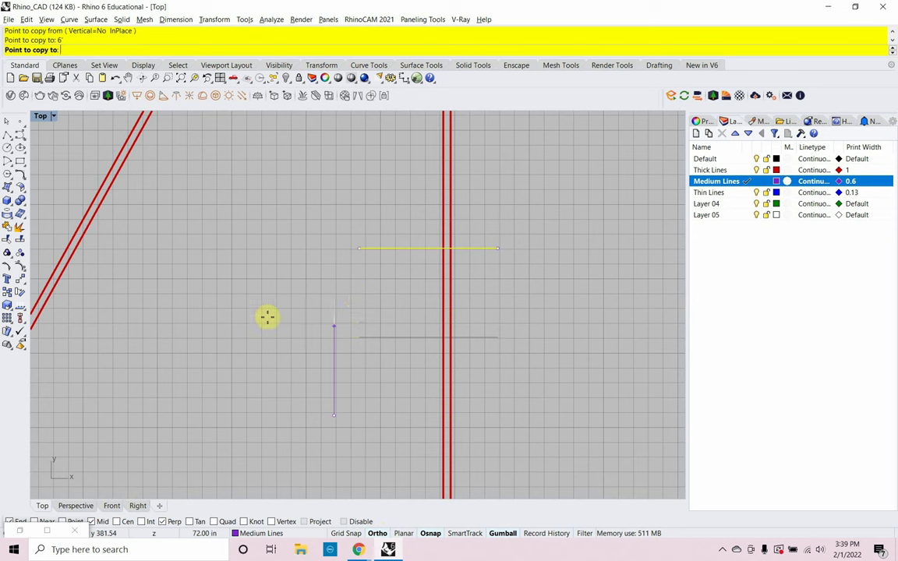
left_click(375, 285)
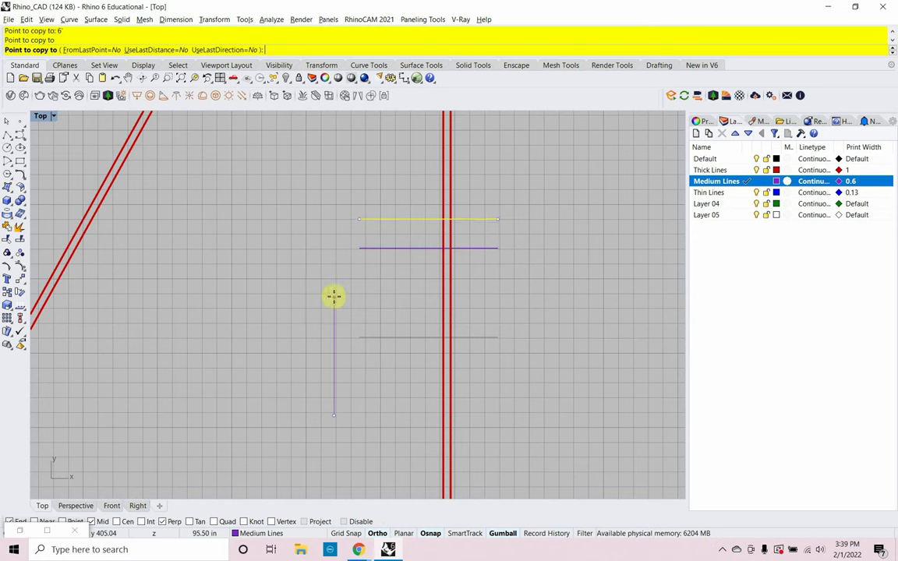
key("Return")
key("Escape")
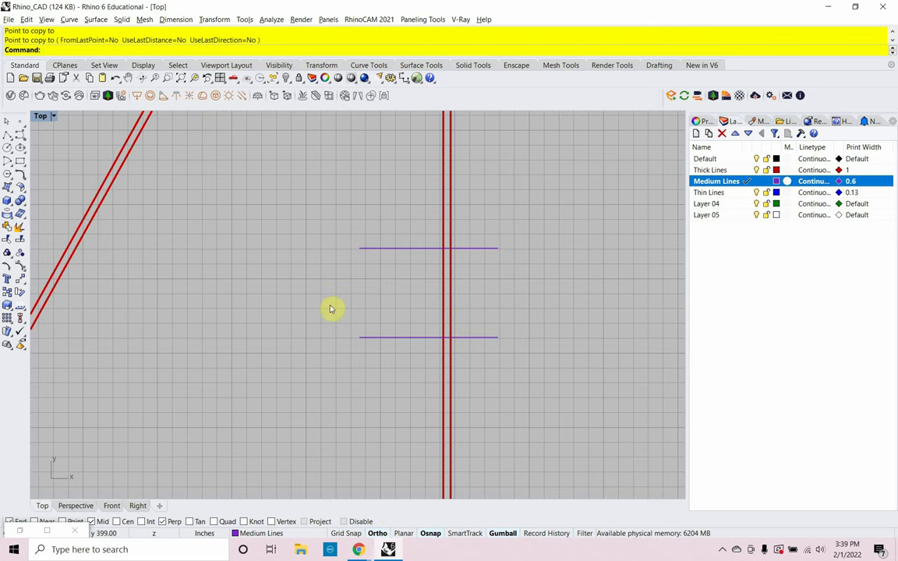
Trim both vertical wall lines between the two horizontal lines to make a 6' opening.
scroll(404, 341, "up", 4)
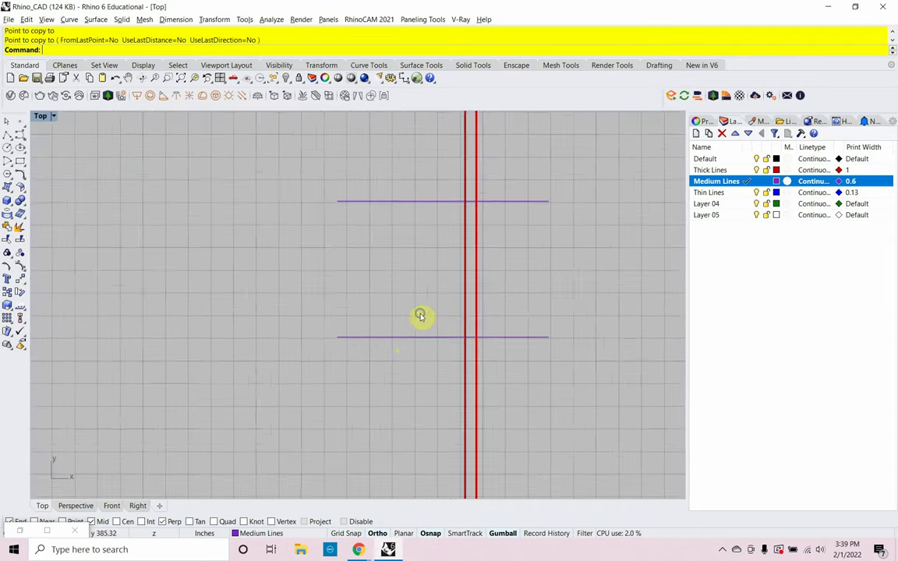
right_click_drag(367, 340, 364, 336)
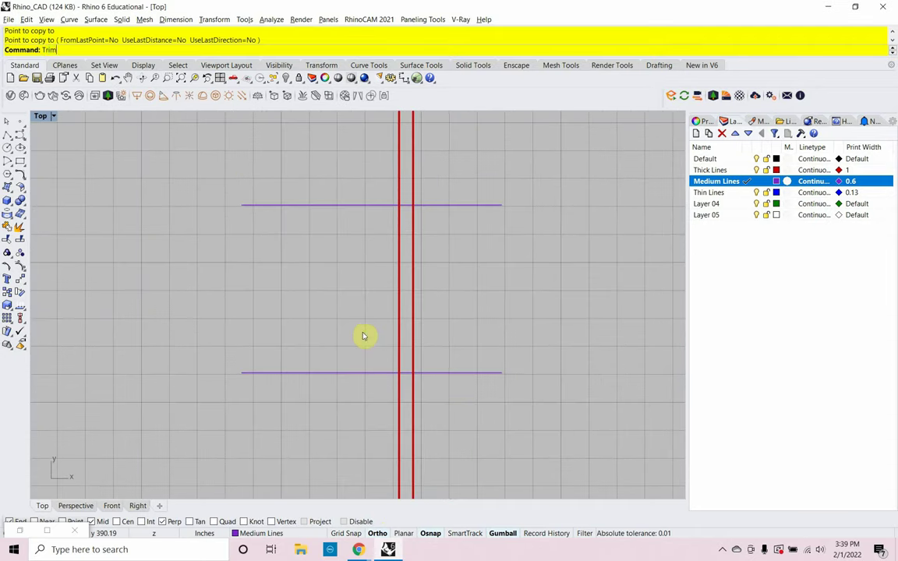
key("Return")
left_click_drag(494, 387, 473, 170)
key("Return")
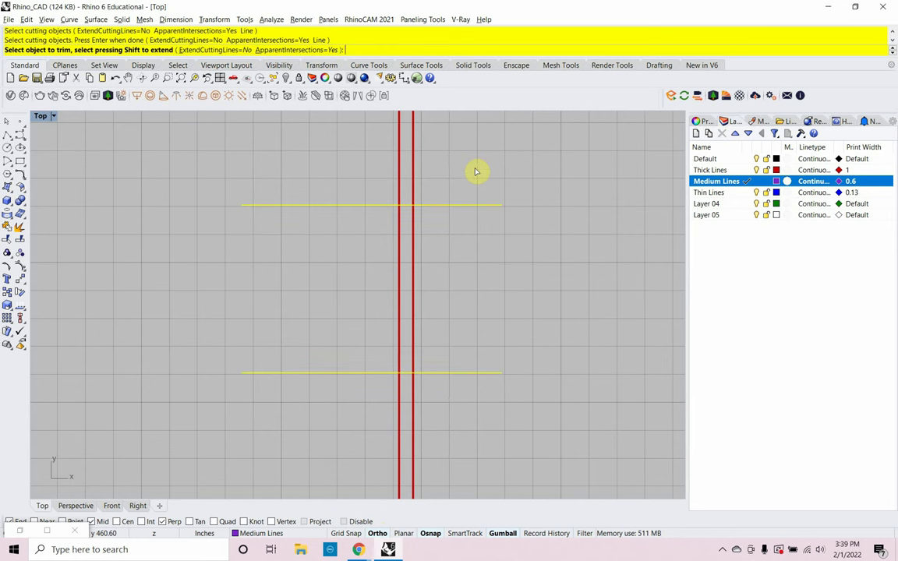
left_click(413, 243)
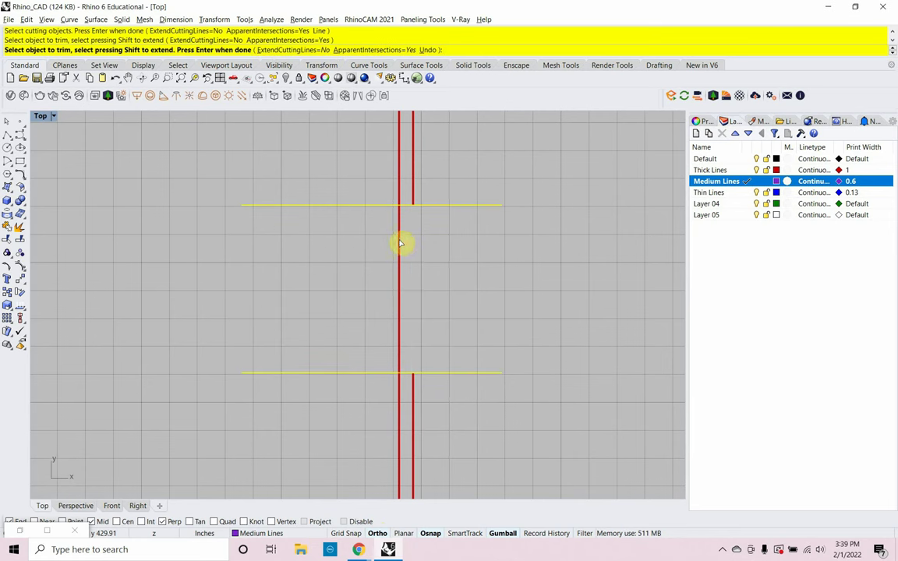
left_click(400, 243)
key("Return")
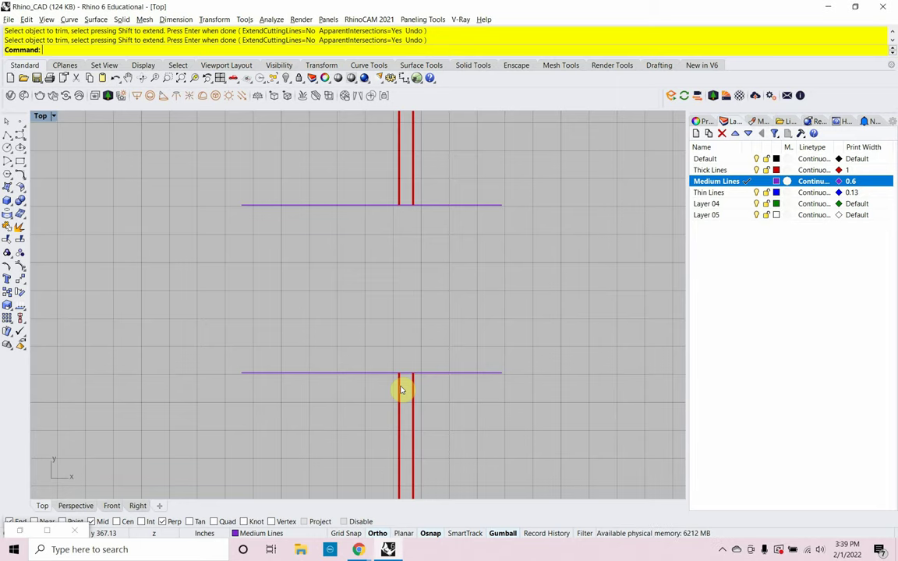
scroll(401, 390, "up", 5)
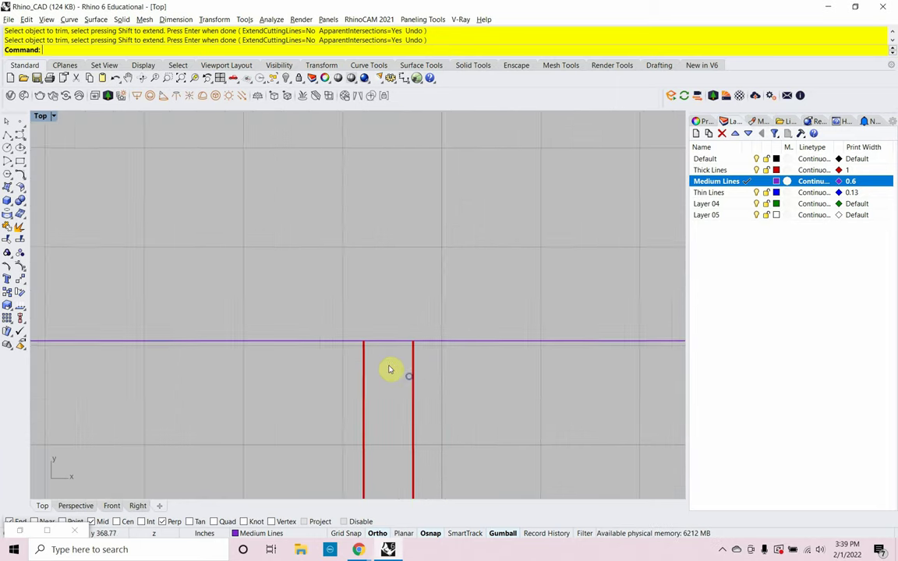
key("Return")
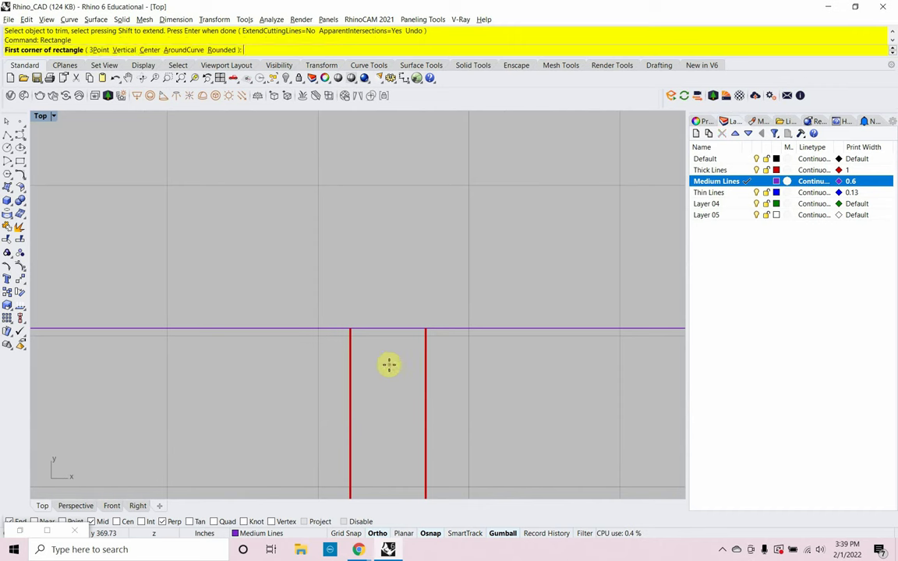
left_click(350, 328)
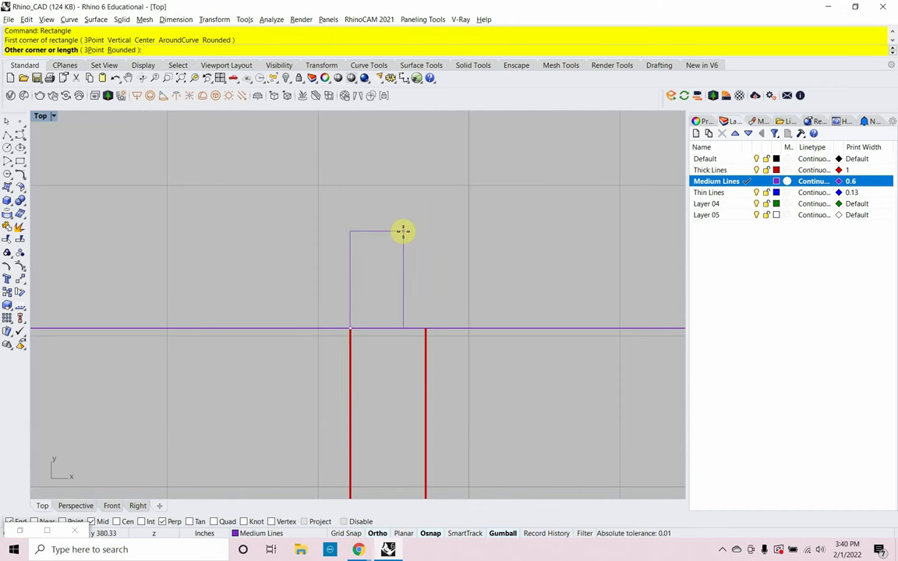
key("Escape")
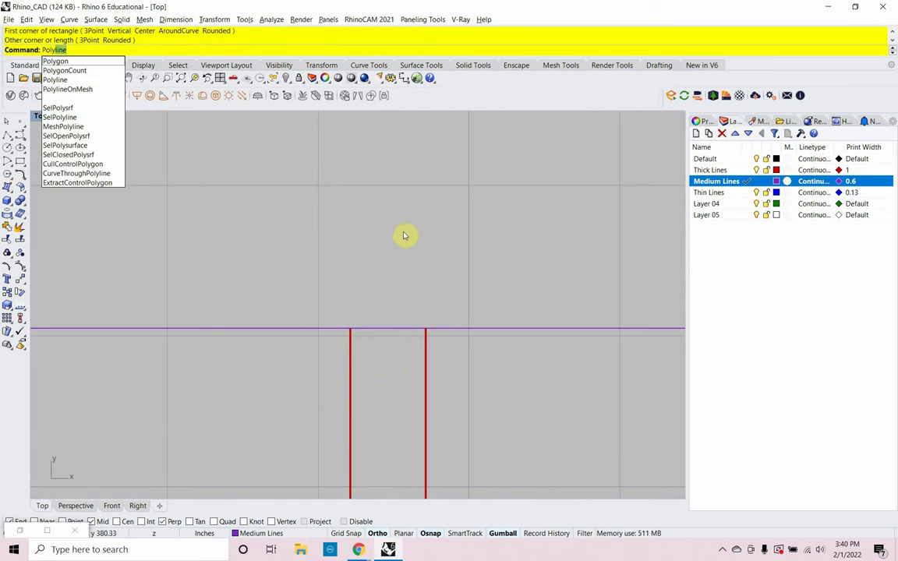
Draw a closed rectangular polyline 2" high and 6" wide on the wall end at the lower edge of the opening.
key("Return")
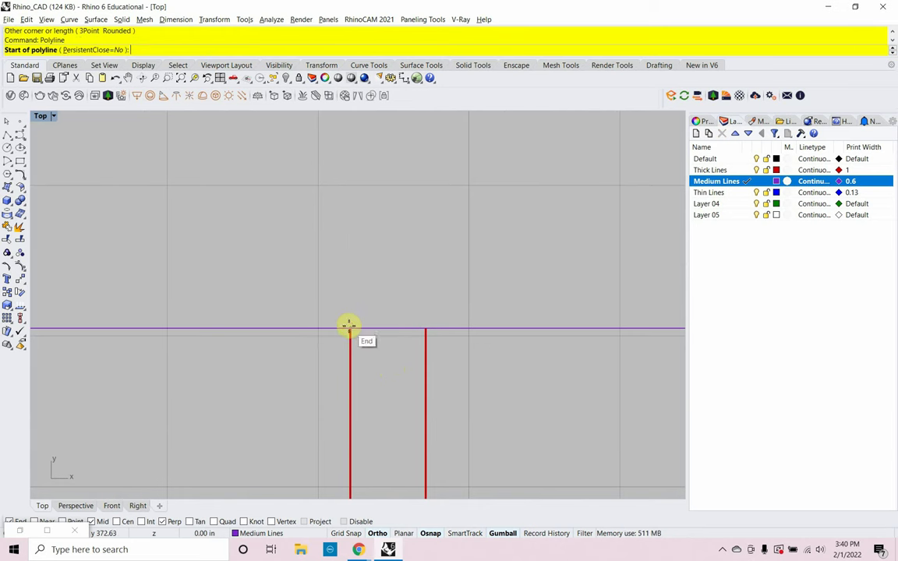
left_click(350, 327)
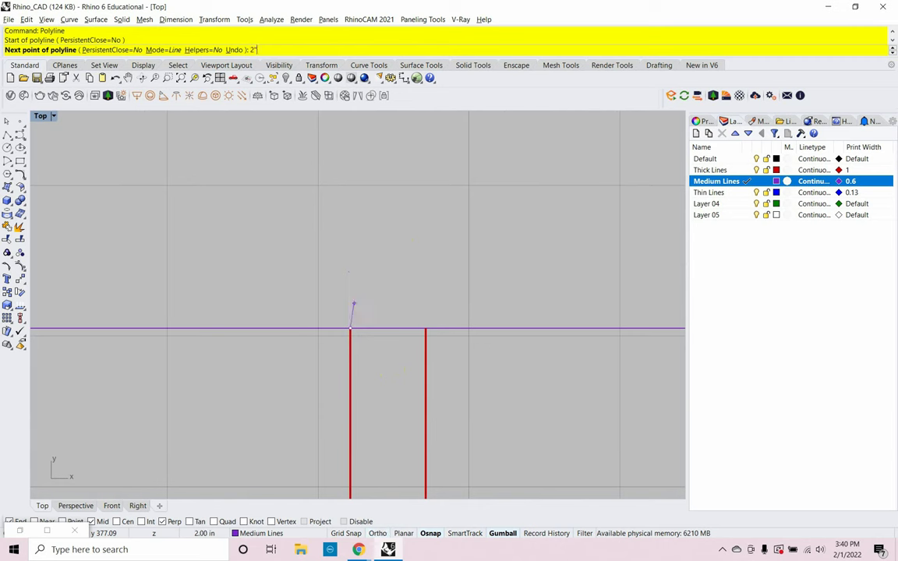
key("Return")
left_click(357, 271)
key("F8")
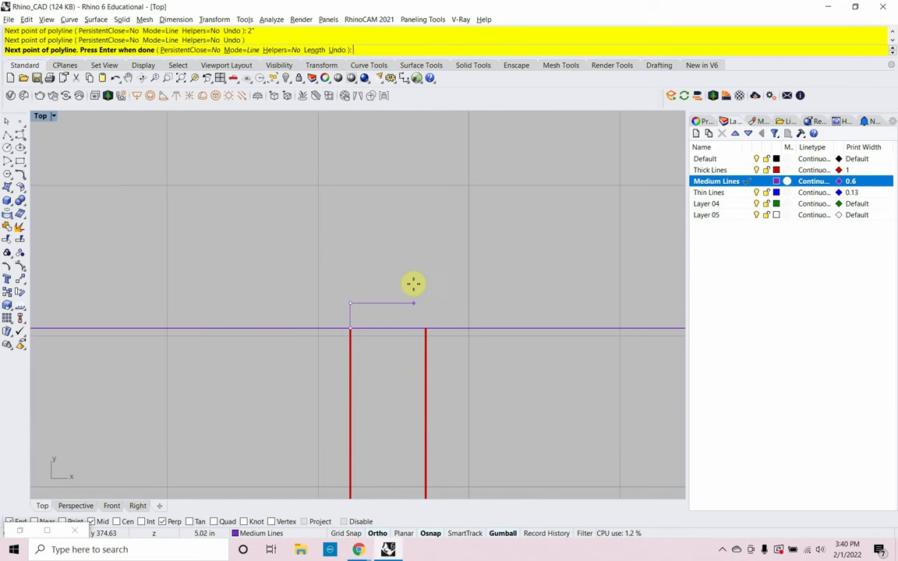
type("6\"")
key("Return")
left_click(415, 286)
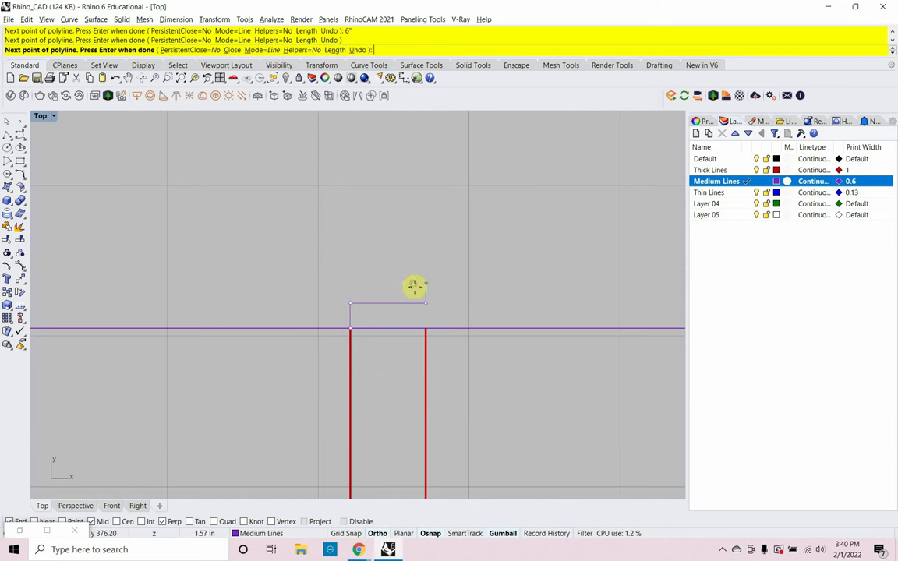
type("2\"")
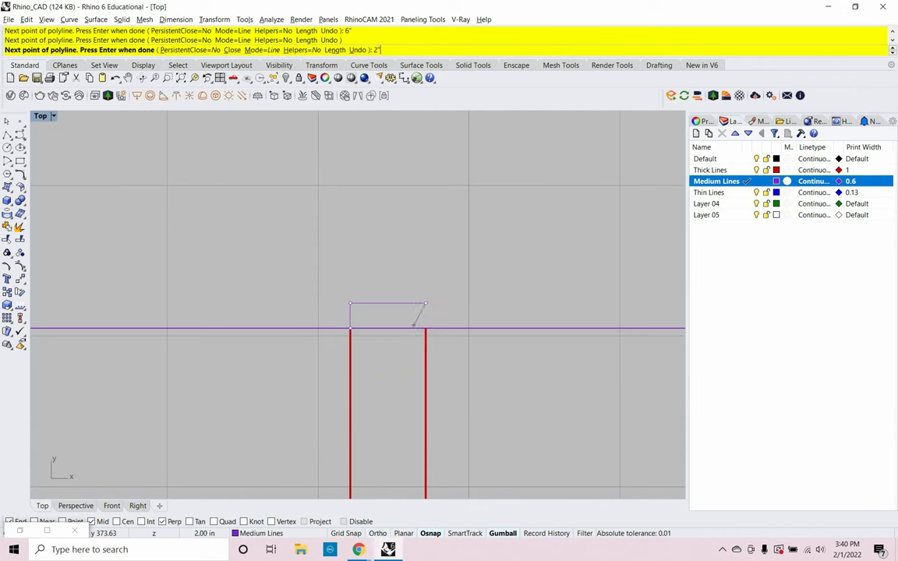
key("Return")
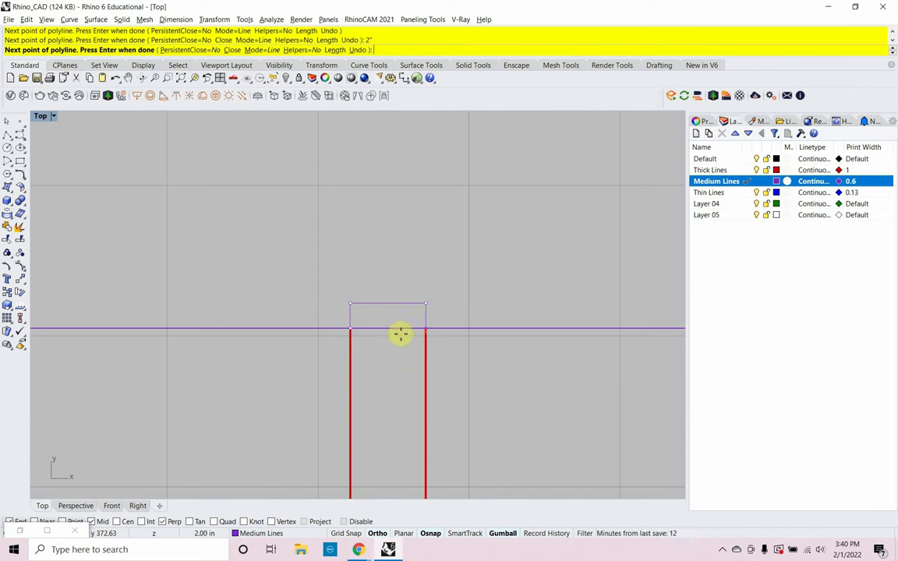
left_click(425, 328)
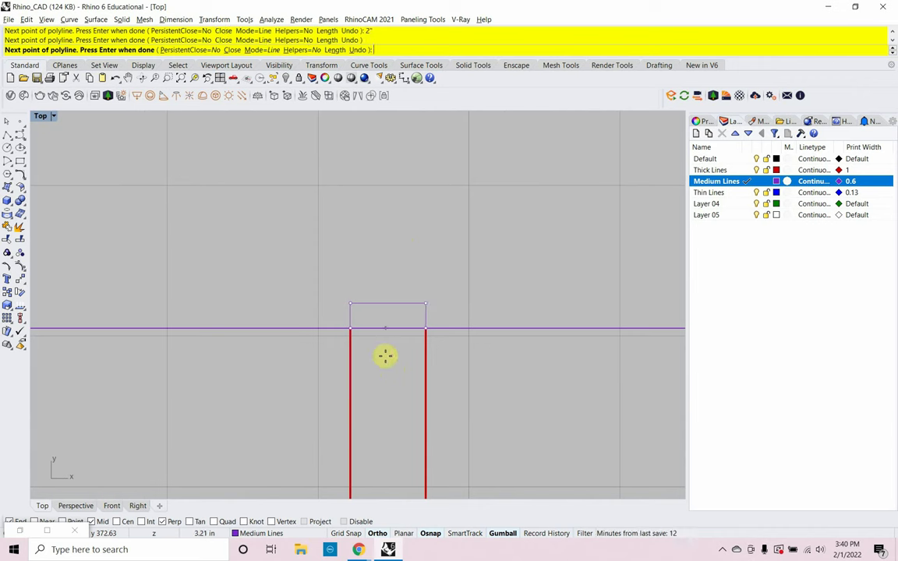
type("c")
key("Return")
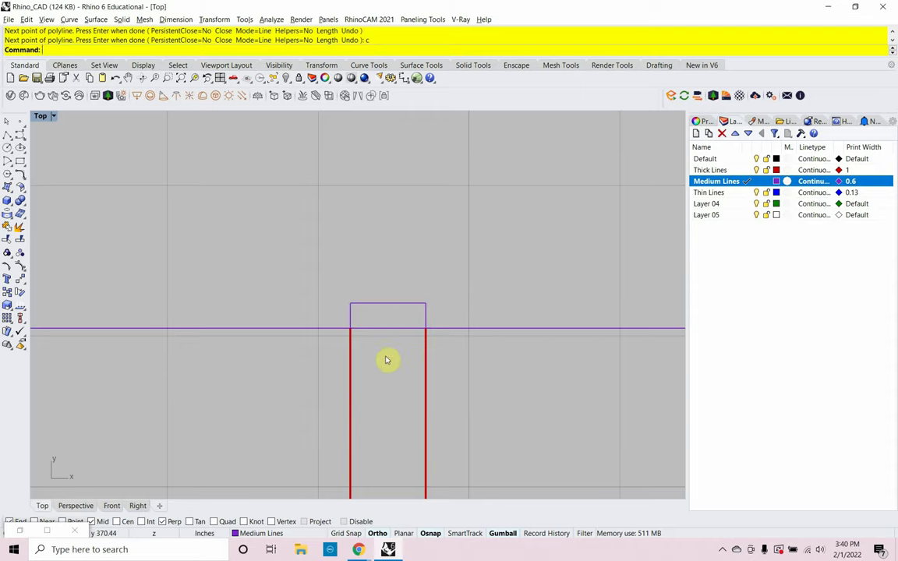
scroll(387, 361, "down", 5)
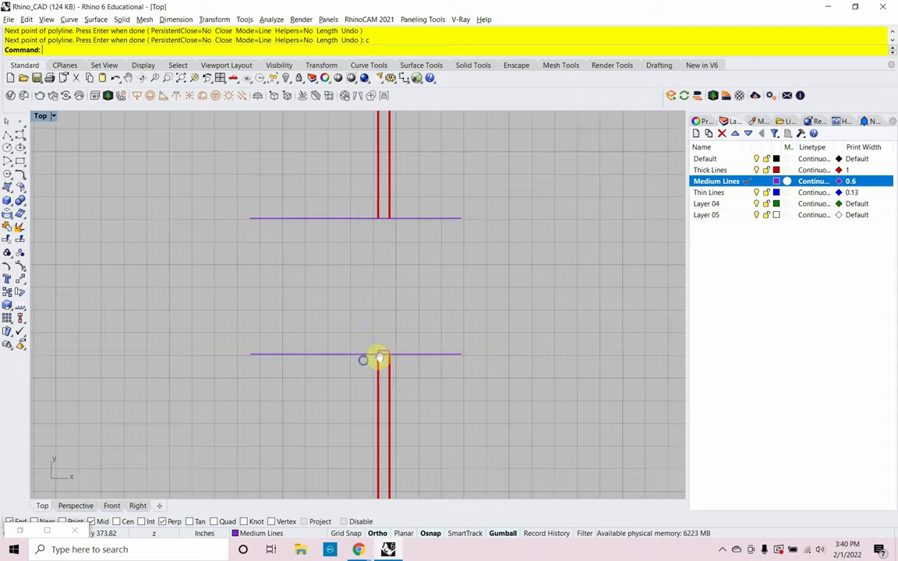
scroll(375, 350, "up", 3)
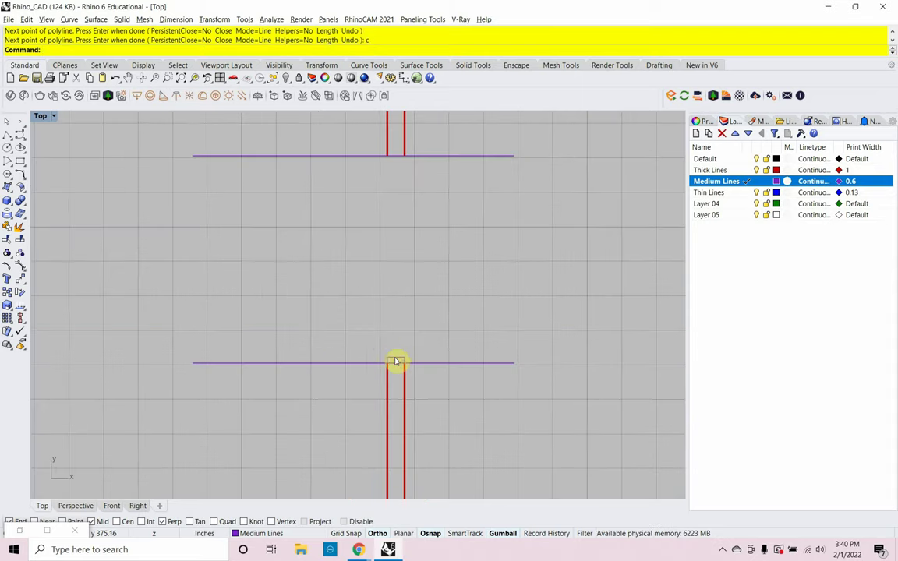
Copy the frame rectangle from its upper corner to the wall corner at the upper edge of the opening.
left_click(395, 361)
type("Copy")
key("Return")
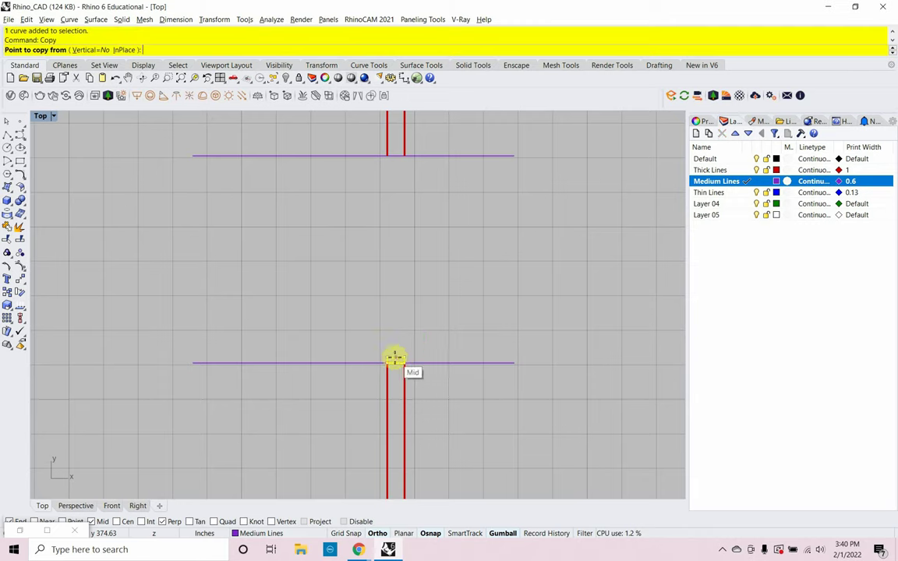
scroll(395, 357, "up", 2)
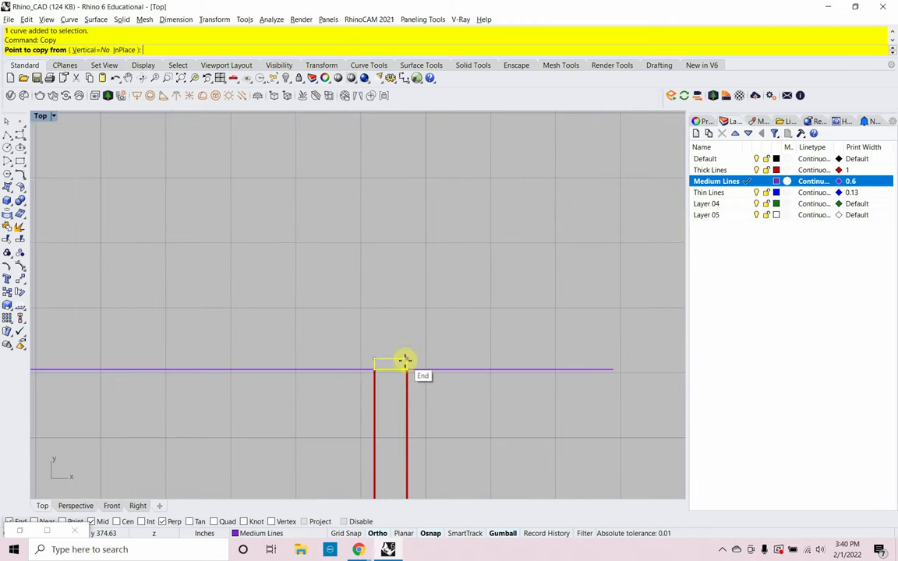
left_click(405, 358)
scroll(404, 359, "down", 3)
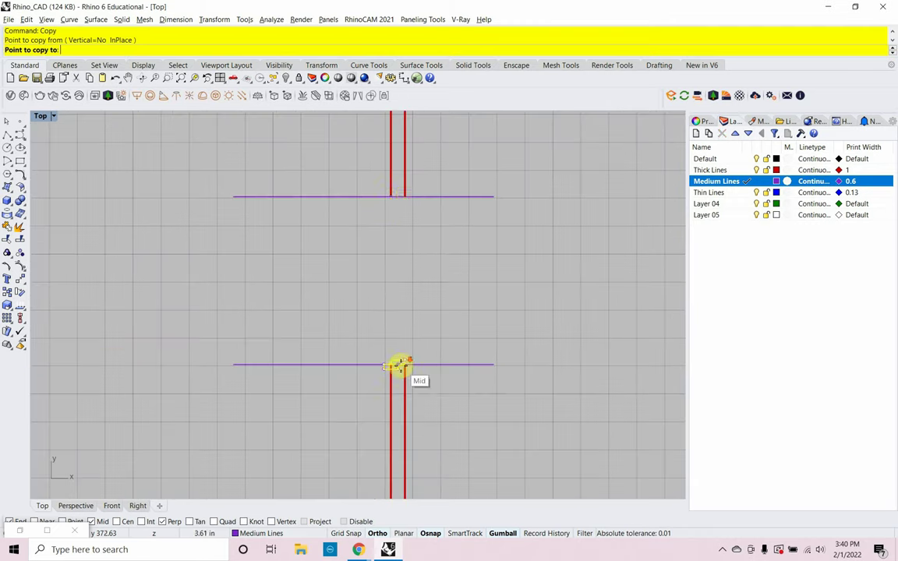
left_click(407, 195)
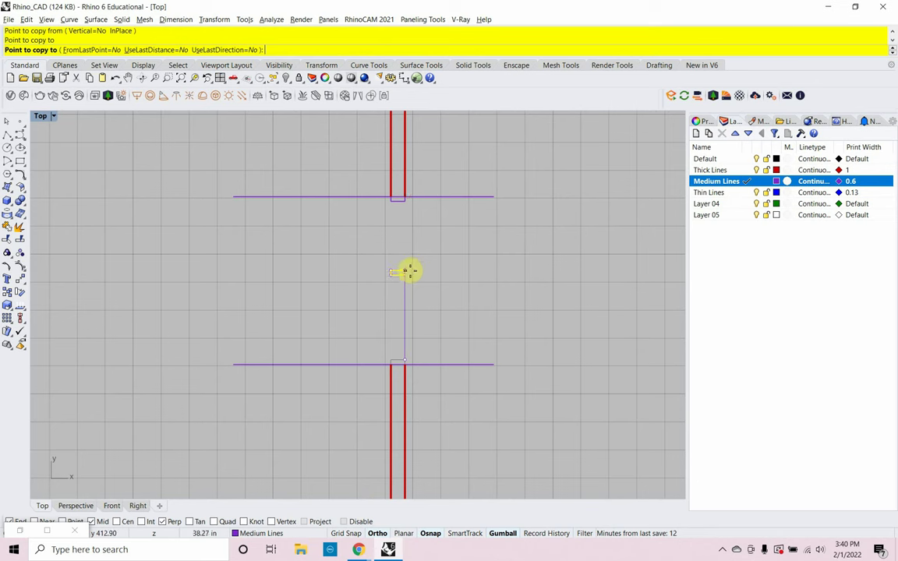
key("Return")
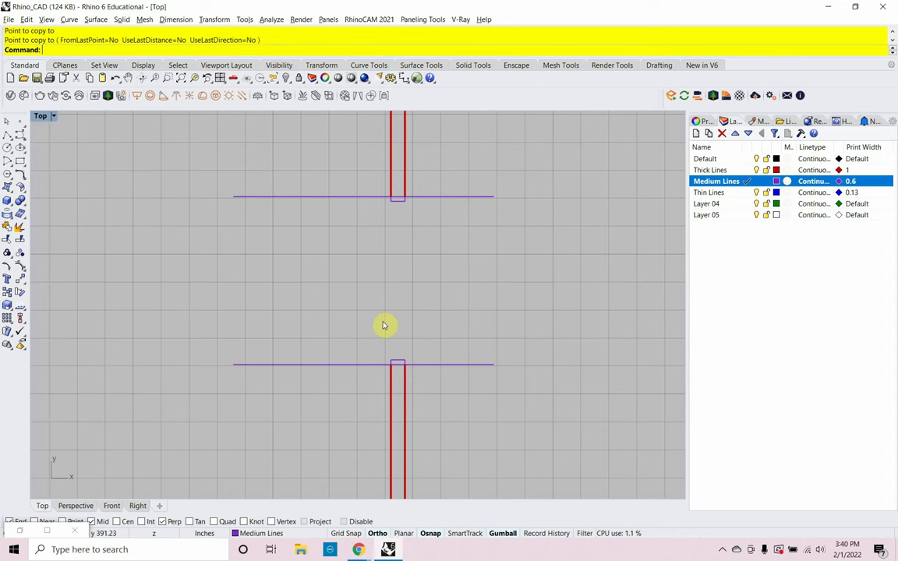
Draw a vertical line across the opening connecting the midpoints of the two frame rectangles' facing edges.
scroll(388, 347, "up", 1)
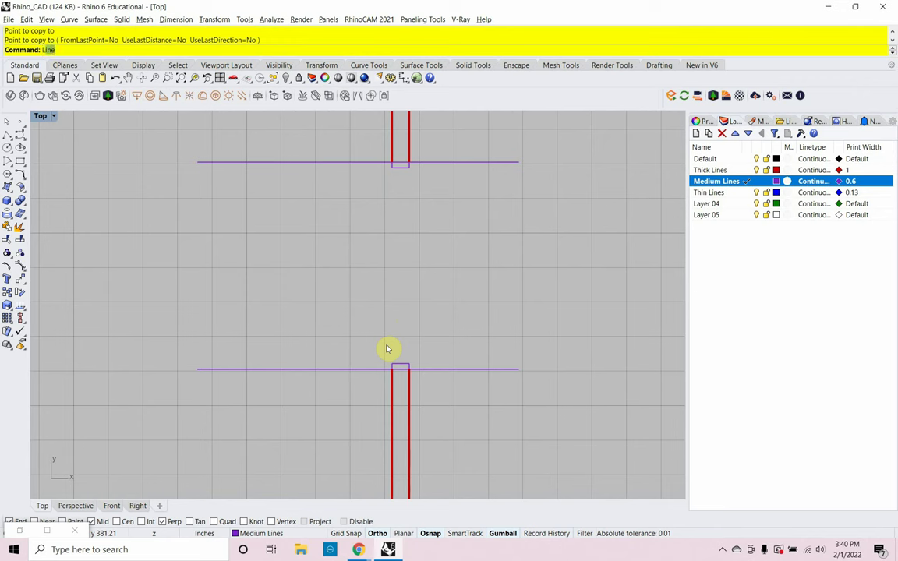
key("Return")
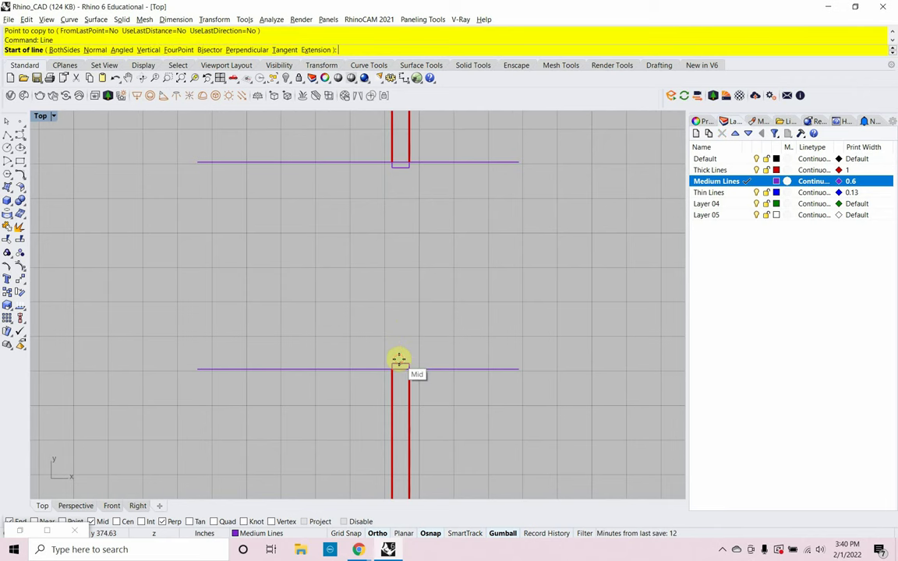
left_click(399, 362)
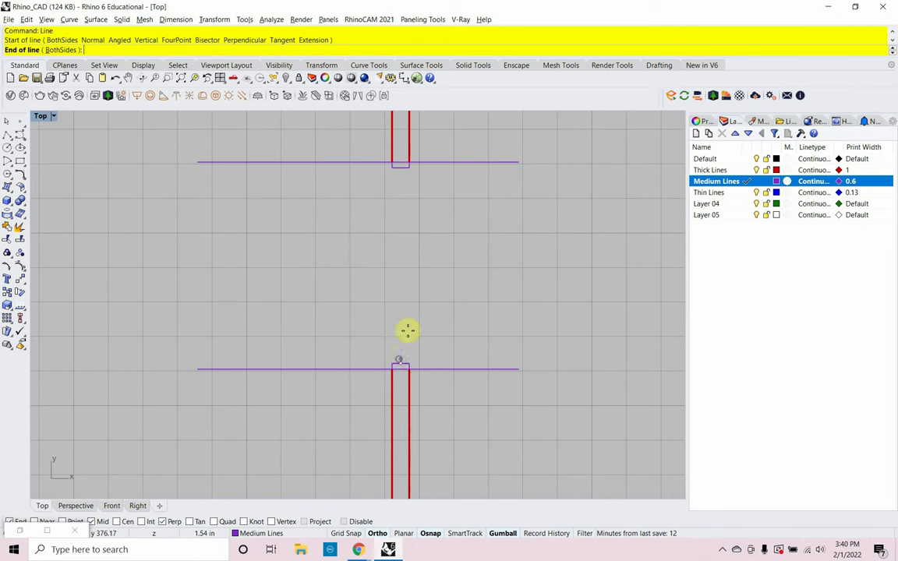
left_click(401, 167)
Offset the opening's vertical centre line 0.5" to each side and delete the original centre line.
scroll(395, 175, "up", 5)
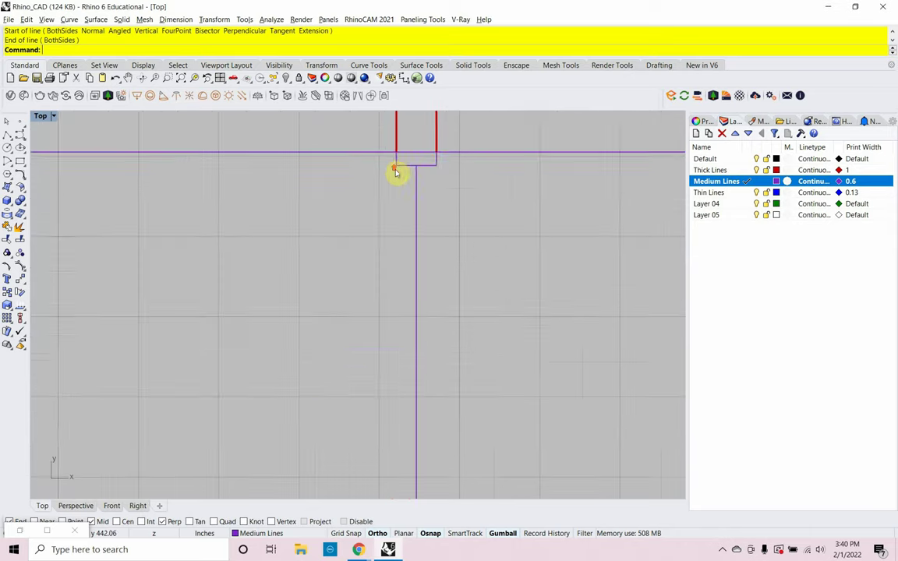
right_click_drag(371, 237, 353, 247)
type("Offset")
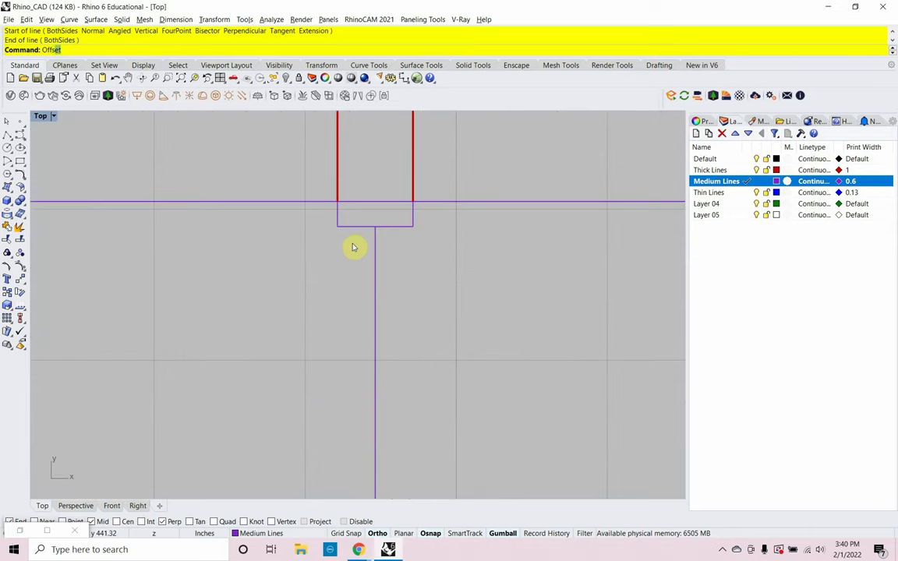
key("Return")
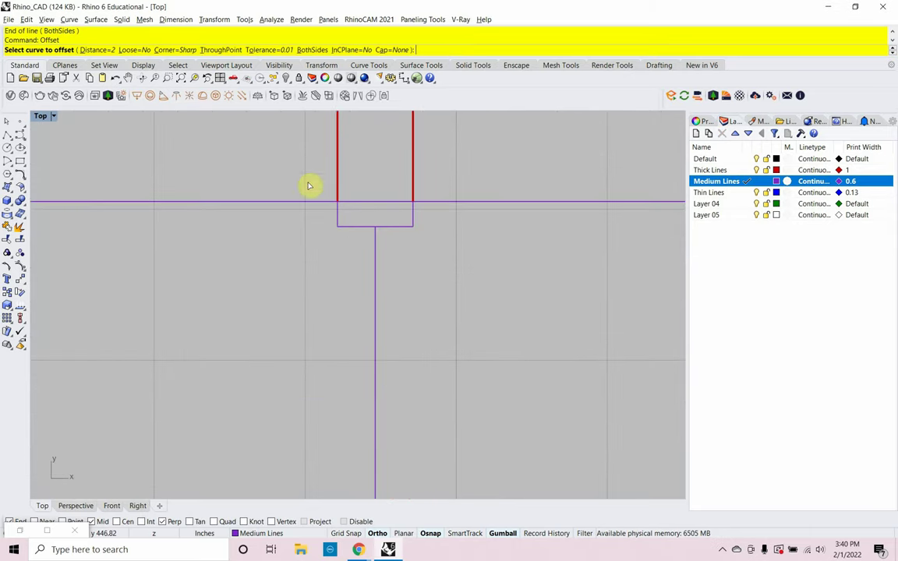
left_click(102, 50)
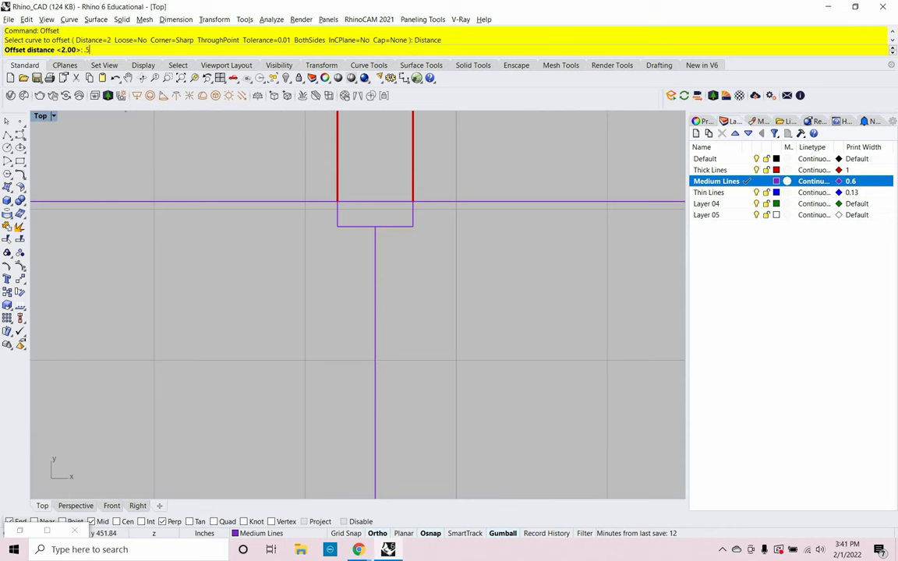
type(".5")
key("Return")
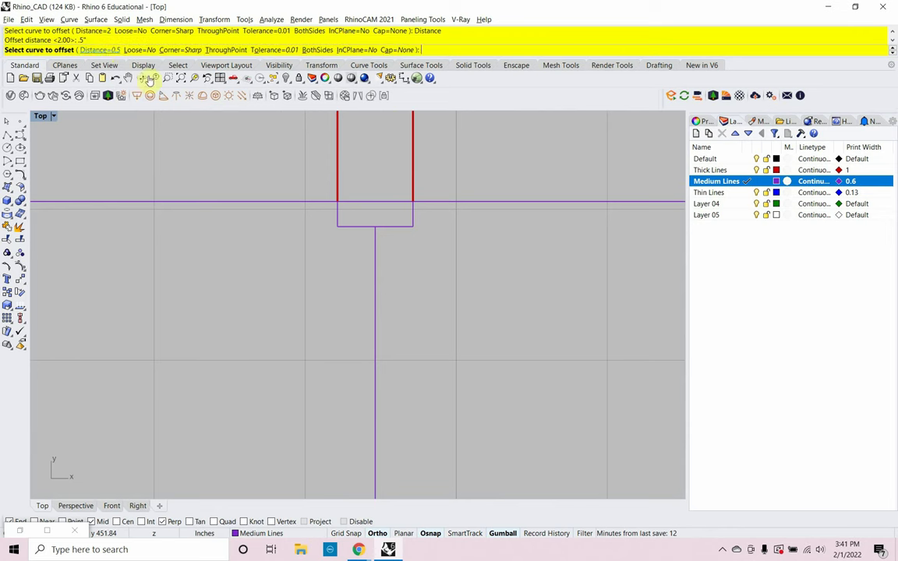
left_click(375, 251)
left_click(398, 251)
key("Return")
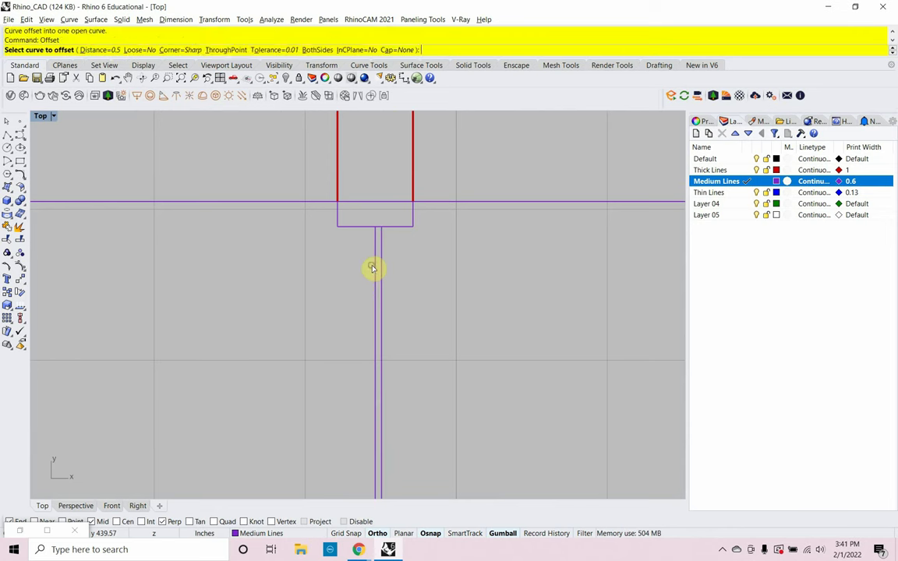
left_click(374, 263)
left_click(343, 276)
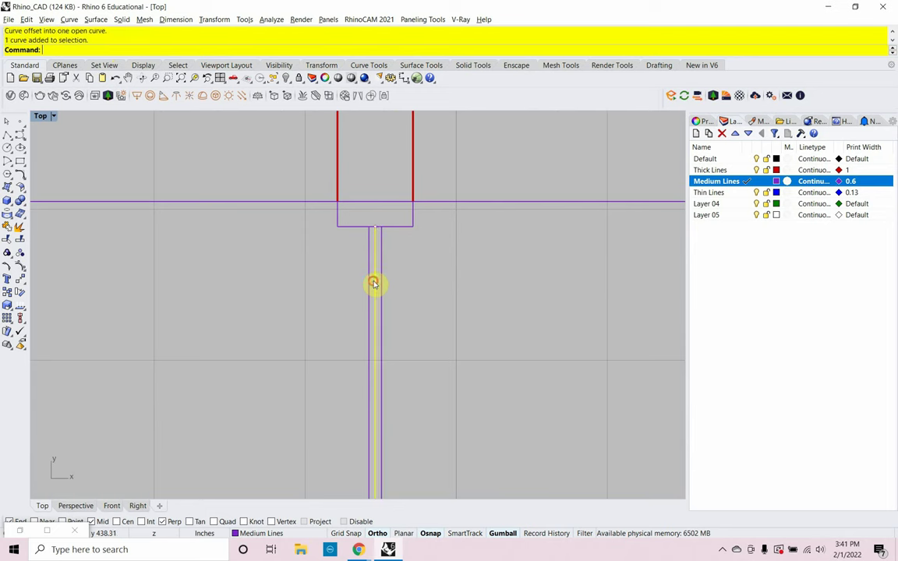
key("Delete")
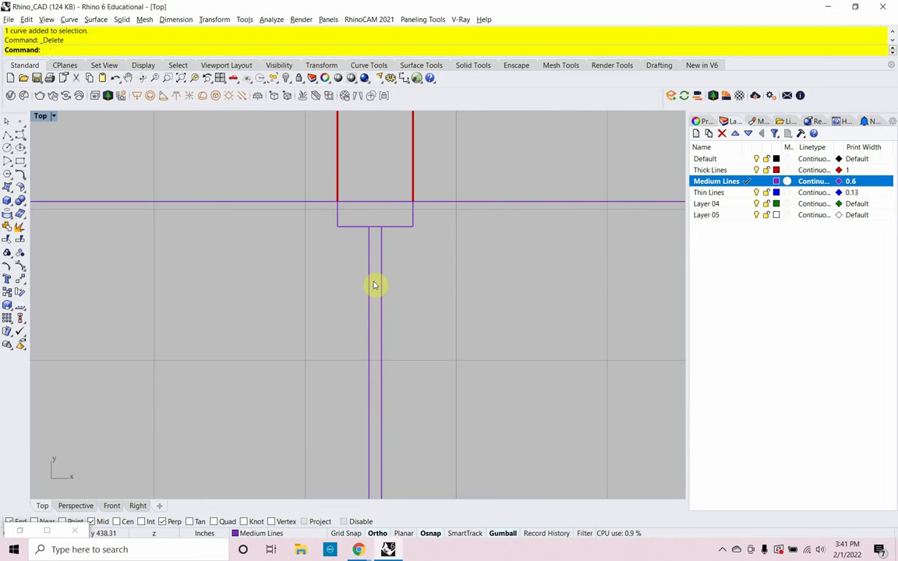
Measure the distance between the two offset vertical lines at the upper frame rectangle.
type("Distance")
key("Return")
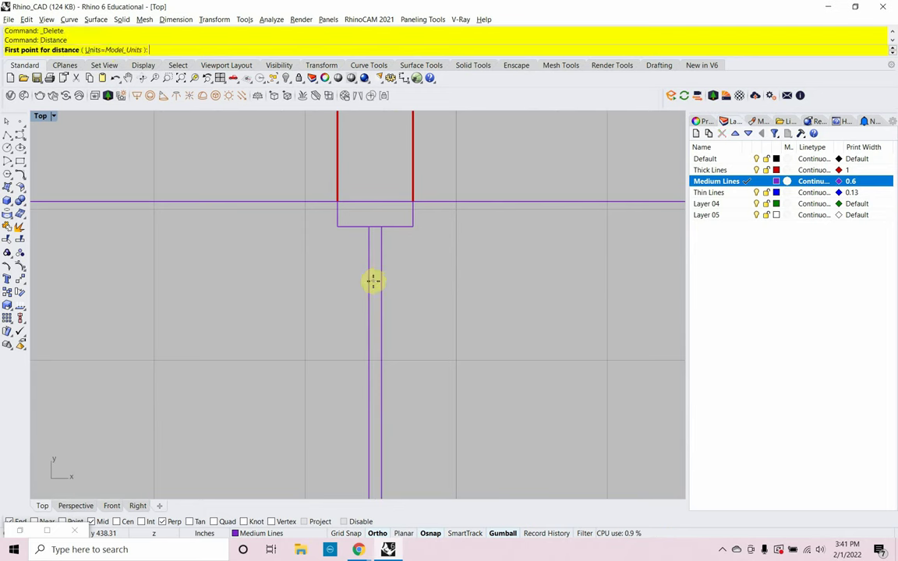
left_click(375, 227)
left_click(381, 227)
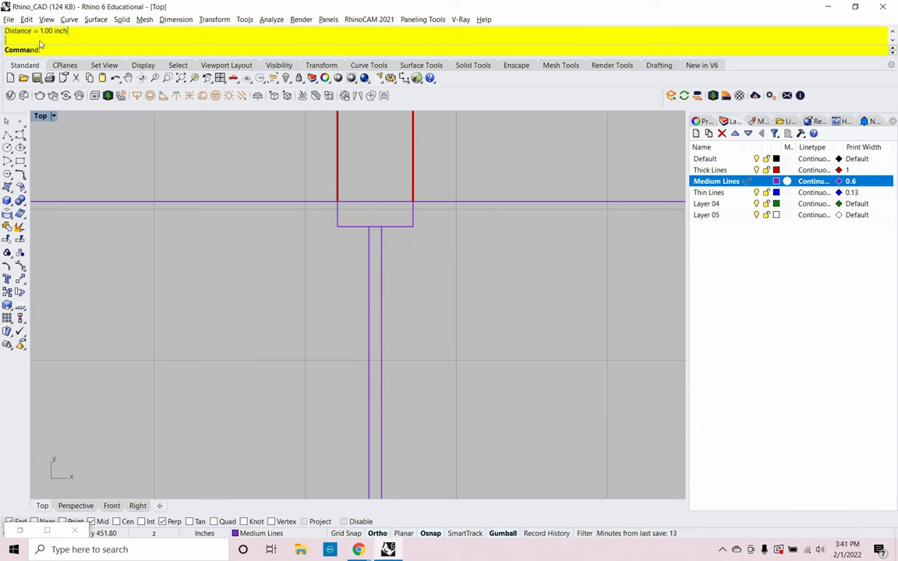
left_click_drag(67, 32, 40, 32)
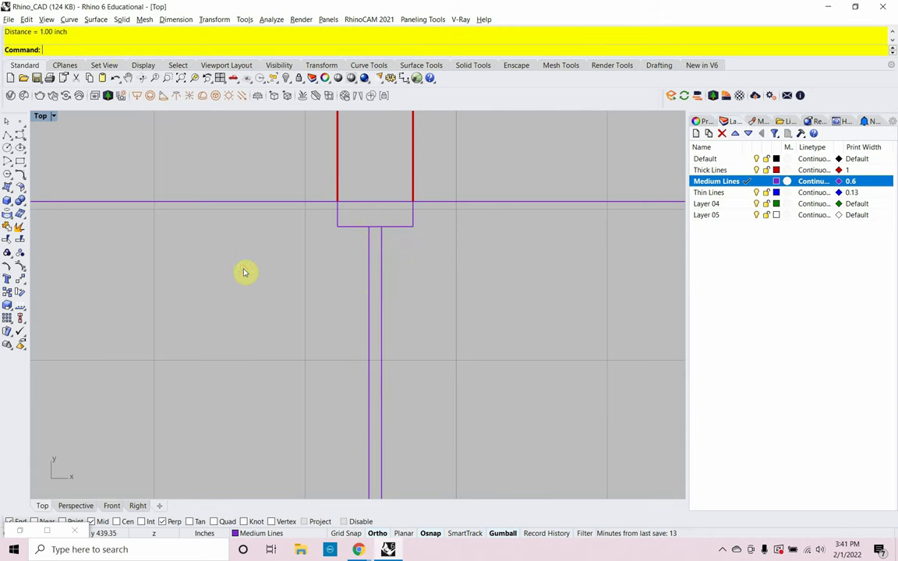
Delete the two long horizontal guide lines at the upper and lower edges of the opening.
scroll(249, 281, "down", 5)
scroll(327, 234, "up", 6)
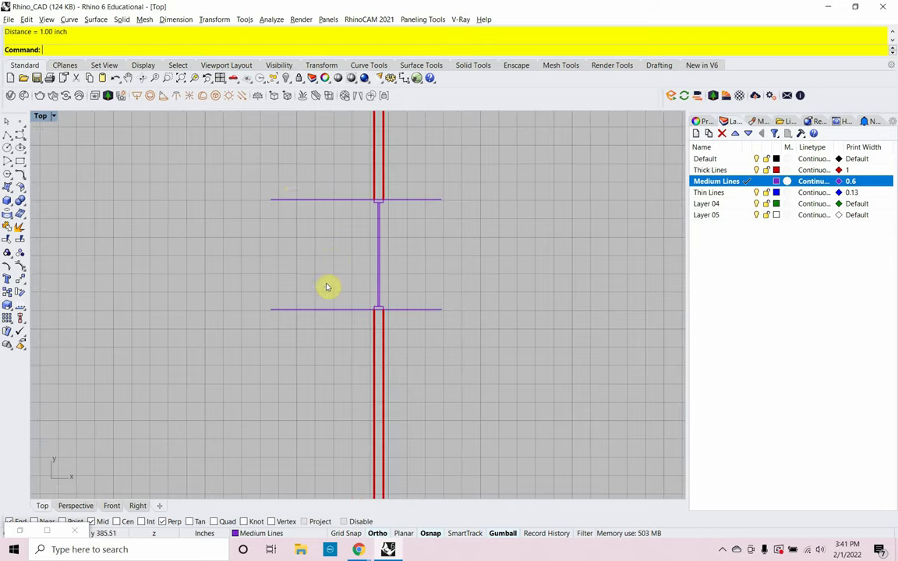
left_click_drag(321, 361, 295, 183)
key("Delete")
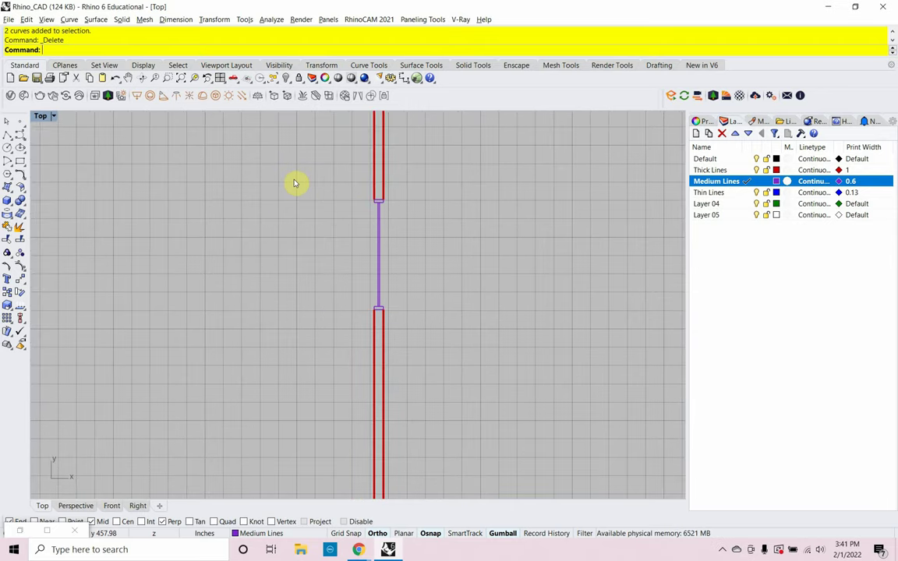
Make Thick Lines the current layer and draw horizontal lines closing both wall ends at the opening.
scroll(343, 226, "up", 4)
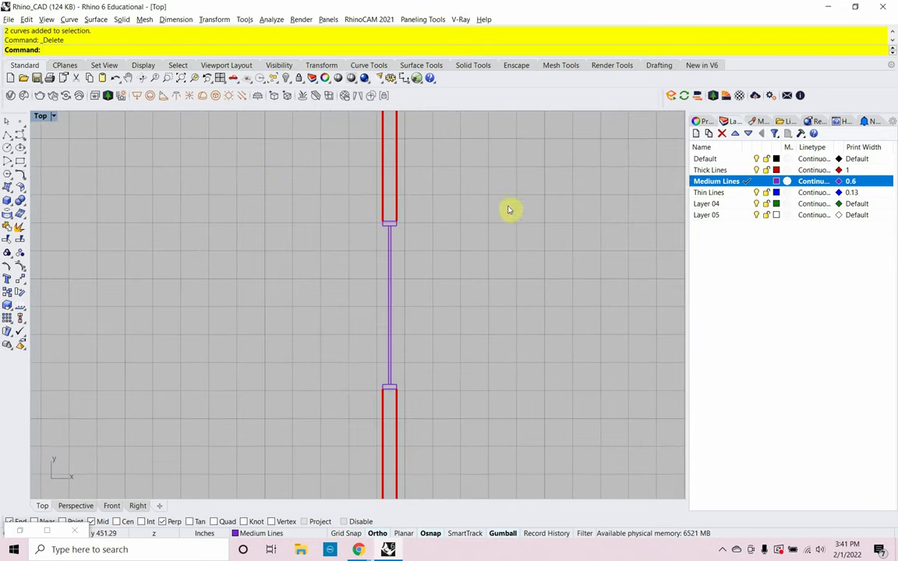
left_click(748, 170)
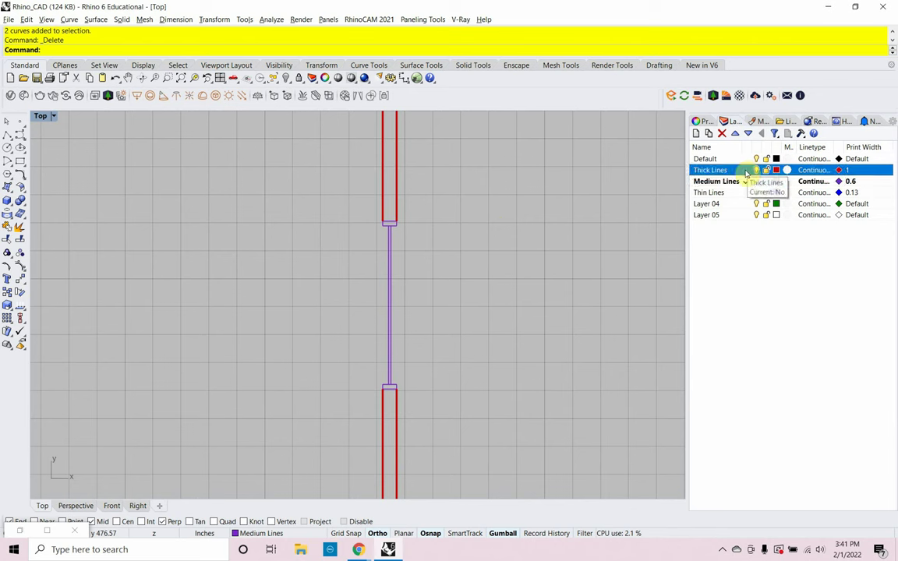
type("line")
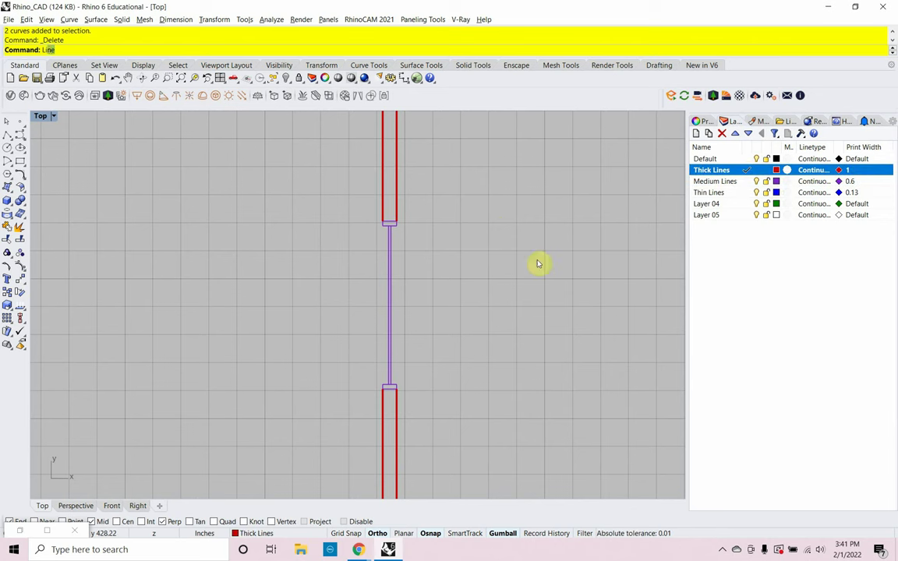
key("Return")
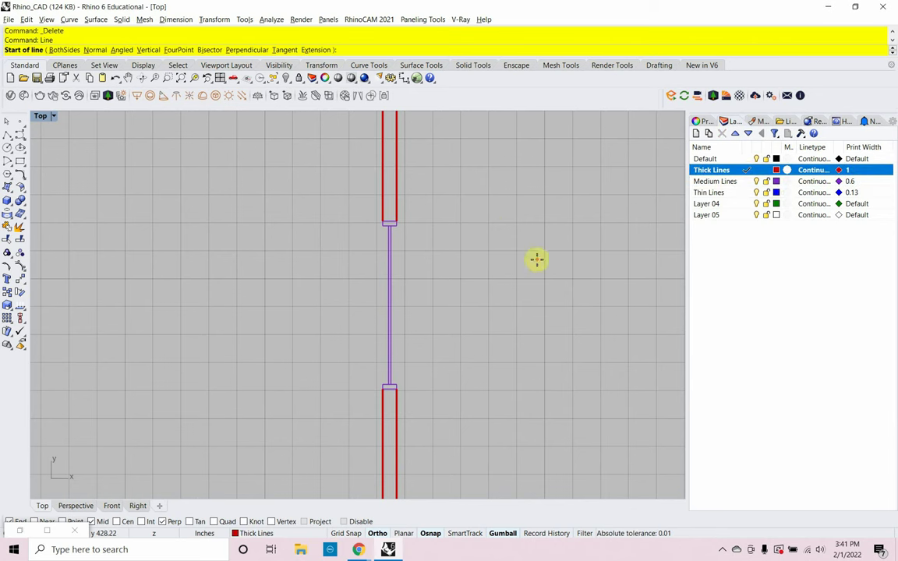
left_click(389, 221)
left_click(387, 221)
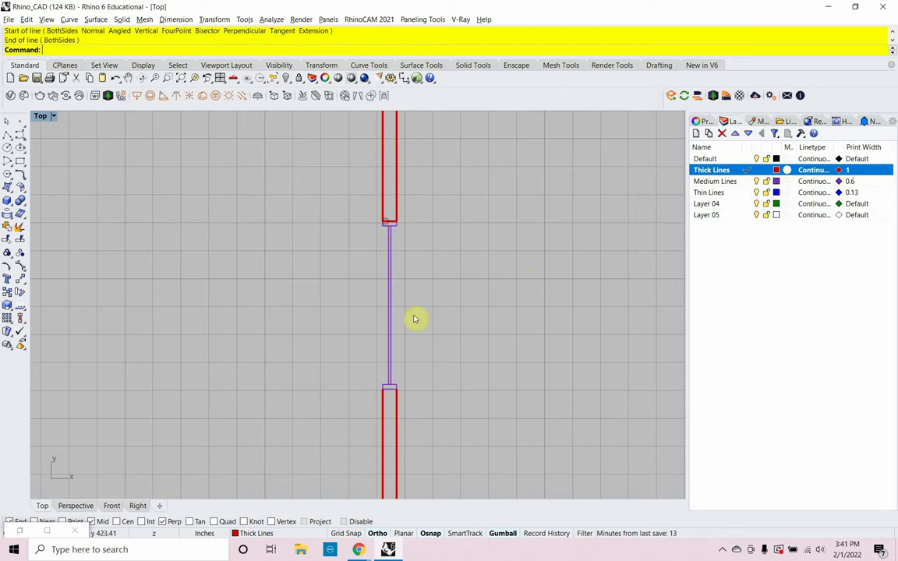
right_click(404, 397)
left_click(399, 392)
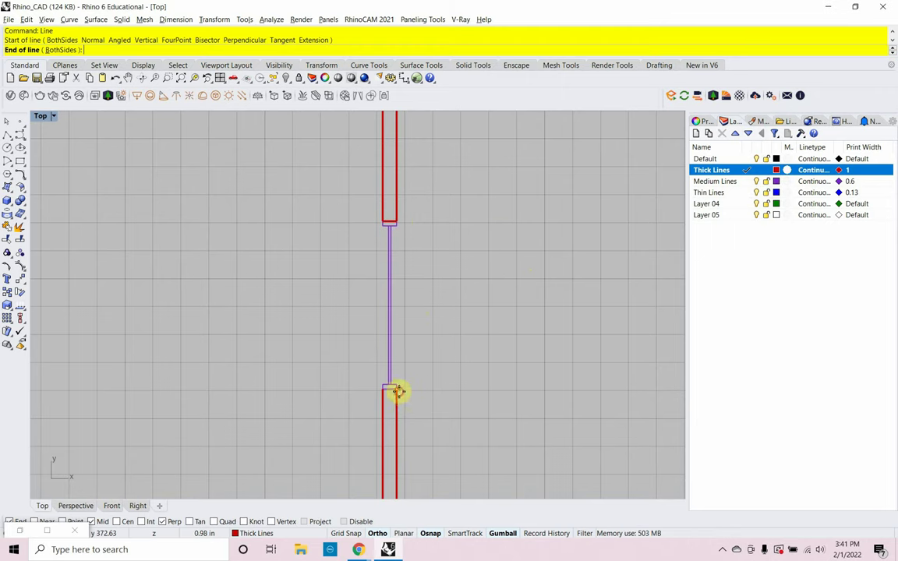
left_click(388, 392)
scroll(343, 327, "down", 5)
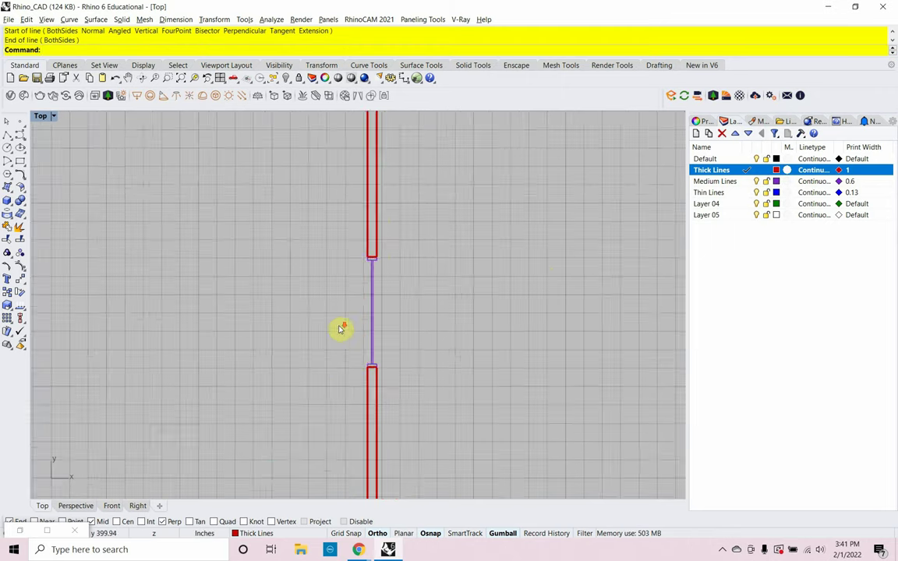
right_click_drag(382, 287, 395, 284)
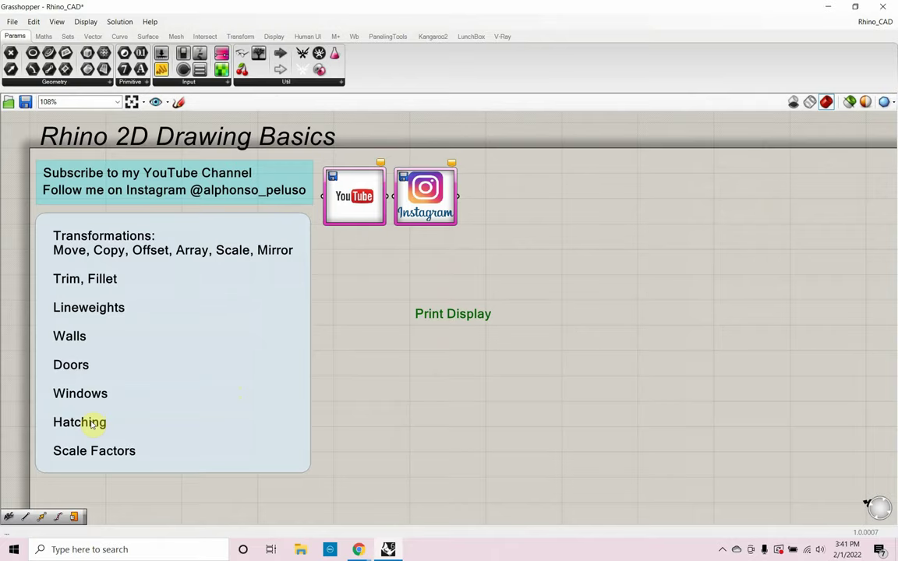
Minimize the Grasshopper notes to return to Rhino, then make Layer 04 current and rename it Hatch.
left_click(855, 6)
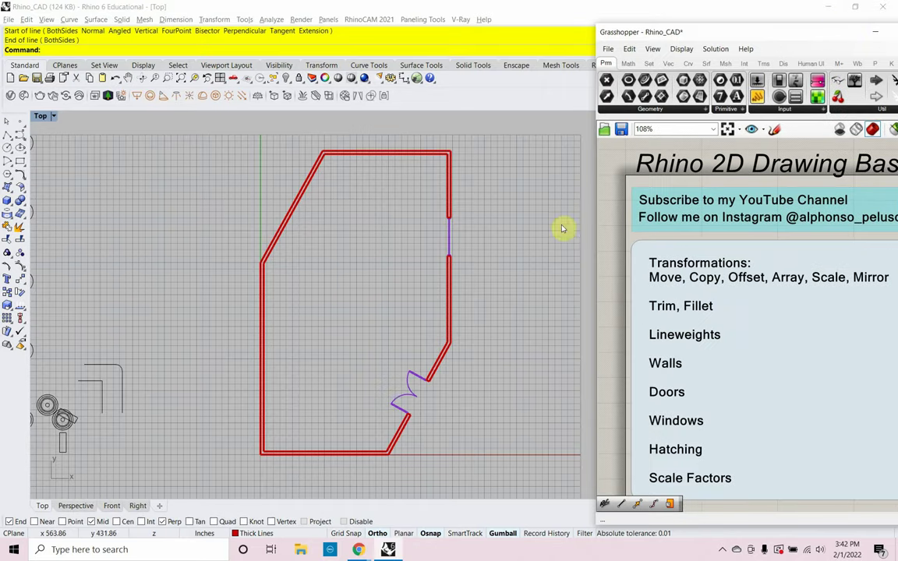
left_click(870, 32)
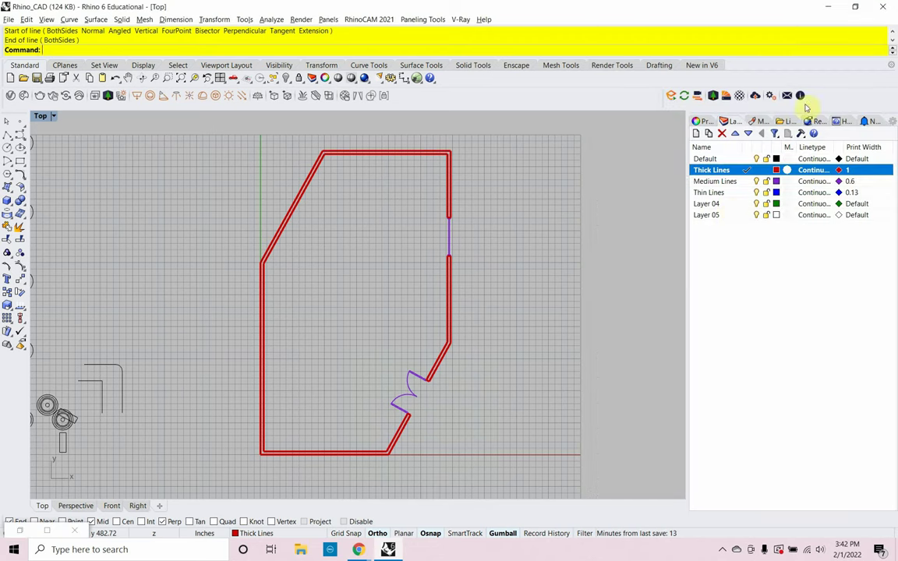
double_click(710, 204)
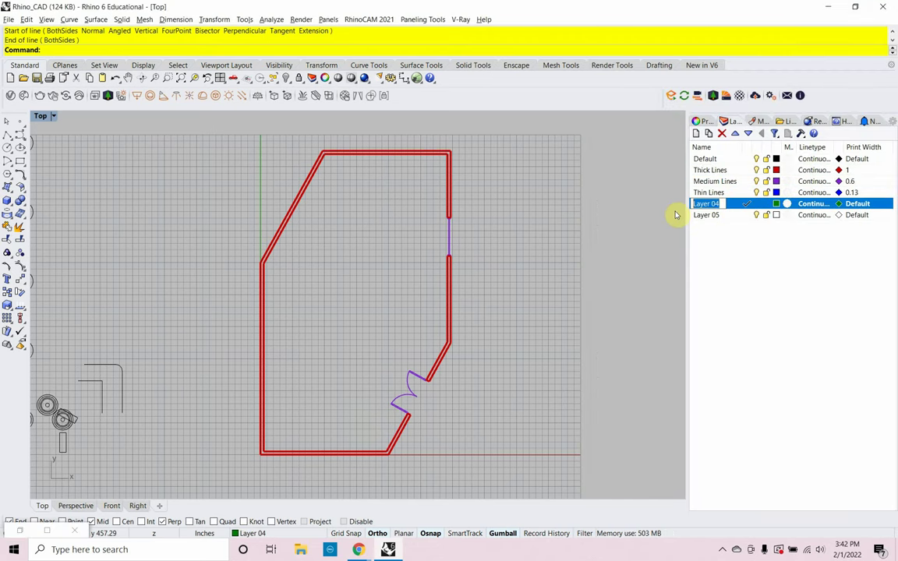
type("Hatch")
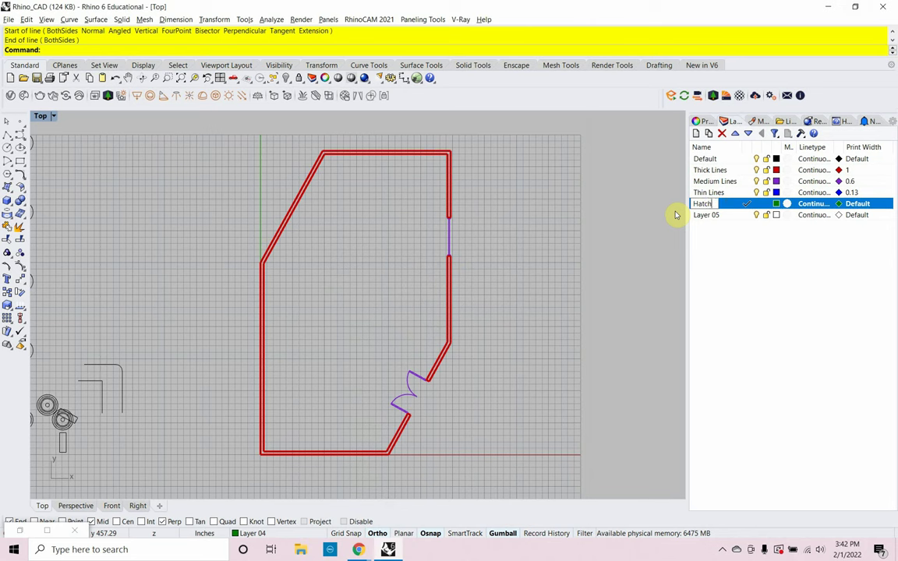
left_click(729, 206)
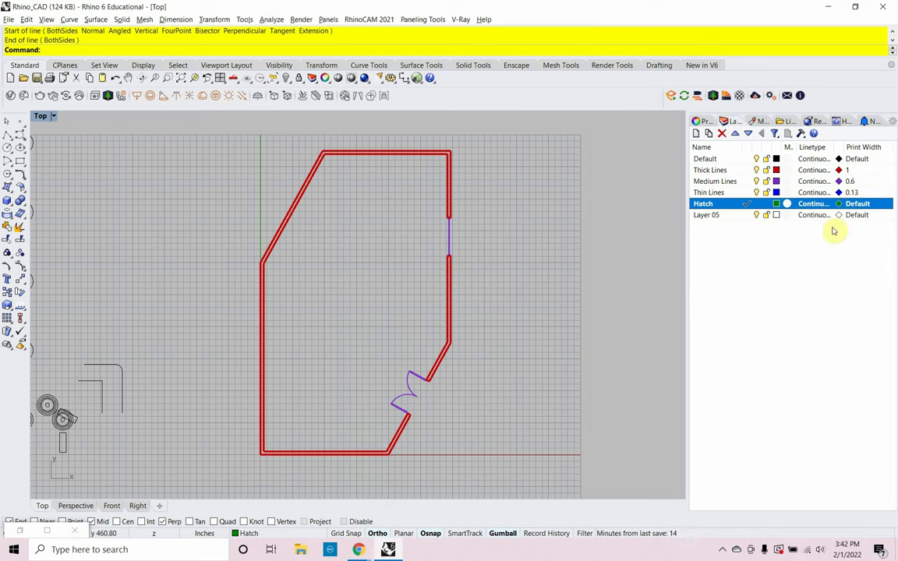
Set the Hatch layer's print width to Hairline and turn off the Medium Lines layer.
left_click(850, 204)
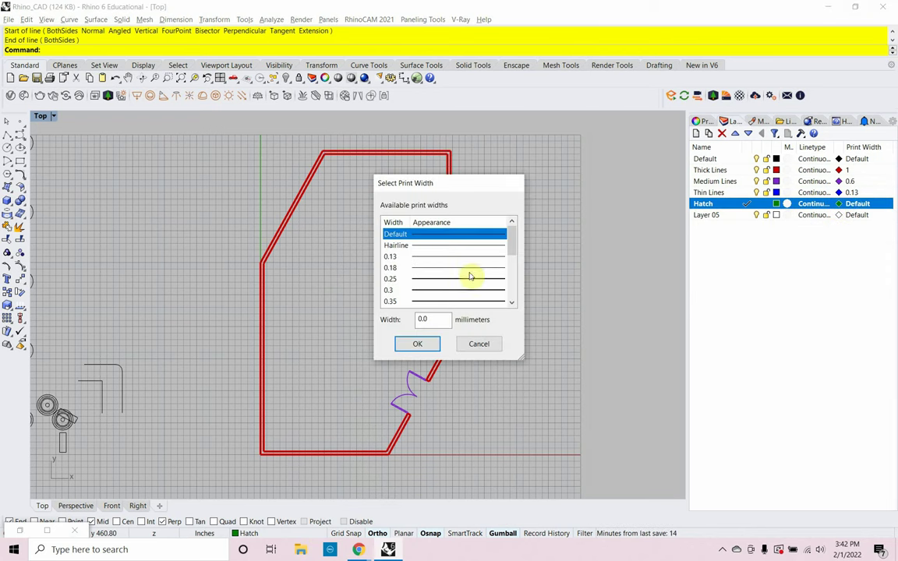
left_click(447, 246)
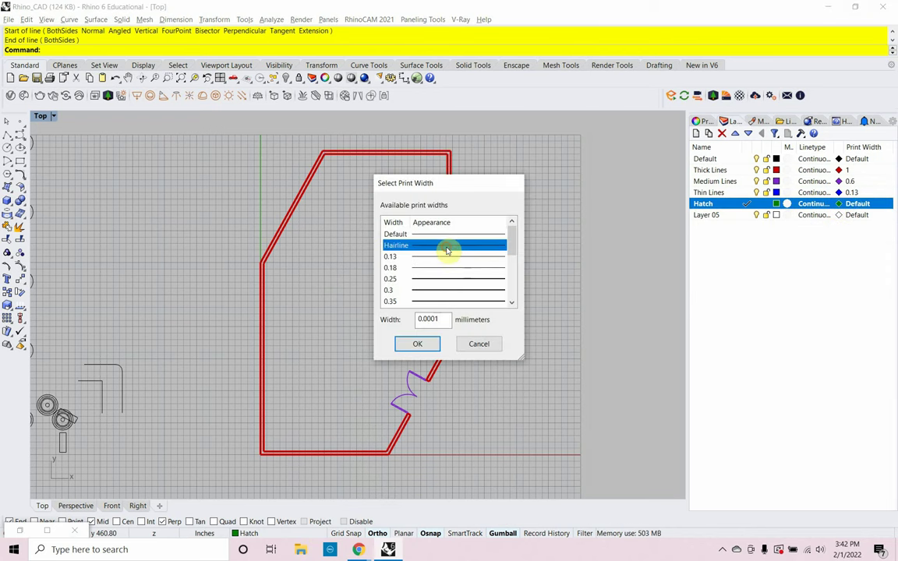
left_click(418, 343)
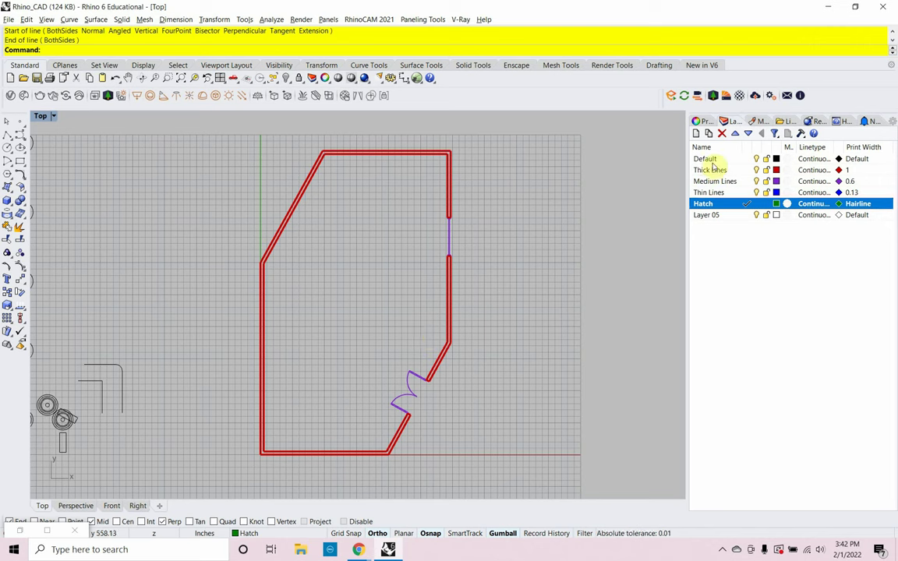
left_click(756, 182)
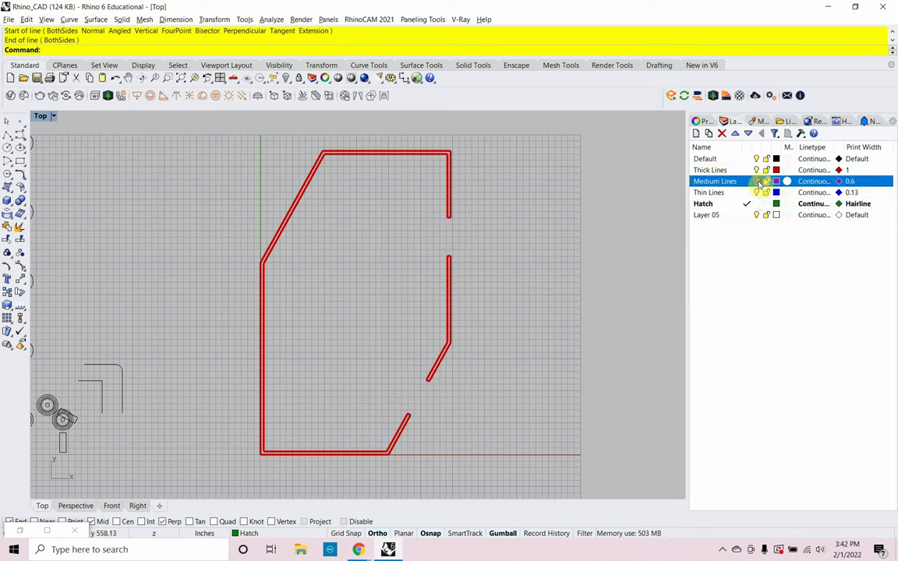
Join the four curves of the wall segment between the window and door openings into one closed curve.
left_click(449, 283)
left_click(461, 276)
left_click(450, 281)
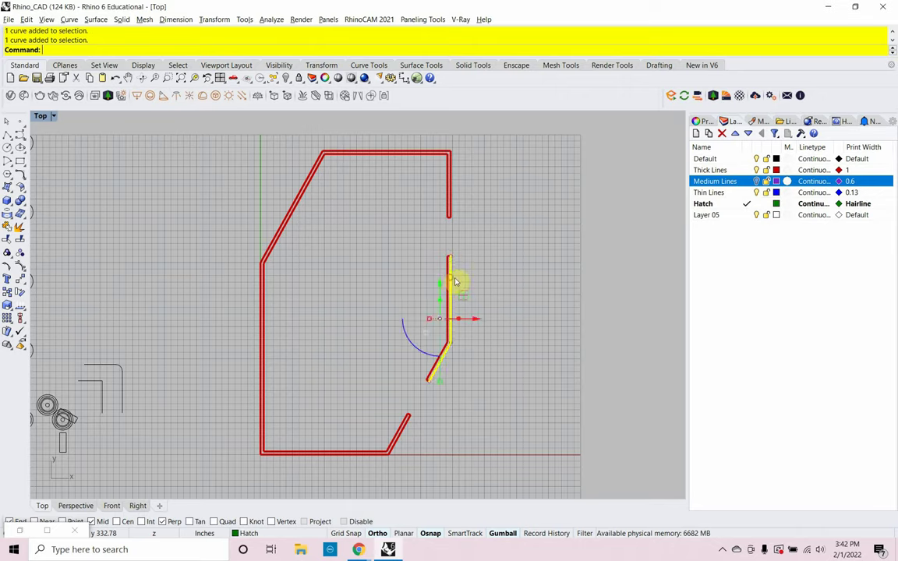
left_click(482, 271)
scroll(402, 379, "up", 1)
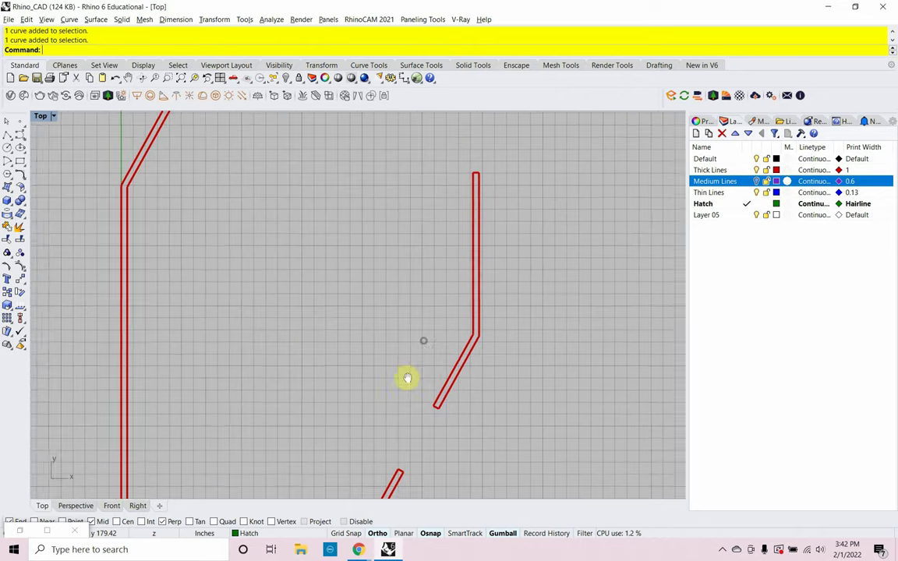
scroll(407, 376, "up", 1)
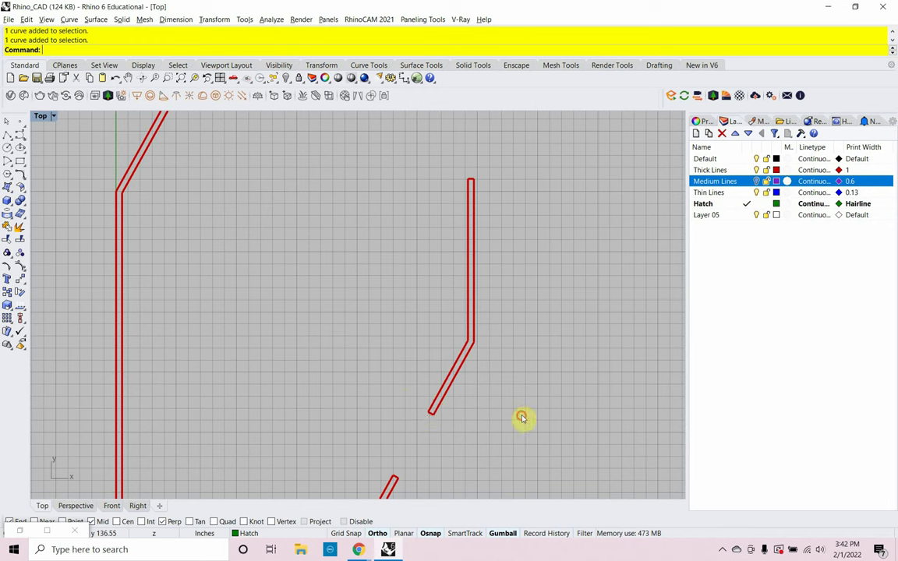
left_click_drag(522, 416, 403, 171)
type("j")
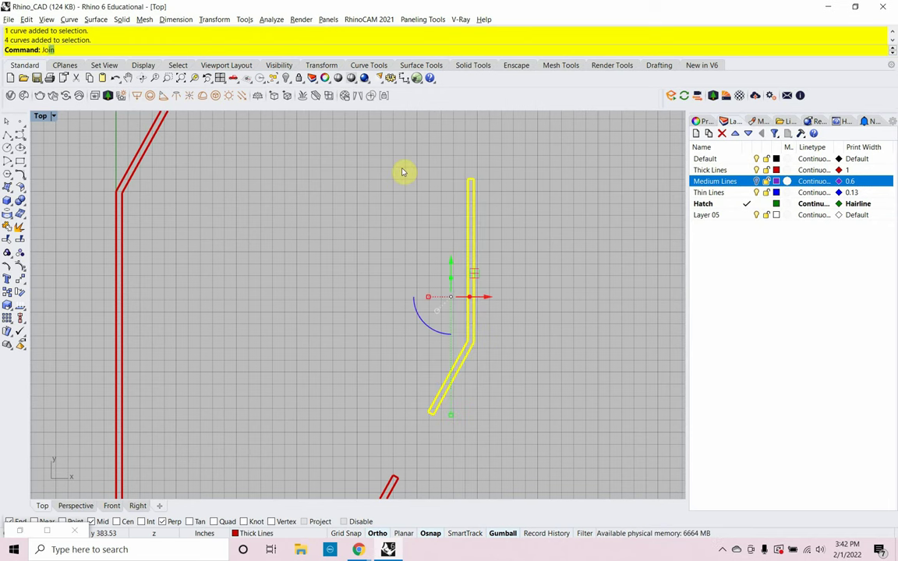
key("Return")
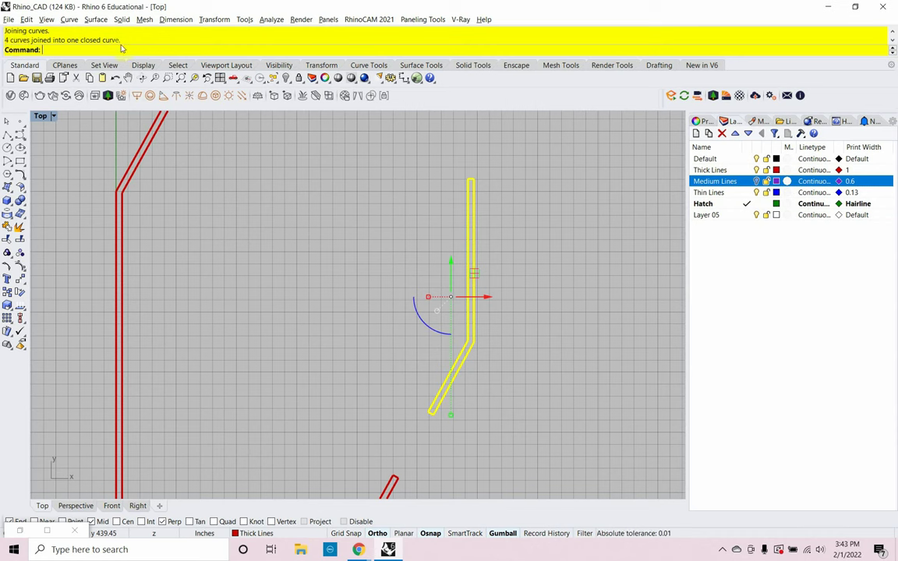
Join the remaining curves of the long wall running around the plan into a closed outline and check both wall outlines by selecting them.
scroll(365, 209, "down", 3)
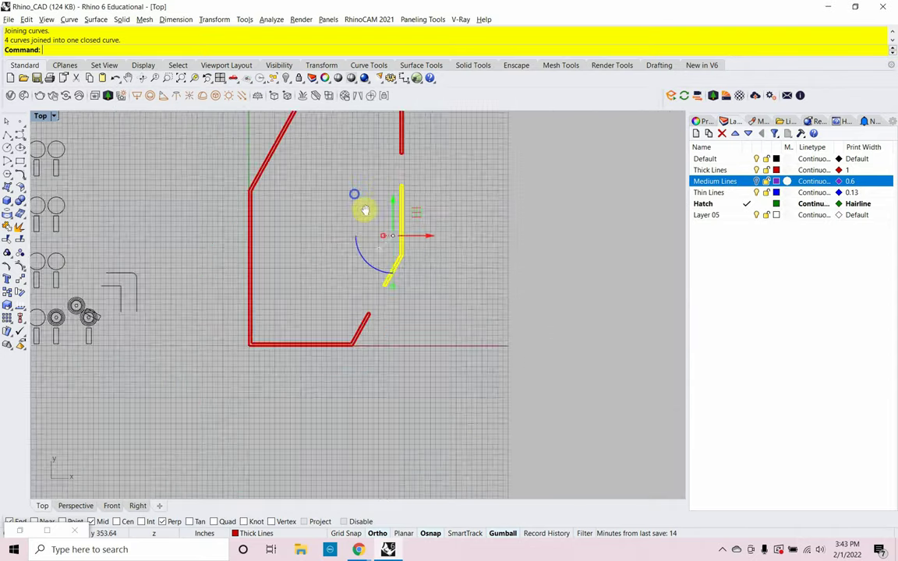
scroll(358, 268, "up", 3)
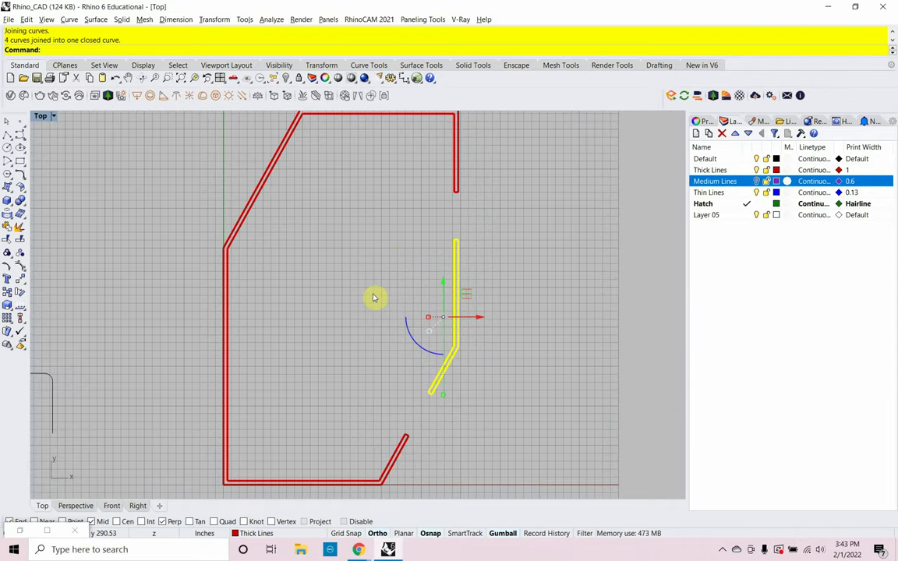
scroll(357, 302, "down", 2)
left_click_drag(227, 470, 508, 133)
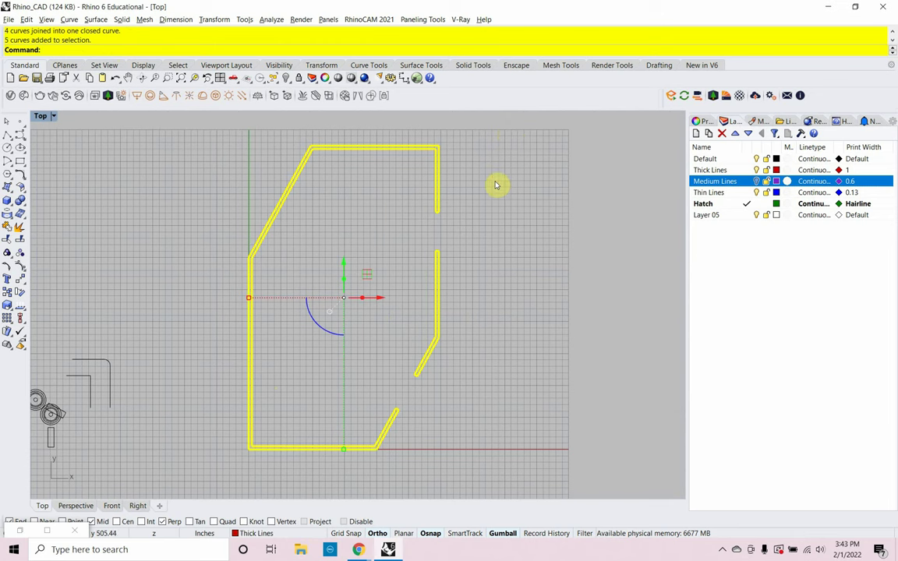
type("Join")
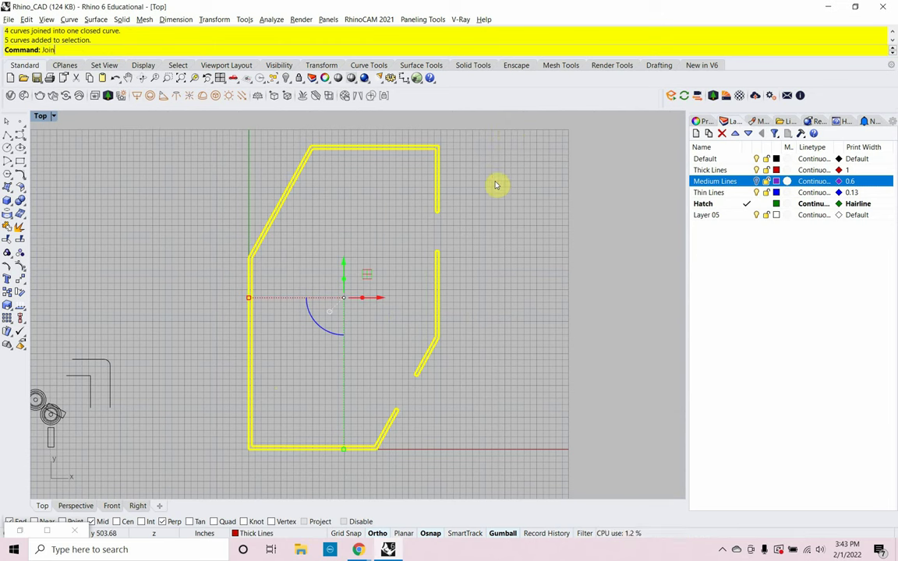
key("Return")
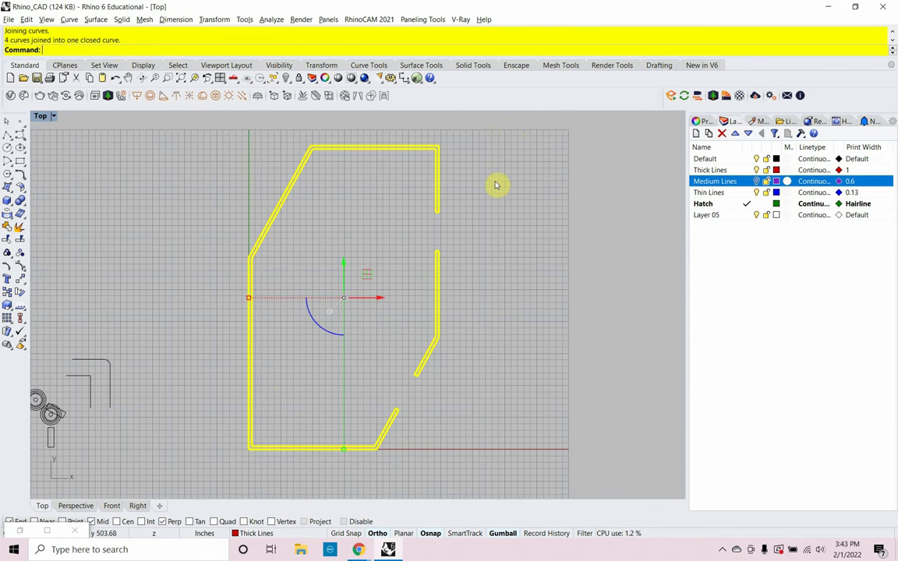
left_click(401, 223)
left_click(437, 192)
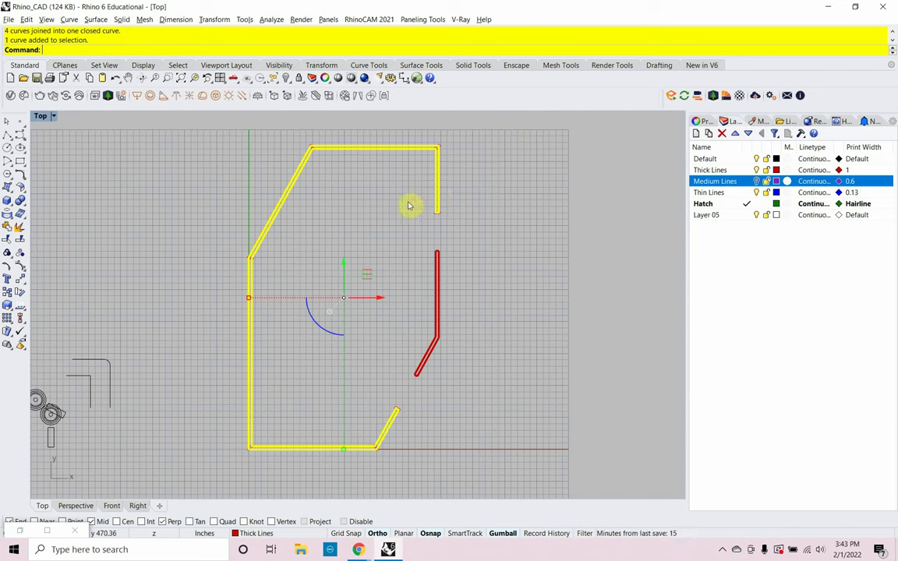
left_click(435, 261)
left_click(436, 199)
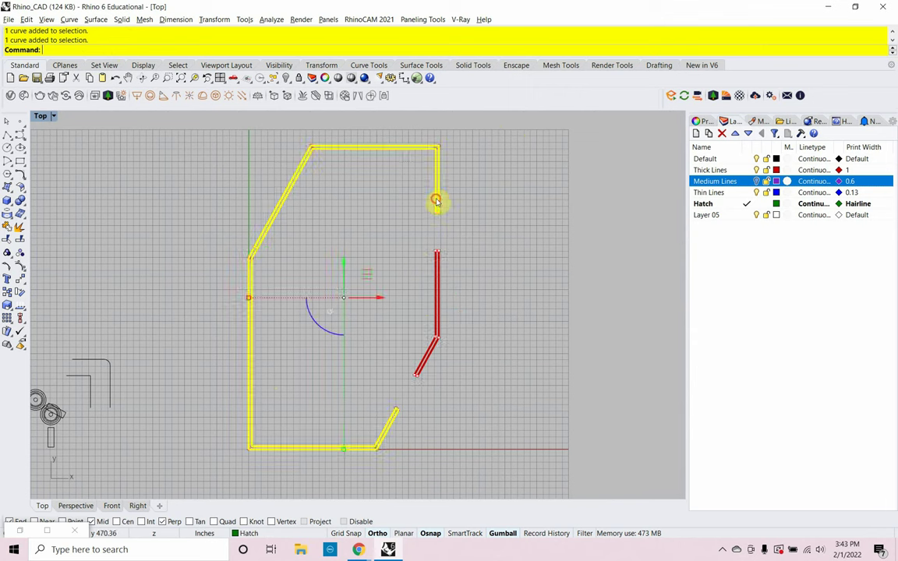
left_click(459, 226)
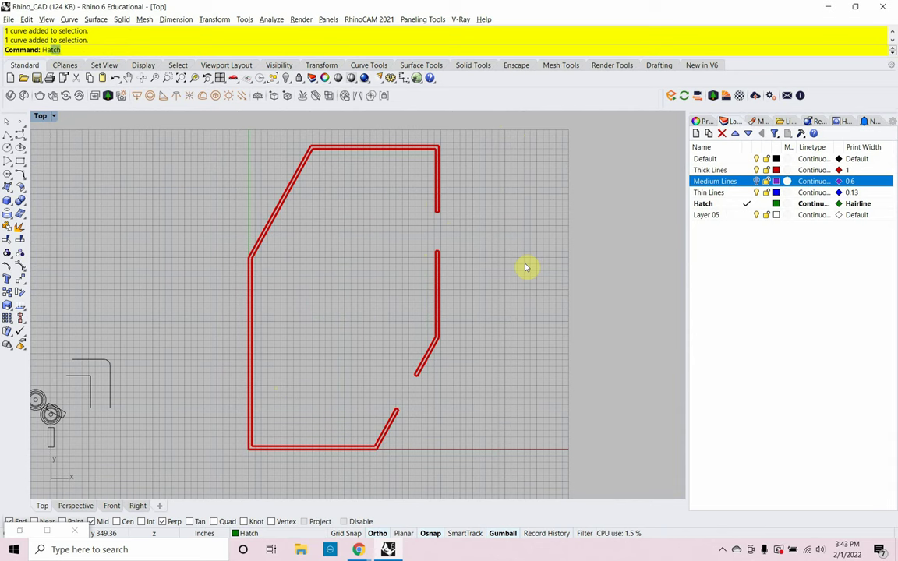
Hatch both closed wall outlines with the Solid pattern on the Hatch layer.
type("Hatch")
key("Return")
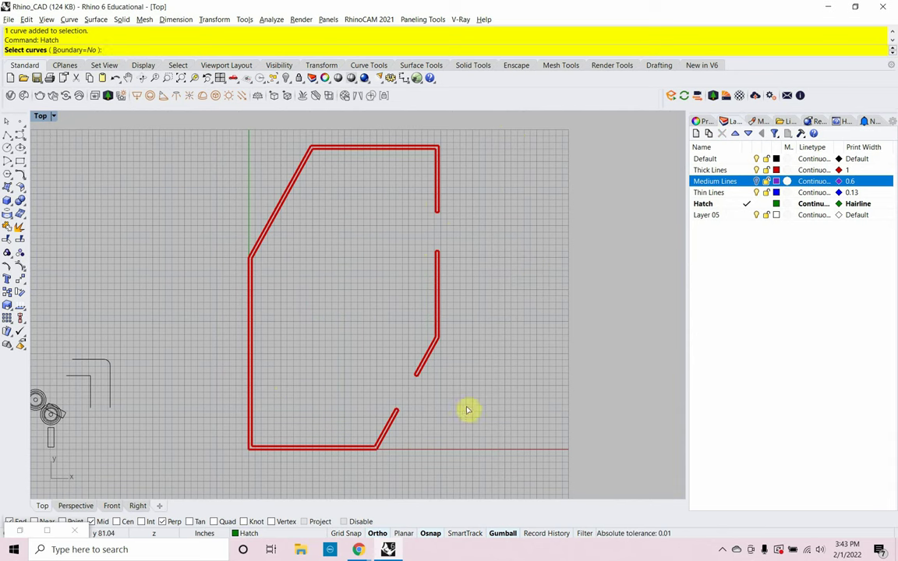
left_click(437, 333)
left_click(437, 194)
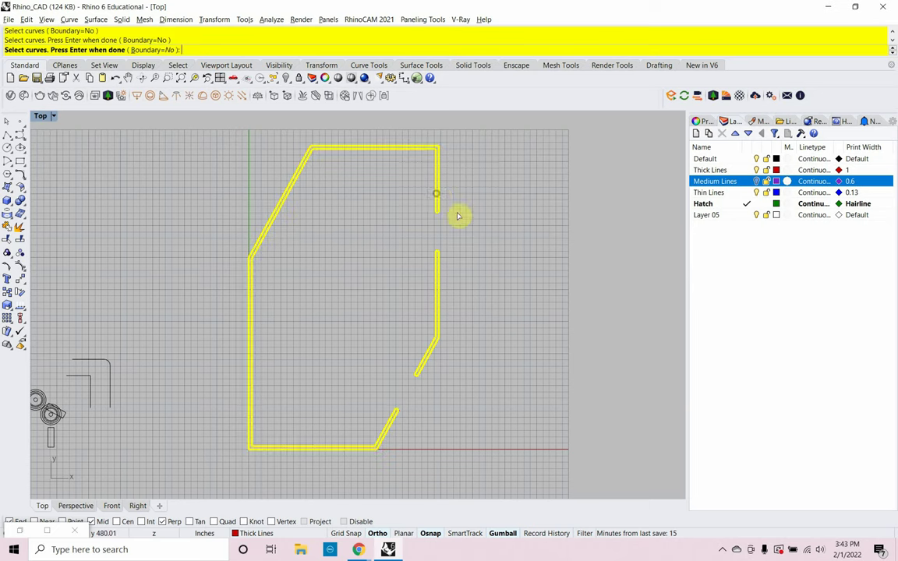
key("Return")
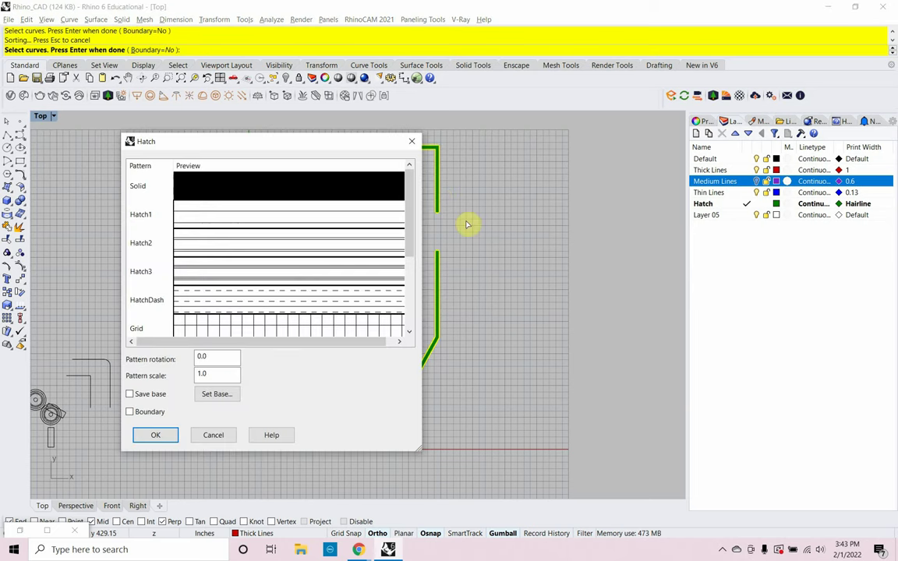
left_click(230, 217)
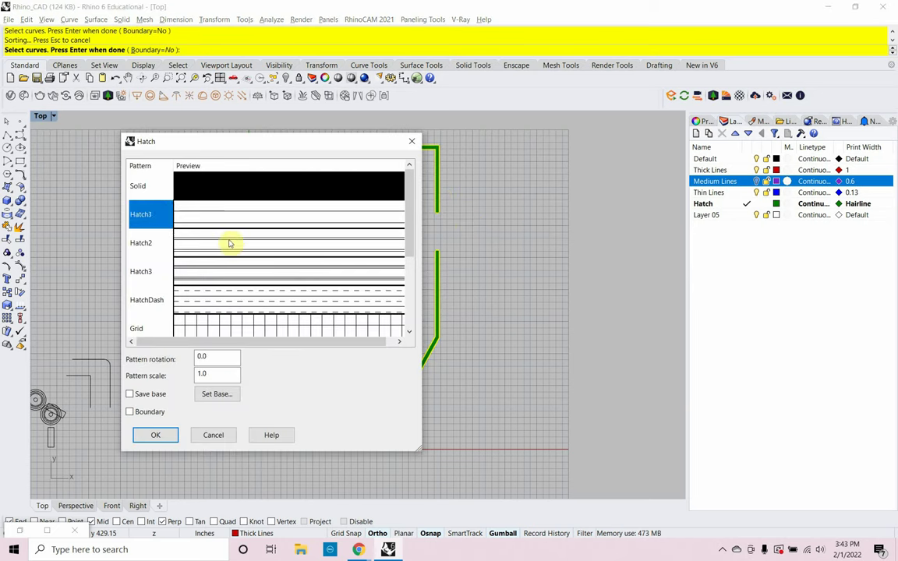
left_click(230, 243)
left_click(228, 267)
left_click(228, 294)
left_click(230, 320)
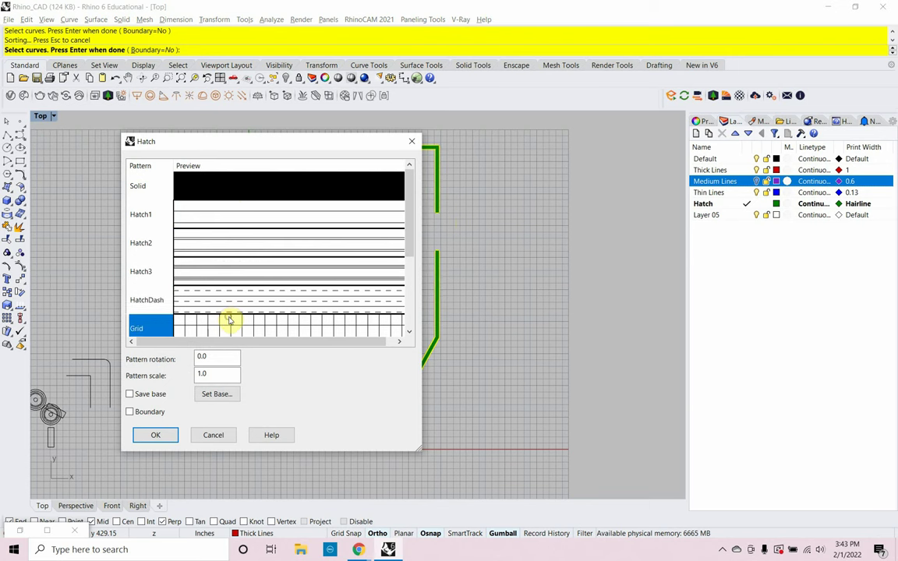
left_click_drag(402, 208, 411, 190)
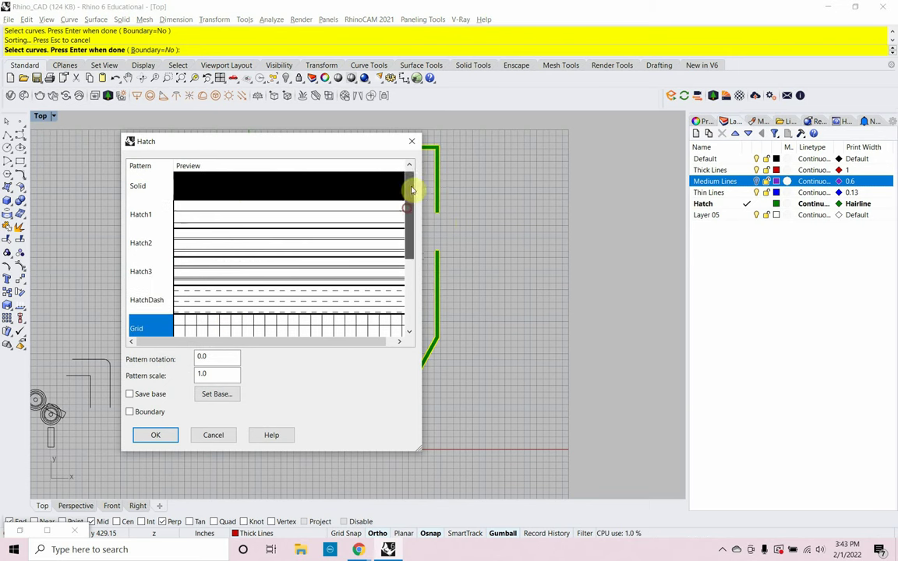
left_click(341, 189)
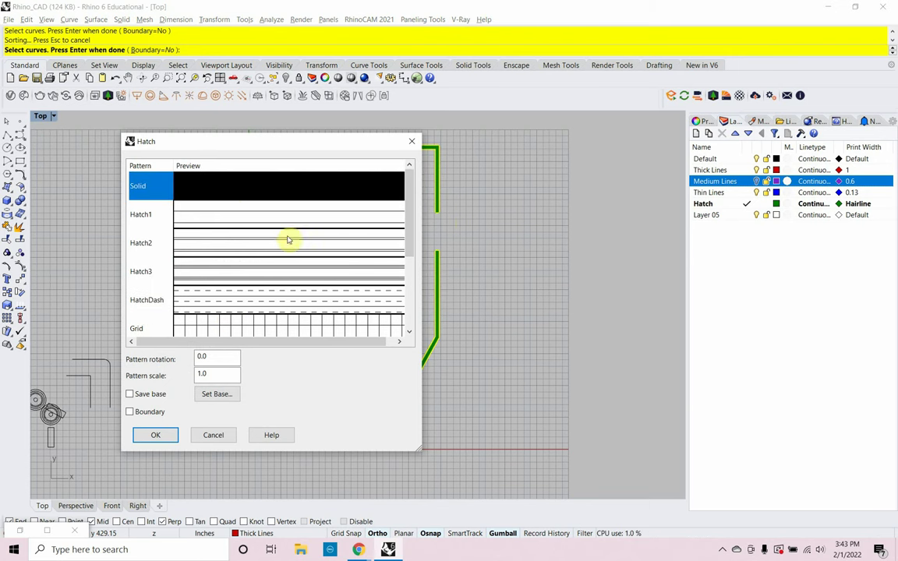
left_click(151, 434)
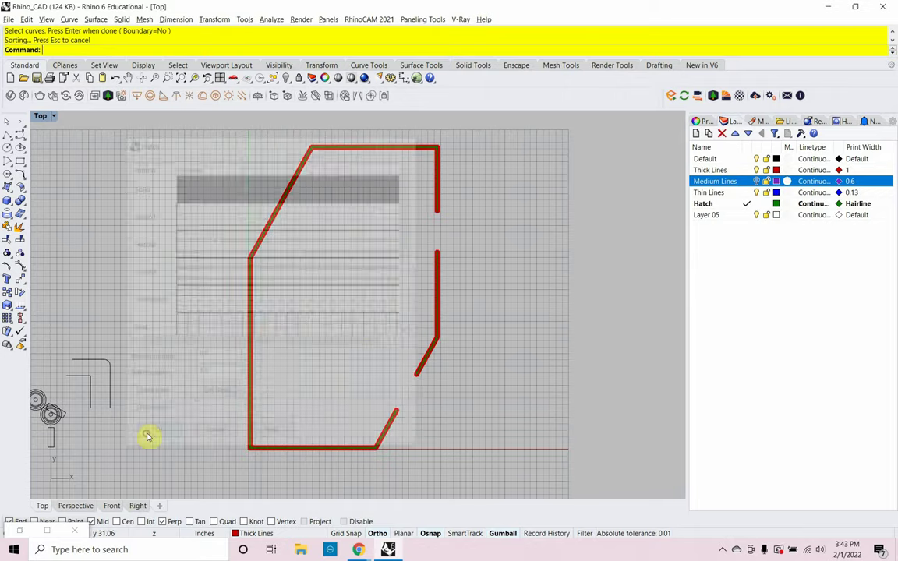
Draw a closed polyline through the six inner wall corners, spanning the door and window openings, to outline the room's floor.
scroll(420, 345, "up", 8)
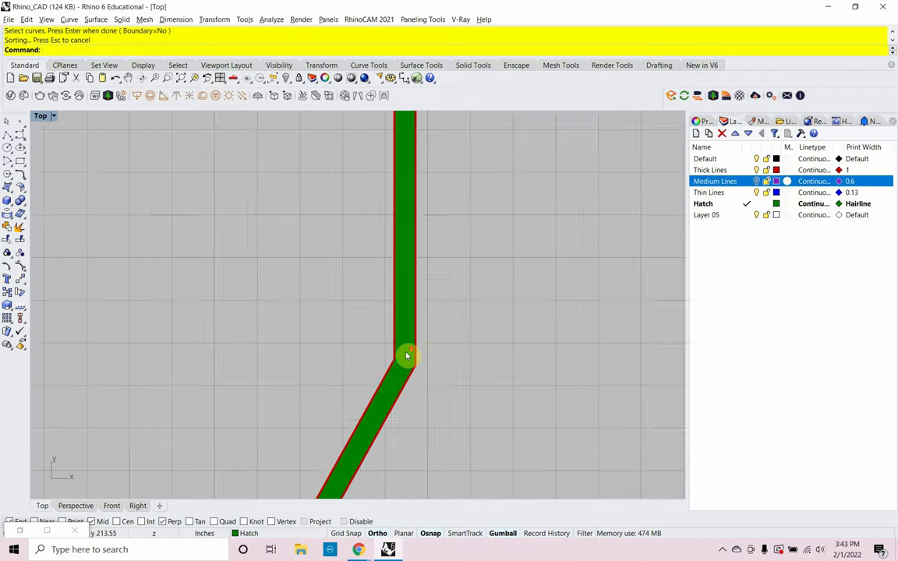
scroll(406, 356, "down", 6)
scroll(411, 334, "up", 4)
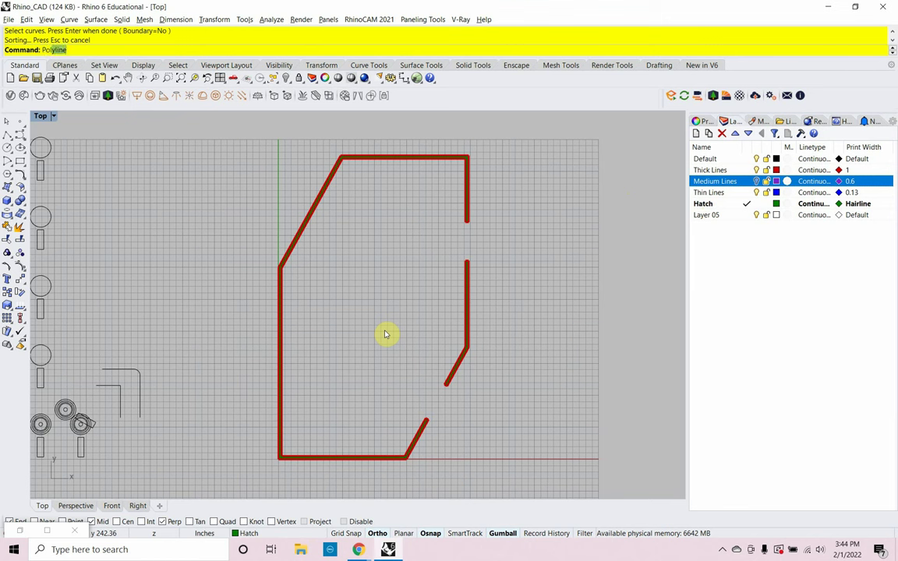
key("Return")
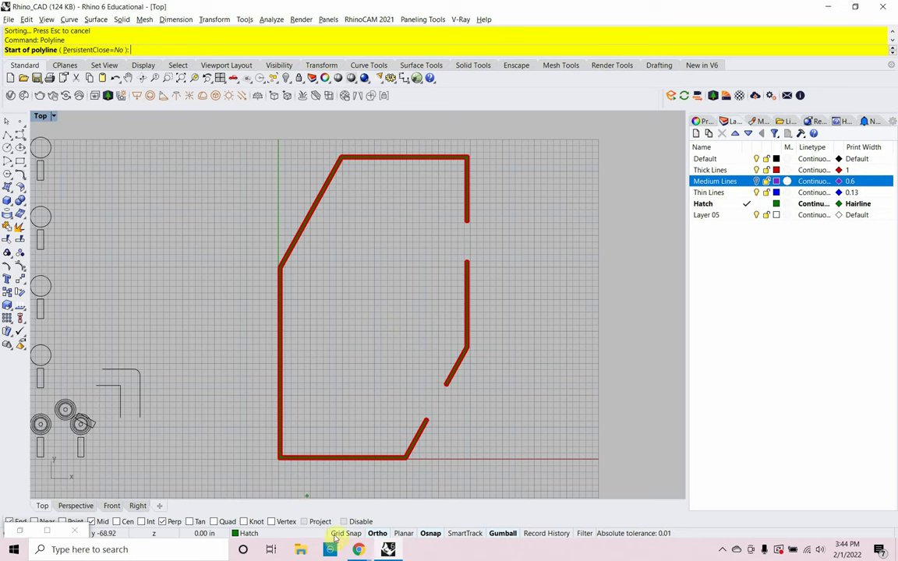
left_click(283, 455)
left_click(404, 454)
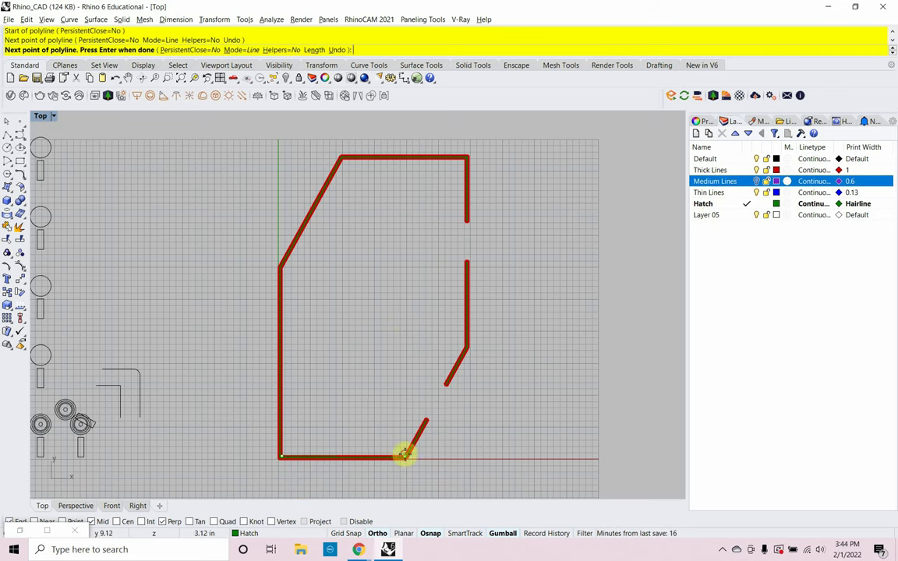
left_click(459, 351)
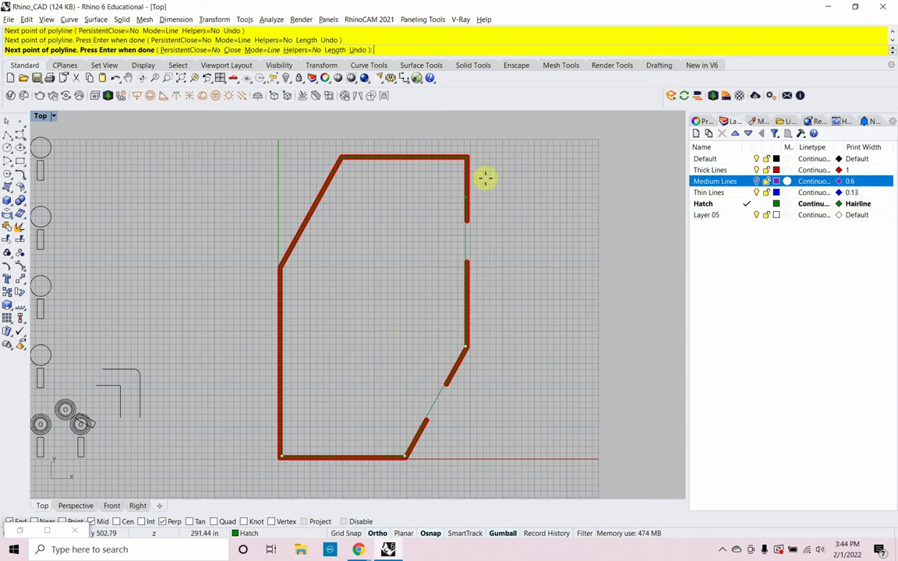
left_click(461, 160)
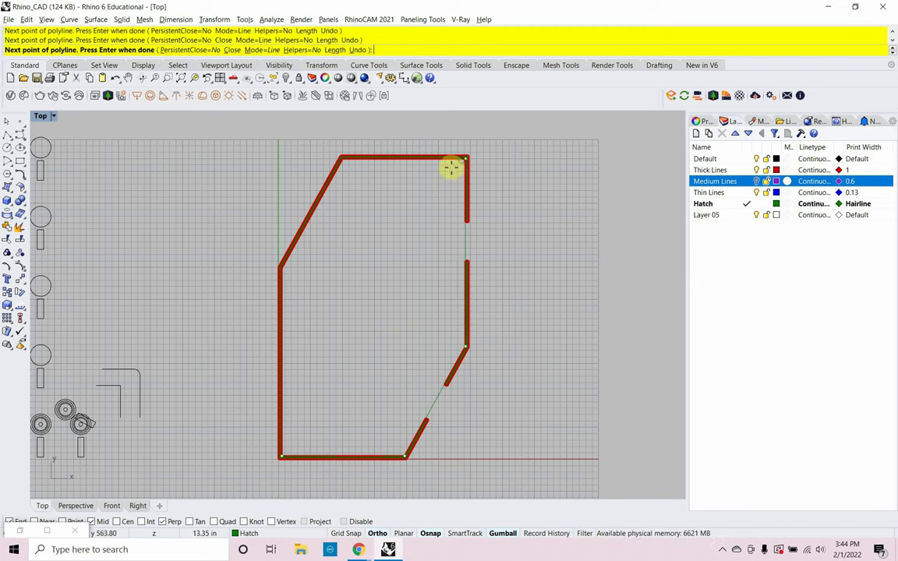
left_click(343, 159)
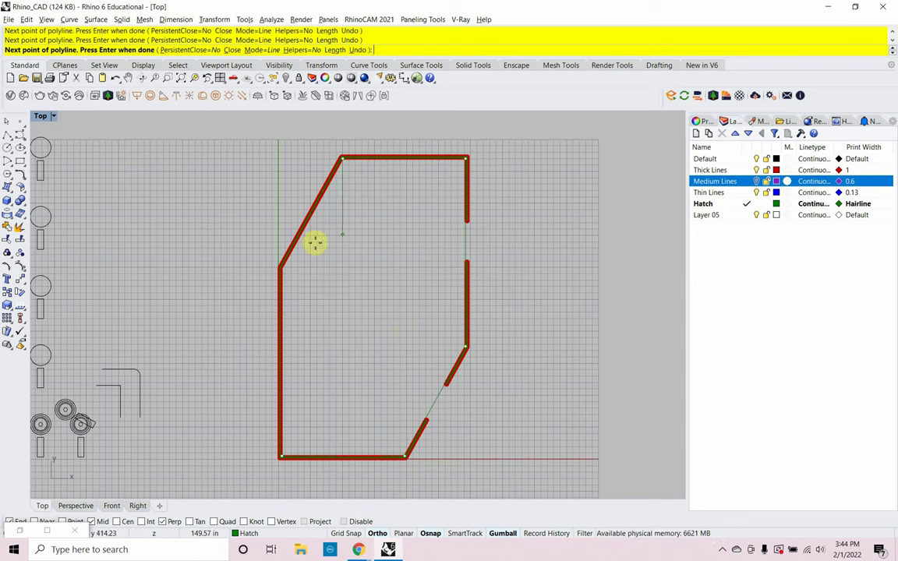
left_click(282, 268)
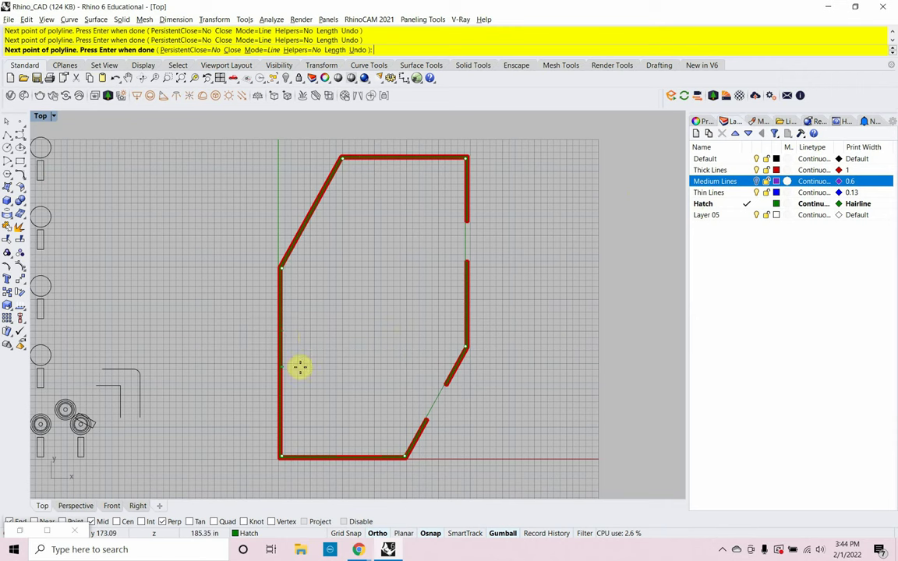
type("c")
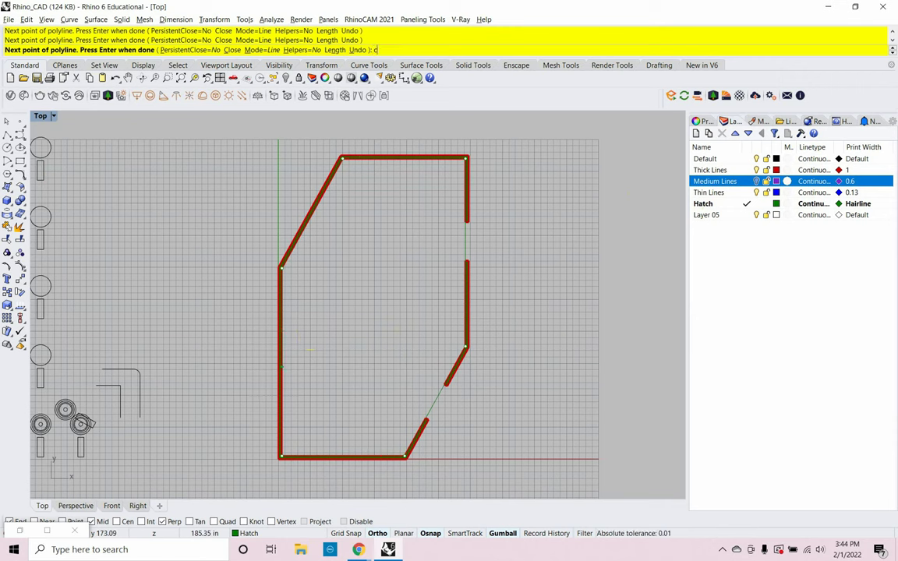
key("Return")
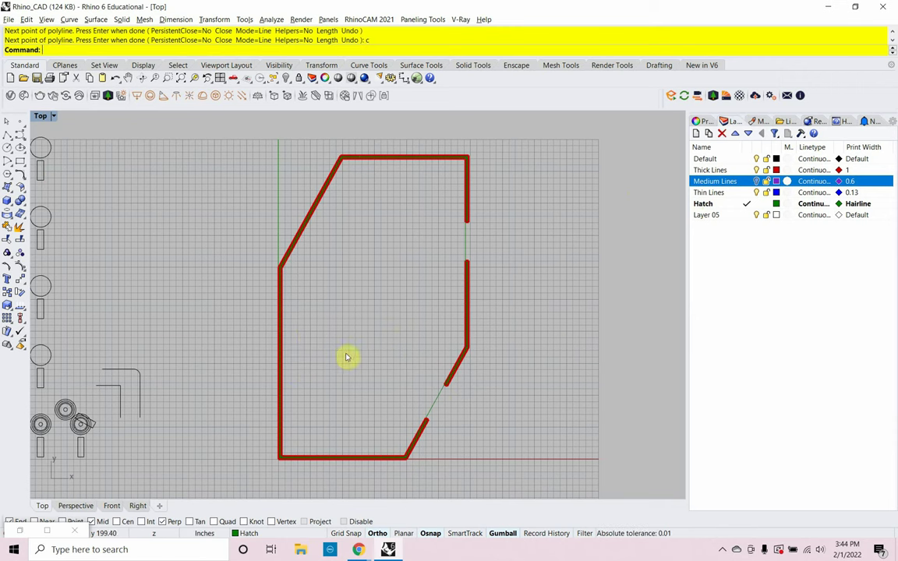
Hatch the closed floor outline on the Hatch layer with the Grid pattern at a pattern scale of 98.
left_click(436, 403)
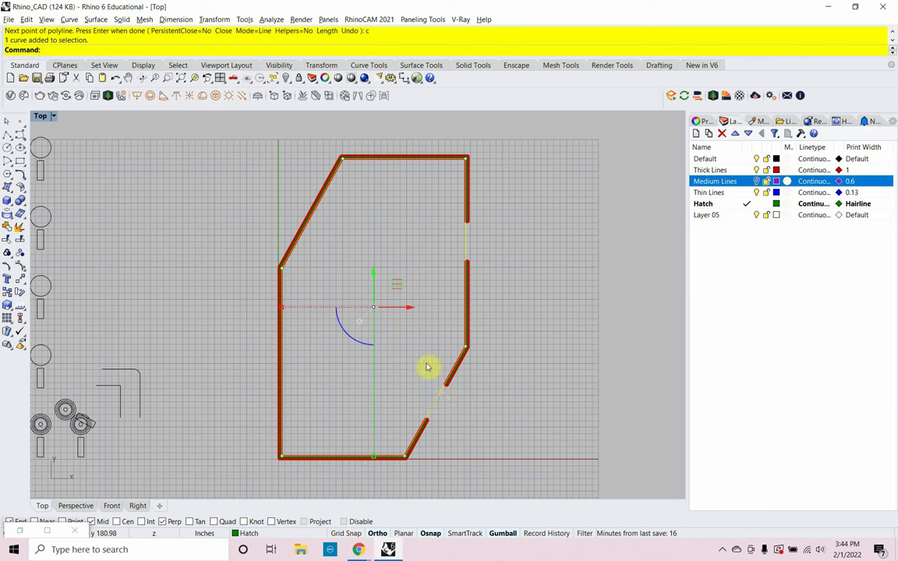
left_click(427, 365)
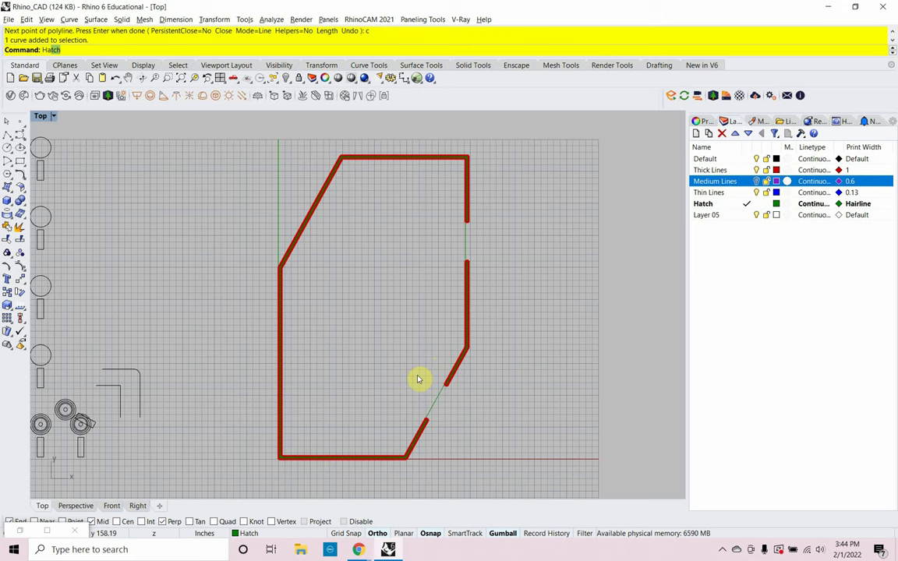
type("H")
key("Return")
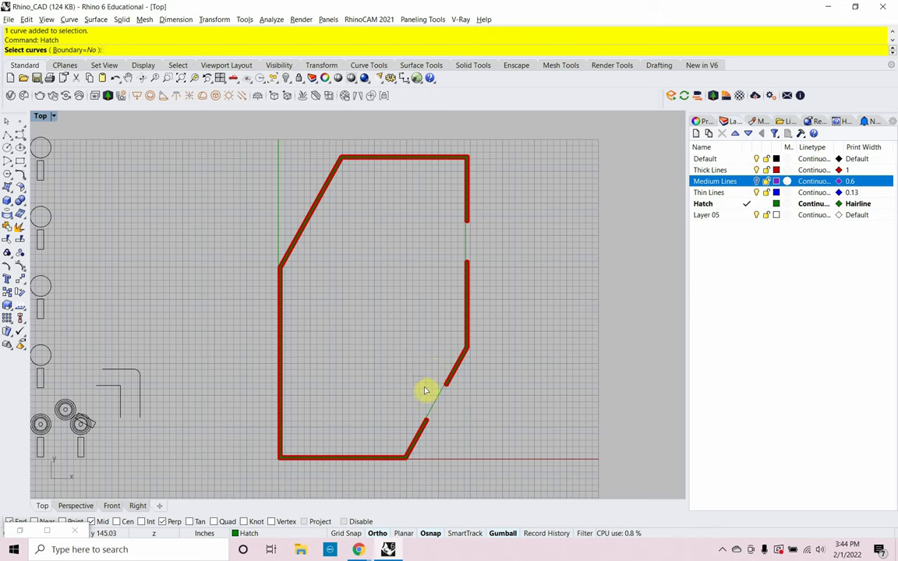
left_click(431, 400)
key("Return")
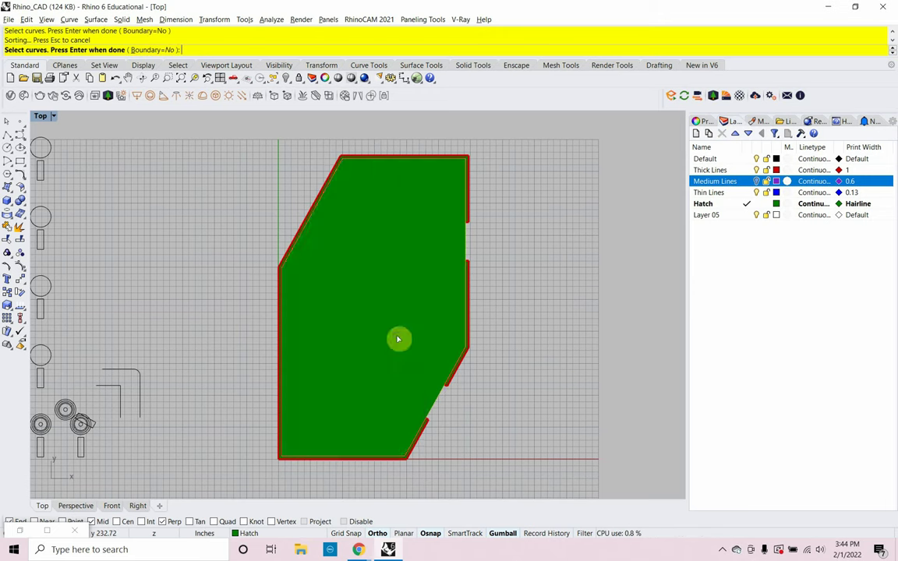
left_click(241, 328)
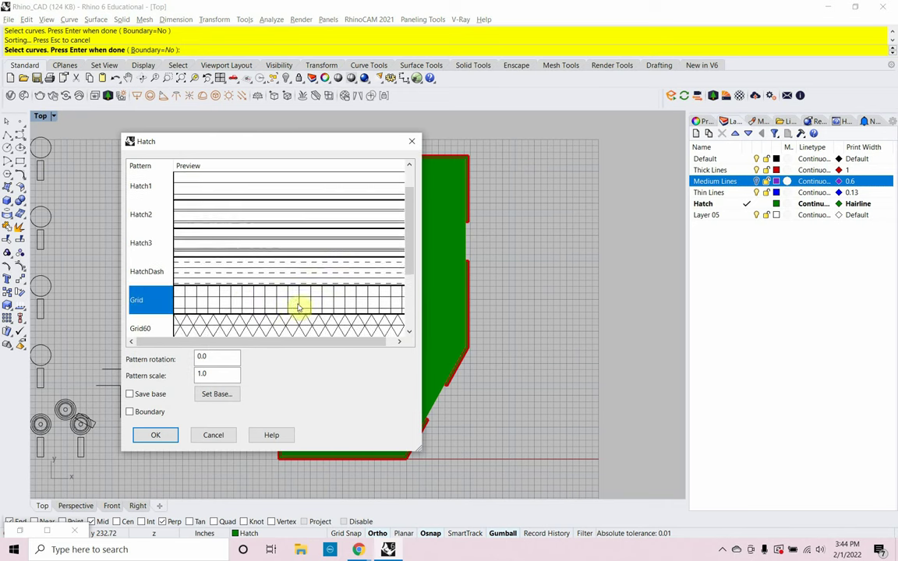
left_click_drag(410, 214, 413, 233)
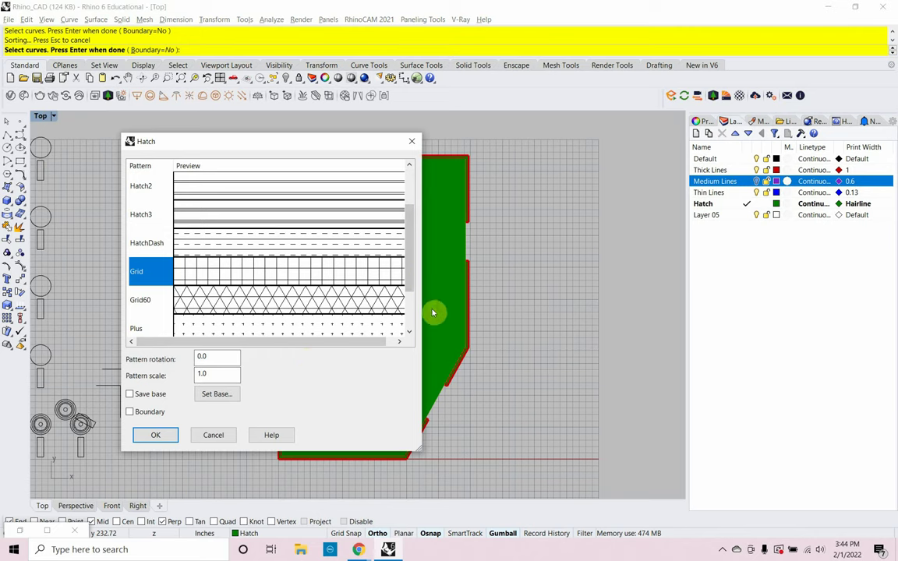
mouse_move(362, 146)
left_mouse_down()
mouse_move(305, 165)
mouse_move(308, 158)
left_mouse_up()
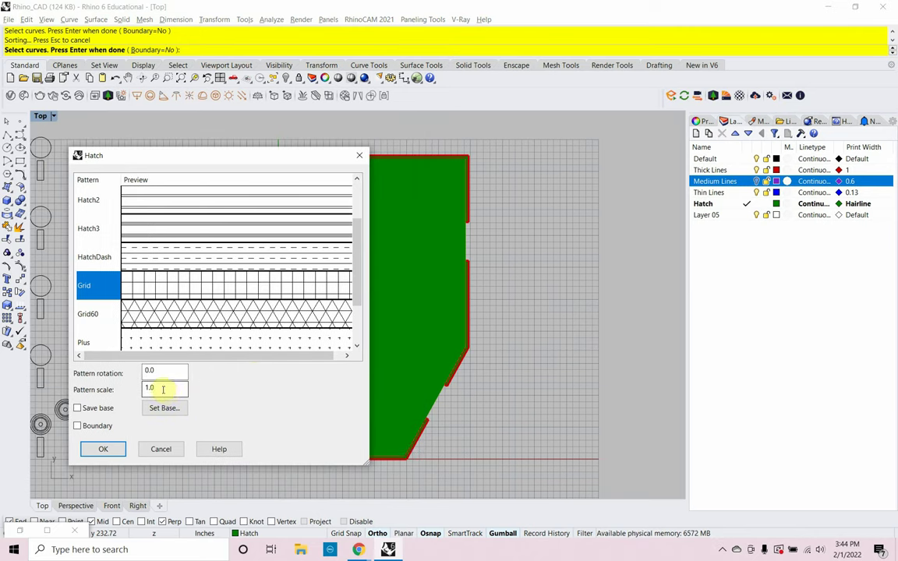
left_click_drag(163, 390, 132, 390)
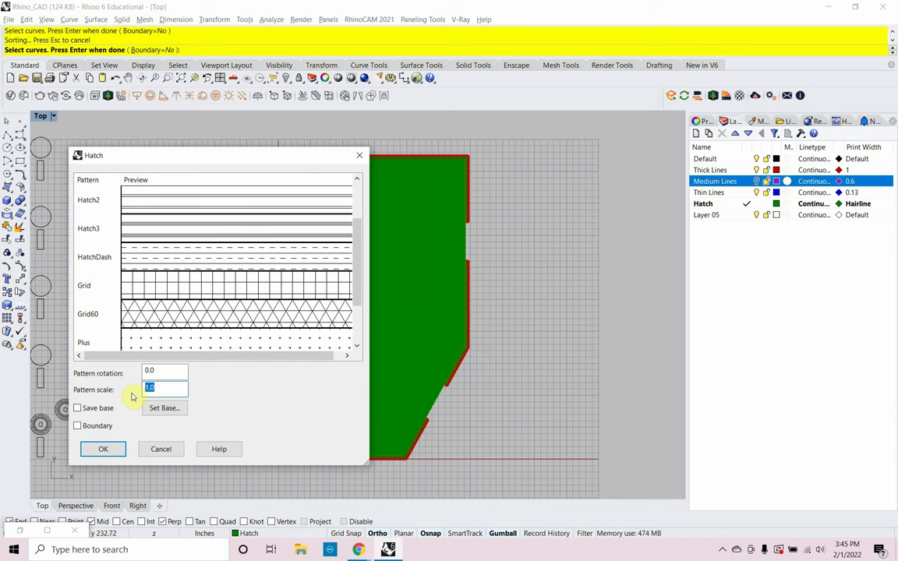
type("98")
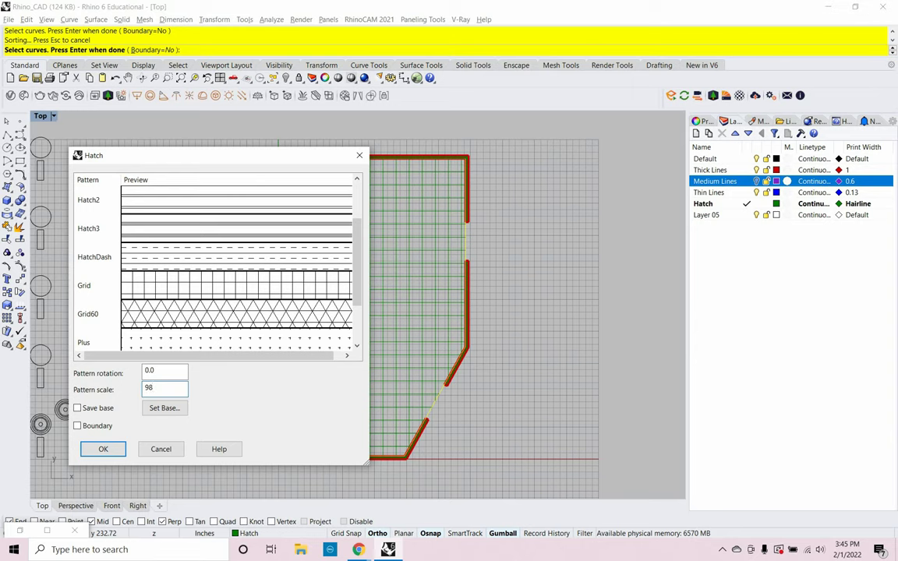
left_click(105, 450)
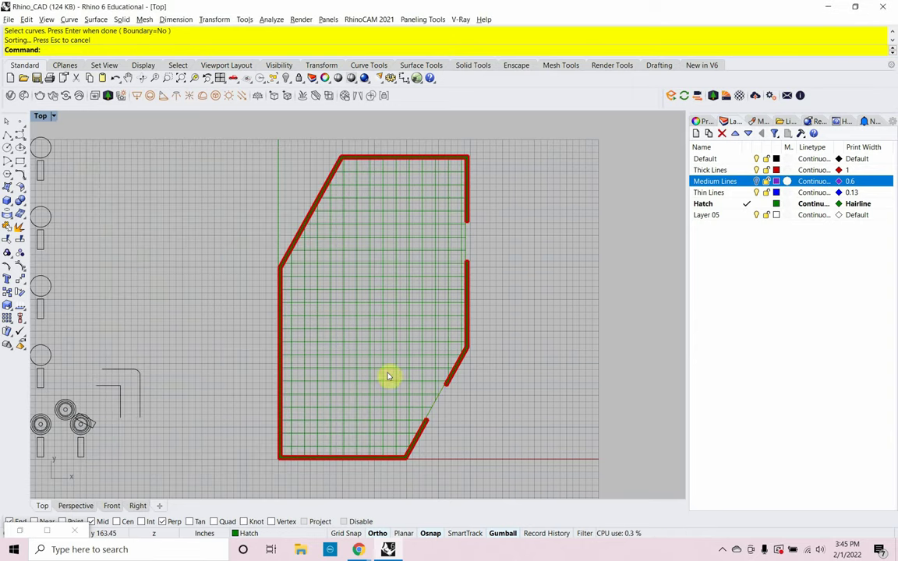
Hide the construction grid in the Top viewport so only the drawn plan and its hatches remain.
right_click_drag(404, 355, 391, 360)
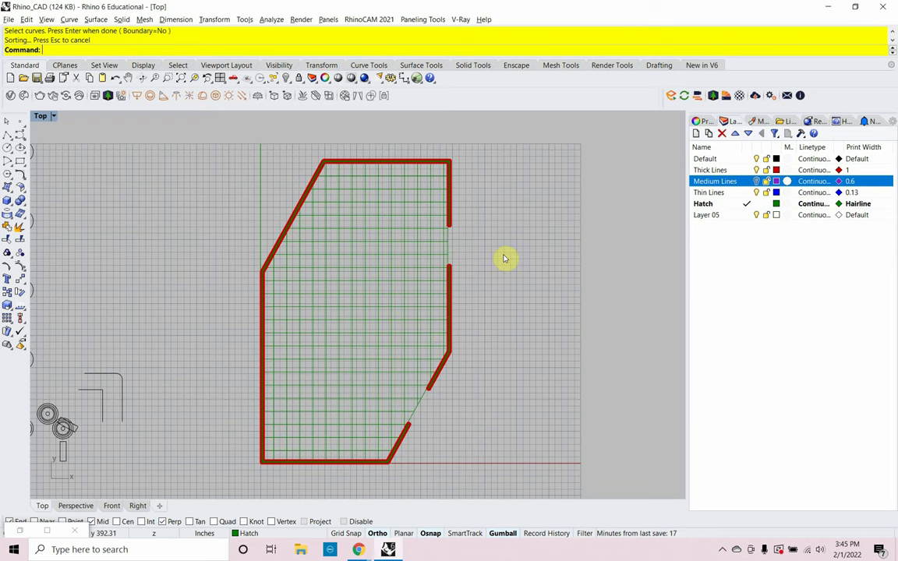
key("F7")
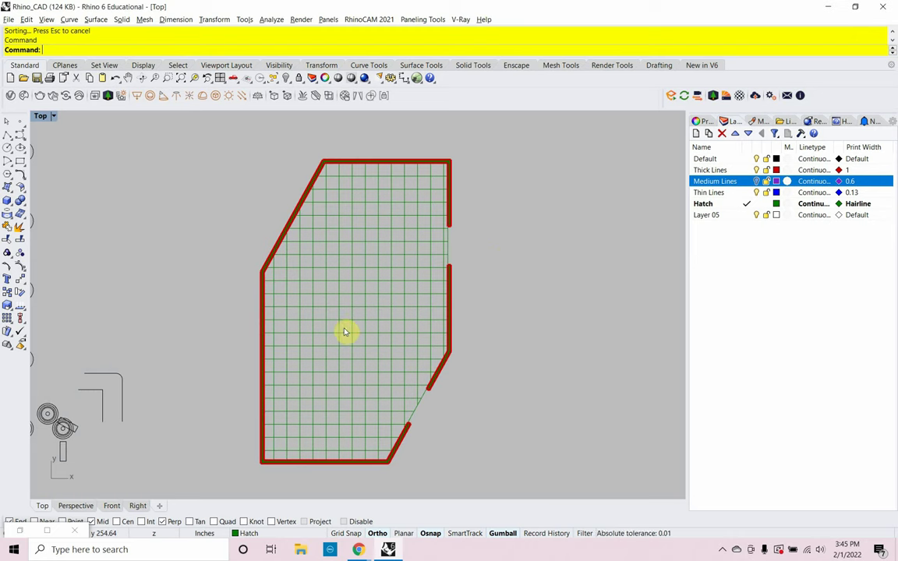
right_click_drag(344, 331, 349, 318)
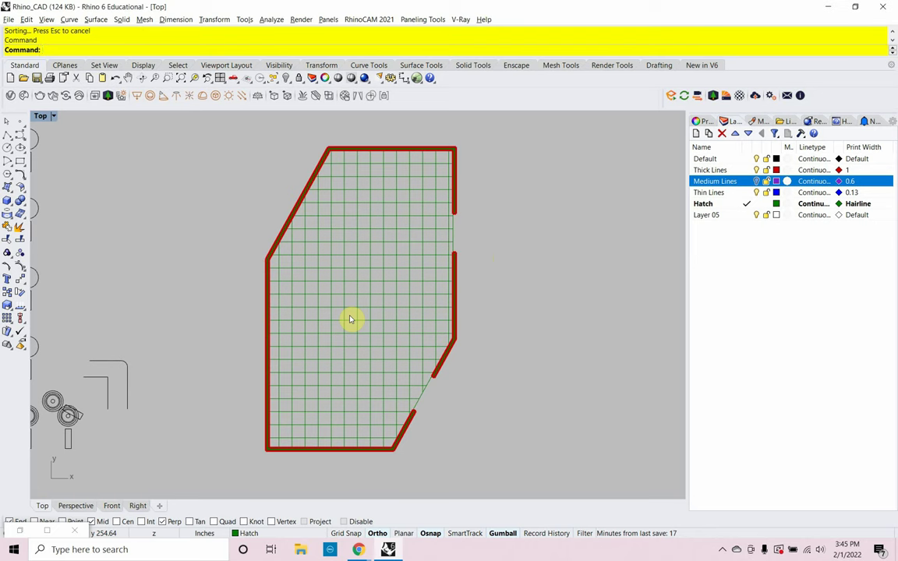
Examine the grid hatch at the window opening, along the walls and across the whole floor.
scroll(350, 318, "up", 1)
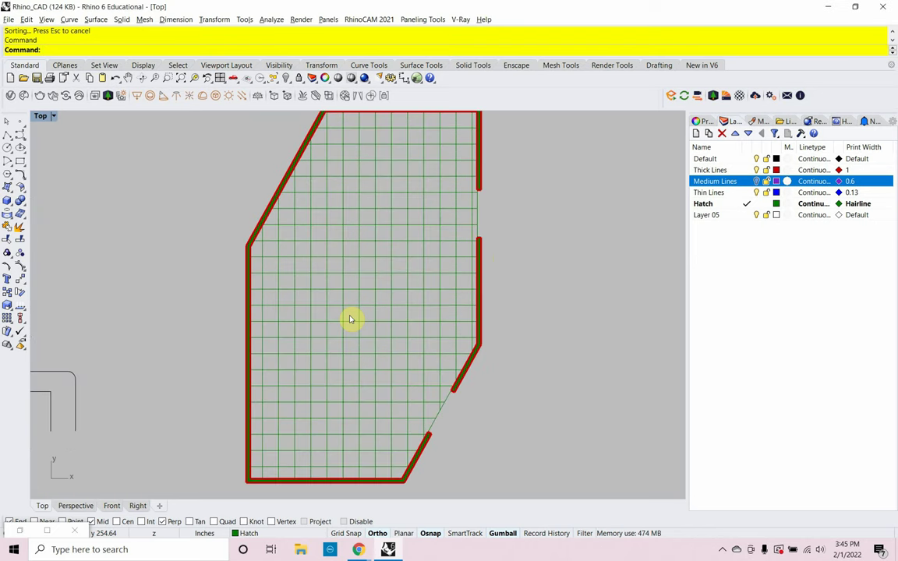
scroll(350, 319, "down", 1)
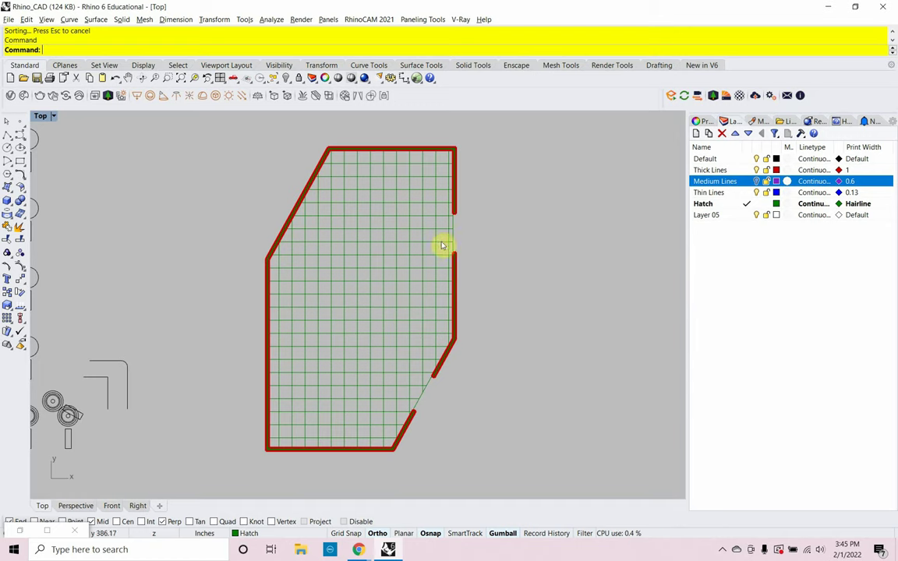
scroll(455, 234, "up", 5)
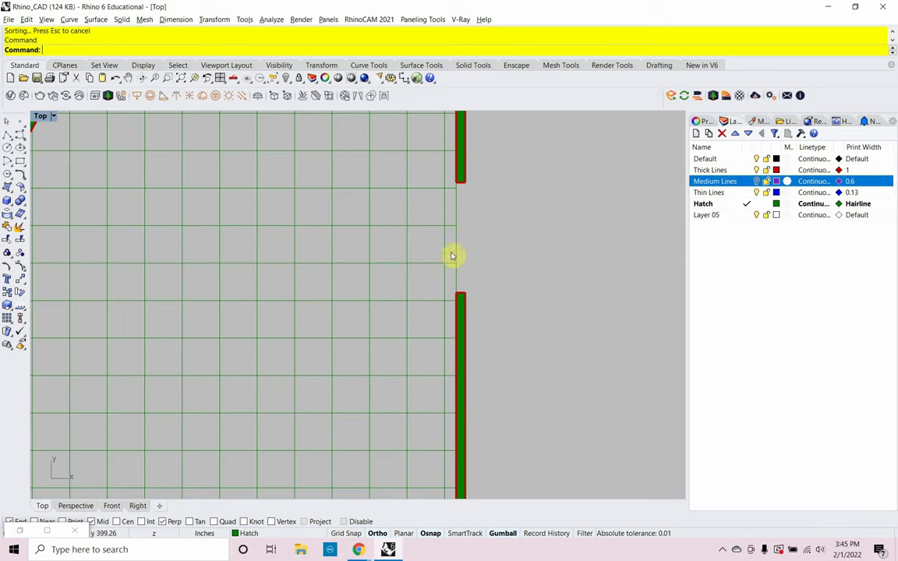
scroll(438, 257, "down", 2)
scroll(438, 258, "down", 5)
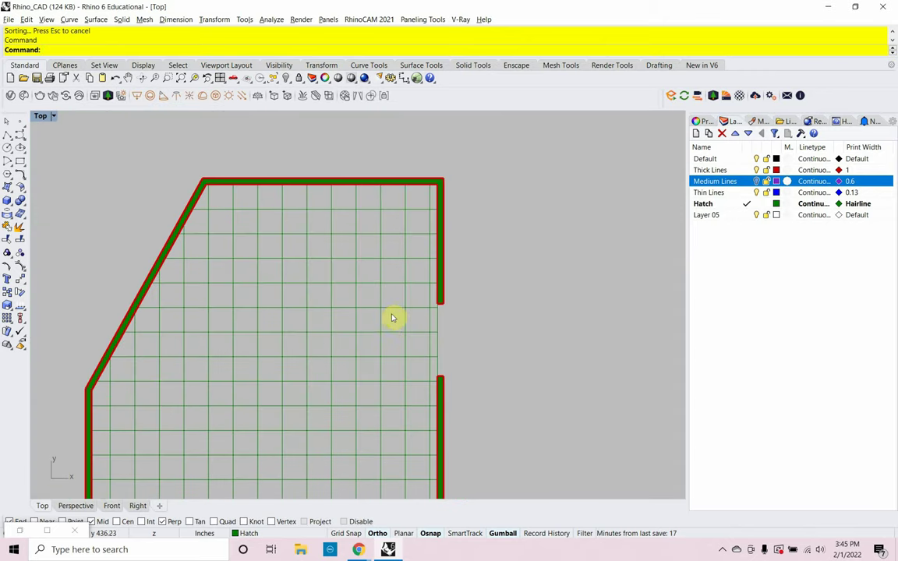
right_click_drag(375, 352, 394, 254)
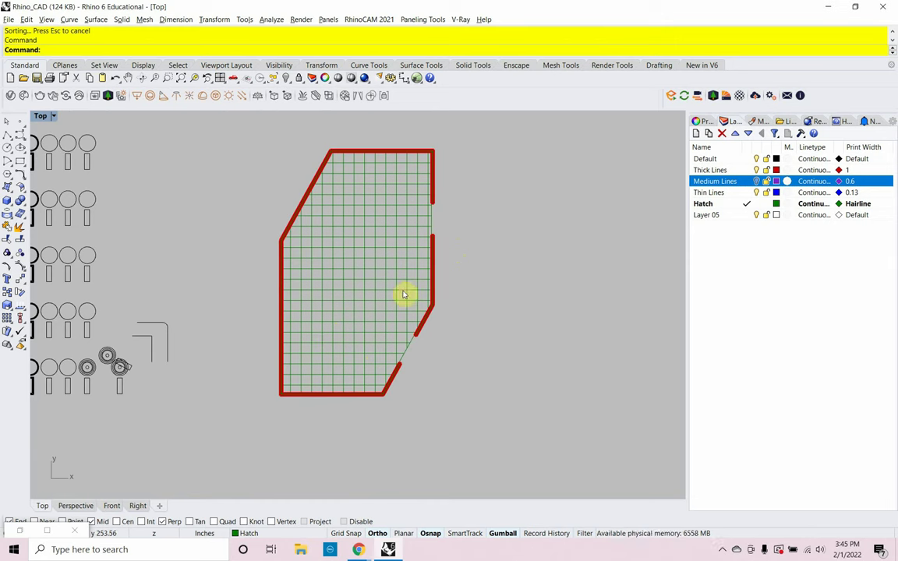
scroll(421, 285, "up", 4)
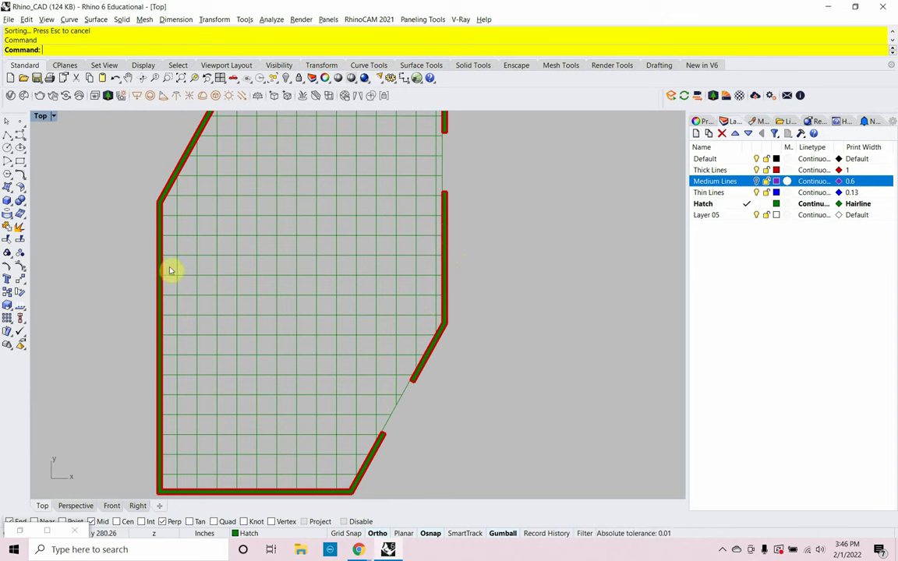
scroll(221, 287, "down", 3)
right_click_drag(220, 291, 251, 318)
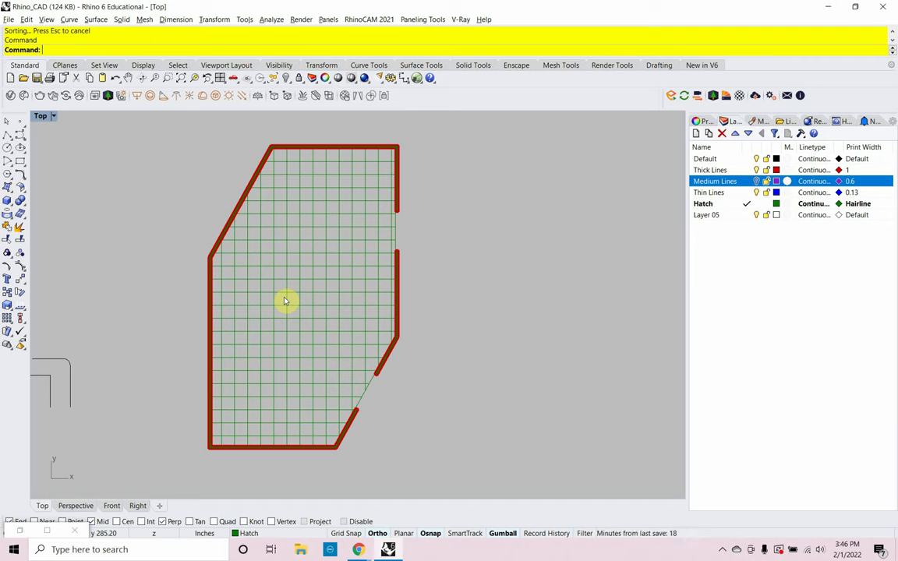
Turn the Medium Lines layer back on and move the window's two glass lines to the Thin Lines layer.
left_click(756, 181)
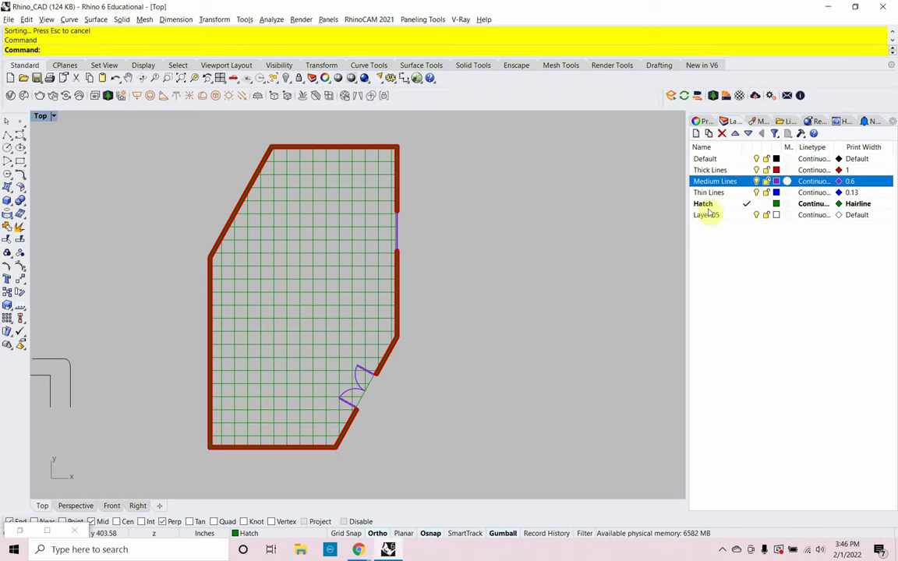
scroll(425, 274, "up", 5)
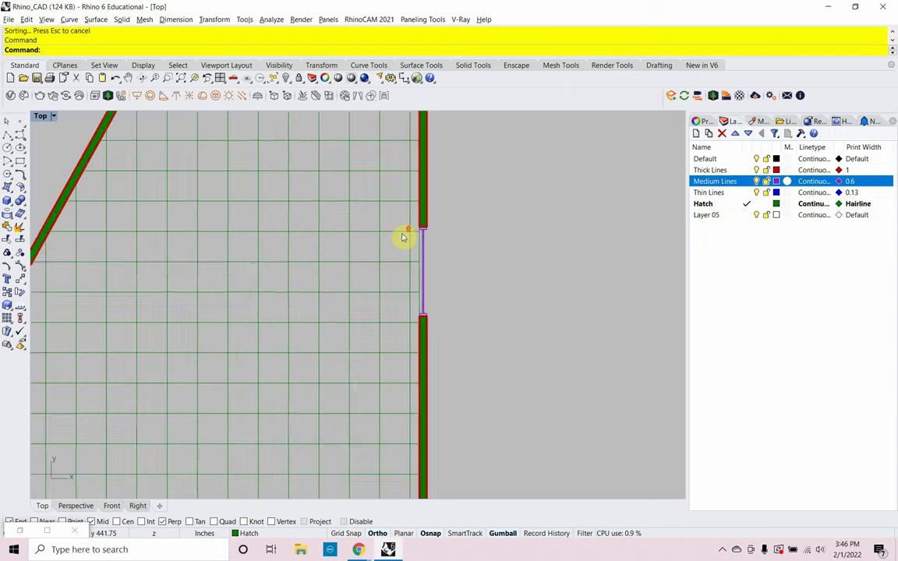
scroll(415, 277, "up", 3)
left_click_drag(497, 231, 459, 257)
right_click(721, 192)
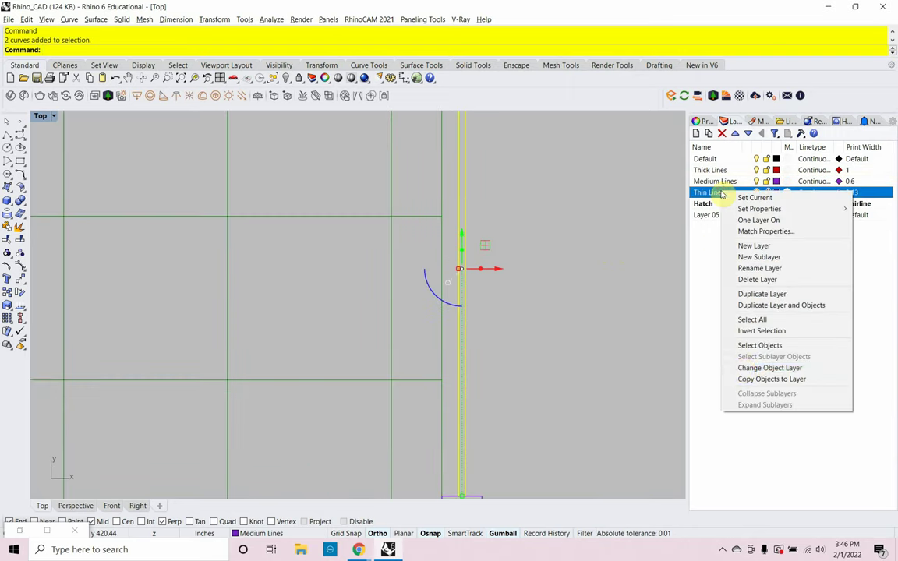
left_click(769, 368)
left_click(589, 339)
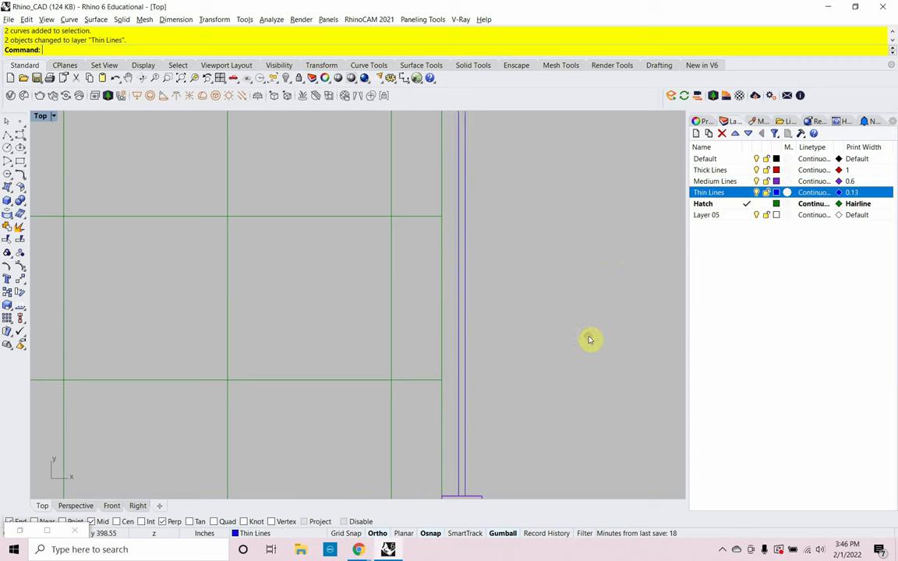
scroll(552, 300, "down", 2)
scroll(552, 300, "down", 1)
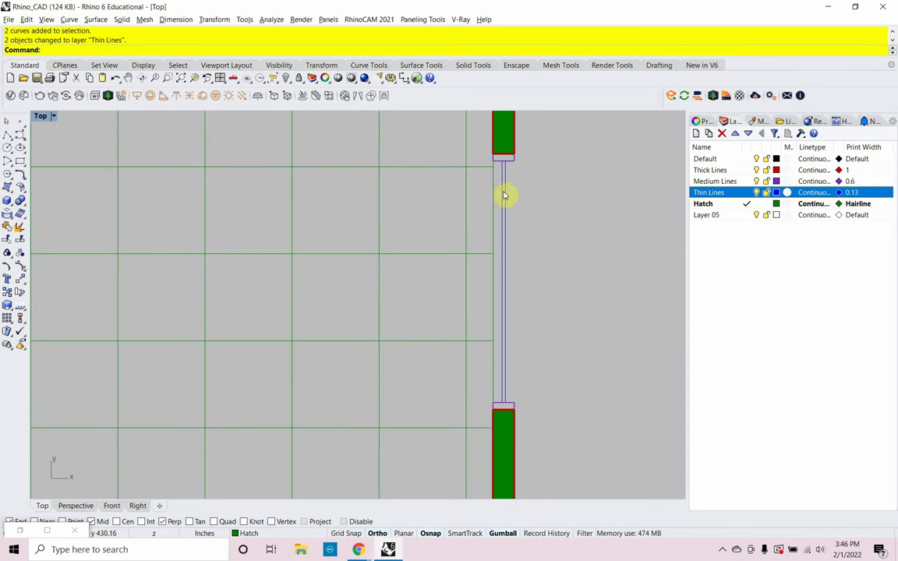
Move both door leaf rectangles of the double door to the Thin Lines layer, leaving the swing arcs on their layer.
scroll(544, 241, "down", 2)
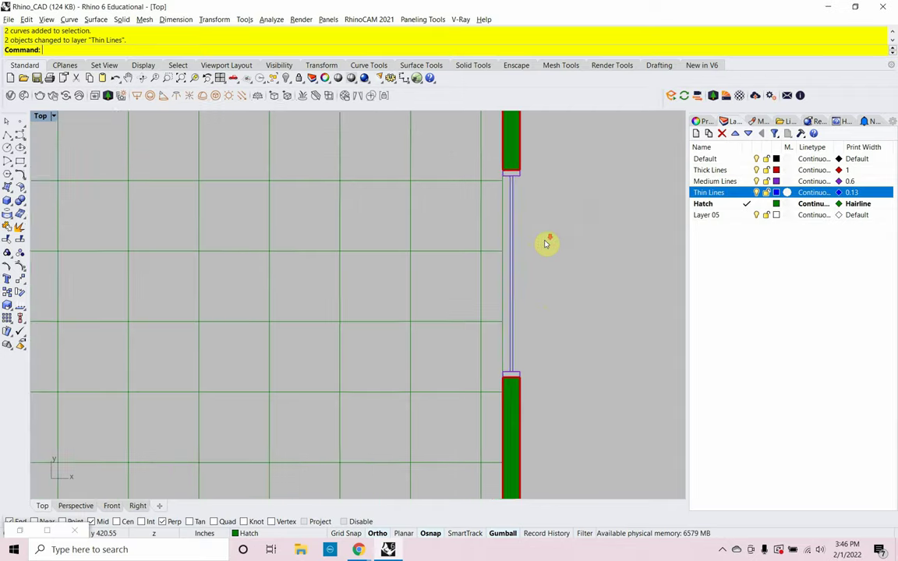
scroll(566, 305, "down", 3)
right_click_drag(567, 327, 544, 214)
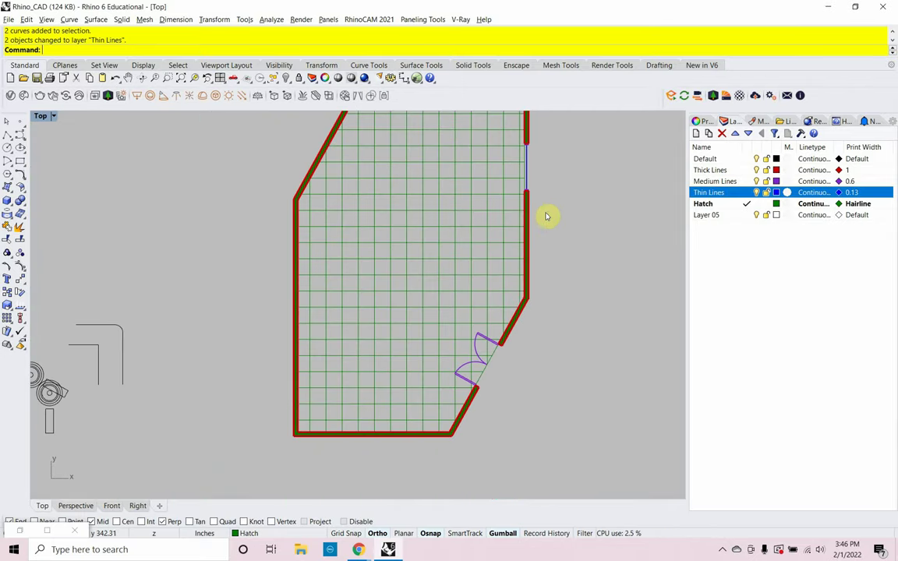
scroll(472, 380, "up", 5)
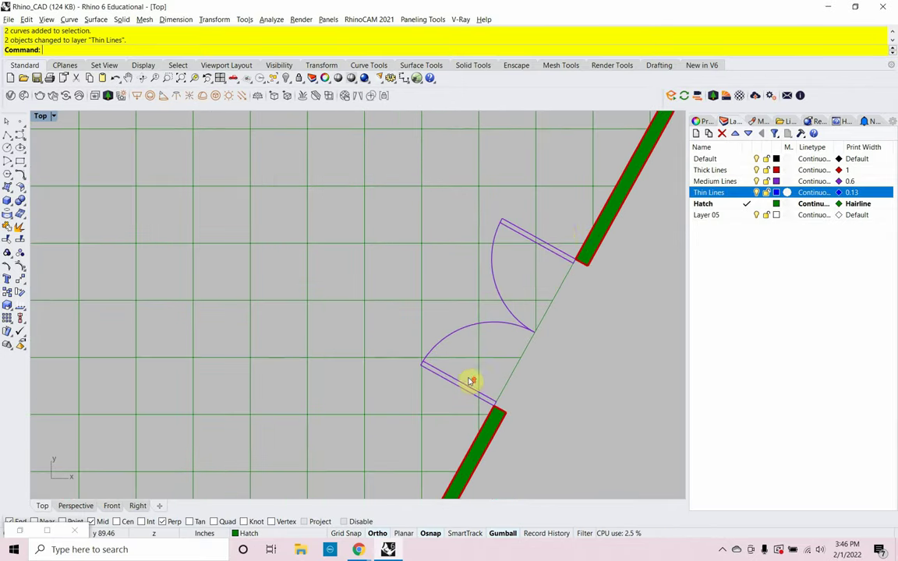
left_click(513, 234)
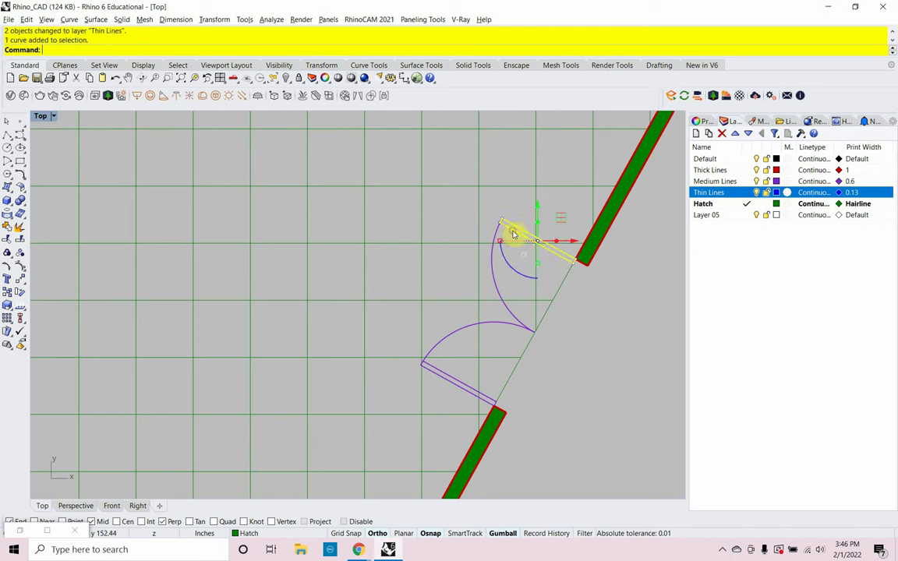
left_click(442, 380, "shift")
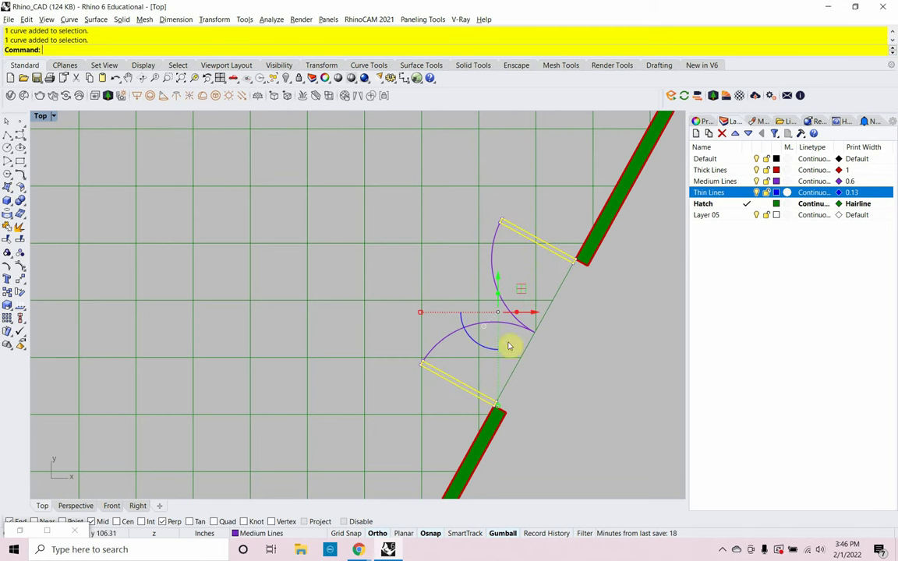
right_click(732, 193)
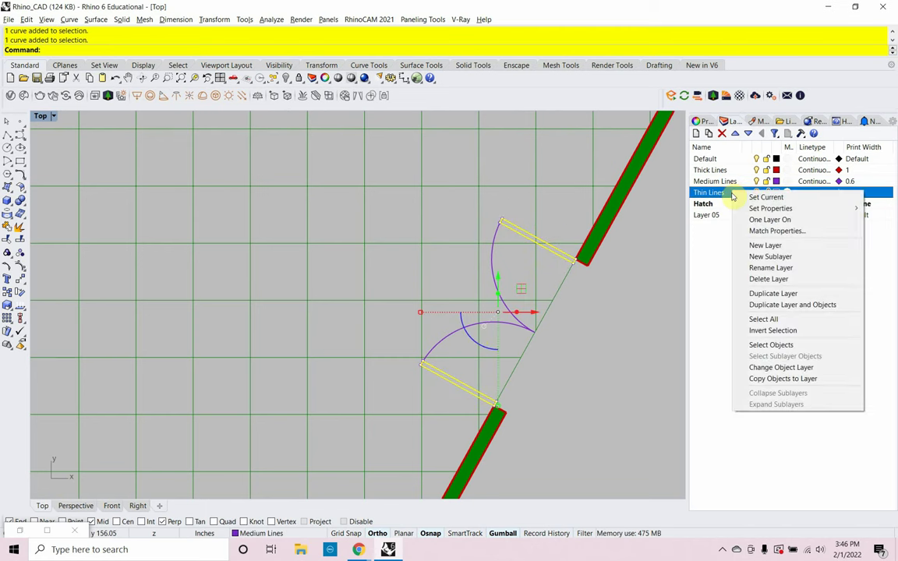
left_click(753, 367)
key("Escape")
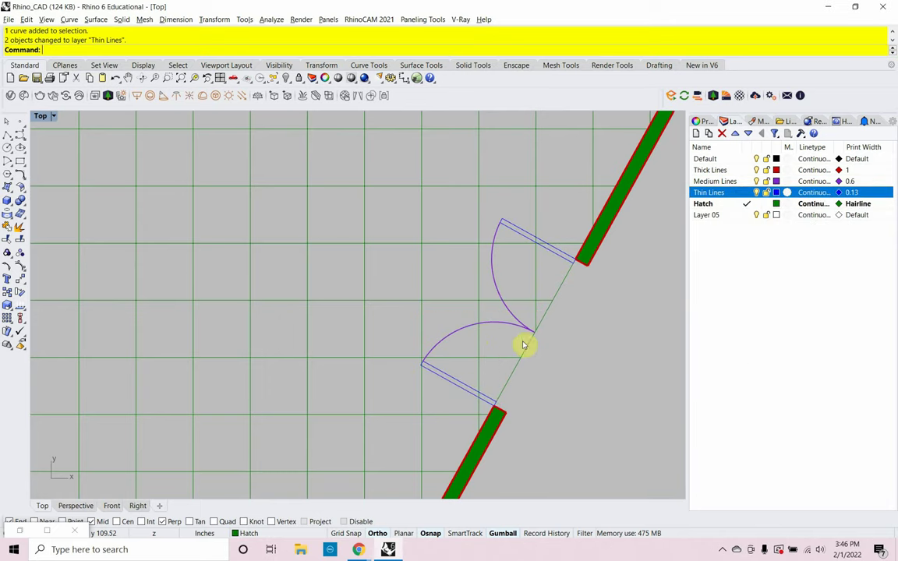
View the complete floor plan and switch to the Grasshopper window with the drawing topics list.
scroll(419, 323, "down", 3)
scroll(418, 323, "down", 4)
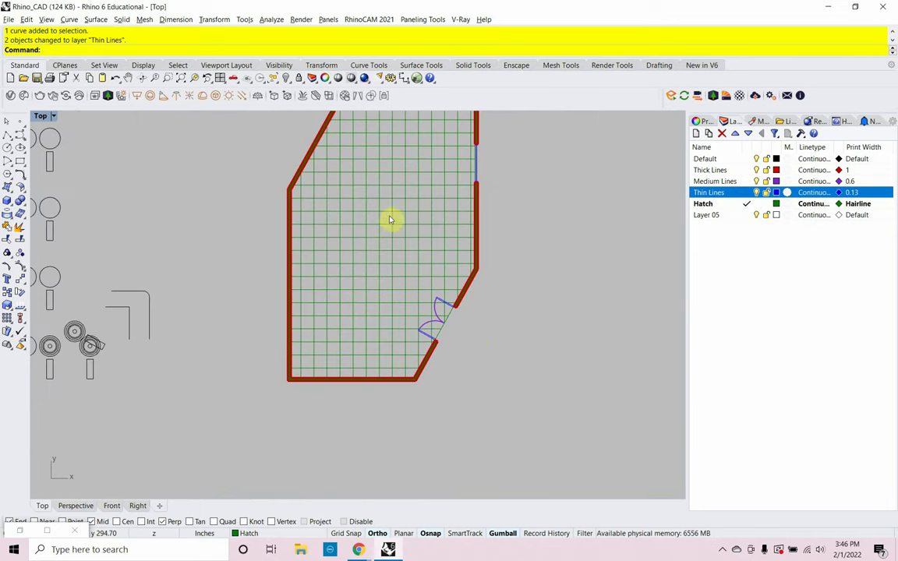
right_click_drag(391, 217, 405, 289)
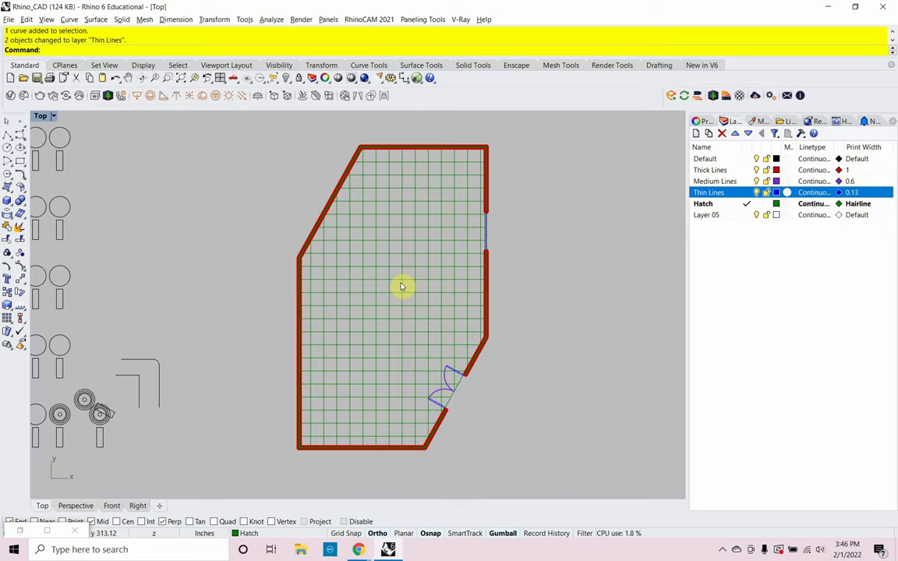
left_click(48, 530)
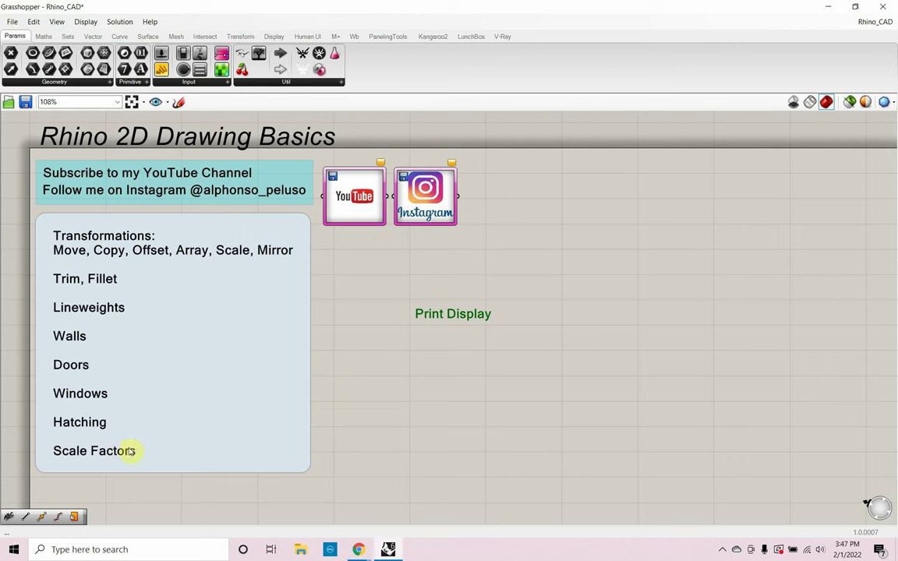
Add a Scribble note reading "Scale Factors" on the Grasshopper canvas and place it directly beneath the Print Display note.
left_click(417, 374)
double_click(417, 371)
type("scr")
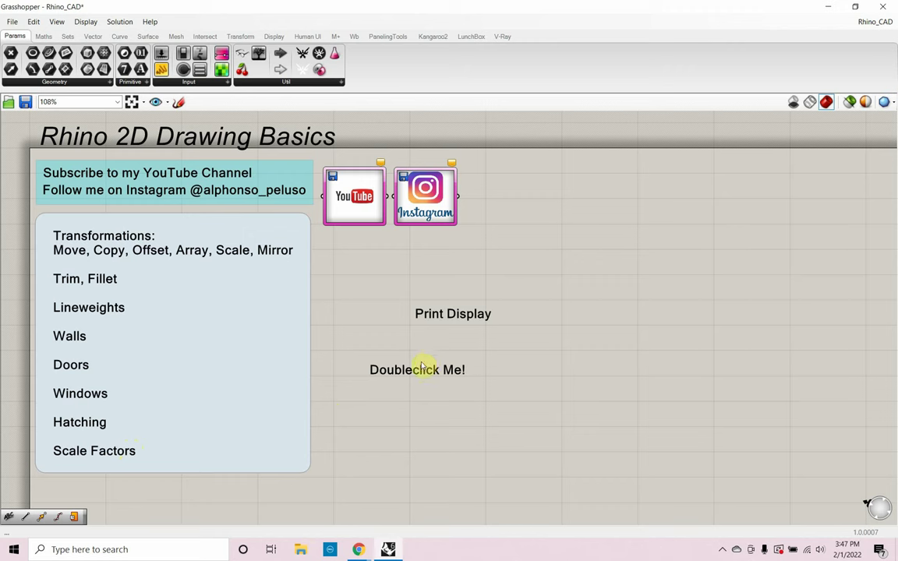
double_click(420, 368)
left_click_drag(420, 322, 293, 334)
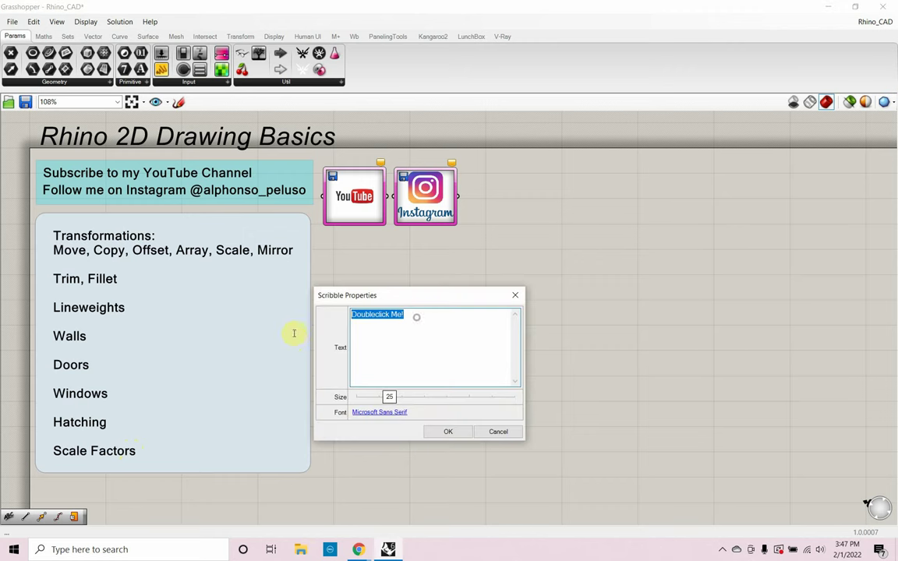
type("Scale Factors")
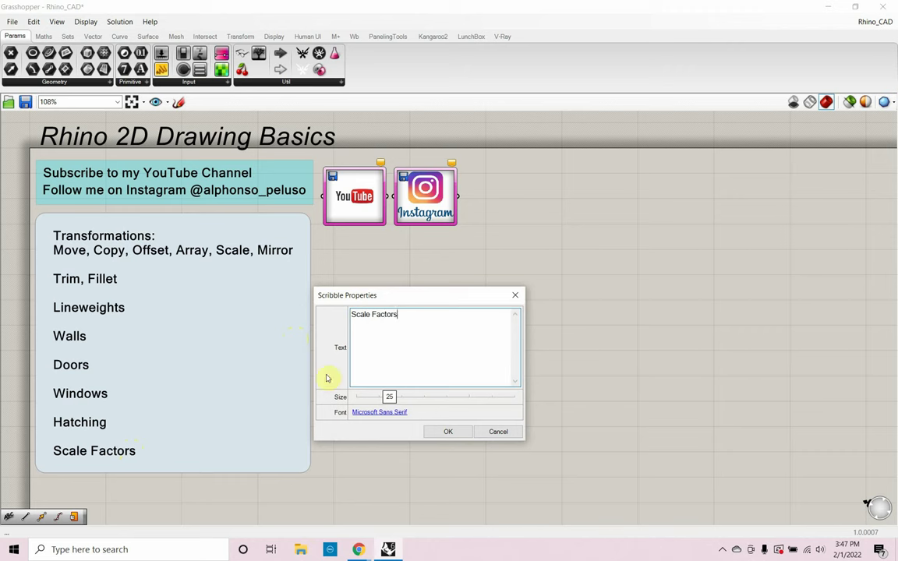
left_click(450, 431)
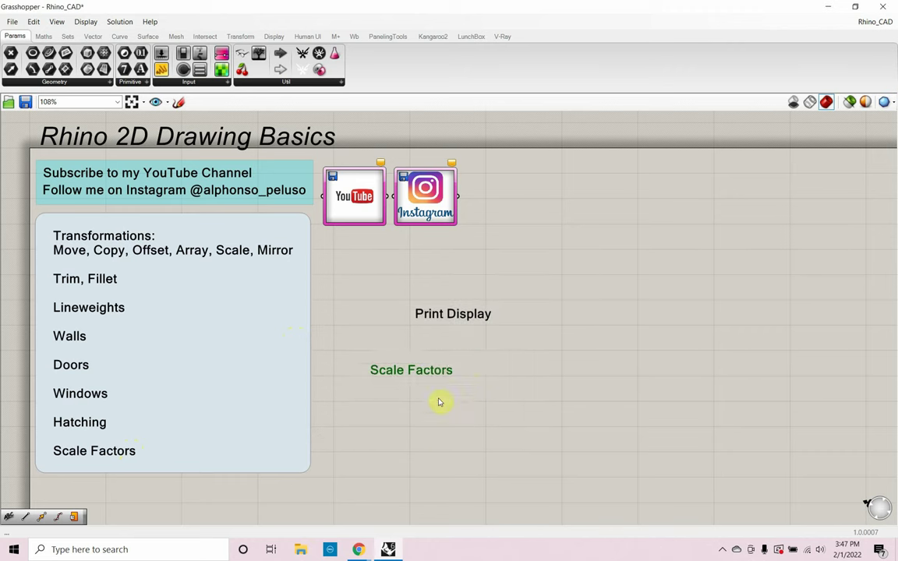
left_click_drag(434, 375, 472, 366)
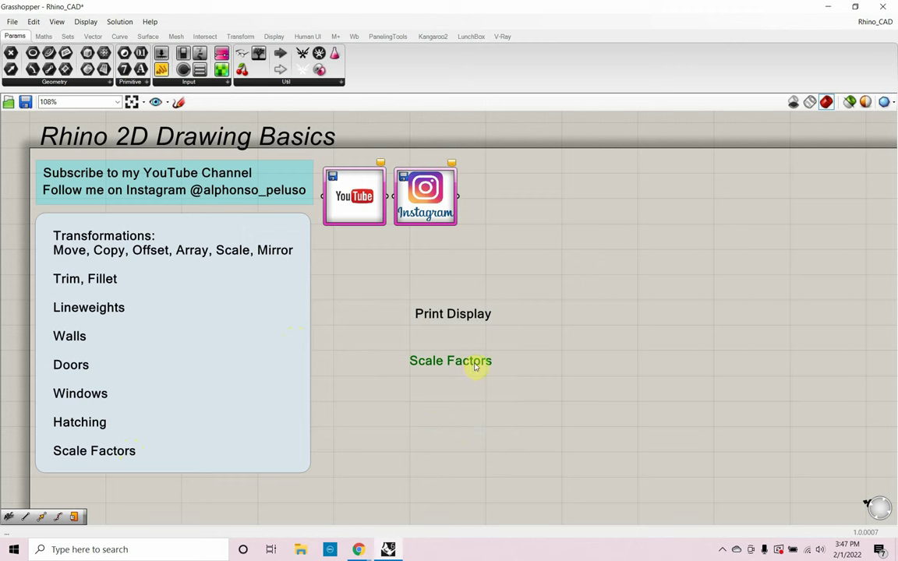
Extend the Scale Factors note with the lines 1/8" = 96, 1/4" = 48 and 1/2" = 24 below its title.
double_click(475, 364)
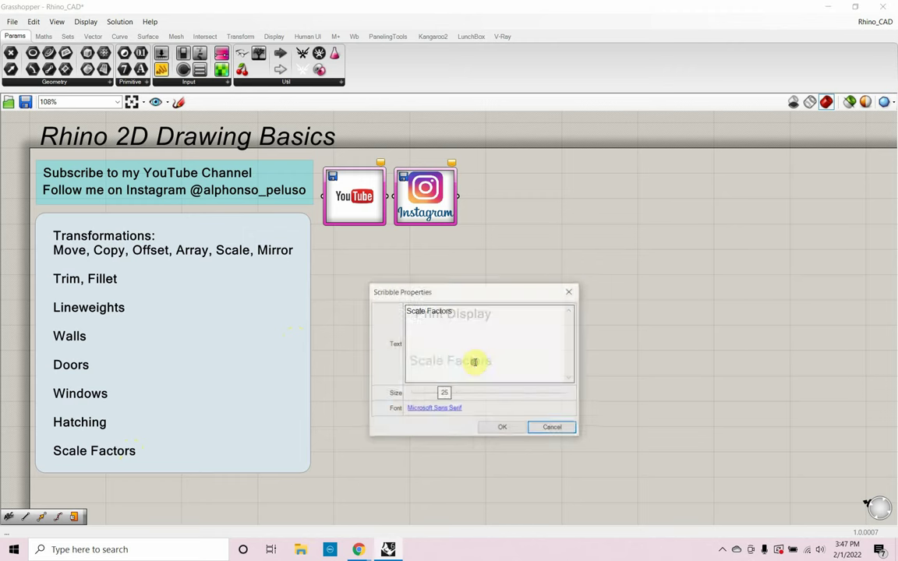
left_click(466, 312)
key("Return")
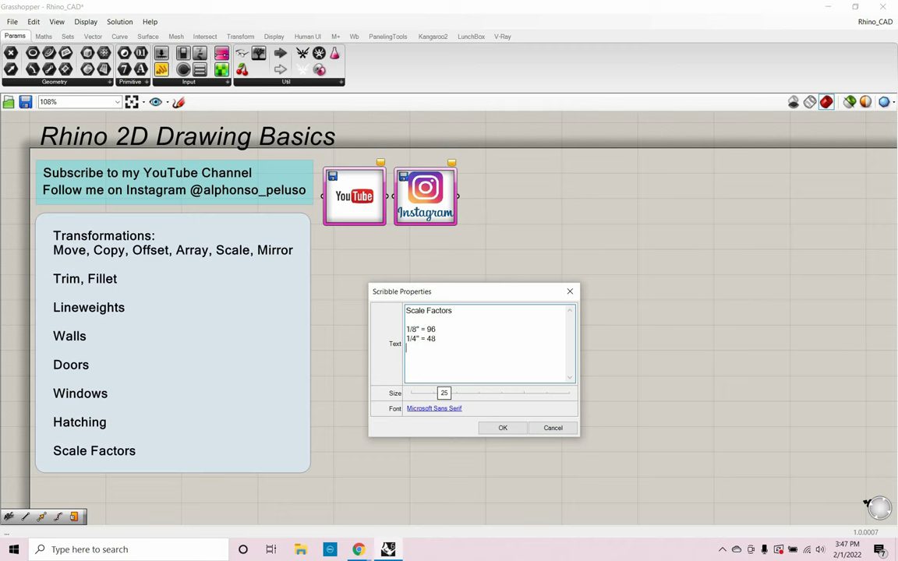
type("/2\" = 24")
left_click(507, 427)
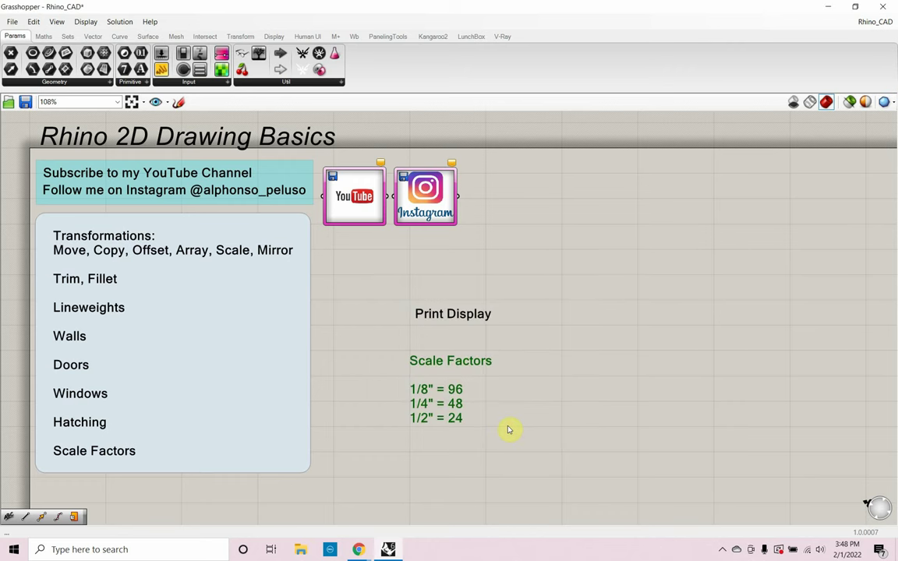
left_click(507, 429)
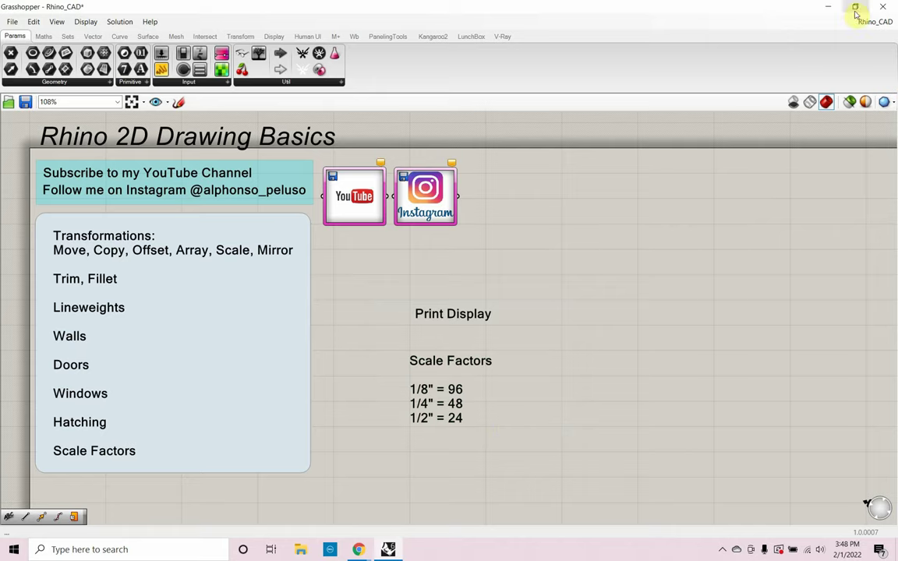
Switch back to Rhino, make Layer 05 the current layer and rename it Sheet.
left_click(828, 7)
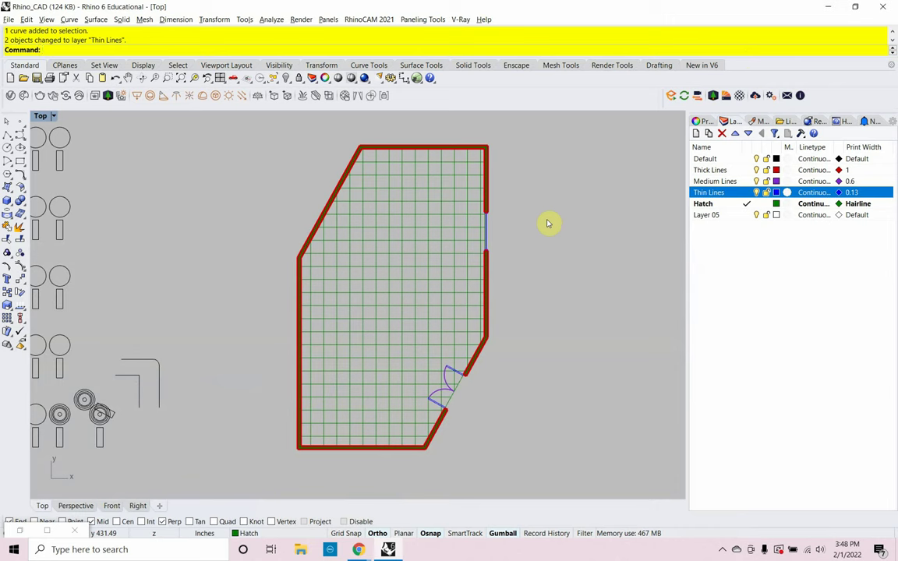
left_click(707, 215)
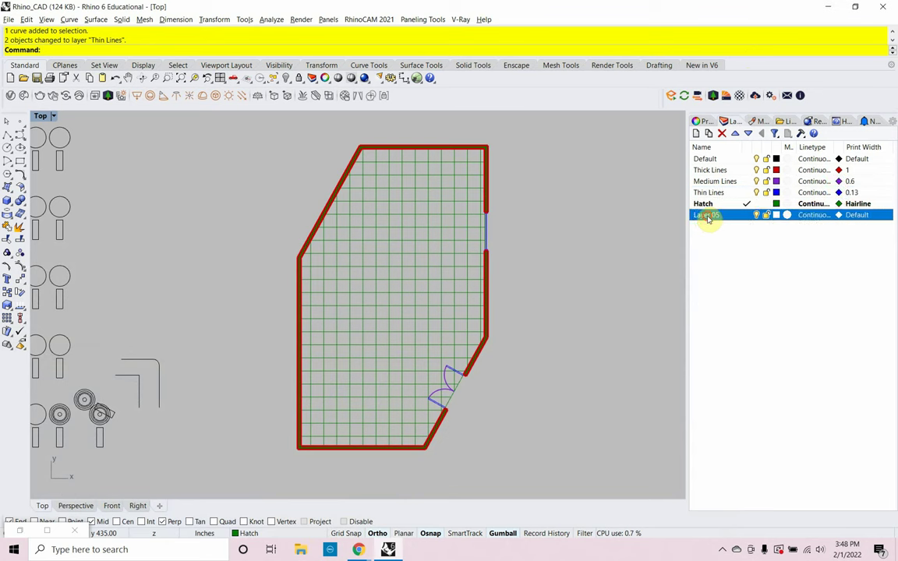
double_click(707, 215)
left_click(716, 216)
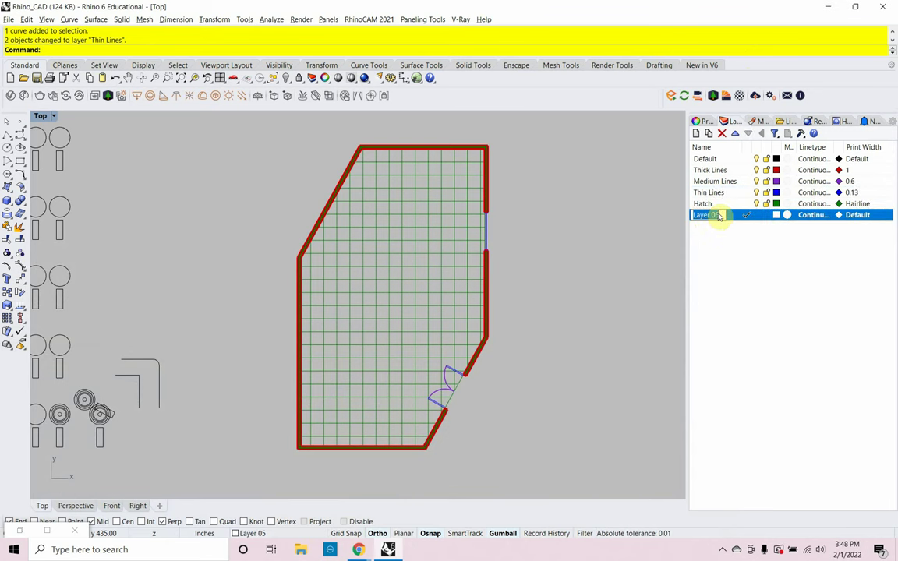
type("Sheet")
key("Return")
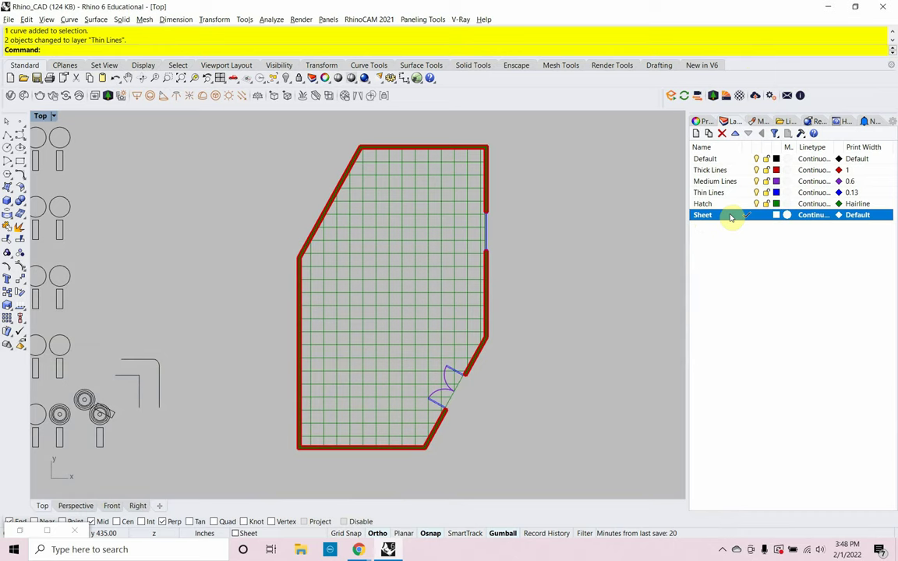
Set the Sheet layer's colour to Black.
left_click(775, 215)
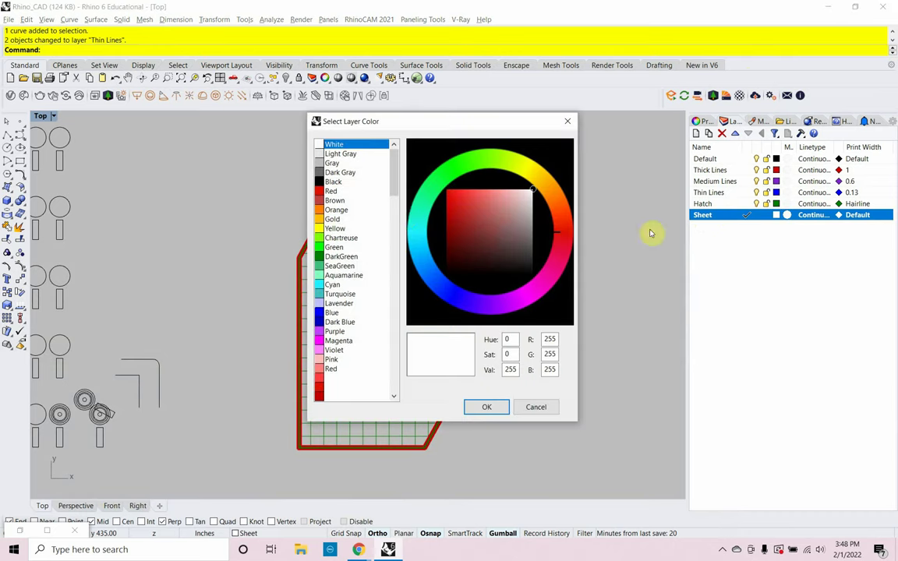
left_click(335, 181)
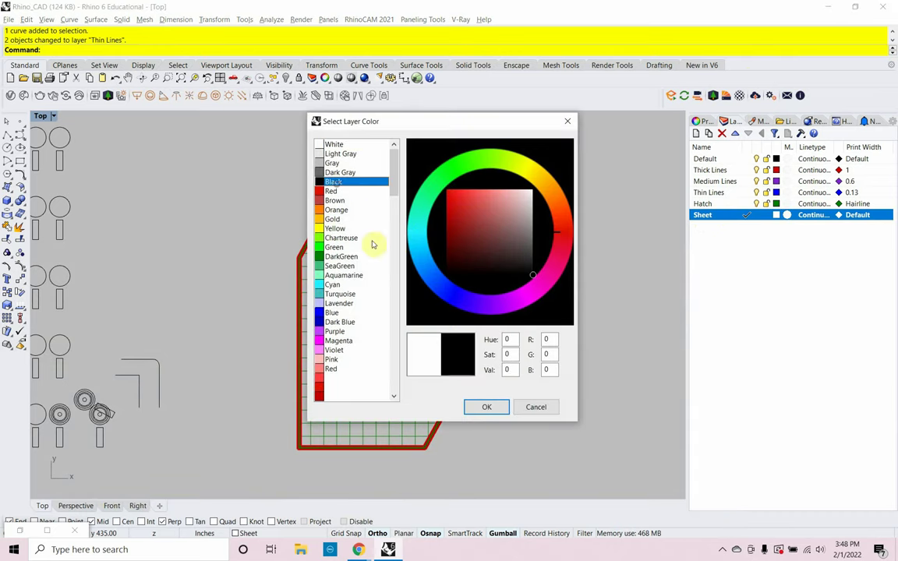
left_click(486, 407)
Start a polyline in the empty space east of the plan with a 17" horizontal lower edge and an 11" vertical edge.
right_click_drag(499, 395, 425, 374)
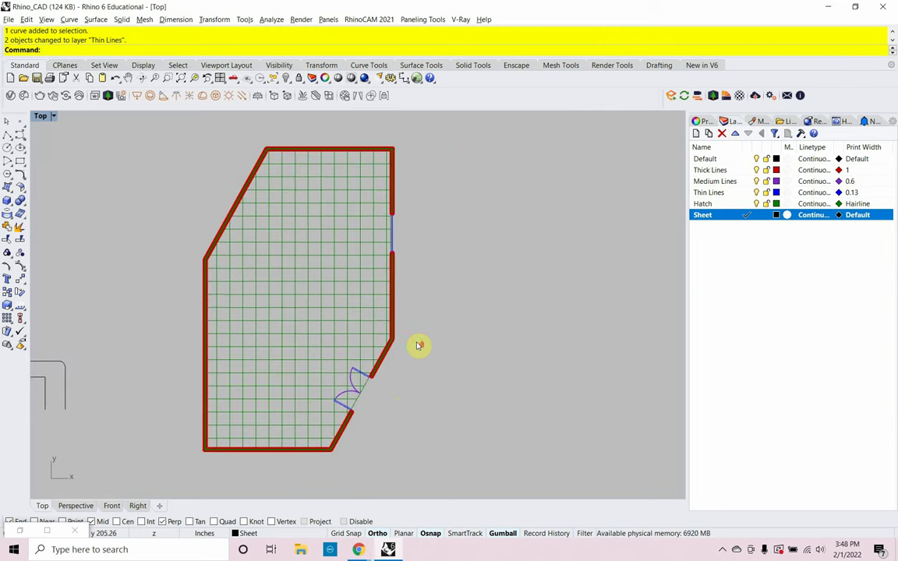
scroll(418, 343, "up", 6)
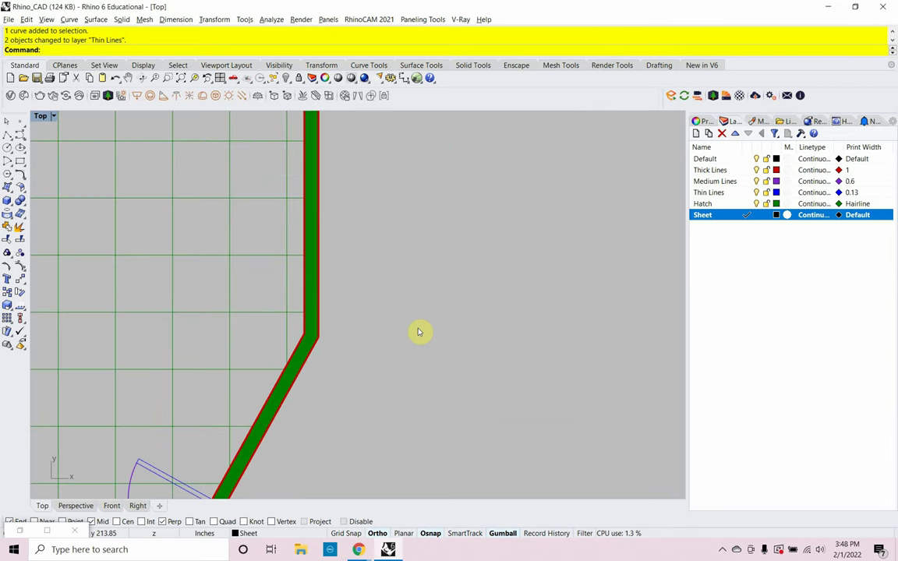
type("polyline")
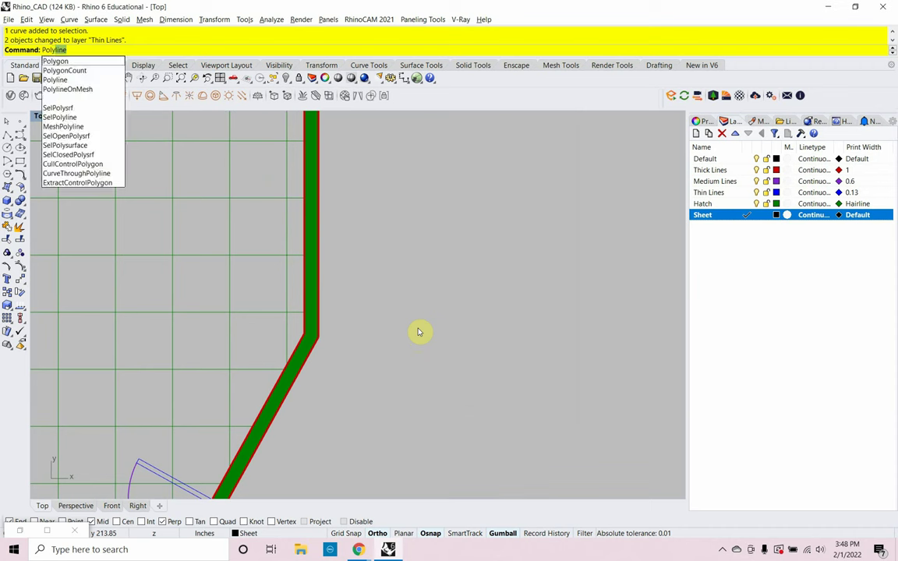
key("Return")
left_click(418, 327)
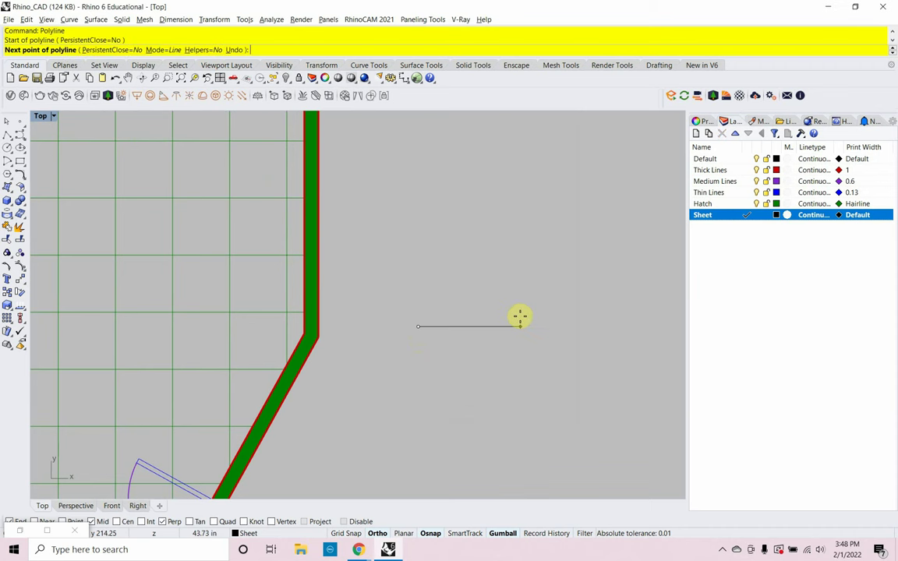
type("17\"")
key("Return")
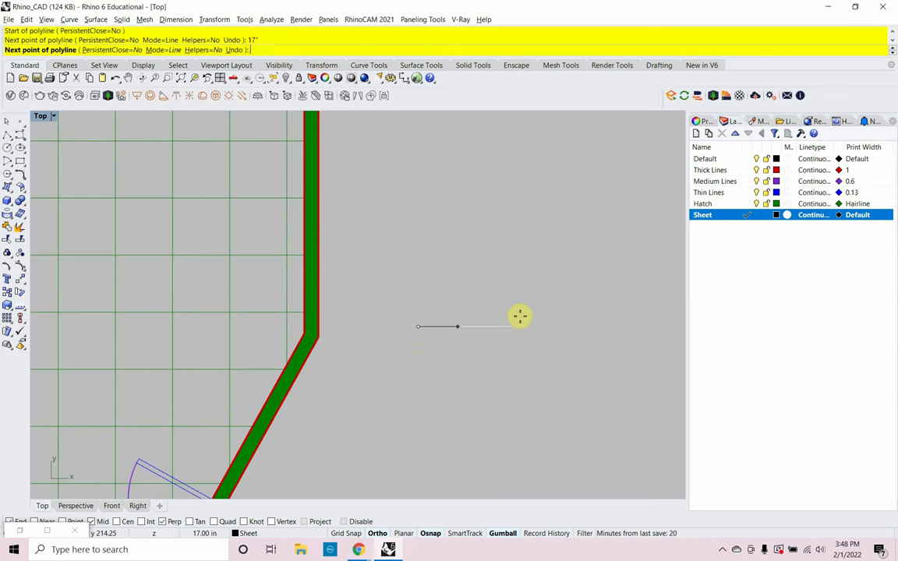
left_click(519, 317)
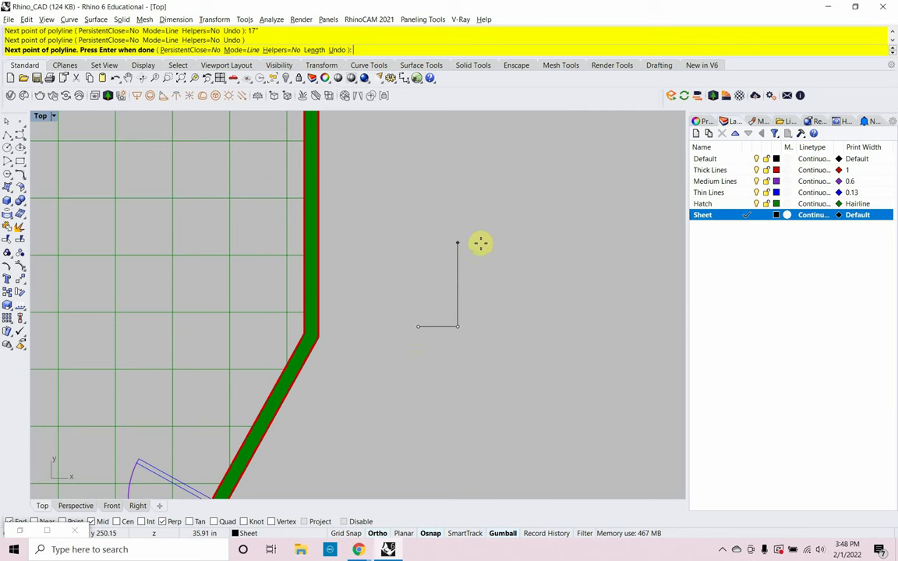
type("11\"")
key("Return")
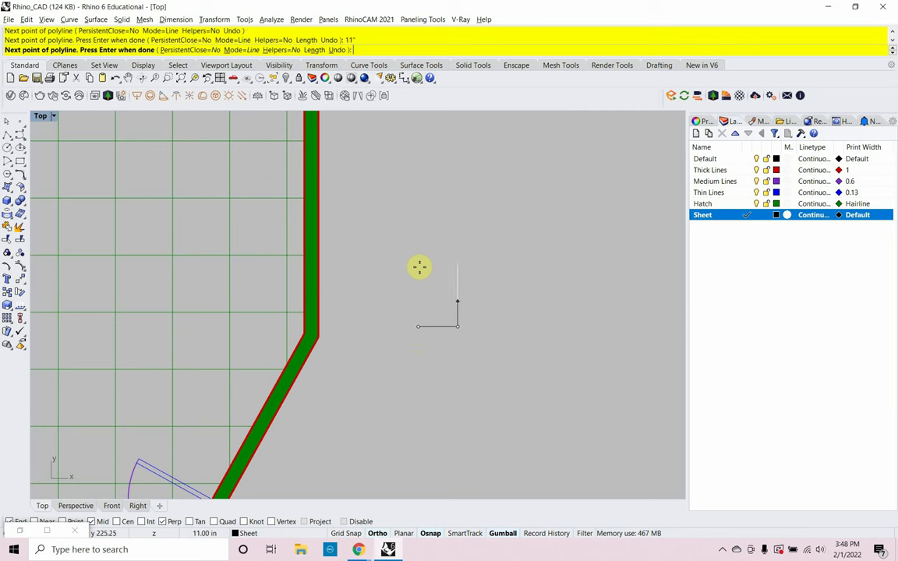
Finish the sheet outline with a 17" upper edge running back west and close the polyline into a rectangle.
left_click(418, 268)
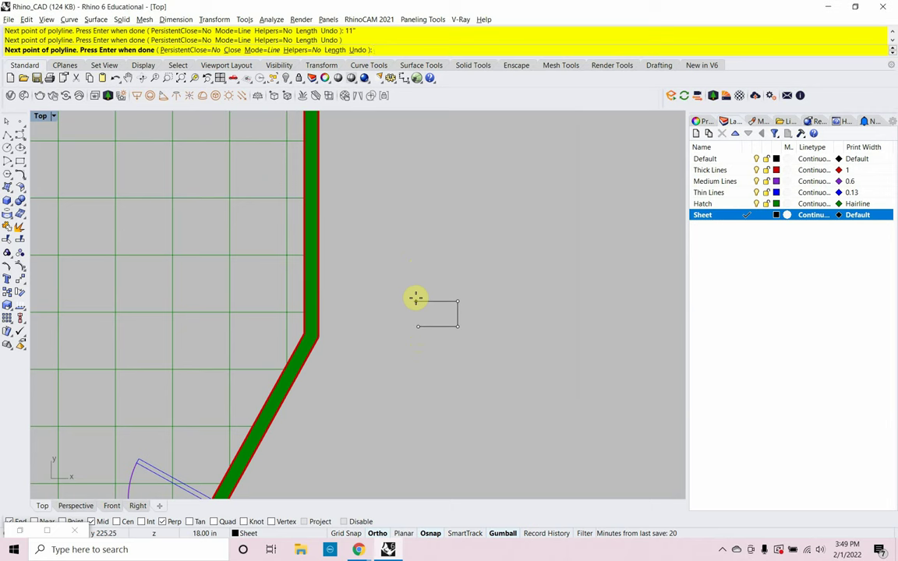
type("17")
key("Return")
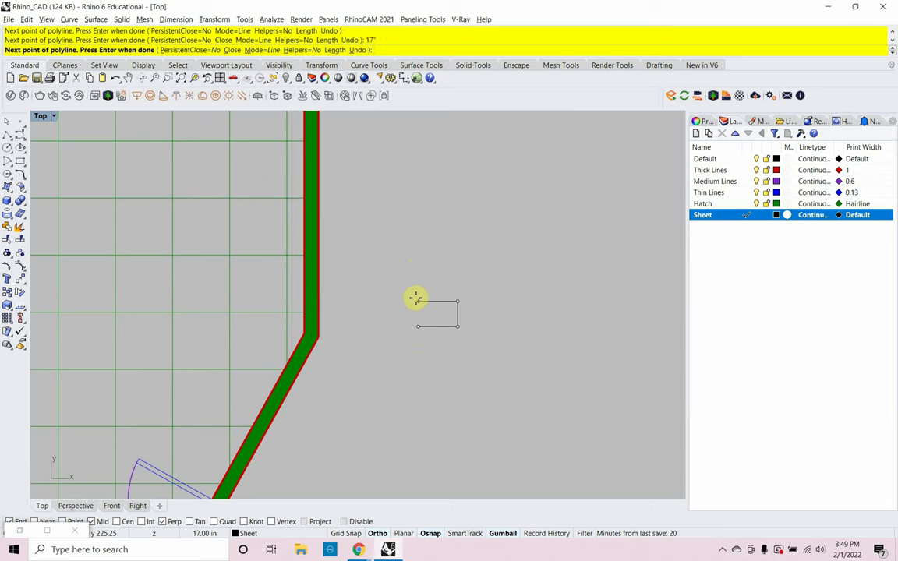
left_click(389, 331)
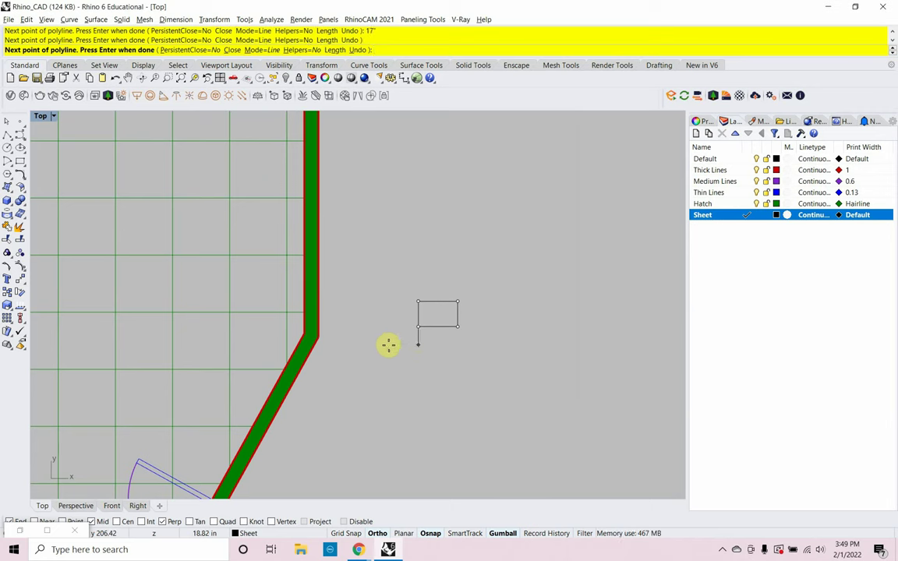
type("c")
key("Return")
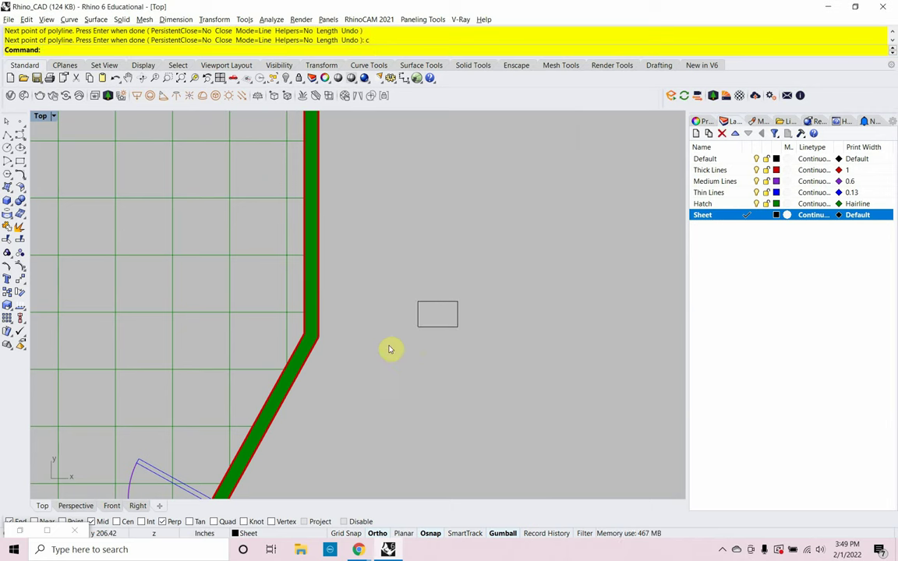
Move the sheet rectangle a short distance up and to the right, and compare its size with the whole floor plan.
left_click(437, 328)
left_click_drag(463, 293, 494, 255)
left_click(514, 331)
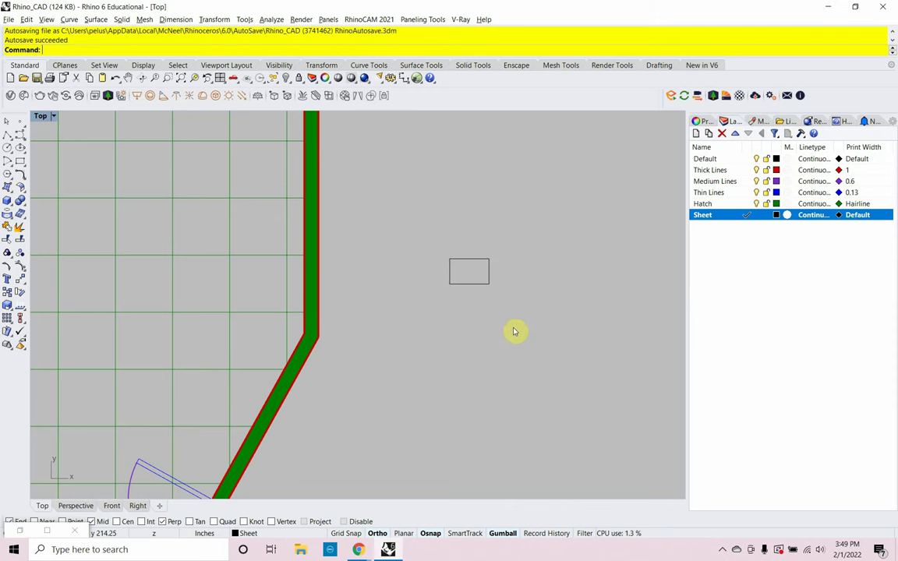
scroll(511, 334, "down", 6)
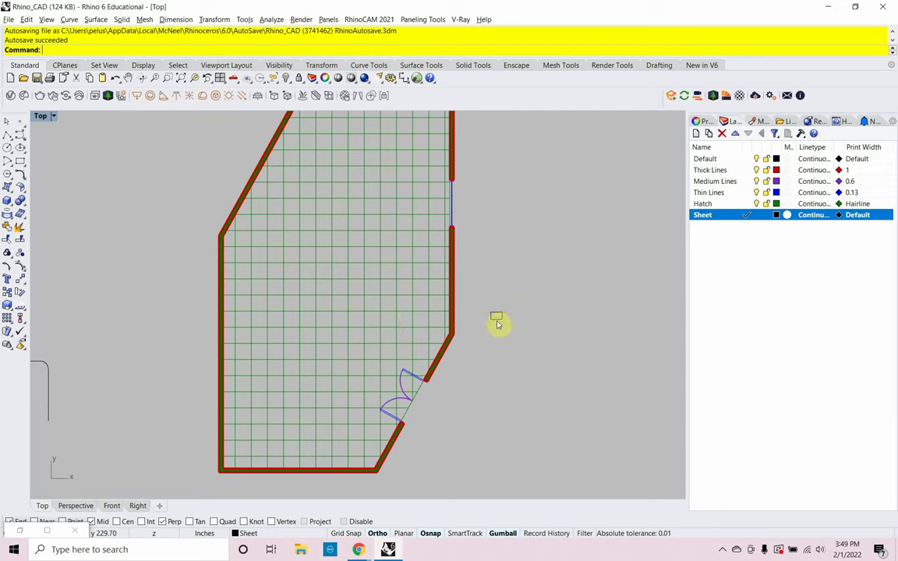
scroll(372, 355, "down", 3)
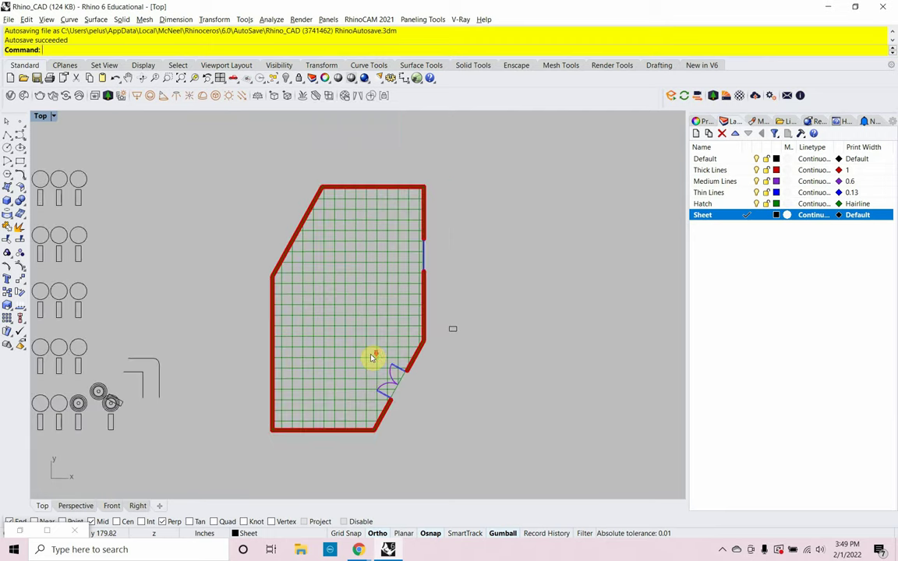
scroll(441, 352, "up", 6)
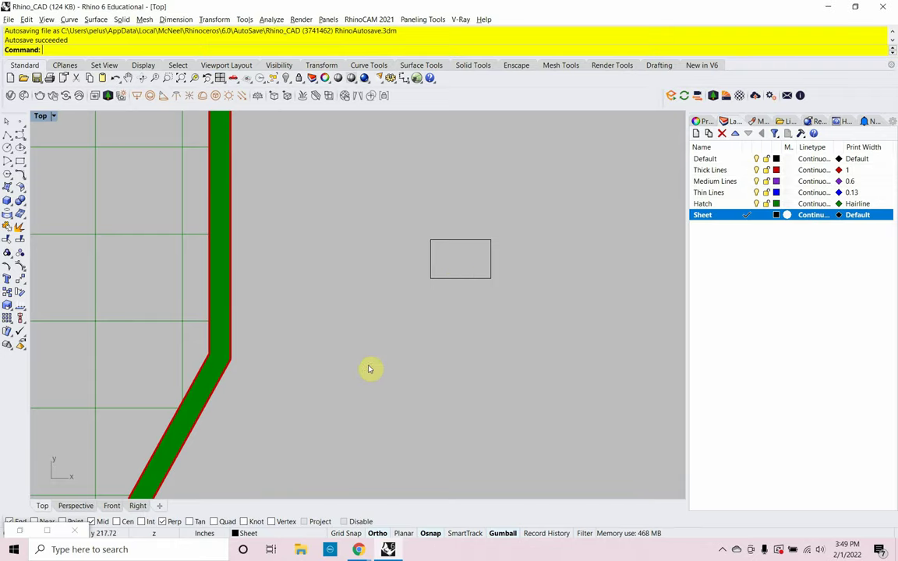
Scale a copy of the small sheet rectangle by a factor of 96 about its lower-left corner.
left_click(57, 531)
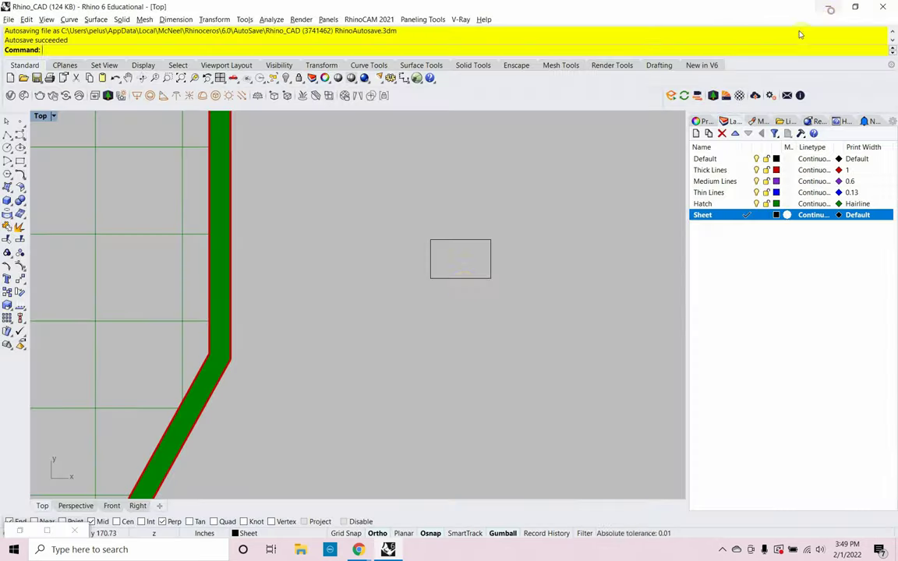
left_click(827, 6)
left_click(461, 279)
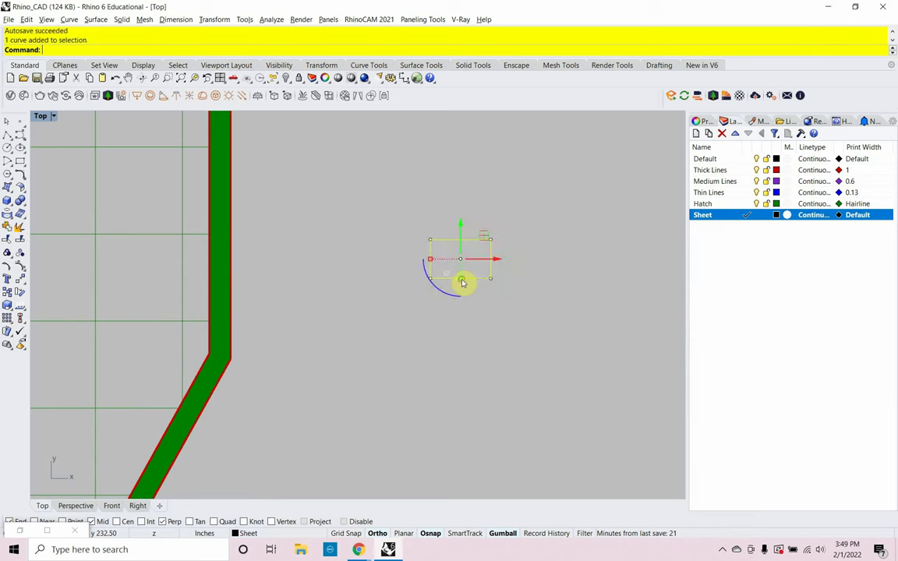
type("scale")
key("Return")
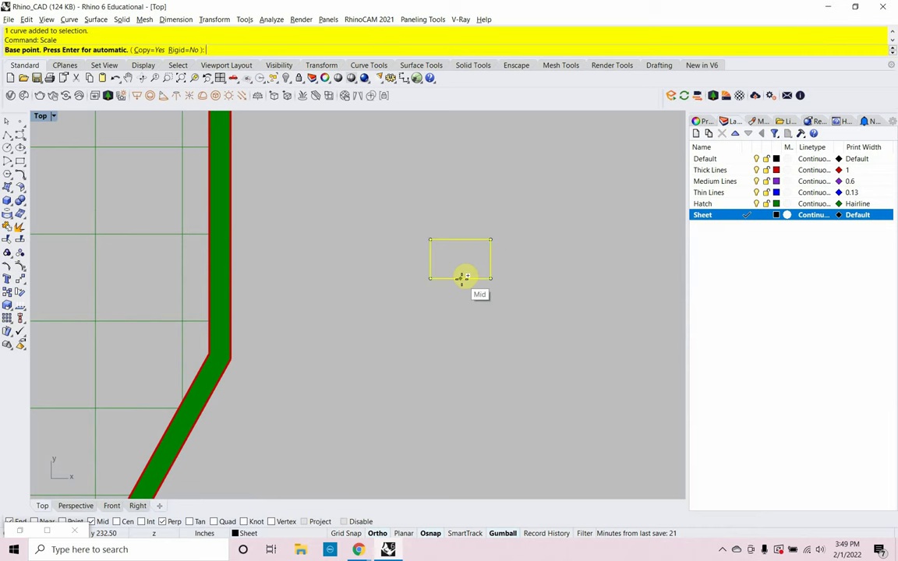
left_click(431, 281)
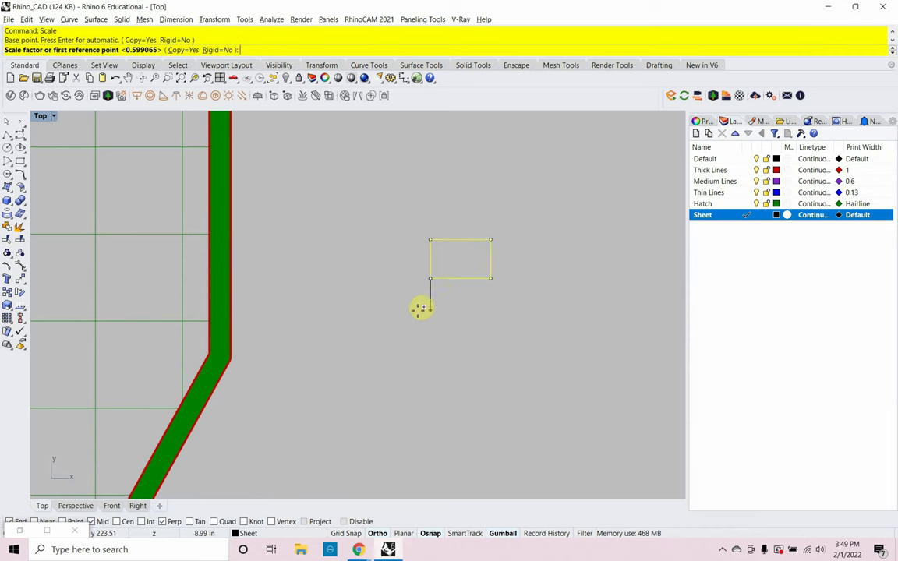
type("9")
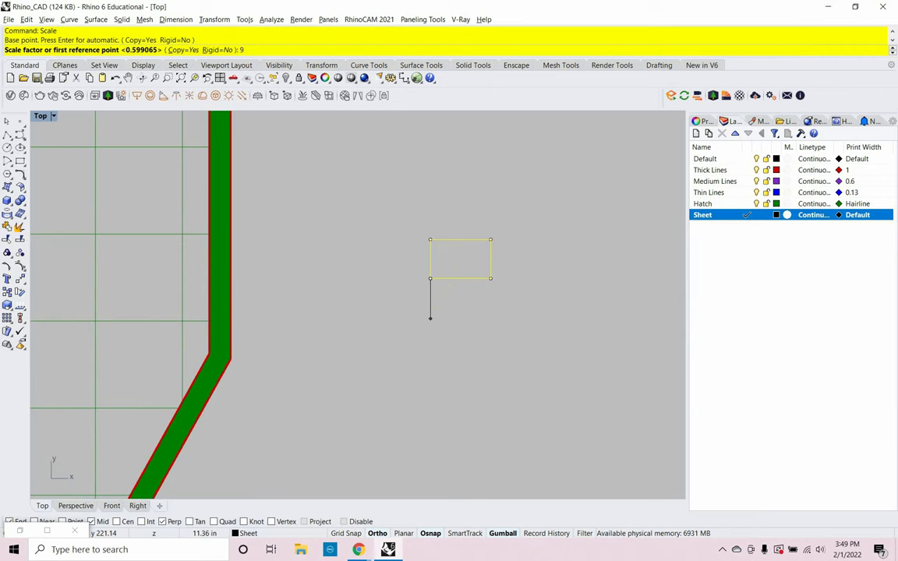
type("6")
key("Return")
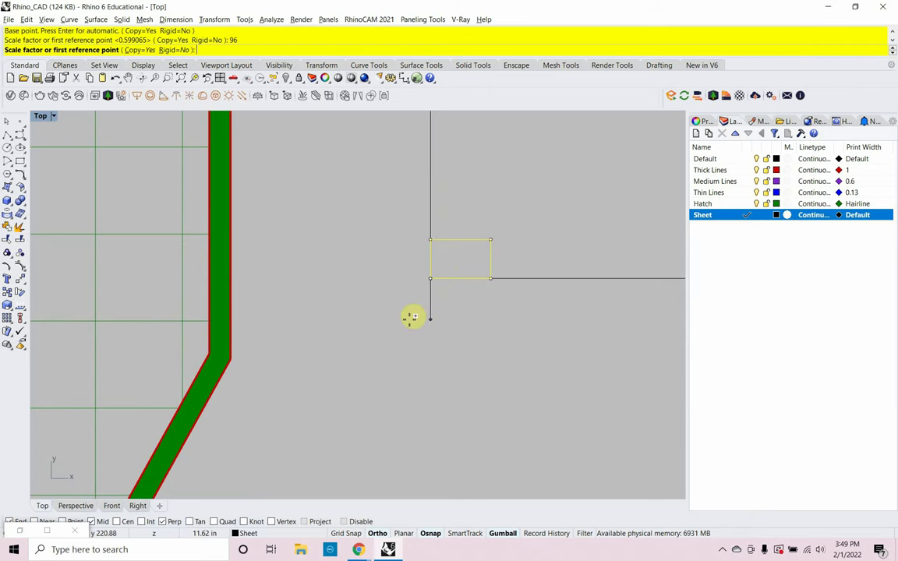
key("Return")
scroll(367, 332, "down", 5)
scroll(354, 336, "down", 4)
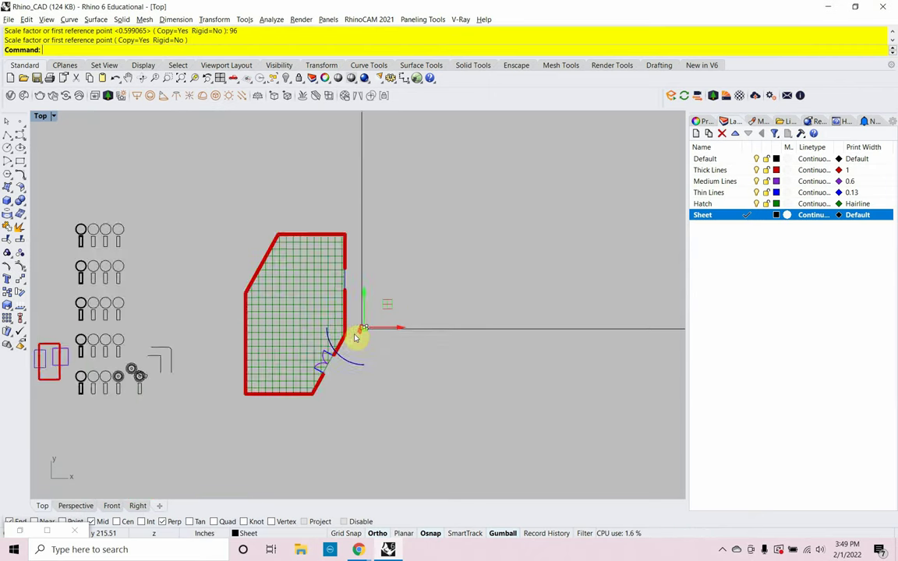
Delete the small original sheet rectangle inside the corner of the enlarged copy.
scroll(360, 348, "up", 8)
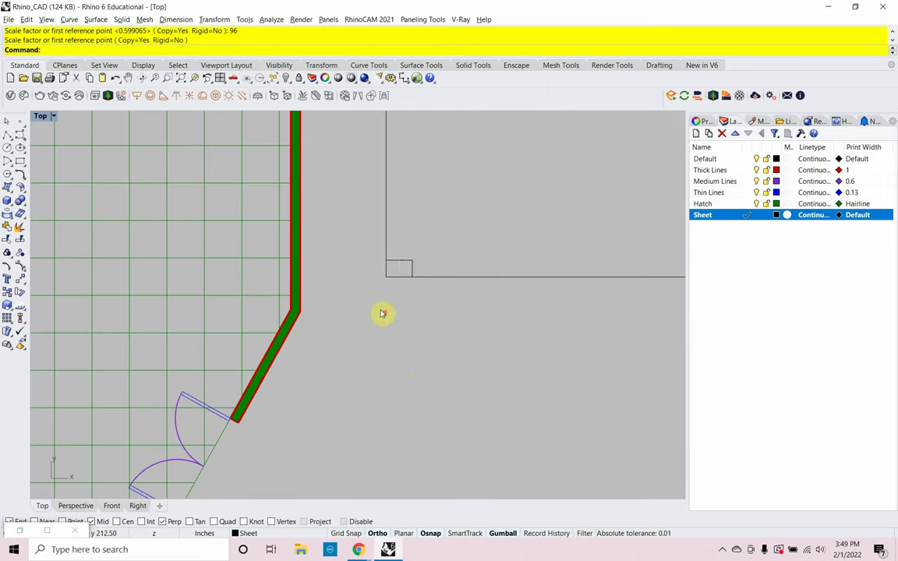
left_click(407, 265)
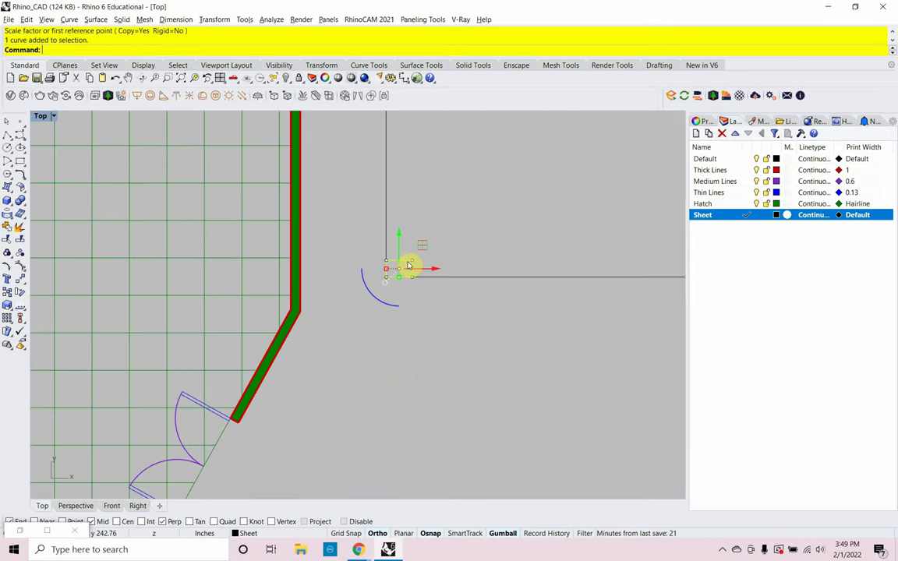
key("Delete")
scroll(408, 265, "down", 8)
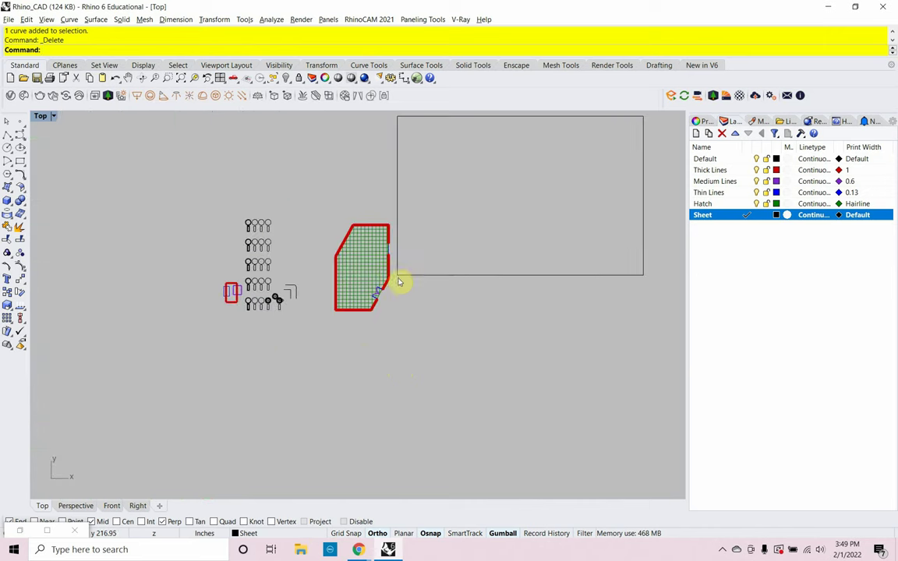
scroll(405, 284, "down", 2)
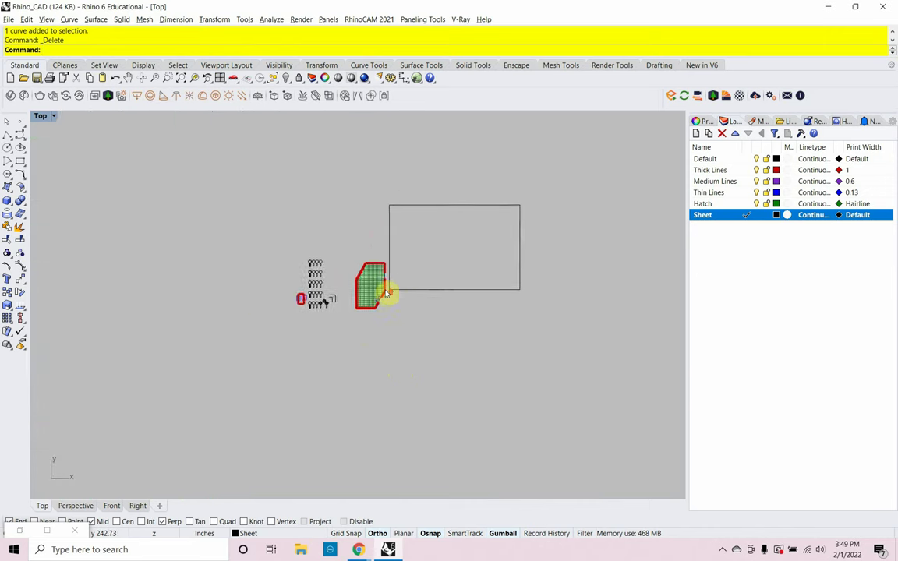
Move the enlarged sheet rectangle southwest so it encloses the floor plan, with the plan near its west edge.
scroll(383, 298, "up", 4)
left_click(415, 290)
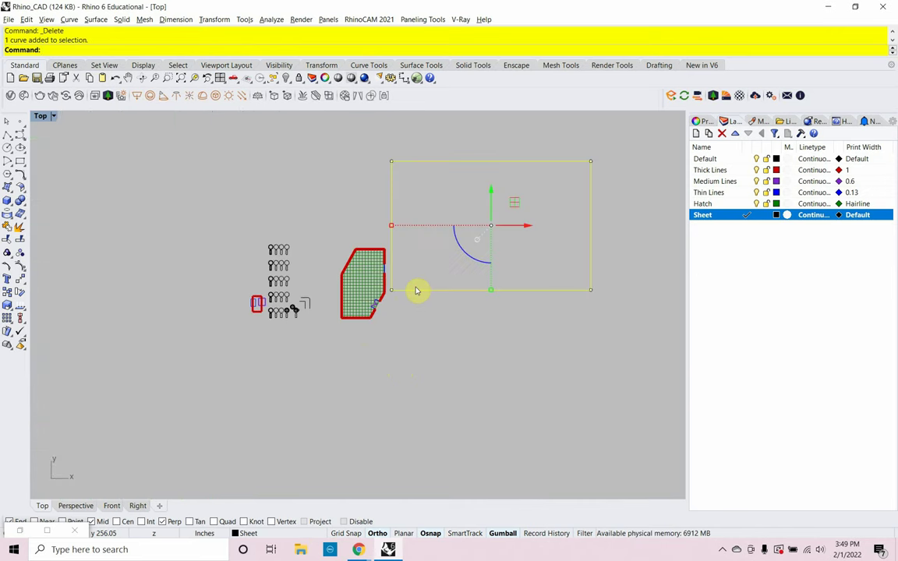
type("move")
key("Return")
left_click(383, 369)
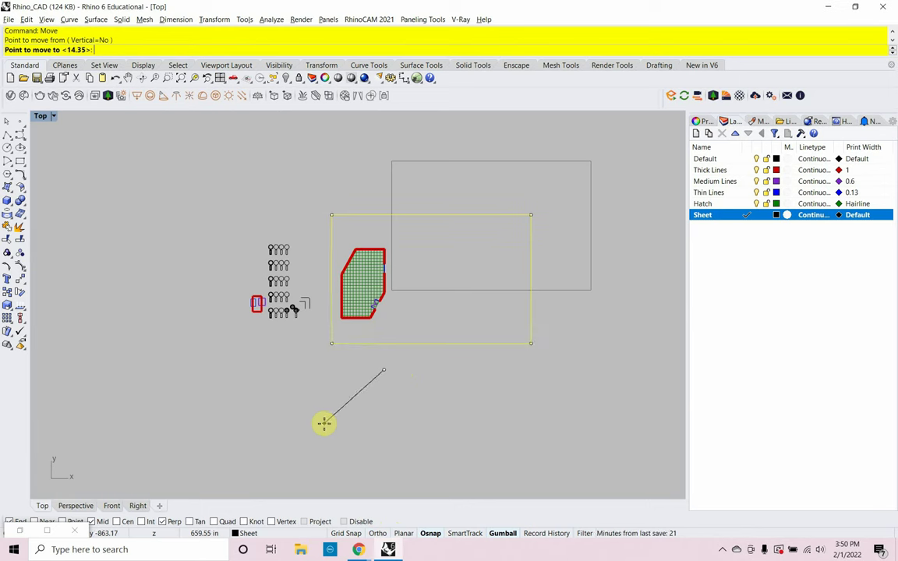
left_click(355, 418)
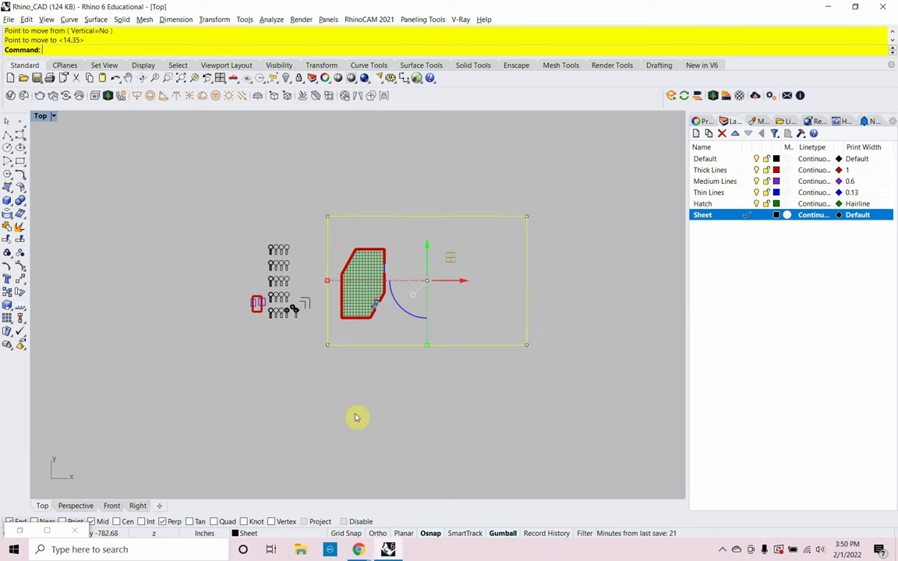
left_click(358, 411)
Make Default the current layer.
scroll(366, 390, "up", 5)
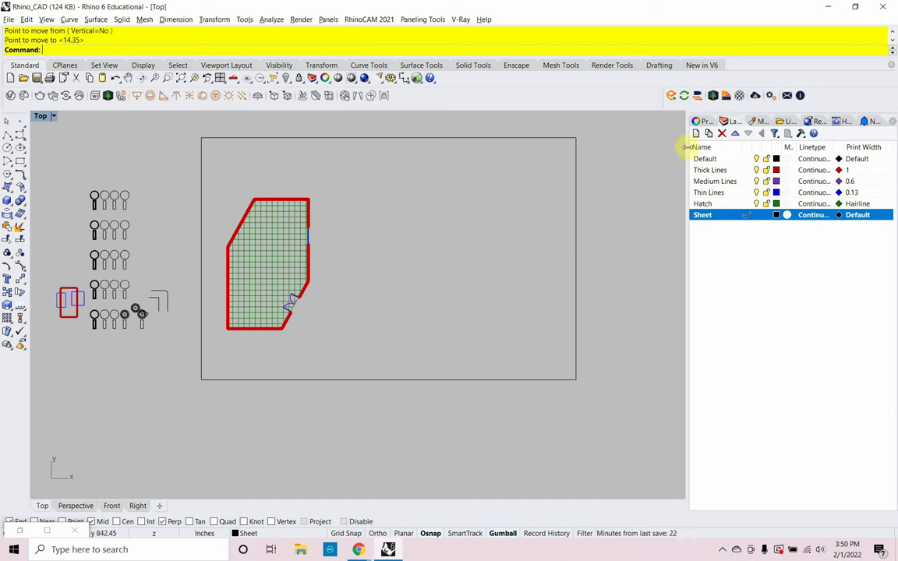
double_click(734, 158)
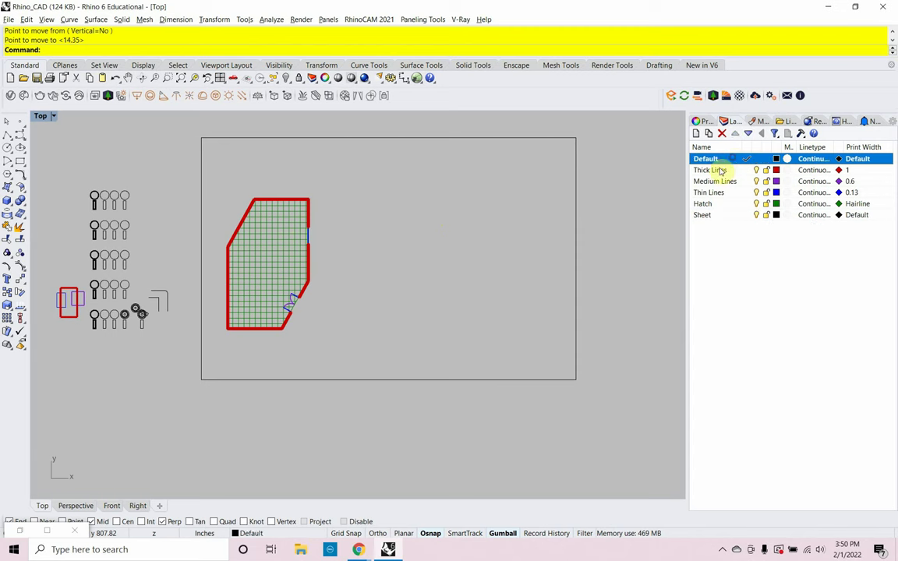
Turn on Ortho while drawing a horizontal line eastward from the plan's upper-right outer corner.
scroll(311, 236, "up", 3)
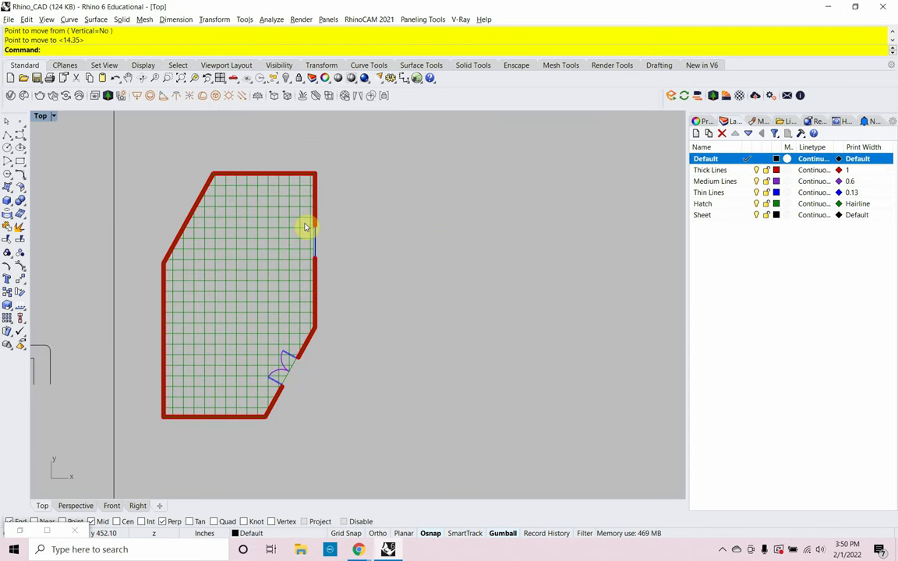
type("line")
key("Return")
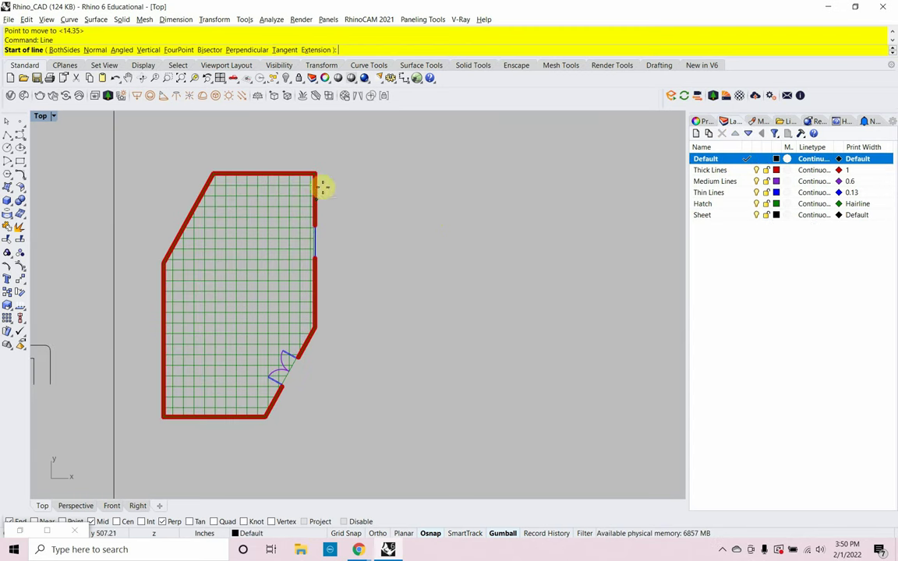
left_click(316, 173)
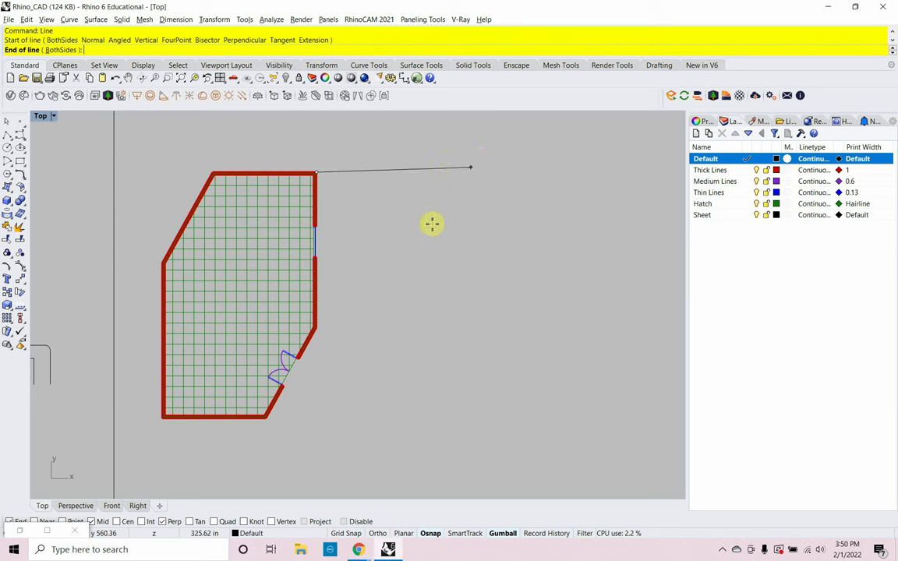
left_click(377, 533)
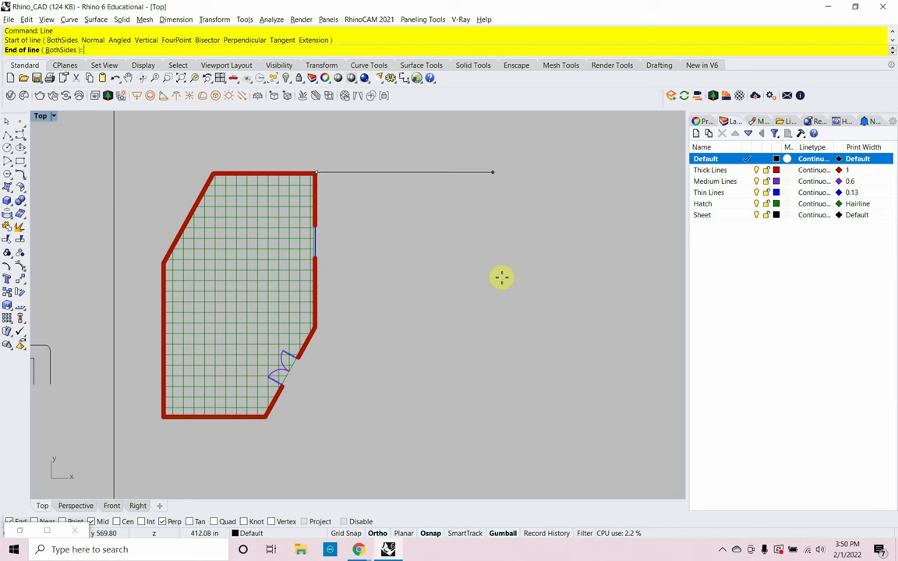
left_click(515, 256)
Draw two horizontal lines eastward from the upper and lower ends of the window opening in the east wall.
key("Return")
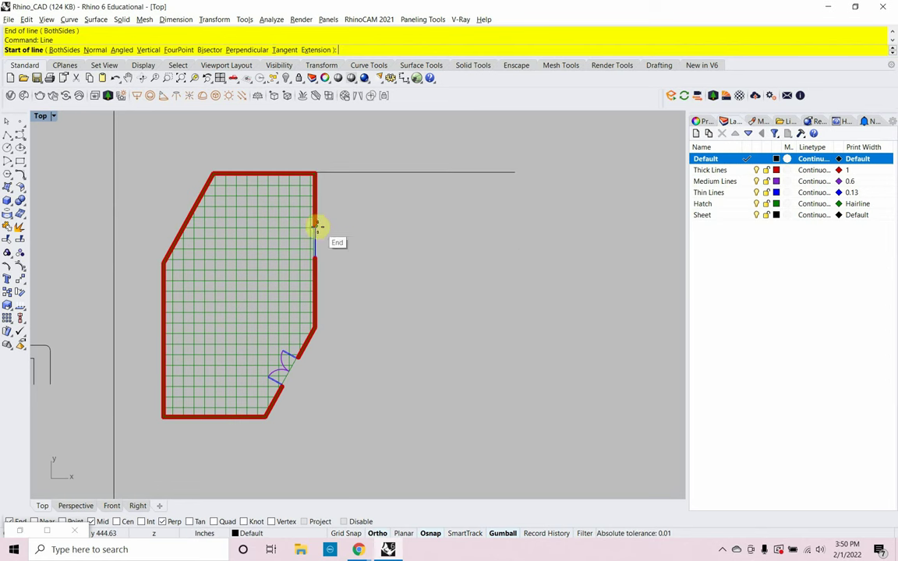
left_click(317, 225)
scroll(311, 234, "up", 2)
scroll(312, 238, "up", 6)
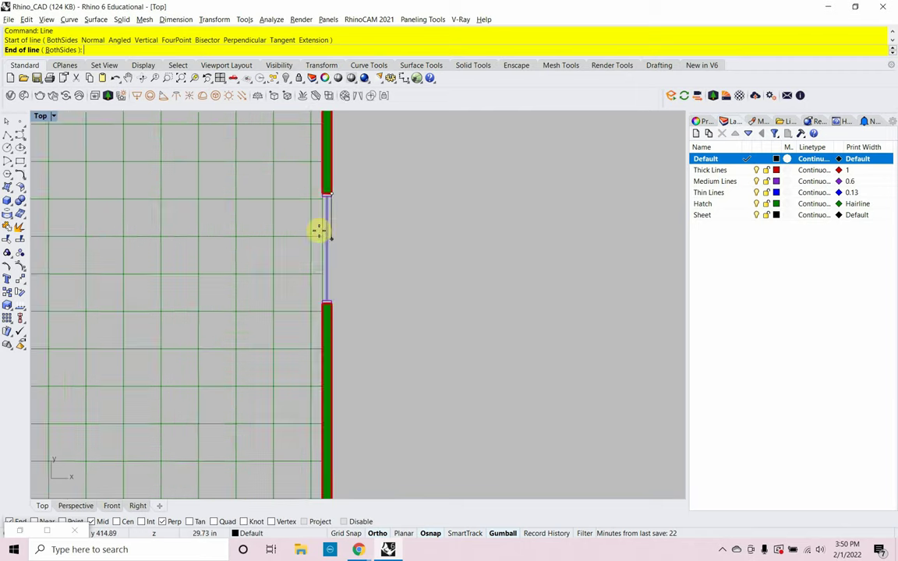
scroll(335, 204, "down", 3)
scroll(328, 205, "down", 4)
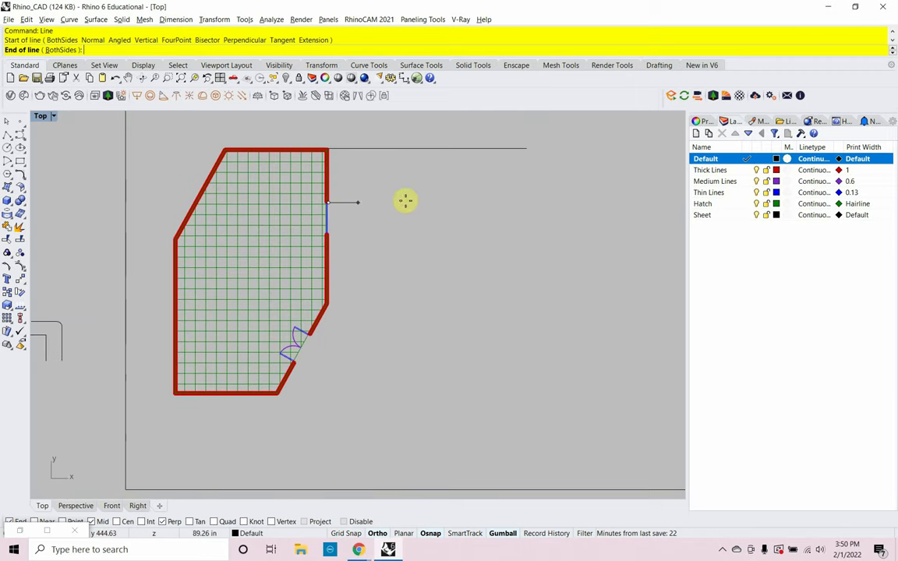
left_click(498, 201)
right_click(351, 258)
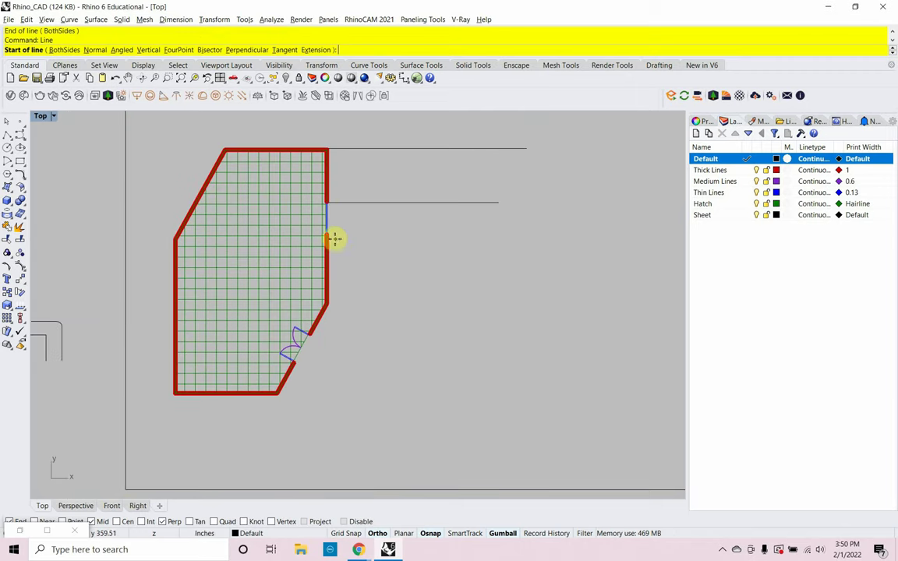
left_click(327, 233)
left_click(512, 220)
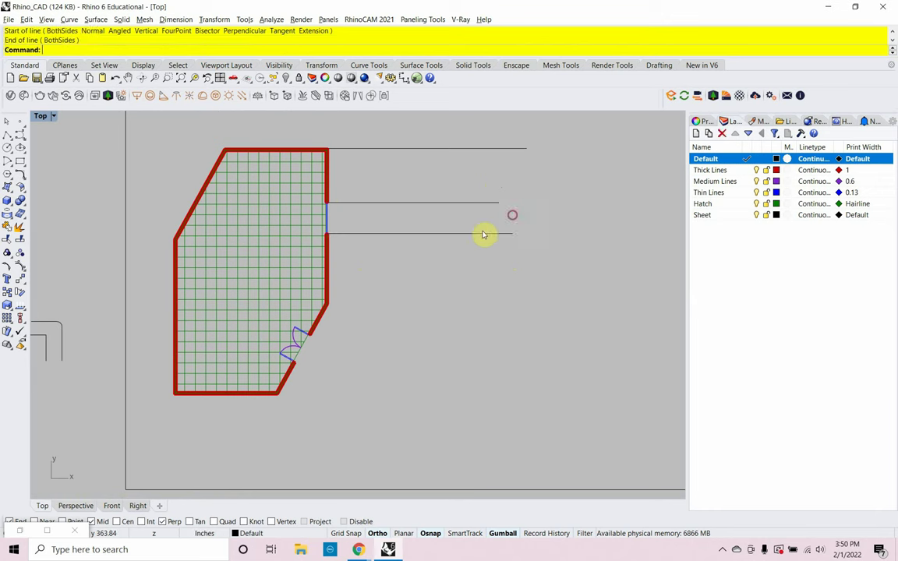
Draw horizontal lines eastward from the outer corner below the east wall and from the plan's lower-right corner.
right_click(343, 306)
left_click(328, 305)
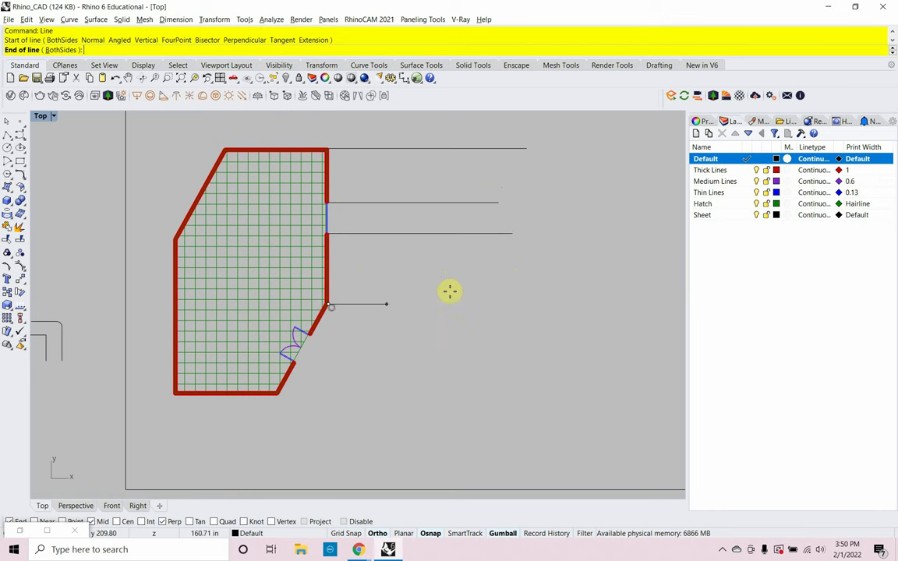
left_click(520, 288)
right_click(279, 402)
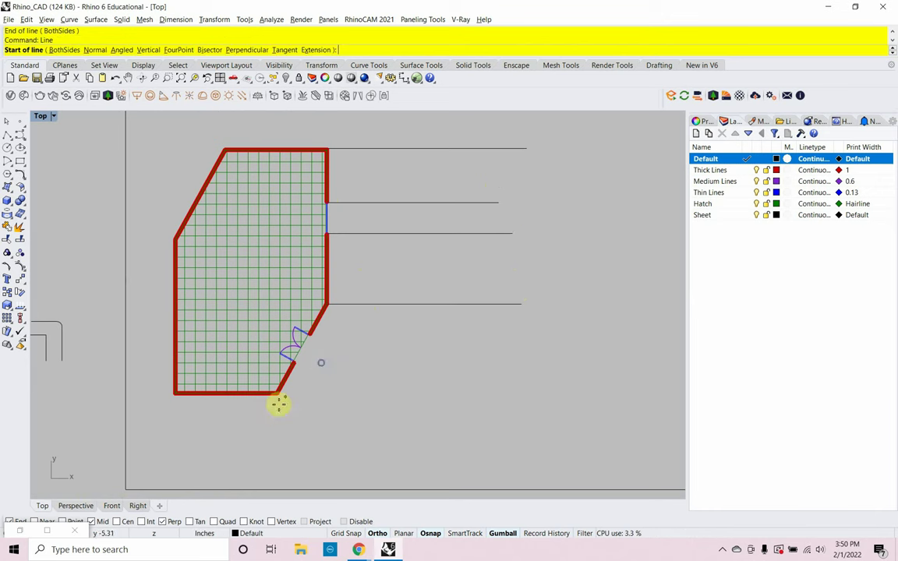
left_click(279, 401)
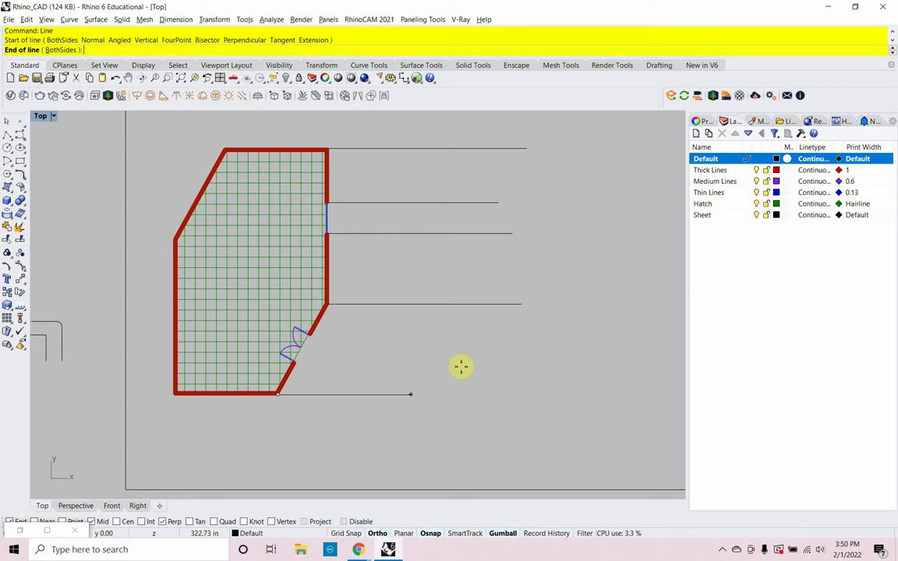
left_click(509, 372)
right_click(328, 350)
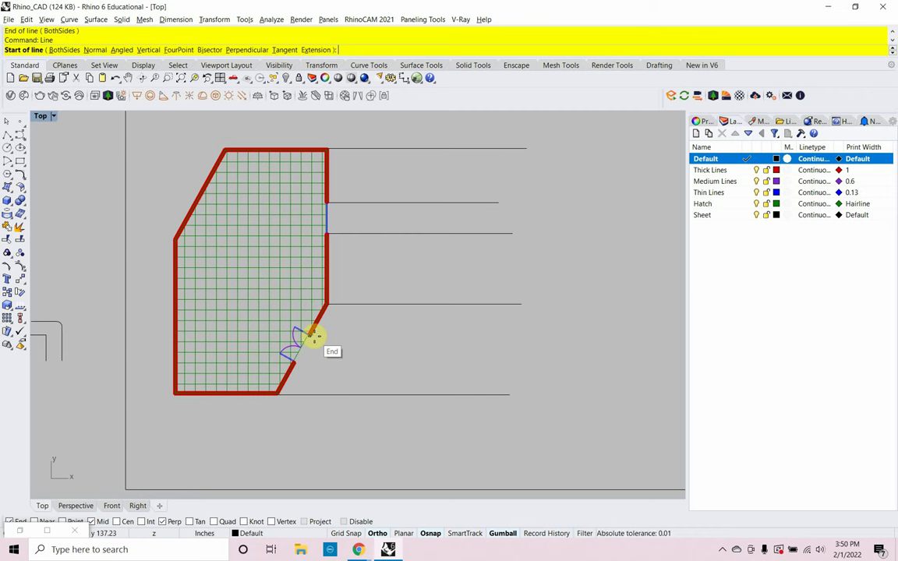
key("Escape")
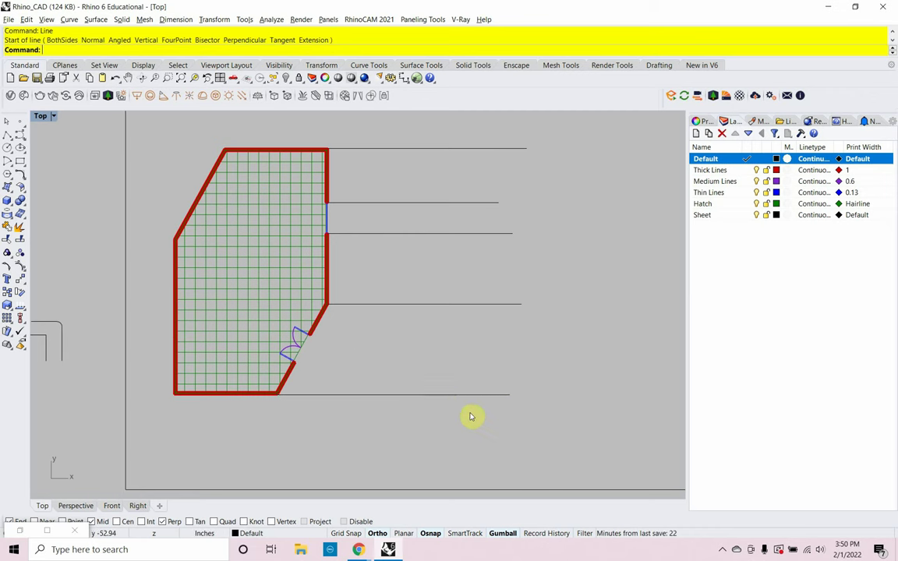
Delete the five horizontal projection lines east of the floor plan.
left_click(504, 414)
left_click_drag(505, 414, 422, 122)
key("Delete")
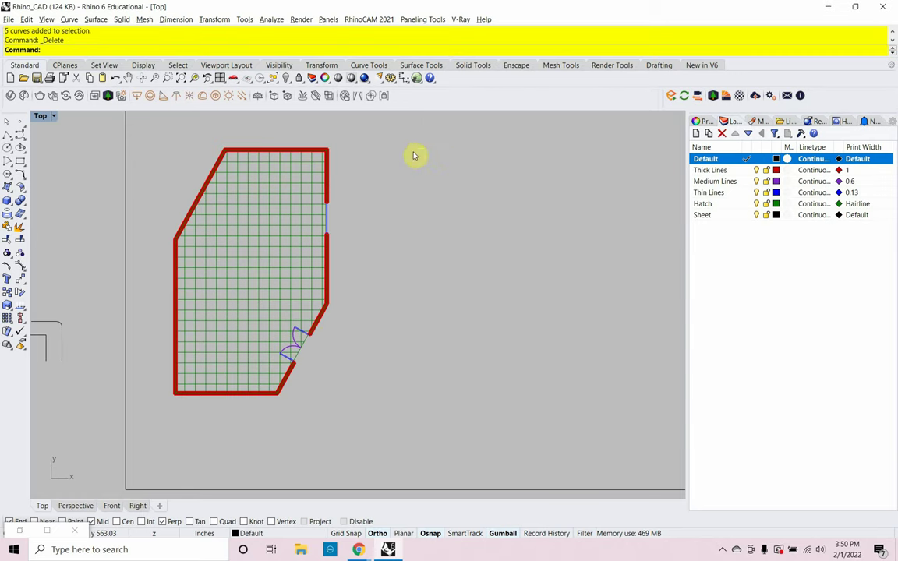
scroll(415, 156, "down", 5)
right_click_drag(420, 162, 379, 245)
scroll(390, 232, "up", 2)
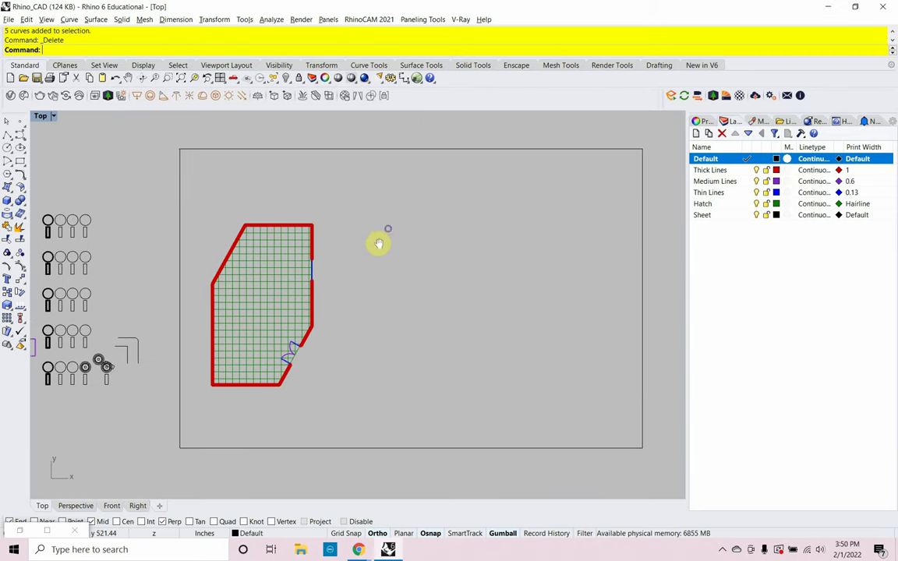
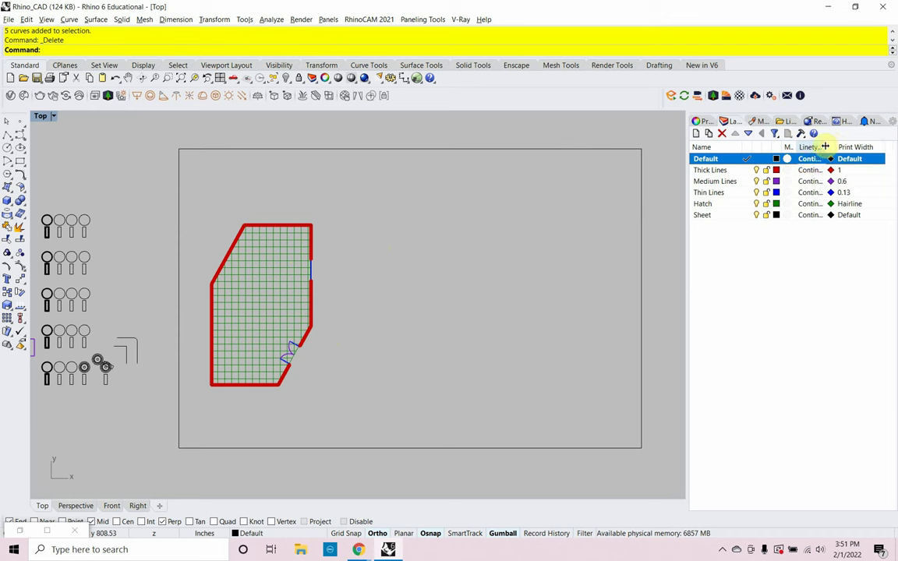
Adjust the Linetype column width and widen the layer list area.
left_click_drag(835, 146, 834, 146)
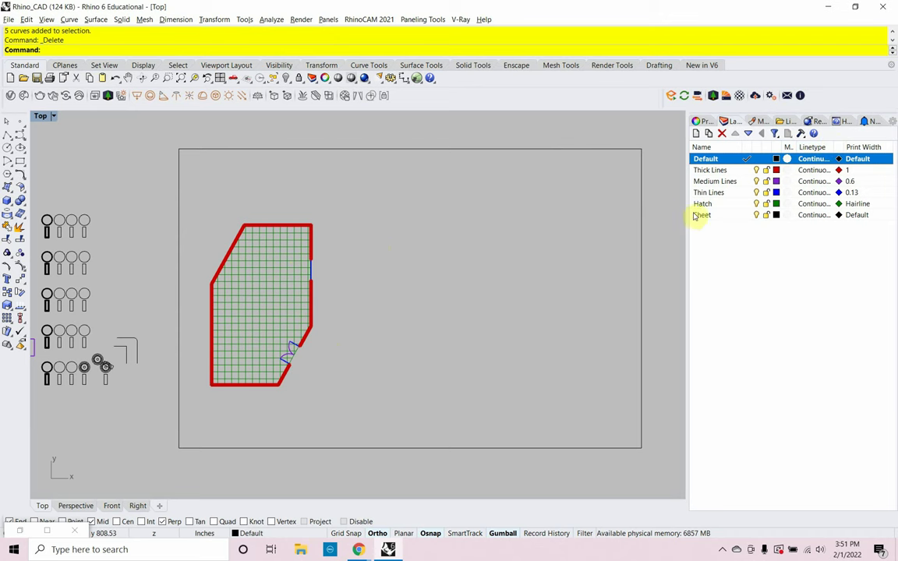
left_click_drag(688, 215, 637, 223)
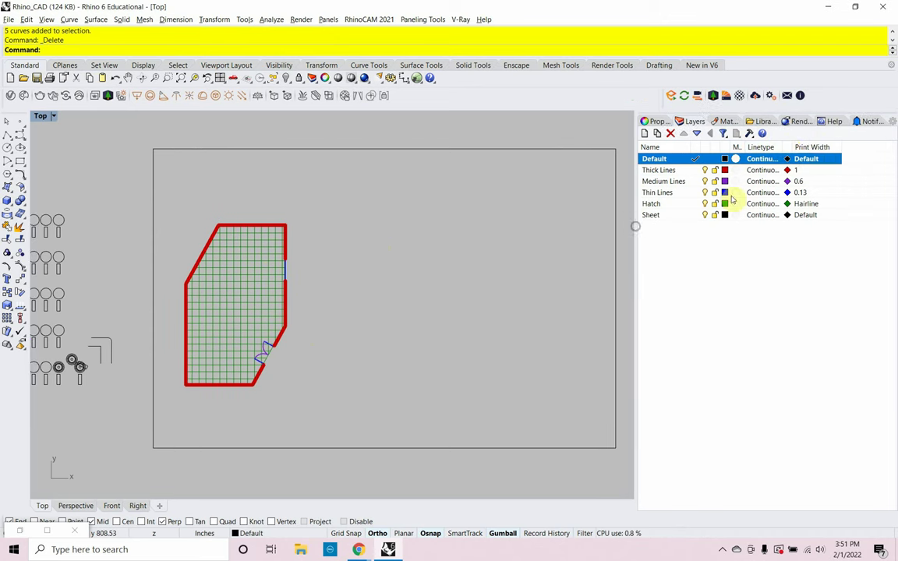
Set the print color of the Thick Lines, Medium Lines and Thin Lines layers to Black.
left_click_drag(789, 148, 825, 149)
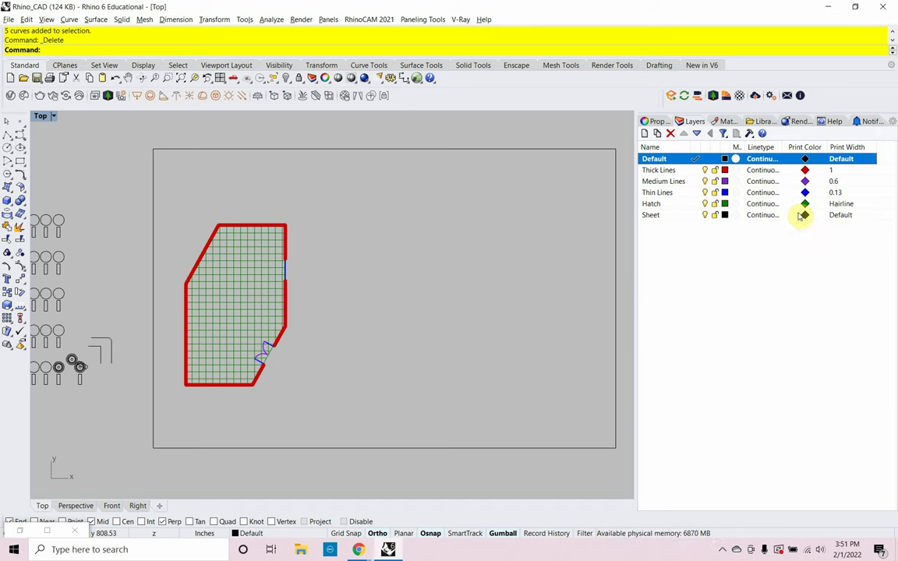
left_click(805, 171)
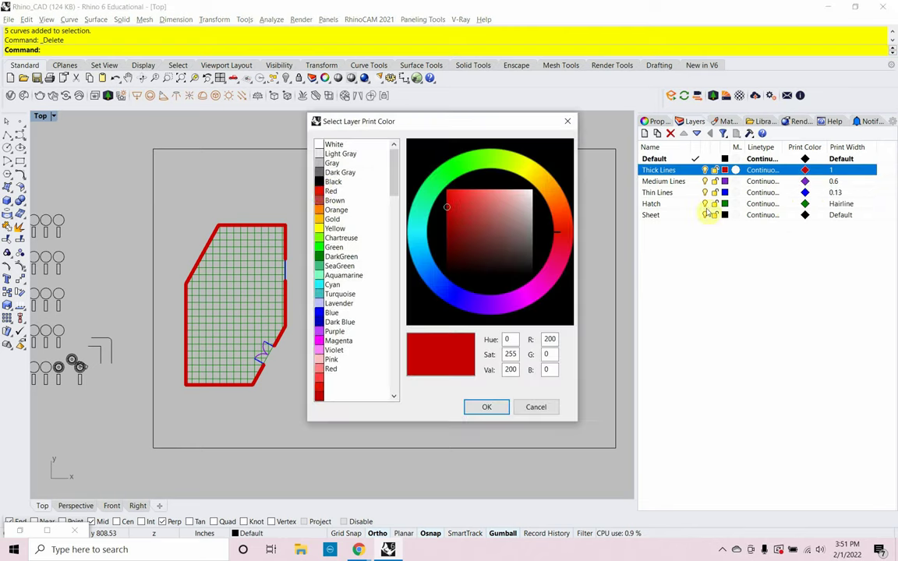
left_click(321, 182)
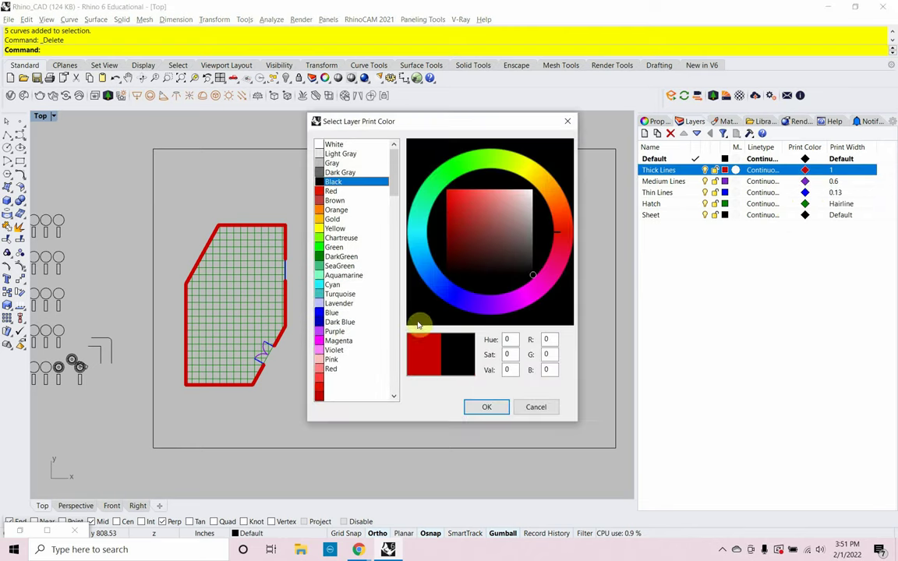
left_click(486, 407)
left_click(806, 181)
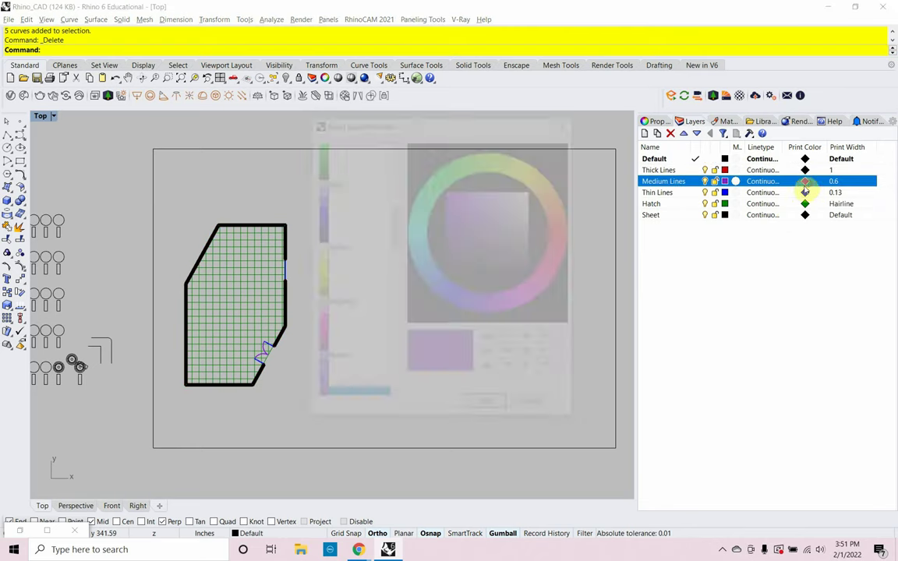
left_click_drag(394, 228, 393, 152)
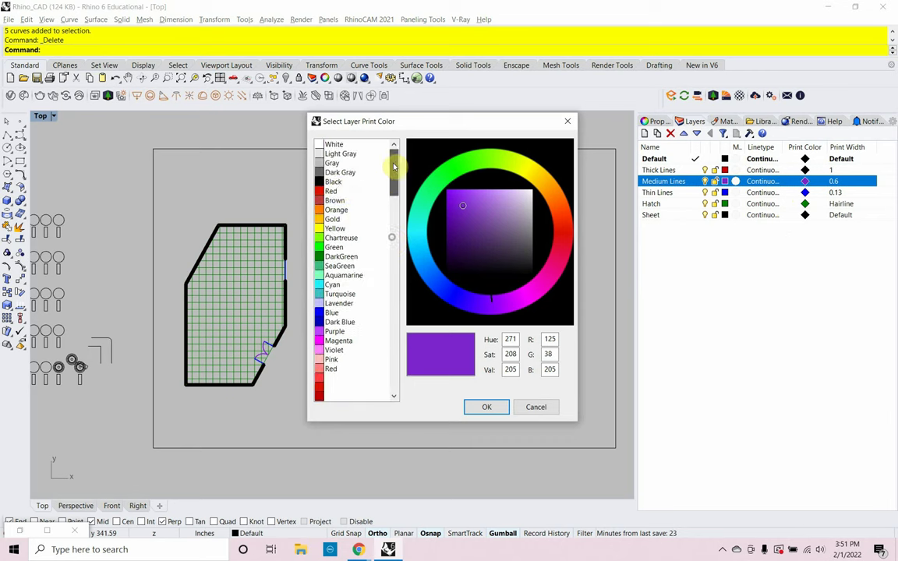
left_click(337, 183)
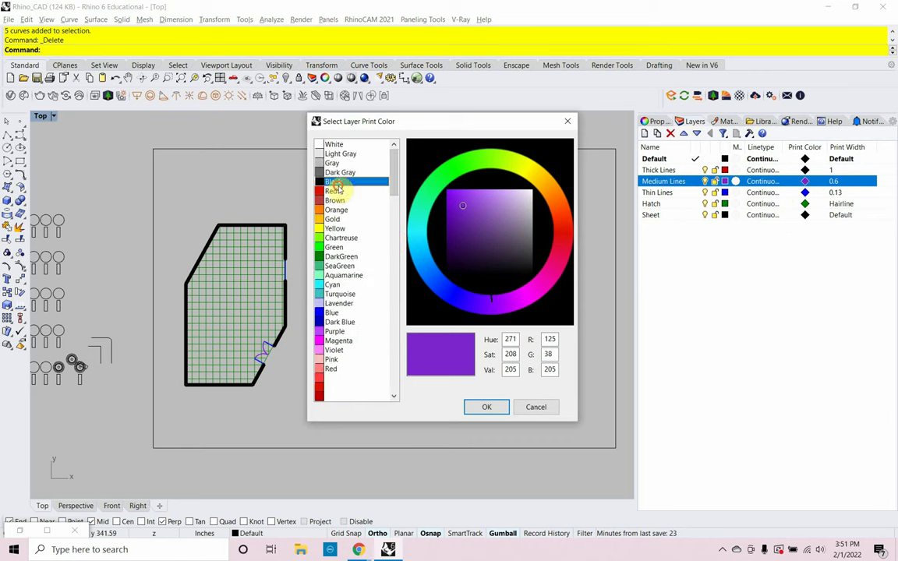
left_click(490, 406)
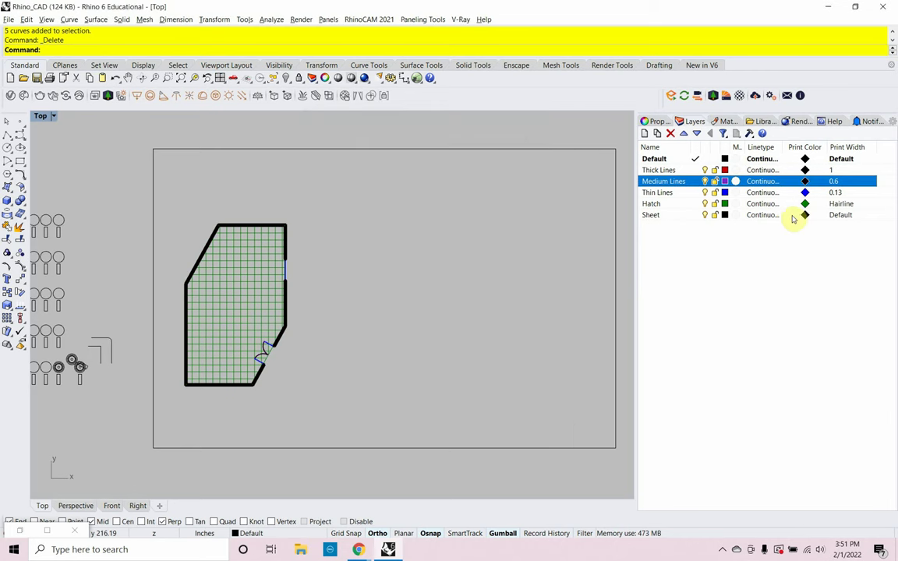
left_click(805, 192)
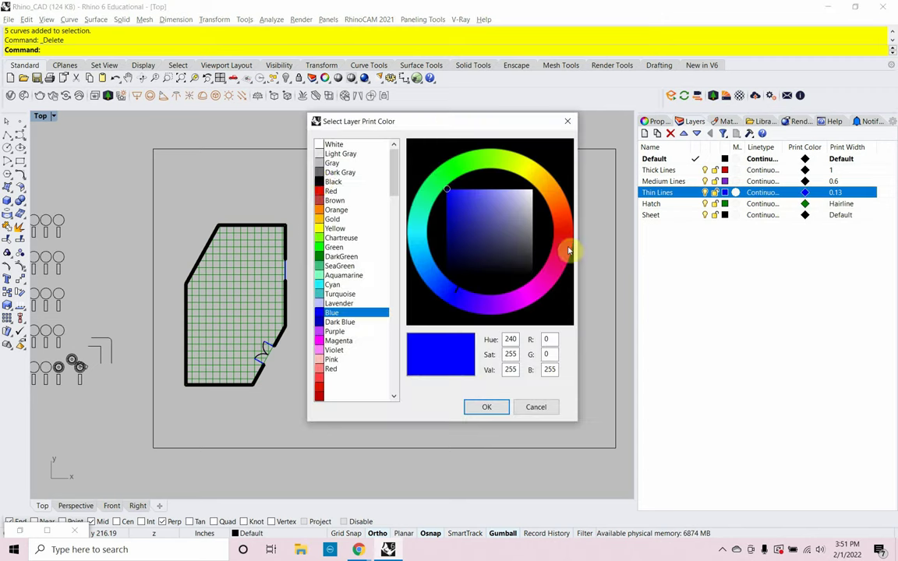
left_click(328, 181)
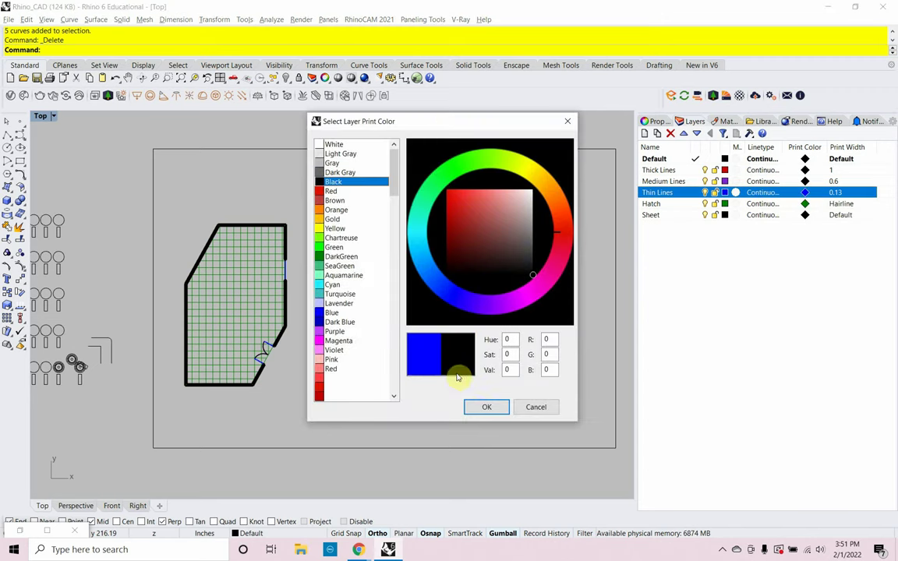
left_click(477, 406)
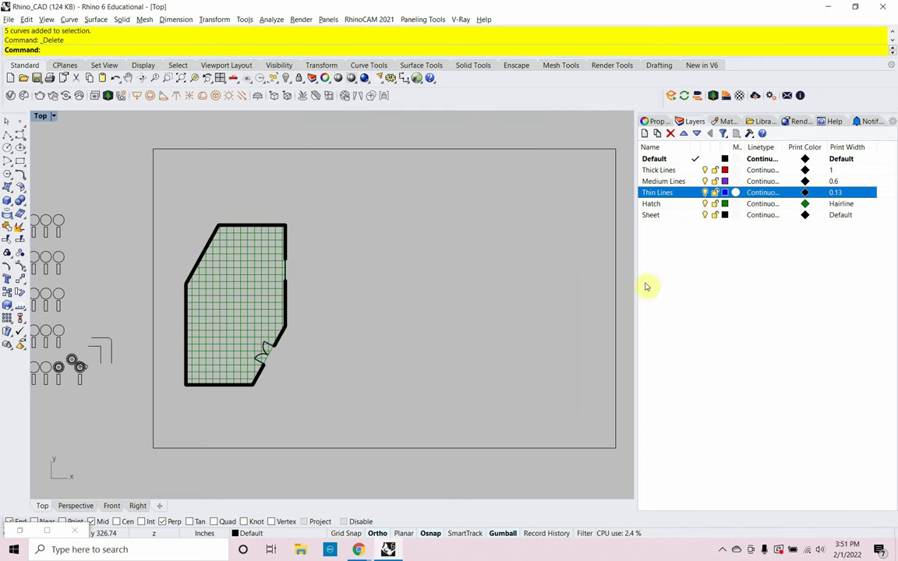
Set the print color of the Hatch layer to Gray.
left_click(806, 205)
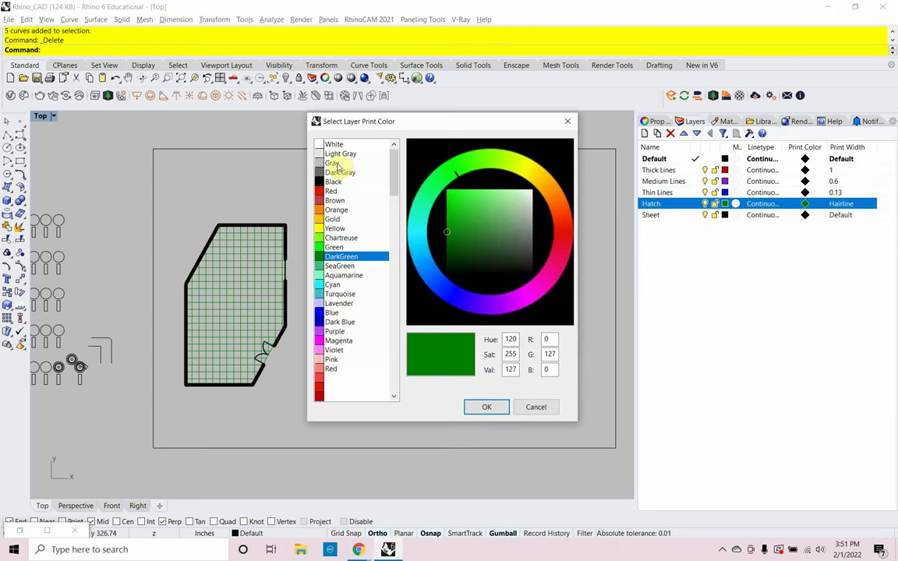
left_click(333, 163)
left_click(481, 406)
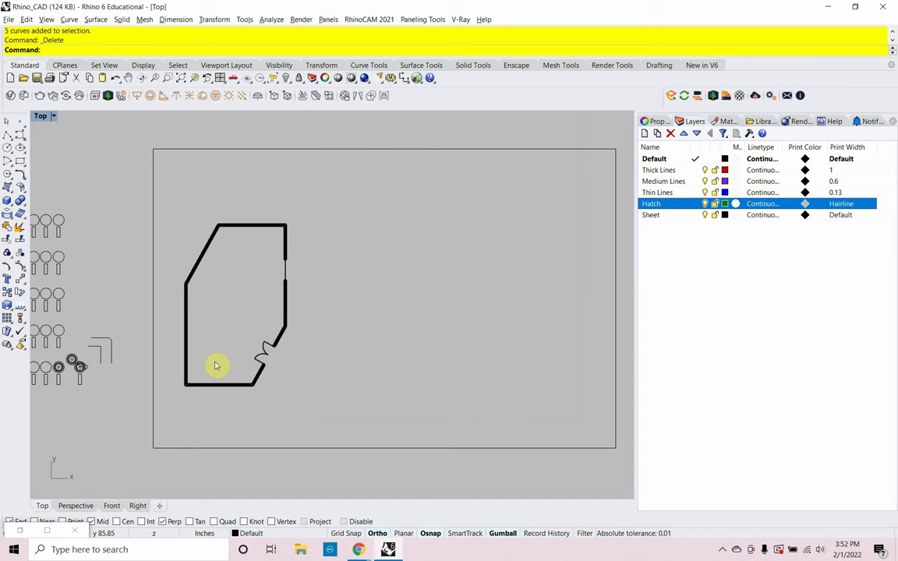
Set the viewport background color to White in the document's appearance color options.
type("DocumentProperties")
key("Return")
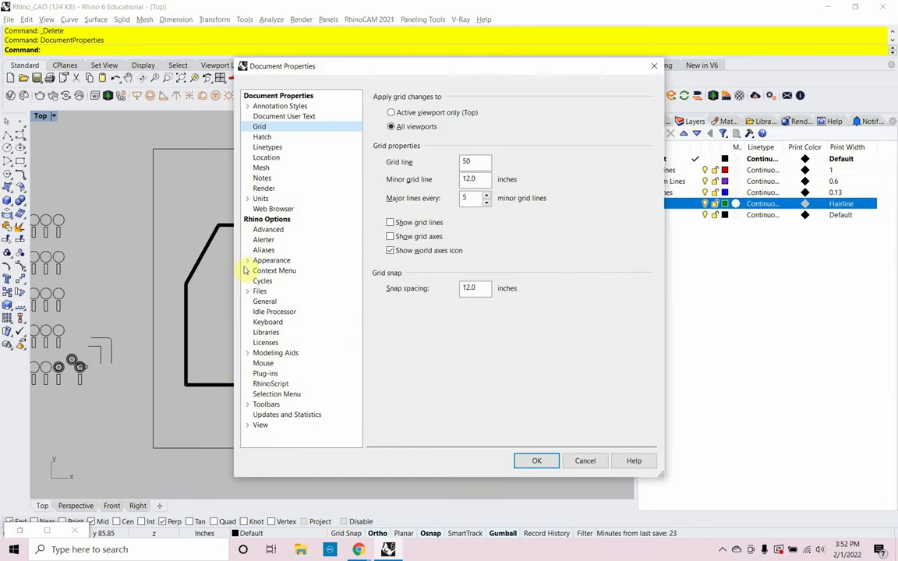
left_click(247, 262)
left_click(266, 271)
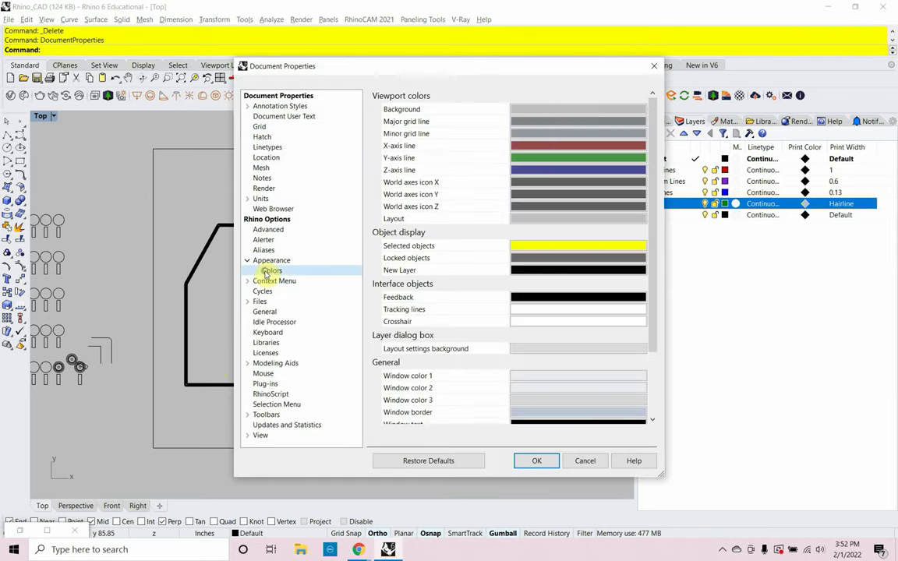
left_click(576, 110)
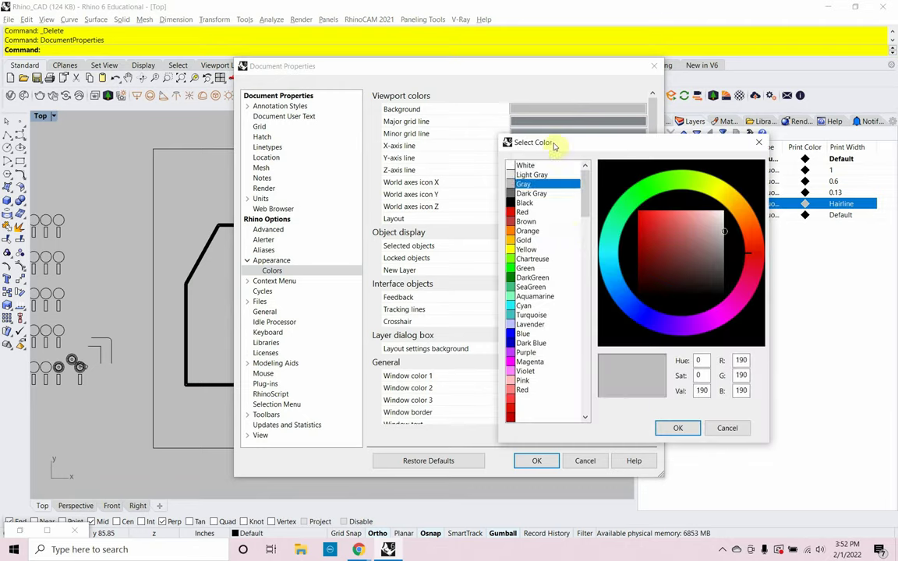
left_click(533, 167)
left_click(678, 429)
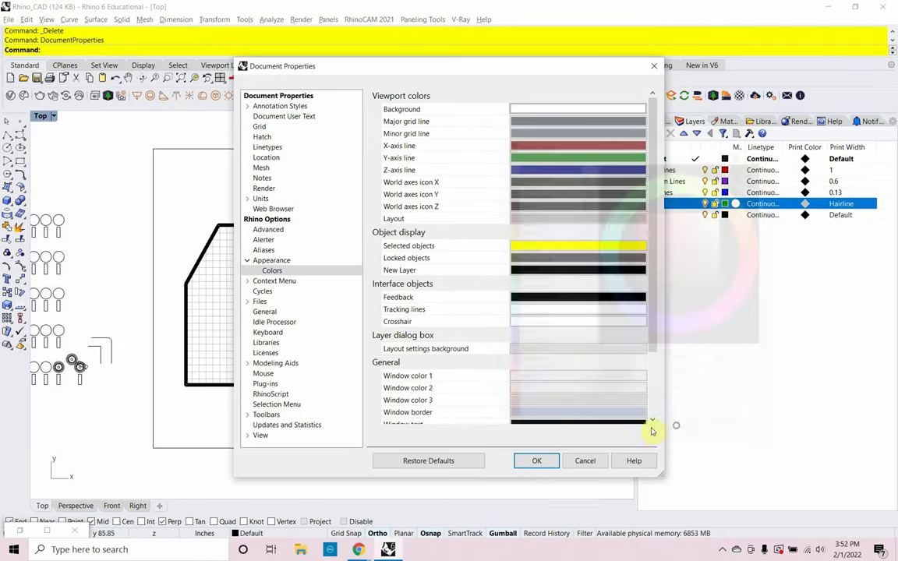
left_click(549, 460)
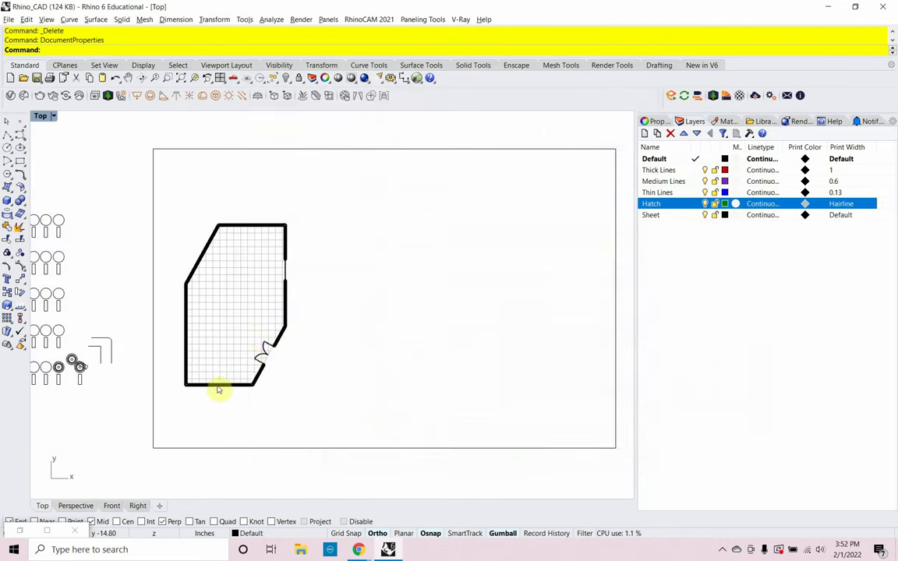
Examine the printed line weights of the walls, double door and floor hatch up close and in the whole sheet.
scroll(234, 375, "up", 3)
scroll(290, 348, "up", 10)
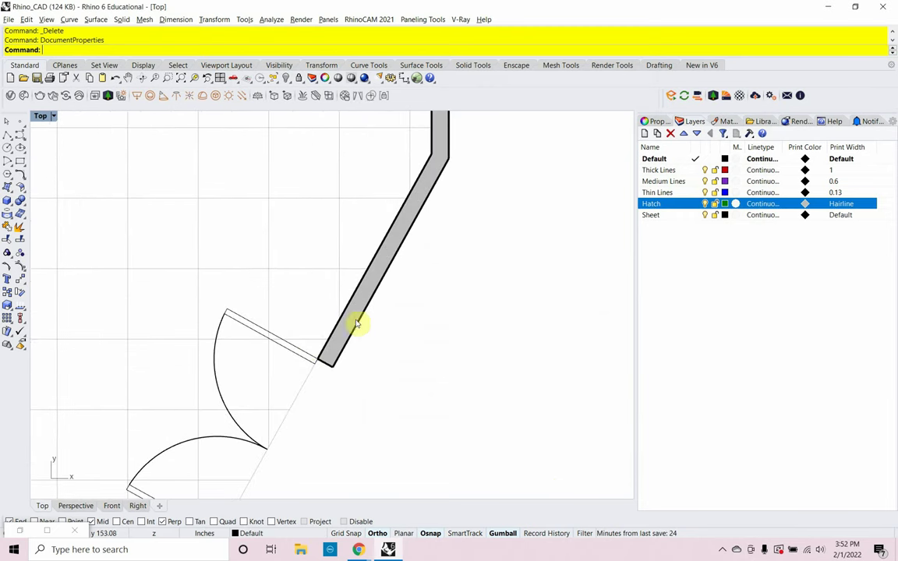
scroll(415, 285, "down", 3)
scroll(415, 286, "down", 6)
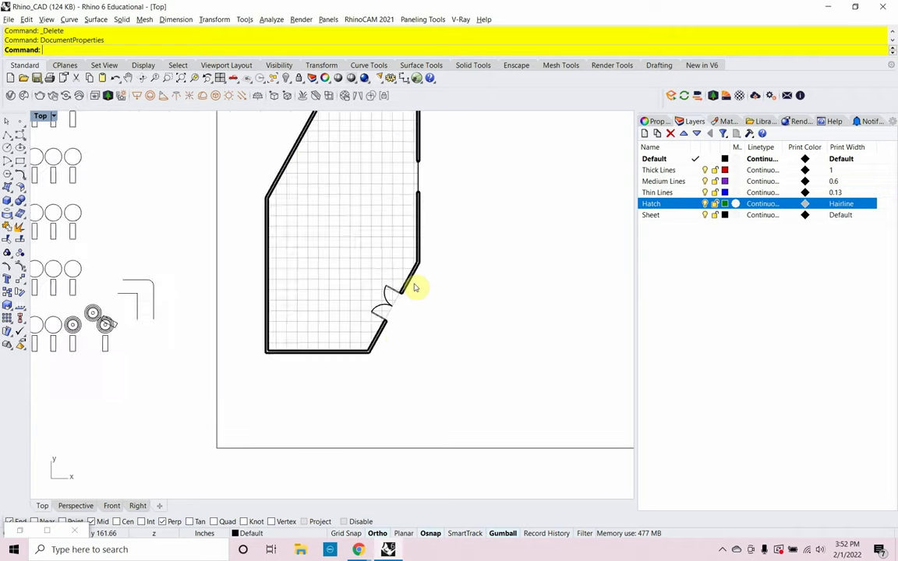
right_click_drag(342, 318, 281, 315)
scroll(345, 303, "up", 3)
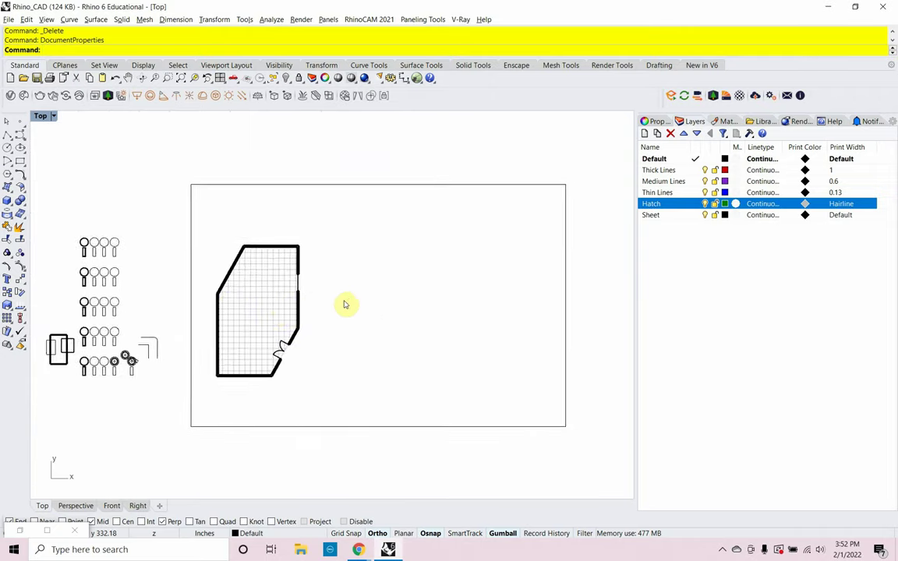
right_click_drag(345, 301, 316, 301)
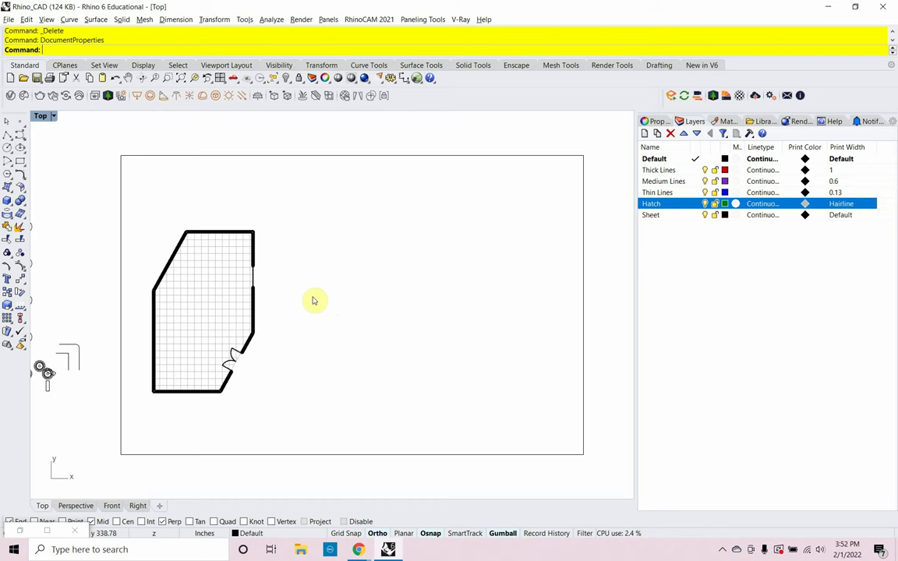
Open the print setup and choose the 11 x 17 paper size in landscape orientation.
type("Print")
key("Return")
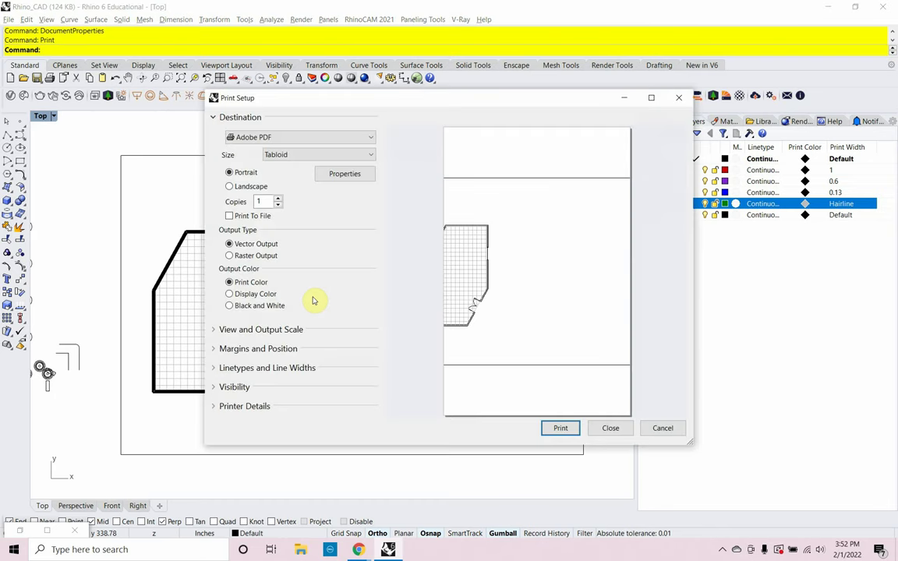
left_click(309, 153)
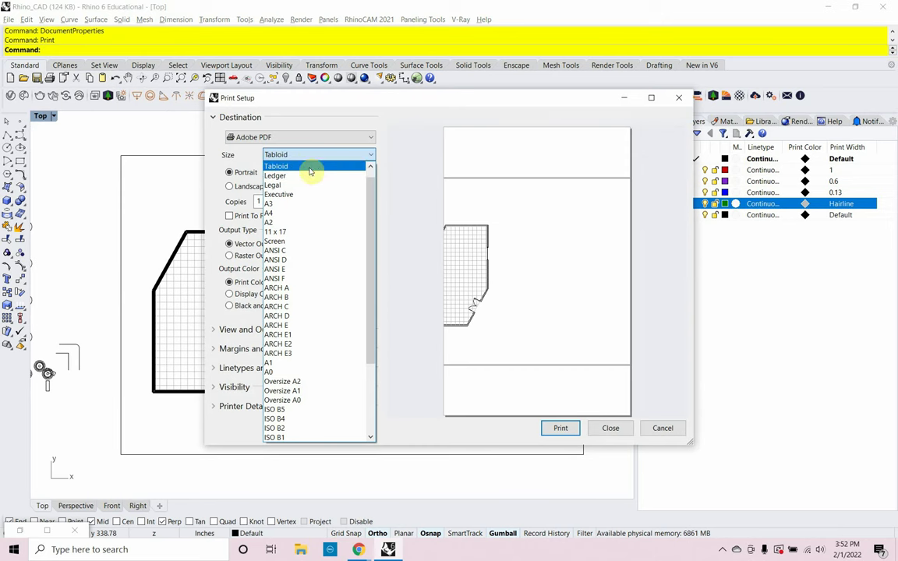
left_click(275, 233)
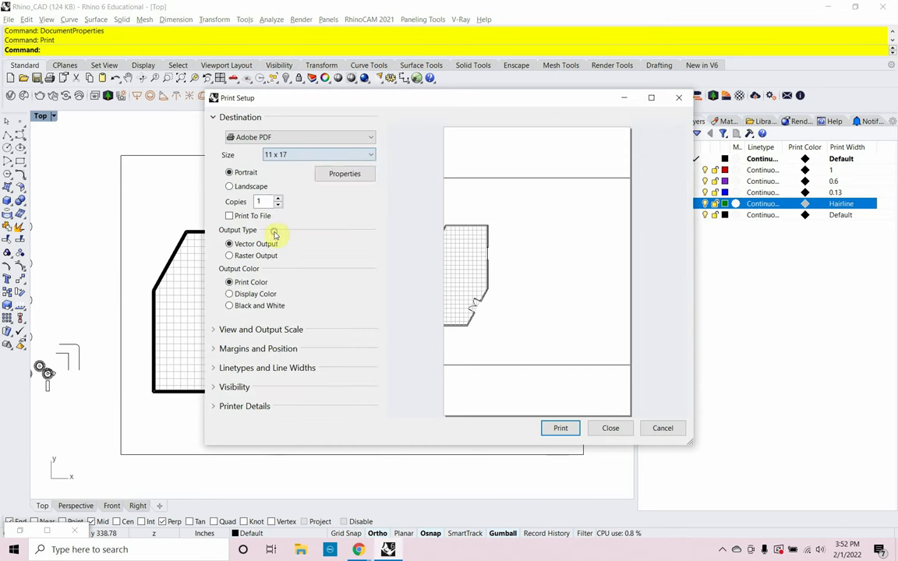
left_click(229, 187)
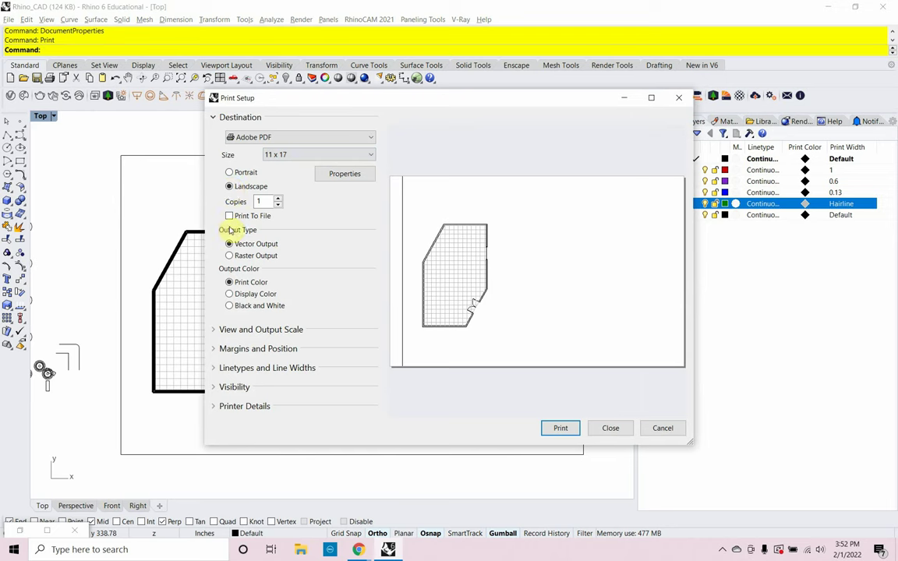
Define the print window from the lower-left to the upper-right corner of the sheet outline, changing the scale to fit the window area.
left_click(213, 330)
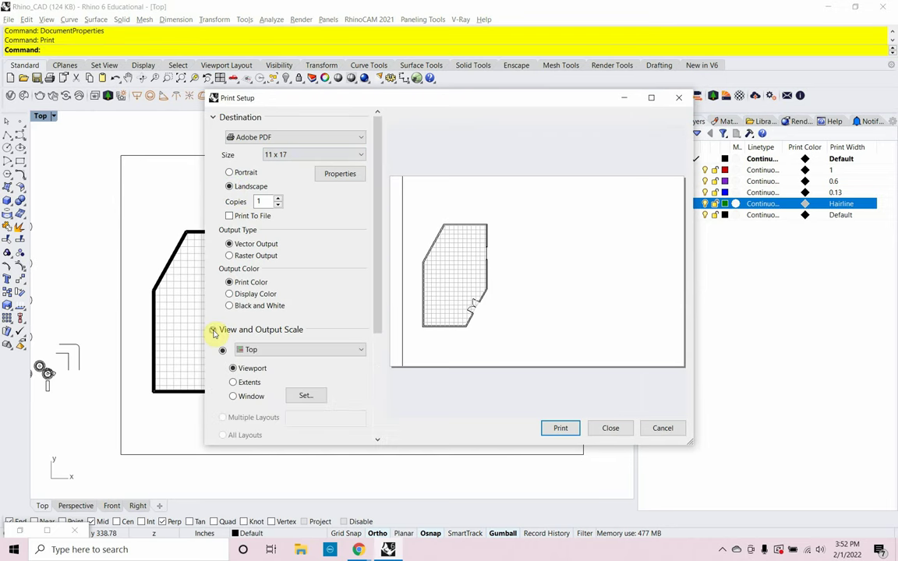
left_click(234, 398)
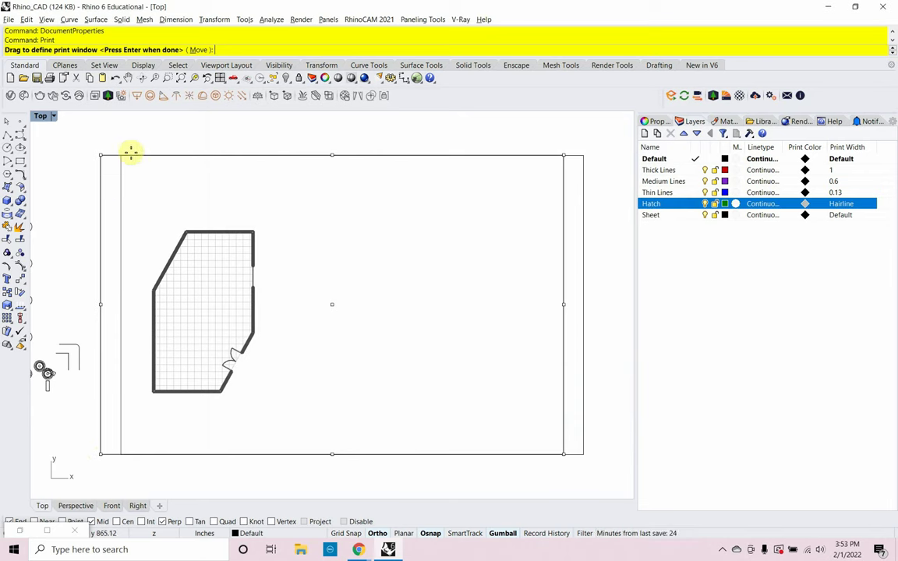
left_click(121, 453)
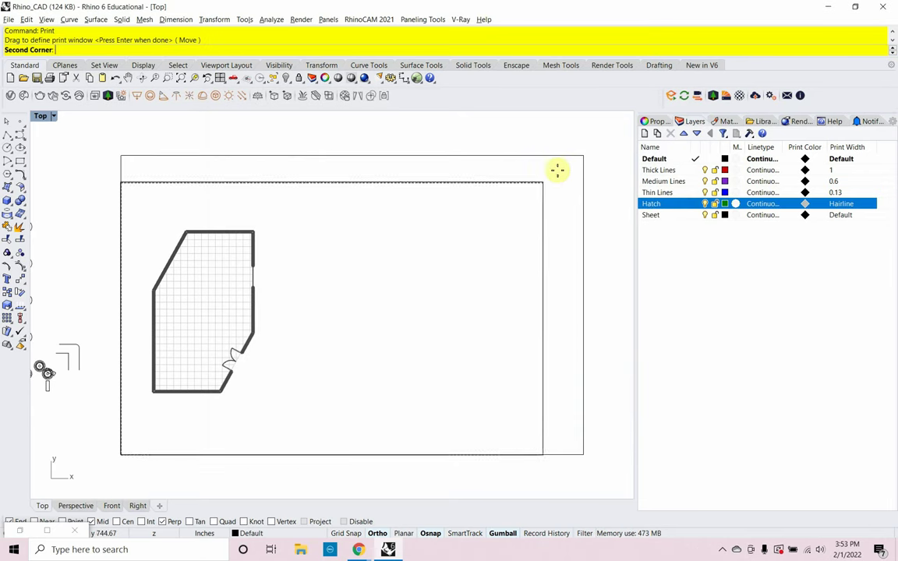
left_click(580, 154)
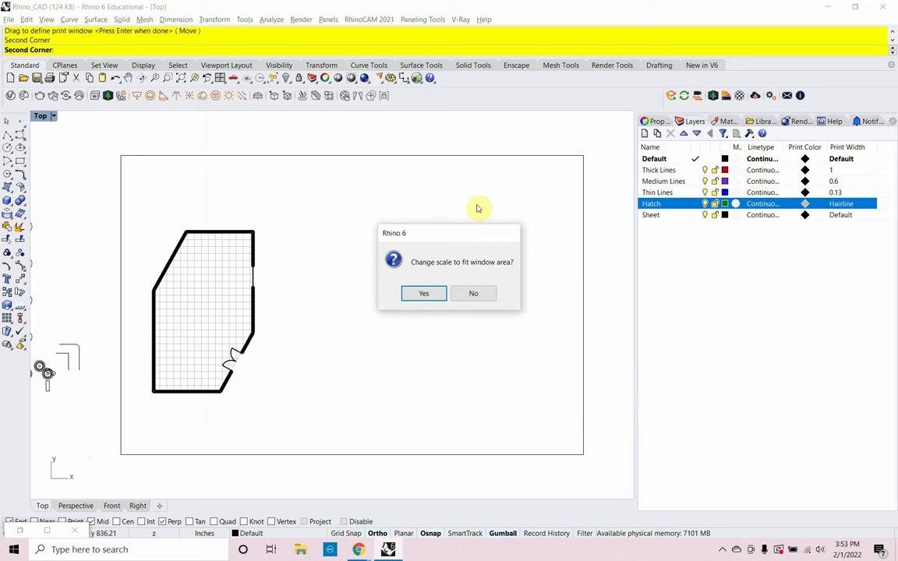
left_click(421, 295)
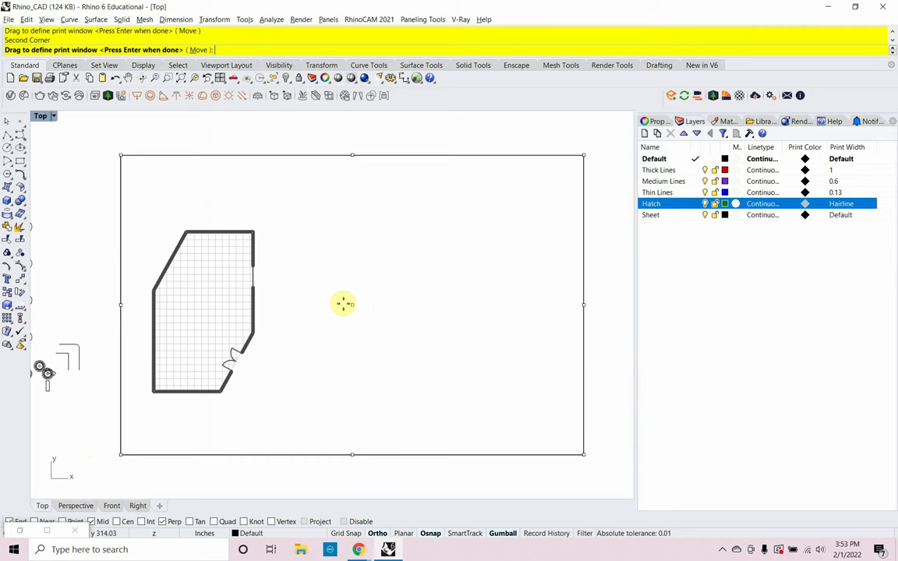
key("Return")
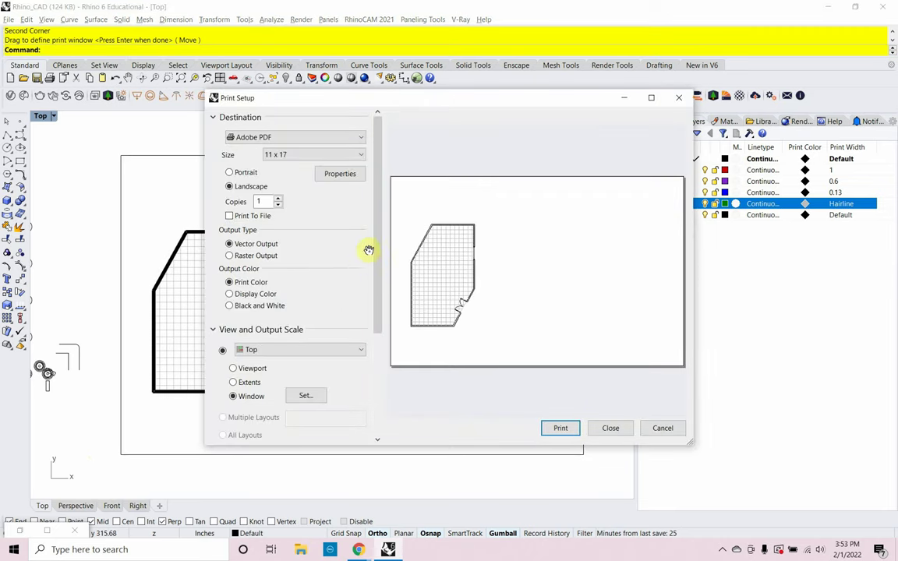
Set the print scale to 1/8" = 1'-0" in the view and output scale settings.
left_click_drag(383, 236, 385, 341)
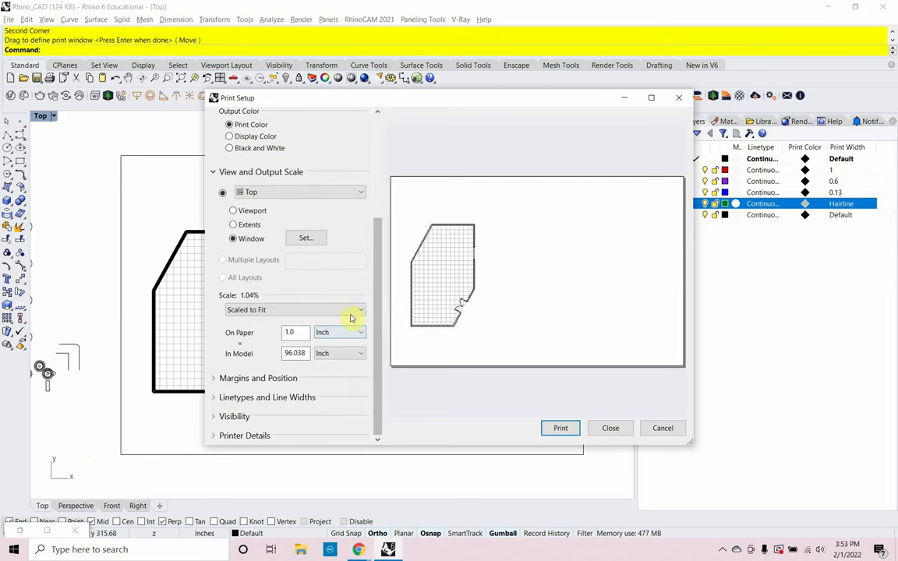
left_click(351, 316)
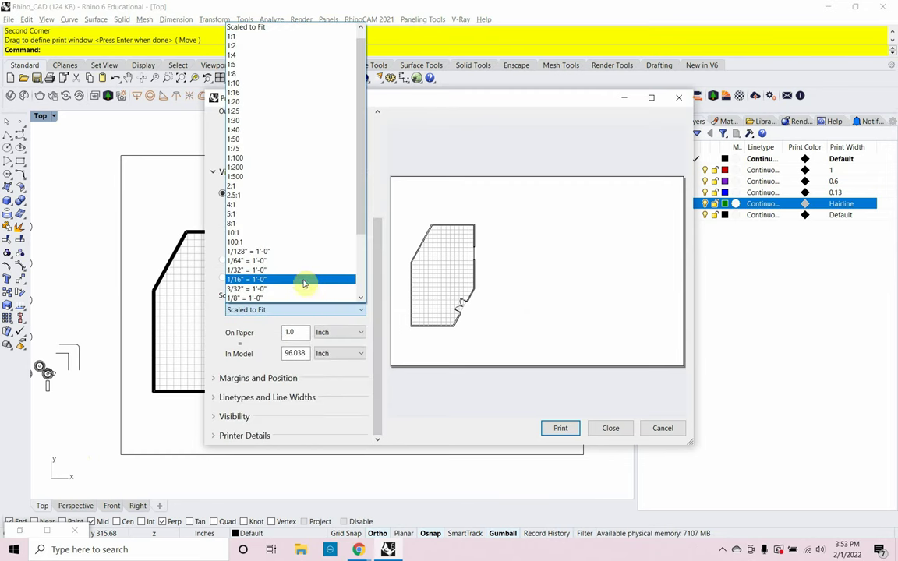
left_click(276, 299)
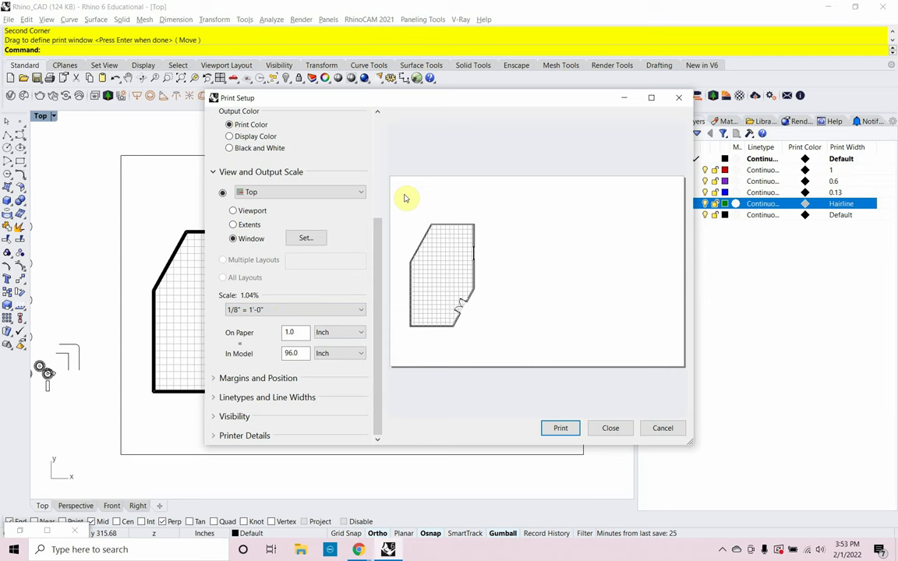
Try the 1/4" = 1'-0" print scale in the preview and return the scale to 1/8" = 1'-0".
left_click(350, 312)
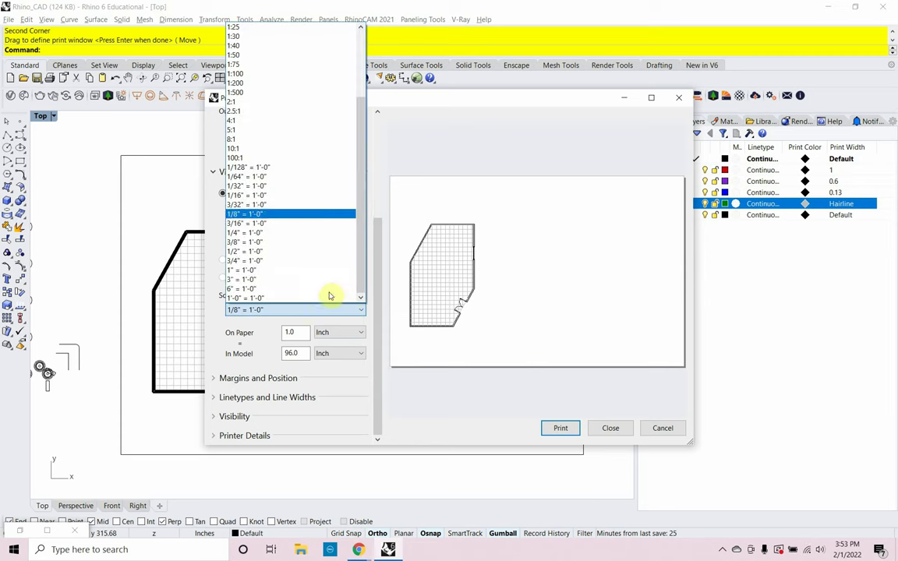
left_click(282, 232)
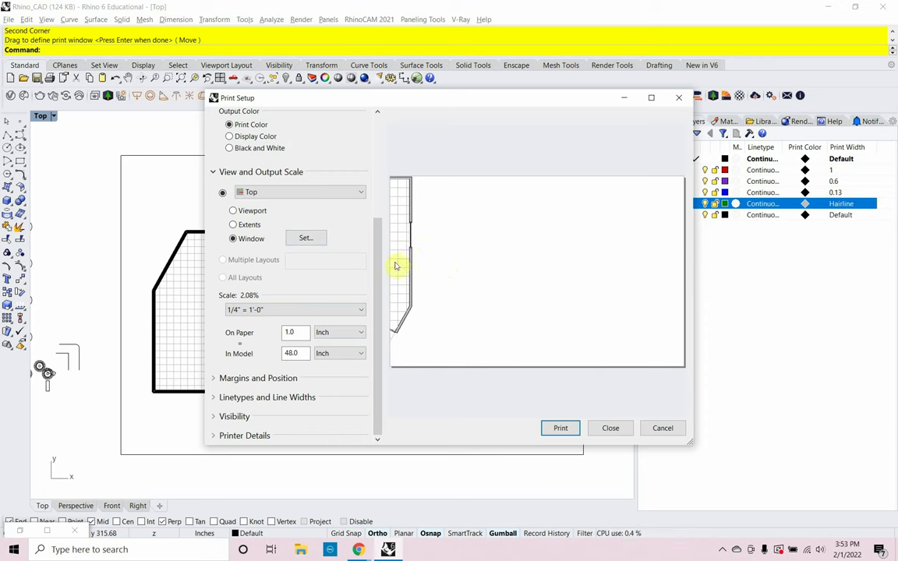
left_click(321, 312)
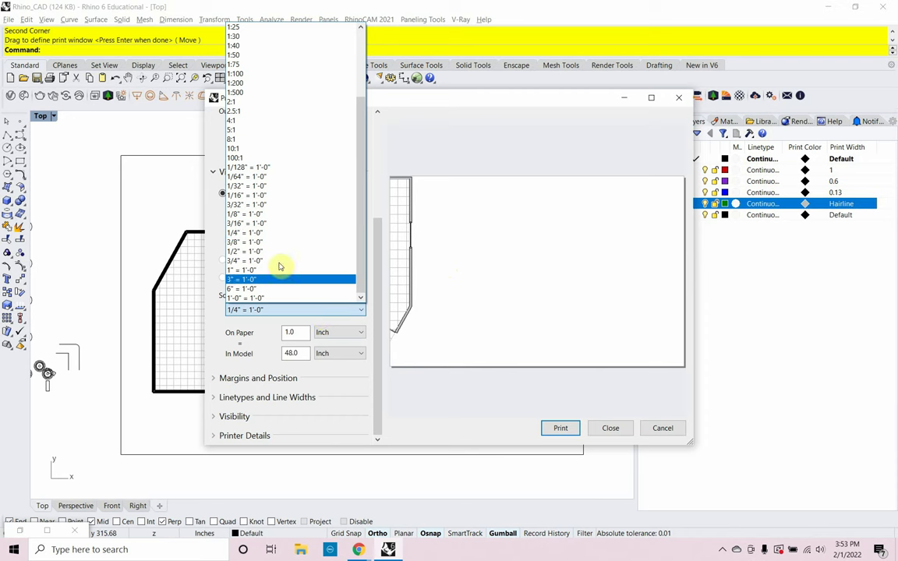
left_click(265, 216)
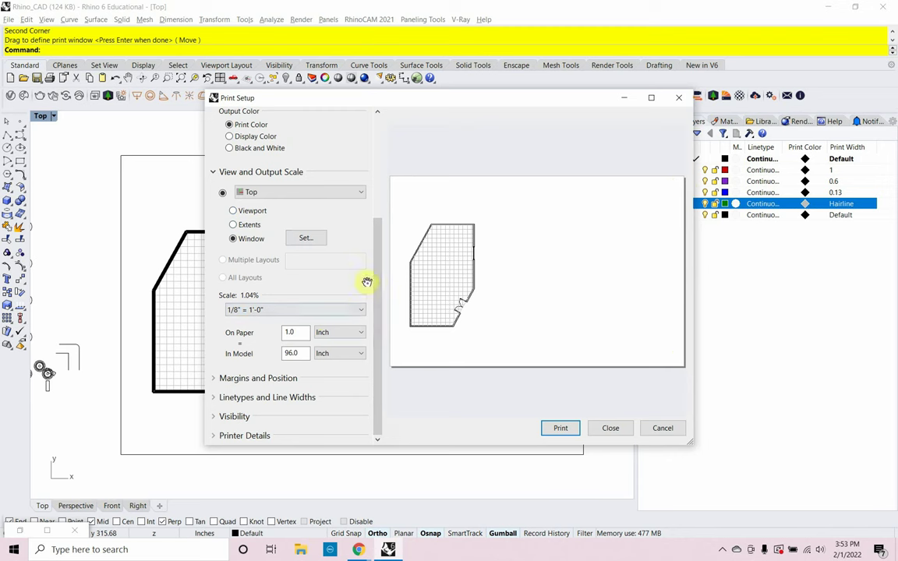
Print the sheet to a PDF file saved as Rhino_CAD in the Rhino_CAD folder and dismiss the completion notice.
left_click_drag(377, 249, 376, 271)
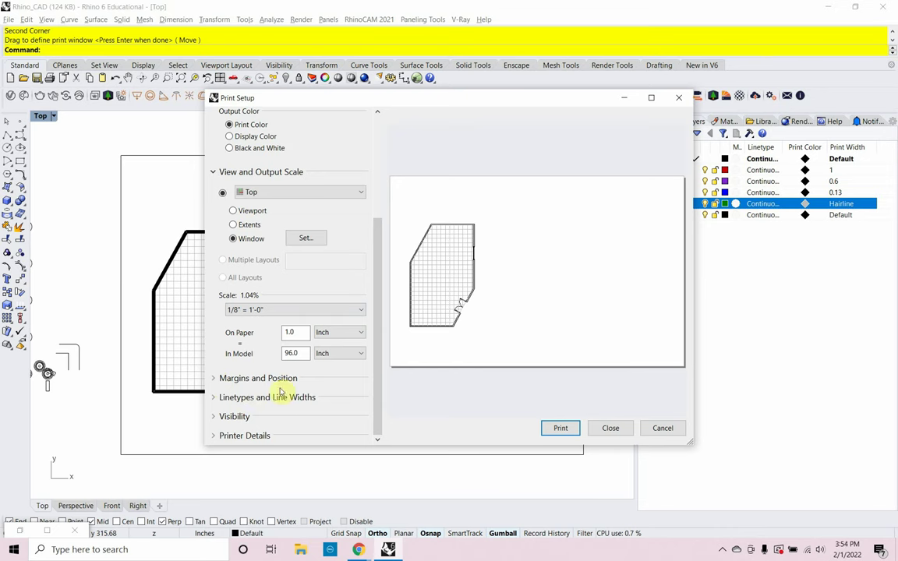
left_click(560, 429)
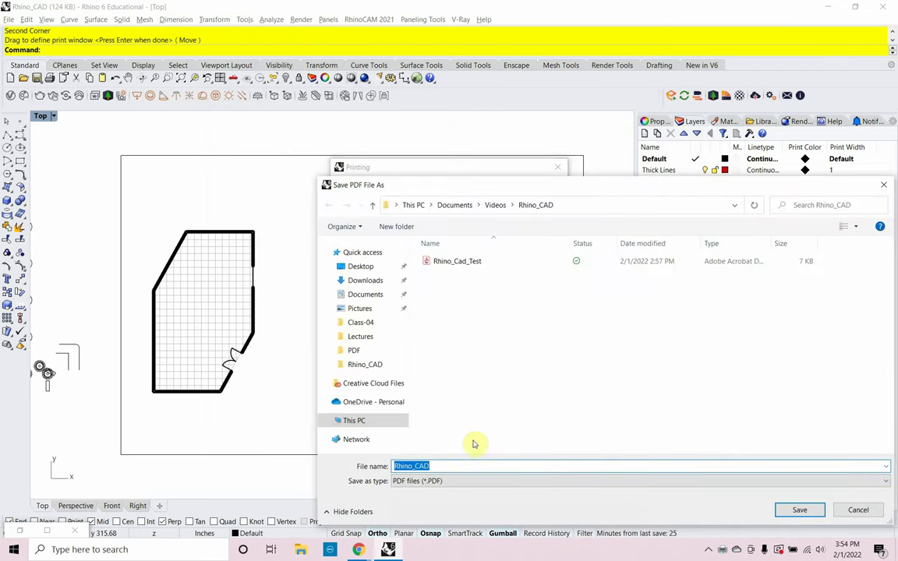
left_click(796, 507)
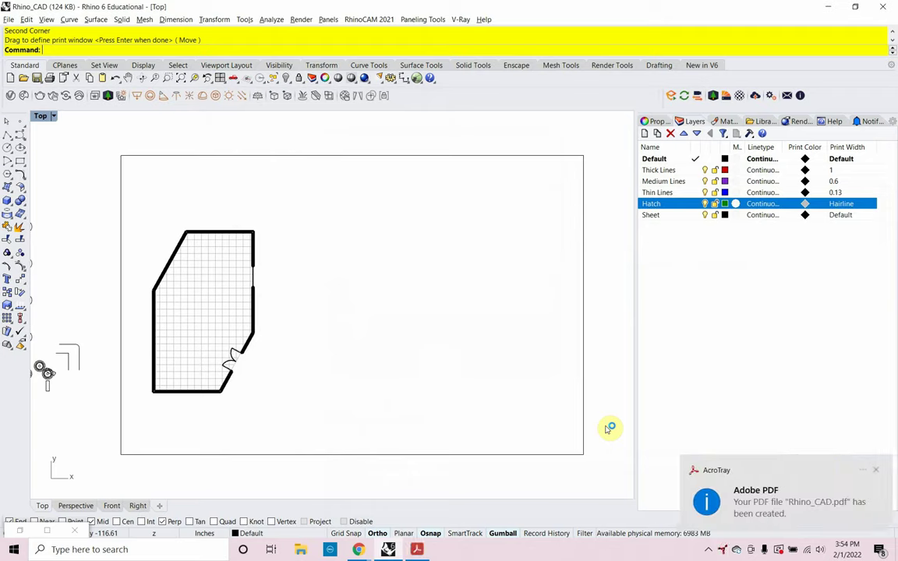
left_click(870, 472)
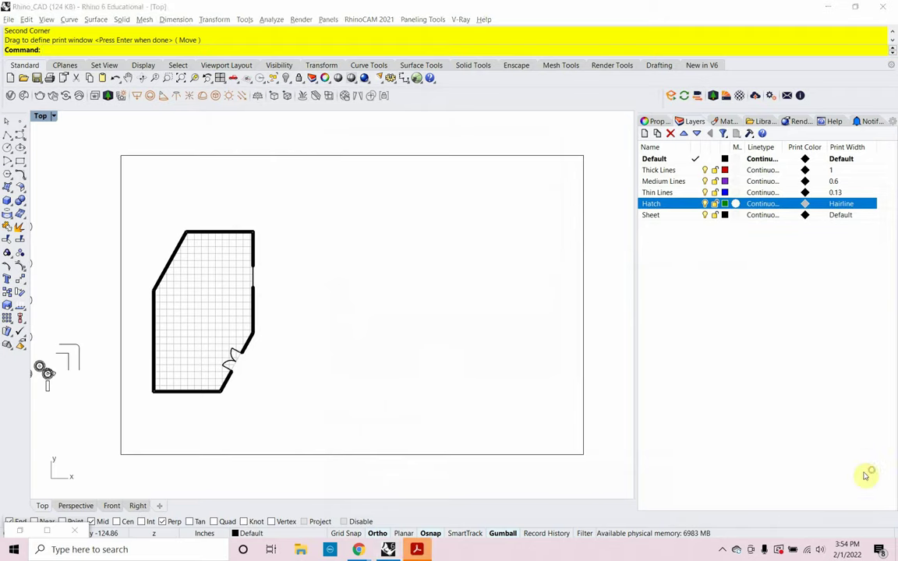
Switch to Rhino_CAD.pdf in Adobe Acrobat and examine the line weights of the walls, double door and floor hatch up close.
left_click(417, 551)
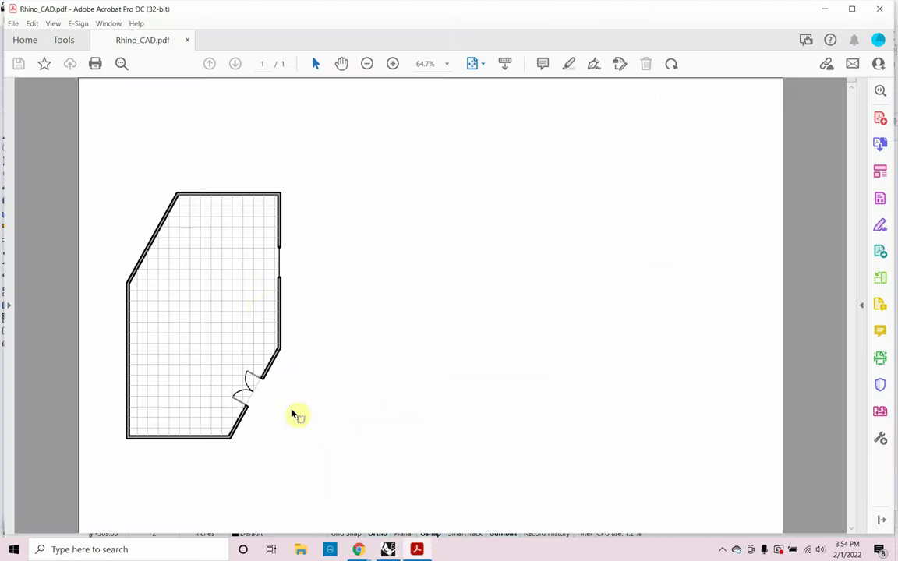
right_click(354, 262)
left_click(487, 272)
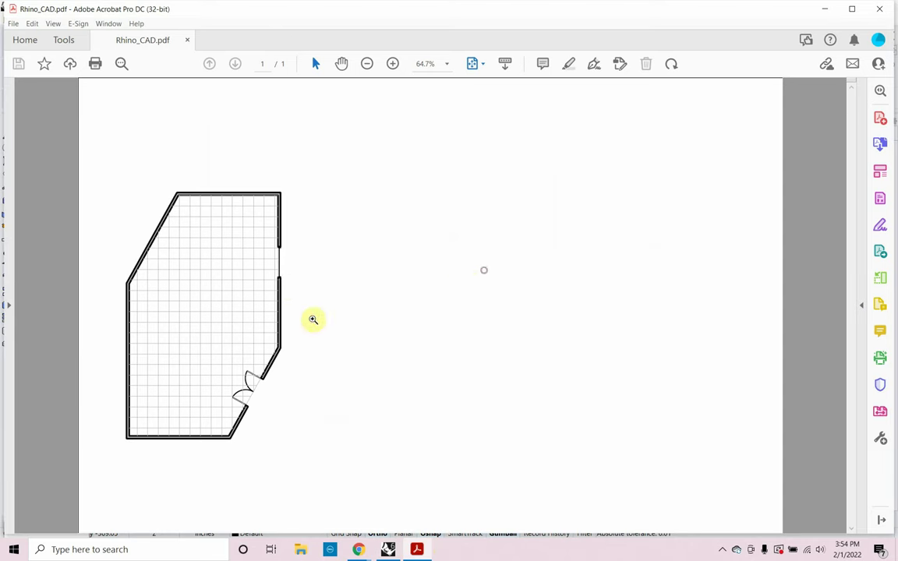
left_click_drag(215, 408, 305, 322)
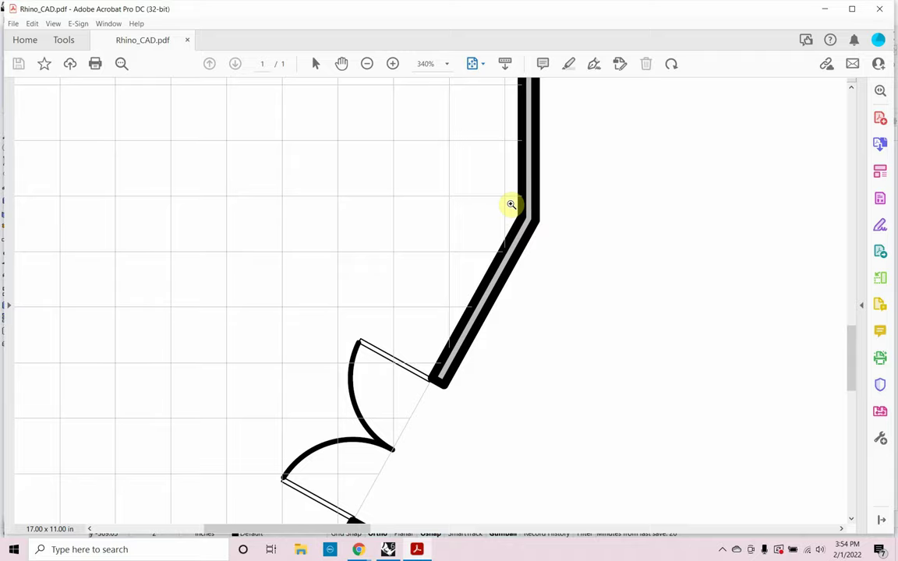
scroll(511, 204, "up", 3)
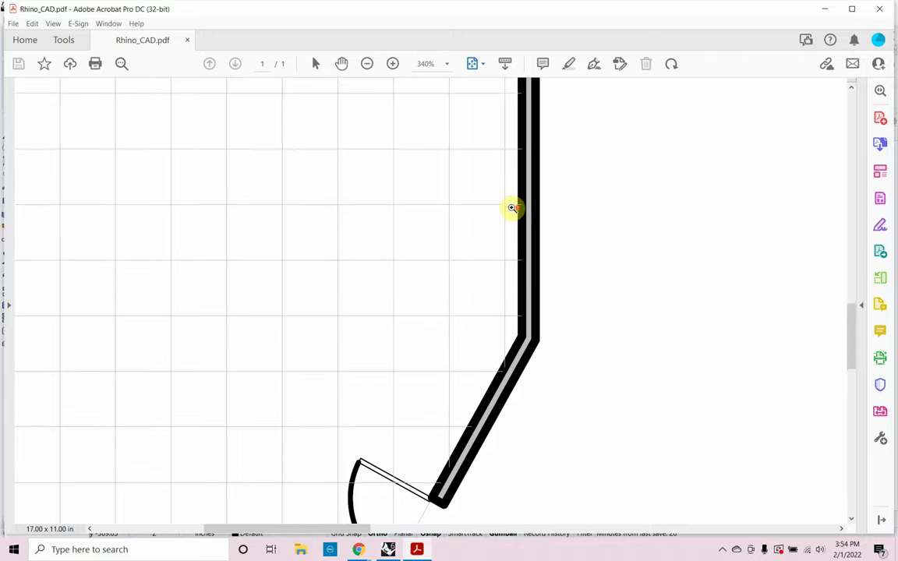
scroll(511, 207, "up", 6)
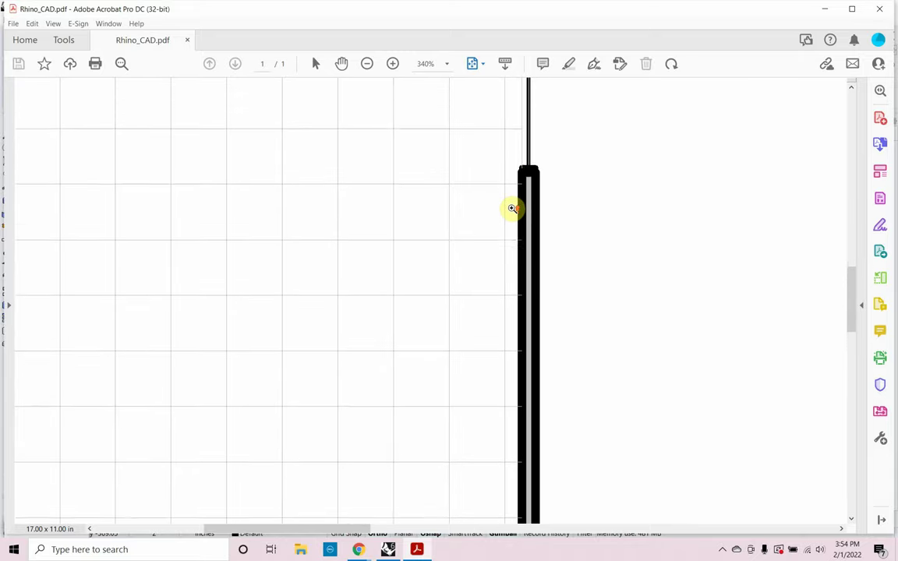